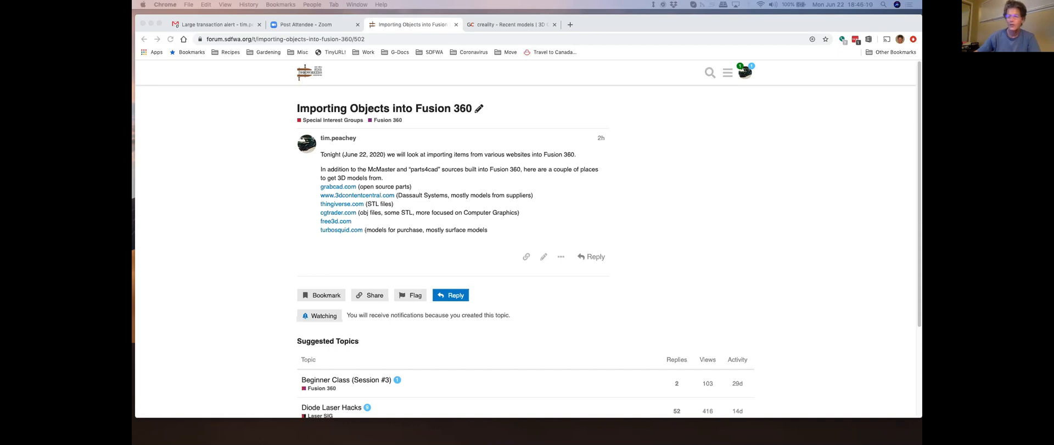
Step: Switch to Fusion 360, bring up the Ortur Laser Master 20W design and view the laser module from below and behind
{"action": "key", "text": "super+Tab"}
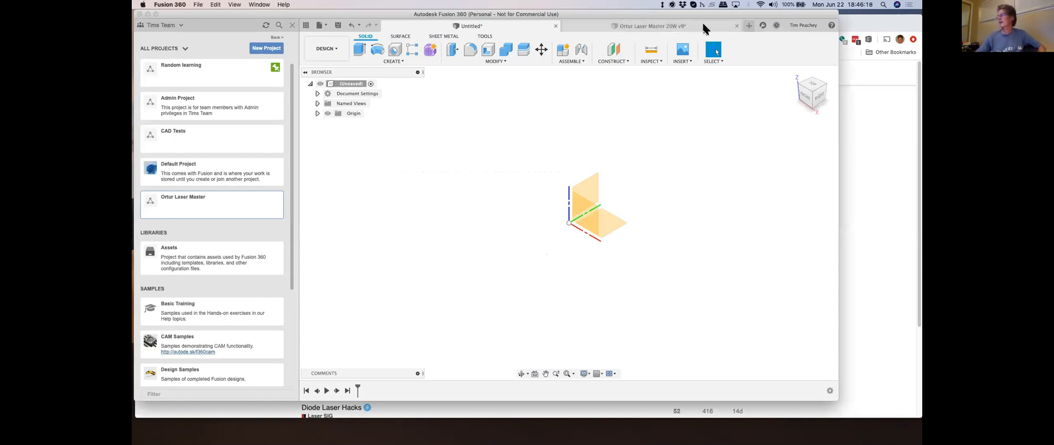
{"action": "left_click", "coordinate": [704, 27]}
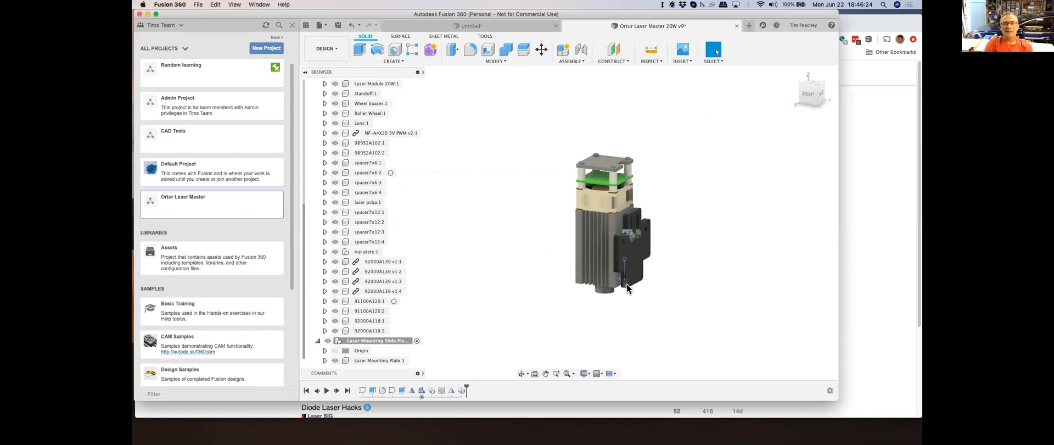
{"action": "scroll", "coordinate": [627, 289], "scroll_direction": "up", "scroll_amount": 3}
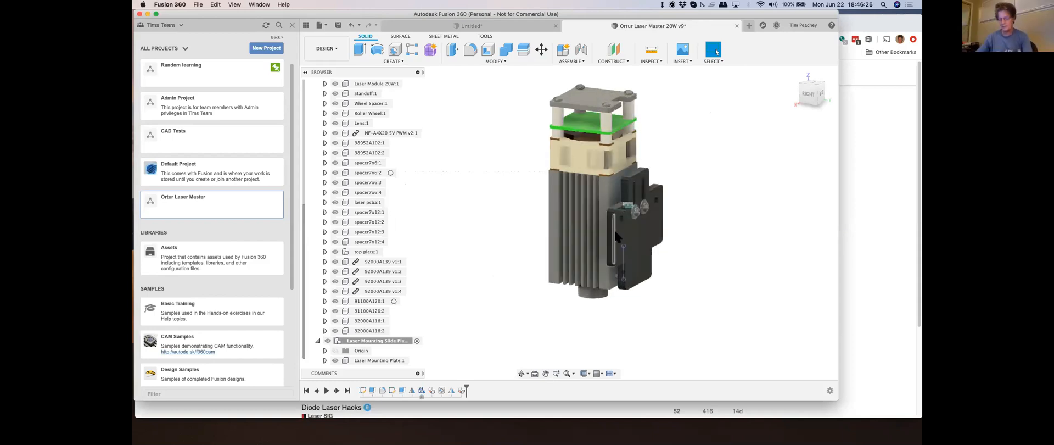
{"action": "middle_click_drag", "start_coordinate": [546, 218], "coordinate": [569, 253]}
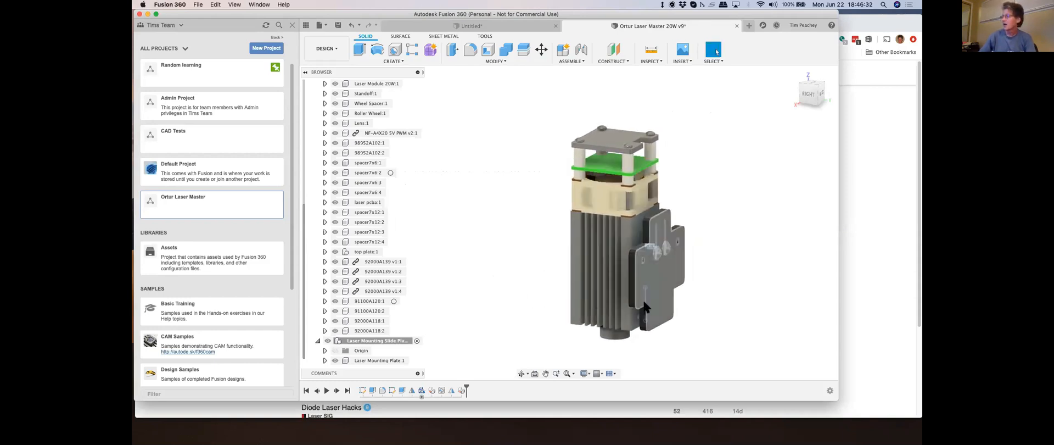
{"action": "middle_click_drag", "start_coordinate": [625, 318], "coordinate": [625, 247]}
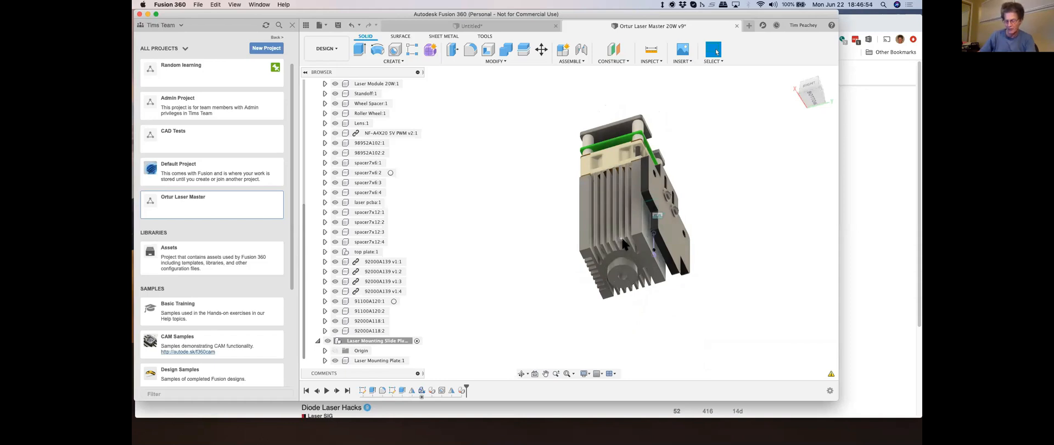
{"action": "middle_click_drag", "start_coordinate": [621, 217], "coordinate": [640, 162], "text": "shift"}
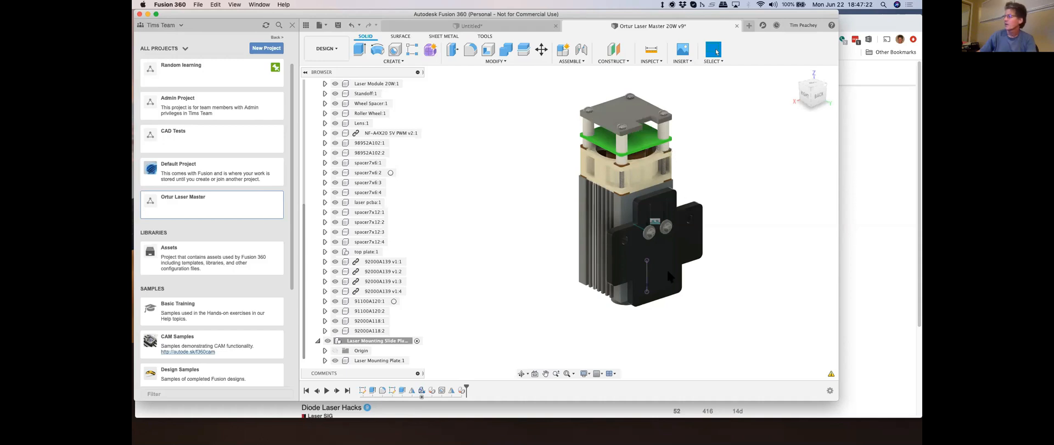
Step: Hide the Laser Mounting Slide Plate component and inspect the screws and spacers on the laser module's rear face up close
{"action": "left_click", "coordinate": [337, 340]}
{"action": "left_click", "coordinate": [328, 340]}
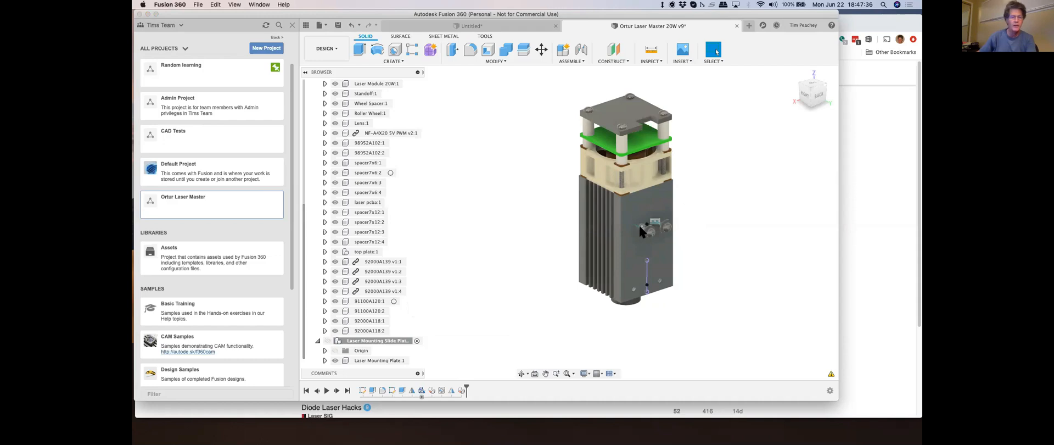
{"action": "scroll", "coordinate": [640, 225], "scroll_direction": "up", "scroll_amount": 10}
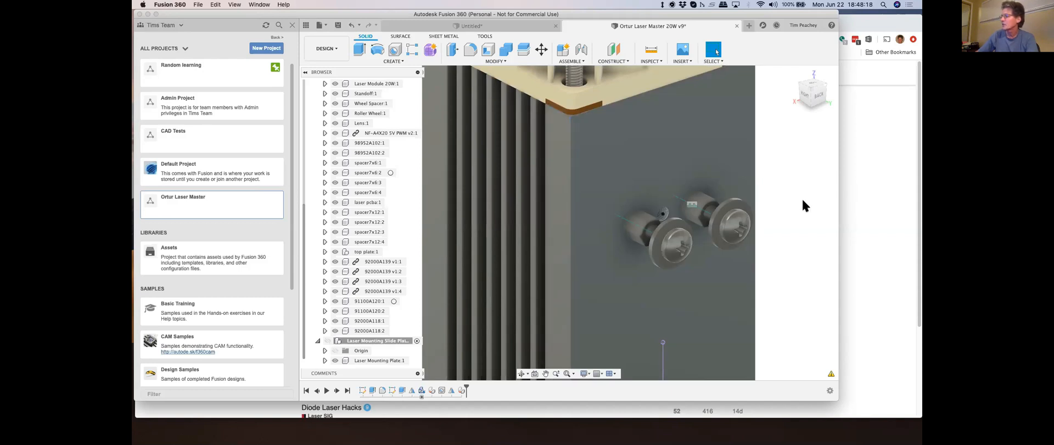
{"action": "scroll", "coordinate": [802, 200], "scroll_direction": "down", "scroll_amount": 2}
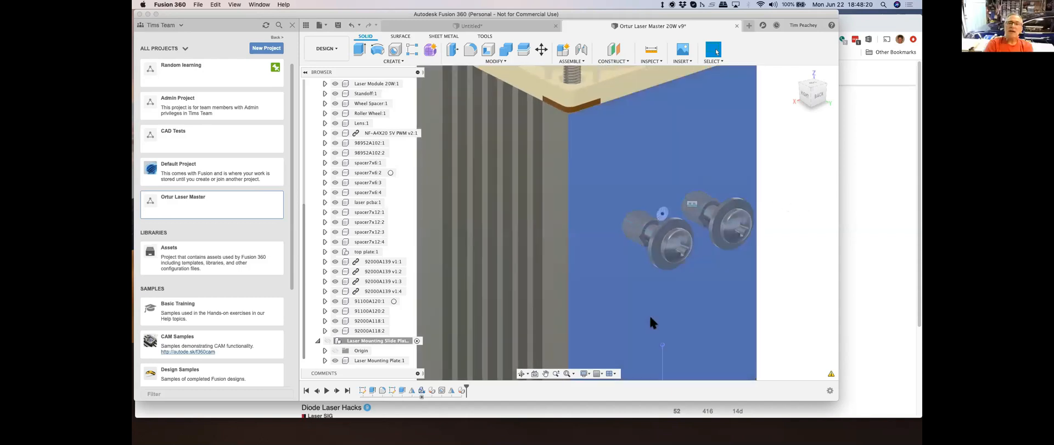
{"action": "scroll", "coordinate": [648, 312], "scroll_direction": "down", "scroll_amount": 2}
{"action": "scroll", "coordinate": [644, 301], "scroll_direction": "down", "scroll_amount": 2}
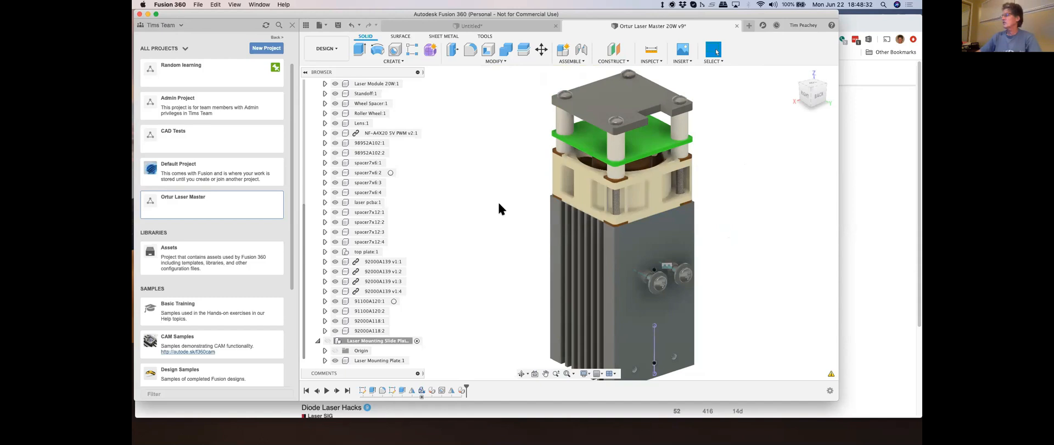
{"action": "middle_click_drag", "start_coordinate": [627, 348], "coordinate": [635, 254], "text": "shift"}
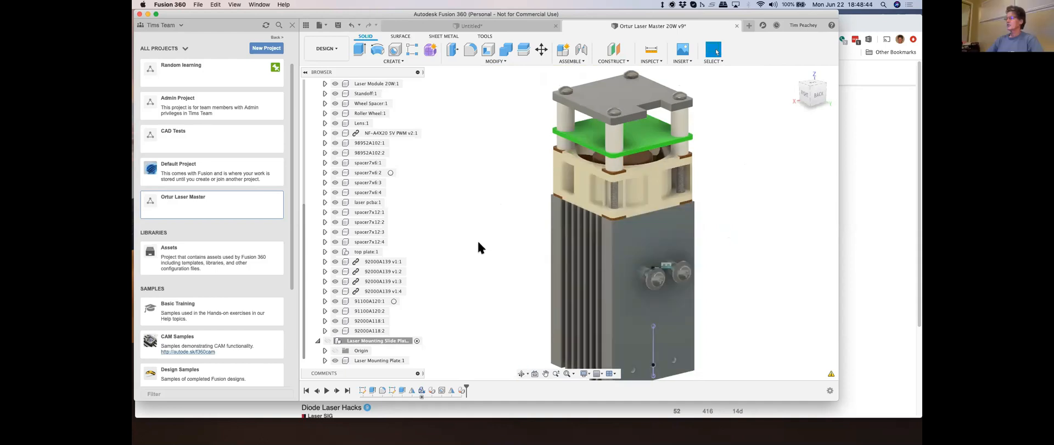
Step: Collapse the Laser Carriage component to review the top-level structure, and expand it again to list its parts
{"action": "scroll", "coordinate": [375, 116], "scroll_direction": "up", "scroll_amount": 5}
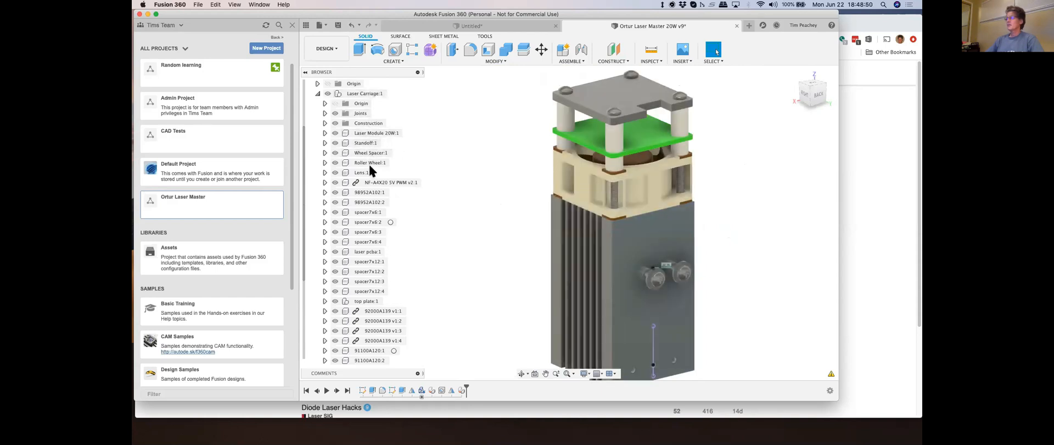
{"action": "left_click", "coordinate": [317, 94]}
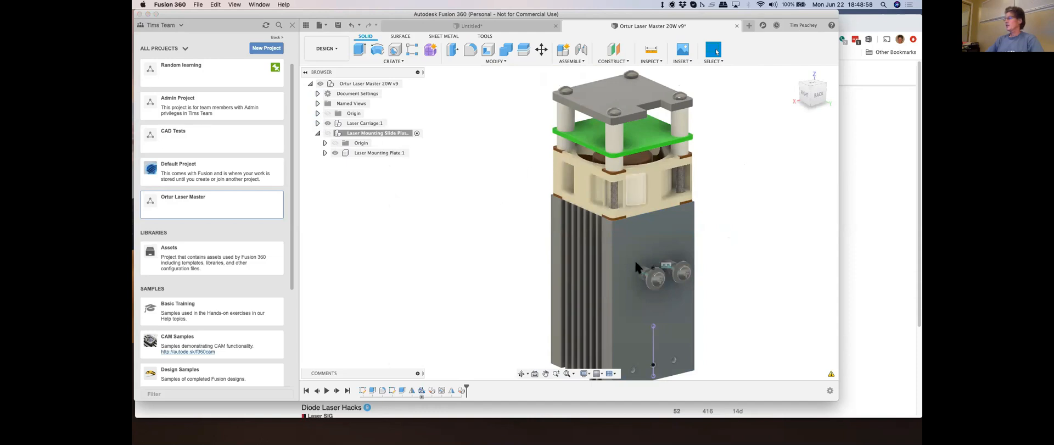
{"action": "scroll", "coordinate": [576, 234], "scroll_direction": "down", "scroll_amount": 2}
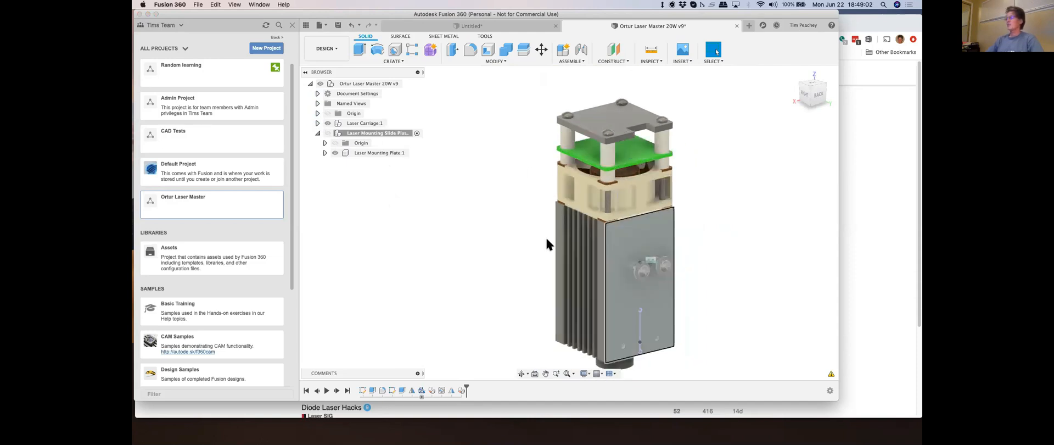
{"action": "left_click", "coordinate": [317, 123]}
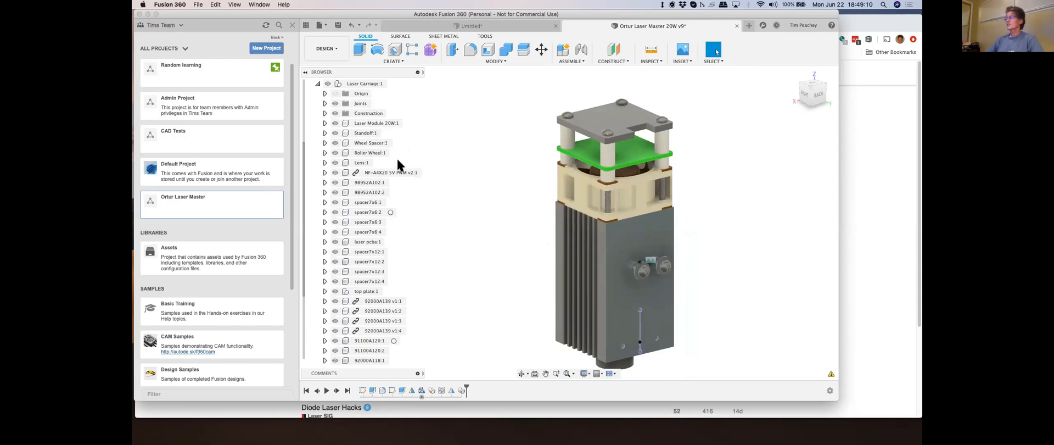
Step: Select the Roller Wheel component in the Laser Carriage, examine its contents and origin geometry, and collapse it again
{"action": "left_click", "coordinate": [370, 153]}
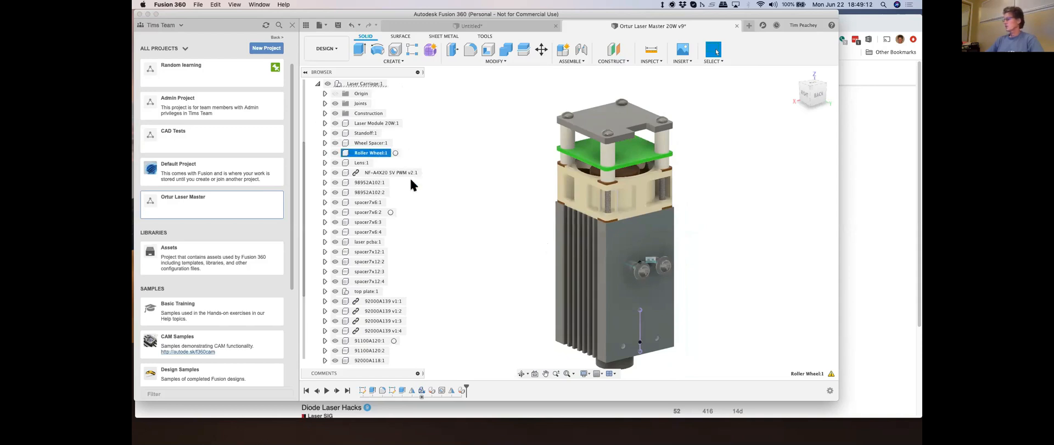
{"action": "scroll", "coordinate": [422, 206], "scroll_direction": "up", "scroll_amount": 1}
{"action": "scroll", "coordinate": [680, 292], "scroll_direction": "down", "scroll_amount": 2}
{"action": "scroll", "coordinate": [681, 291], "scroll_direction": "up", "scroll_amount": 1}
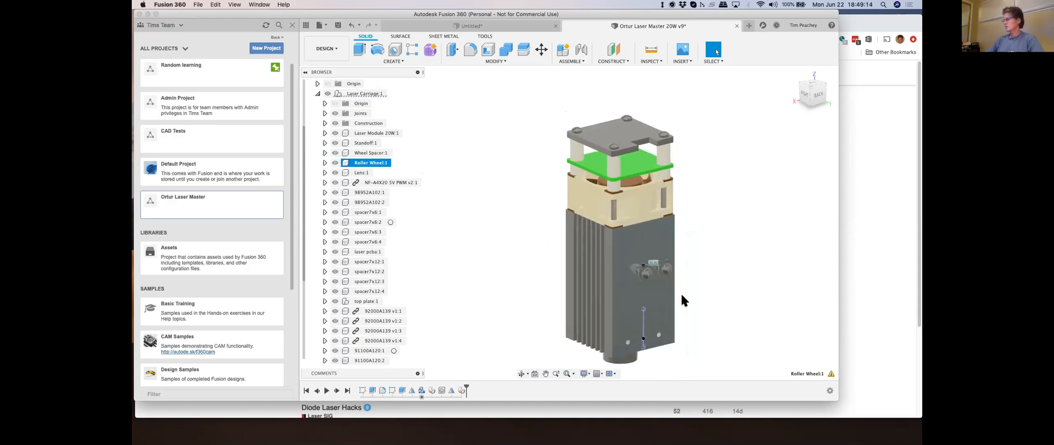
{"action": "left_click", "coordinate": [324, 163]}
{"action": "left_click", "coordinate": [332, 172]}
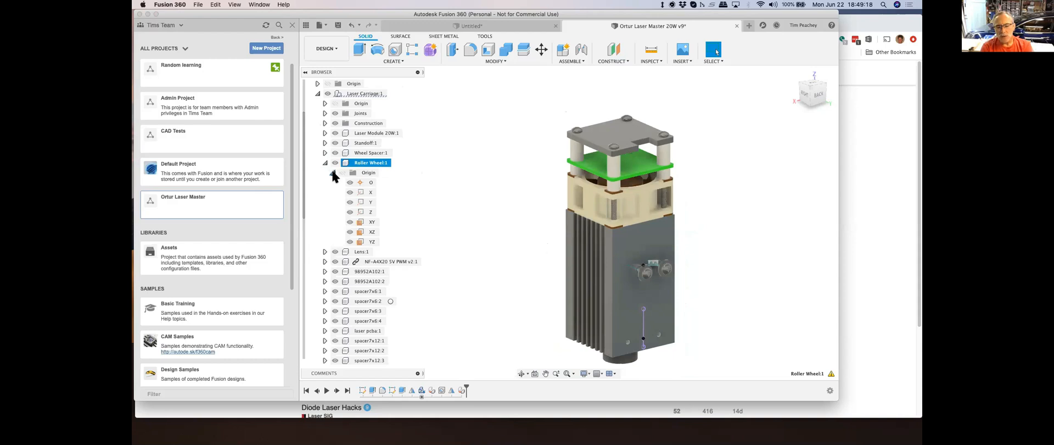
{"action": "left_click", "coordinate": [332, 172]}
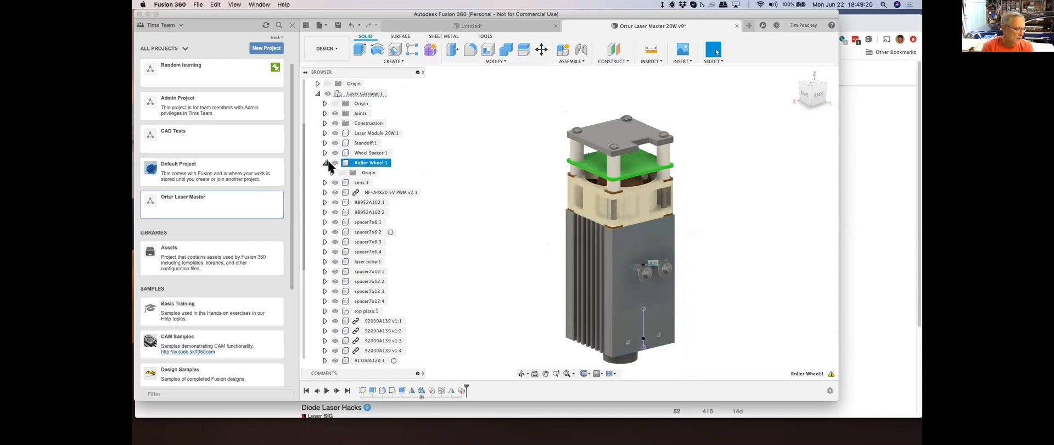
{"action": "left_click", "coordinate": [325, 162]}
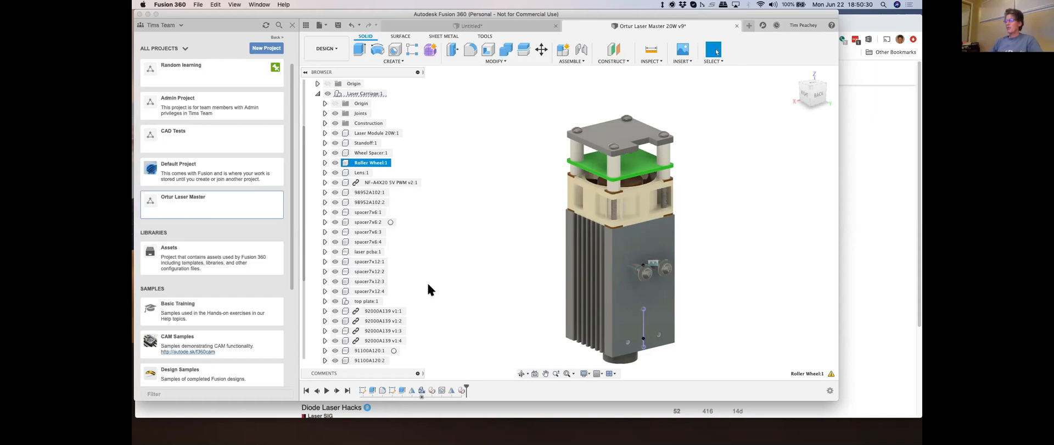
Step: Show the Laser Mounting Slide Plate component again and view its slots and screws at an angle
{"action": "scroll", "coordinate": [426, 289], "scroll_direction": "up", "scroll_amount": 2}
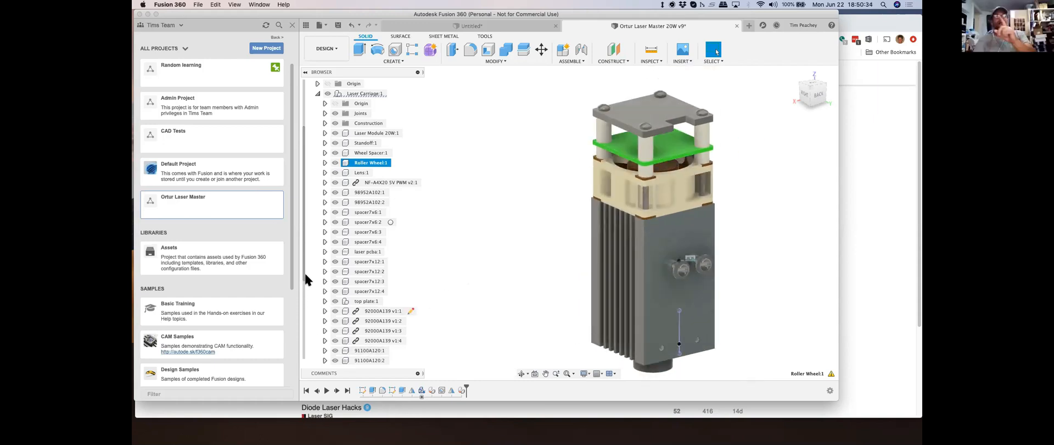
{"action": "scroll", "coordinate": [303, 274], "scroll_direction": "down", "scroll_amount": 1}
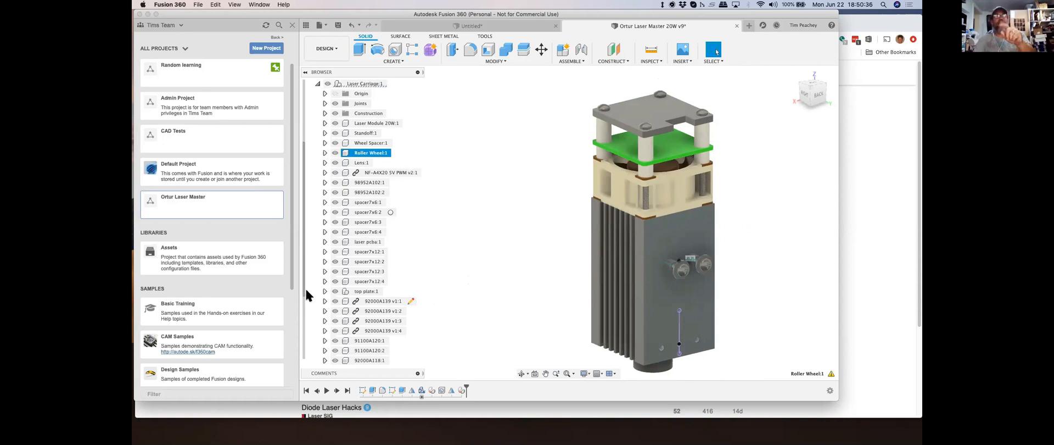
{"action": "scroll", "coordinate": [302, 275], "scroll_direction": "down", "scroll_amount": 4}
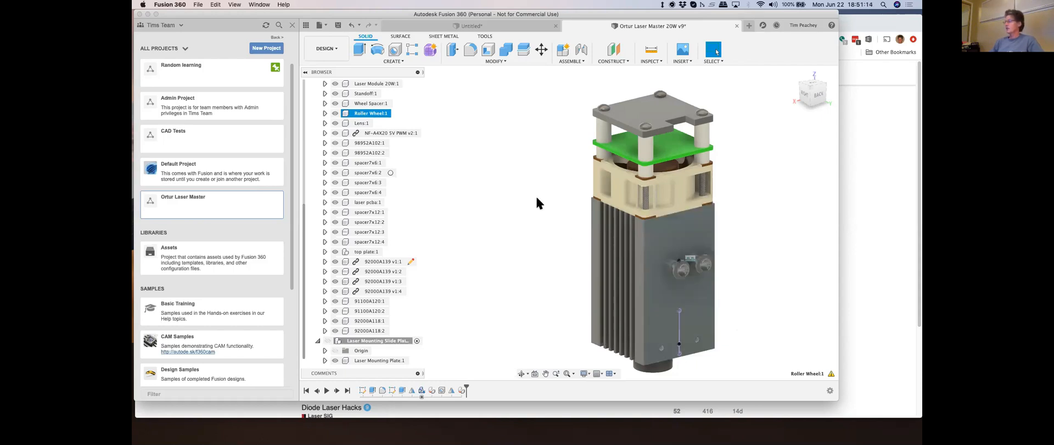
{"action": "scroll", "coordinate": [537, 198], "scroll_direction": "down", "scroll_amount": 2}
{"action": "scroll", "coordinate": [544, 271], "scroll_direction": "up", "scroll_amount": 2}
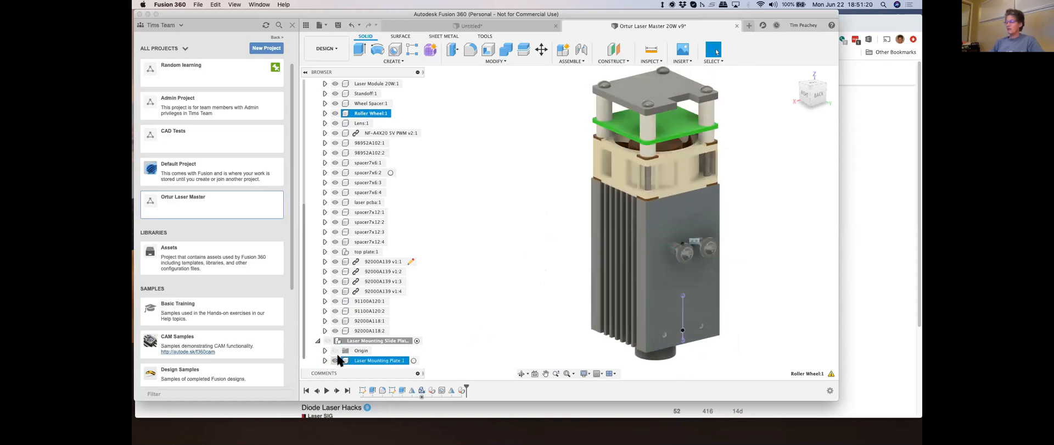
{"action": "left_click", "coordinate": [329, 339]}
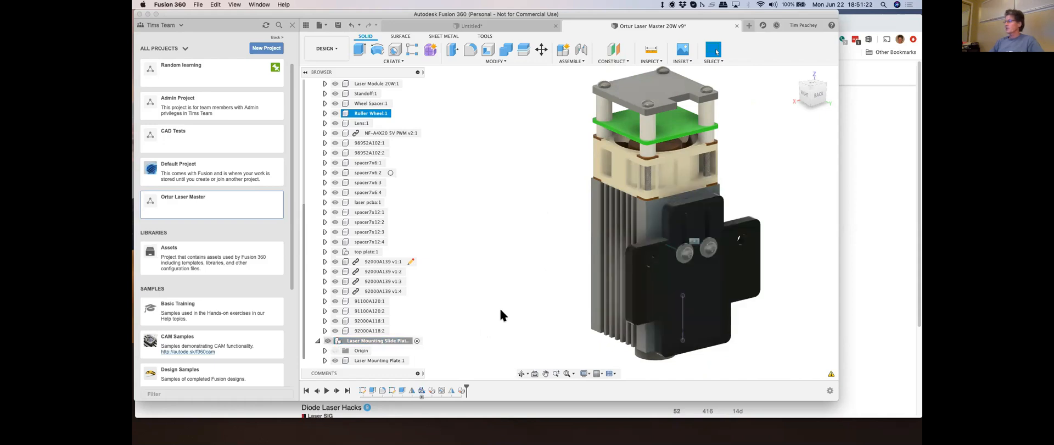
{"action": "scroll", "coordinate": [734, 274], "scroll_direction": "up", "scroll_amount": 2}
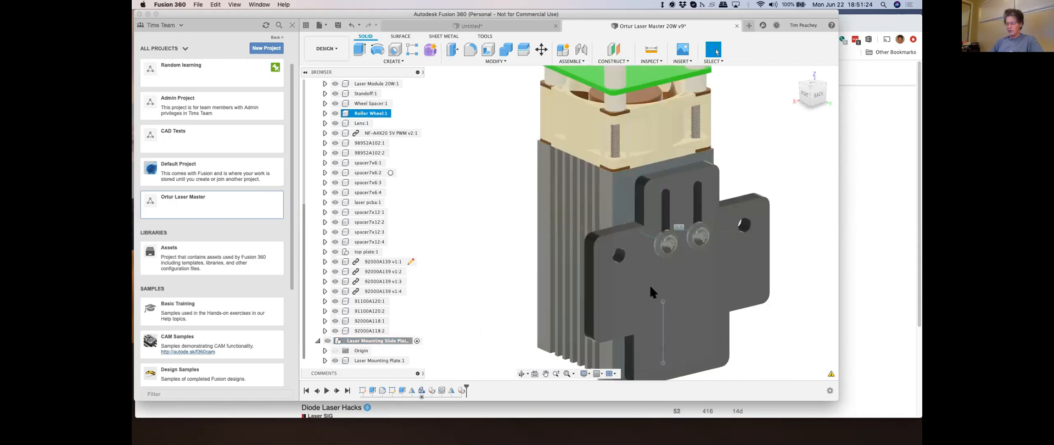
{"action": "middle_click_drag", "start_coordinate": [645, 265], "coordinate": [806, 267], "text": "shift"}
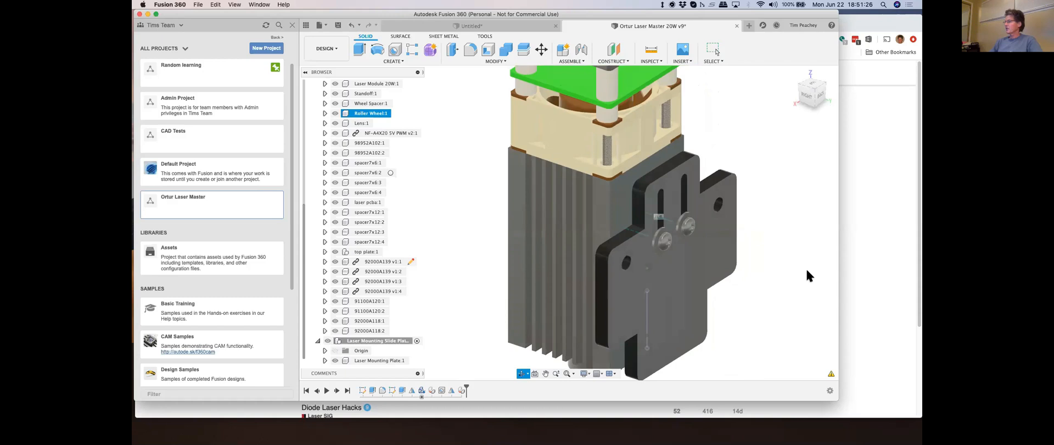
{"action": "key", "text": "Escape"}
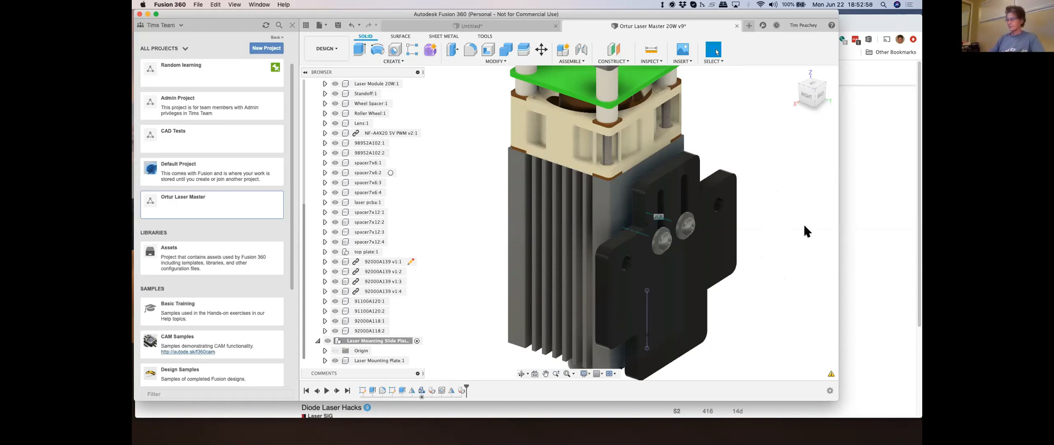
Step: Inspect the mounting slide plate up close and from the back, select its component and collapse its contents
{"action": "scroll", "coordinate": [593, 240], "scroll_direction": "down", "scroll_amount": 2}
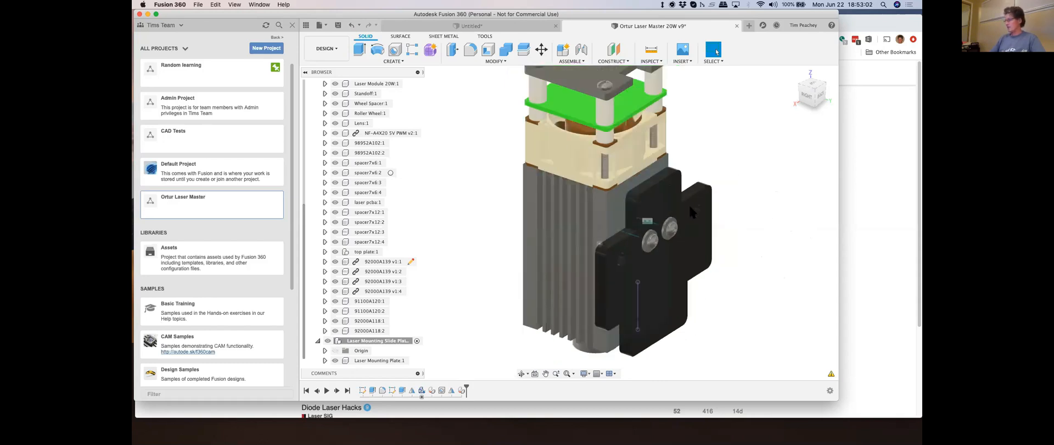
{"action": "scroll", "coordinate": [688, 203], "scroll_direction": "up", "scroll_amount": 5}
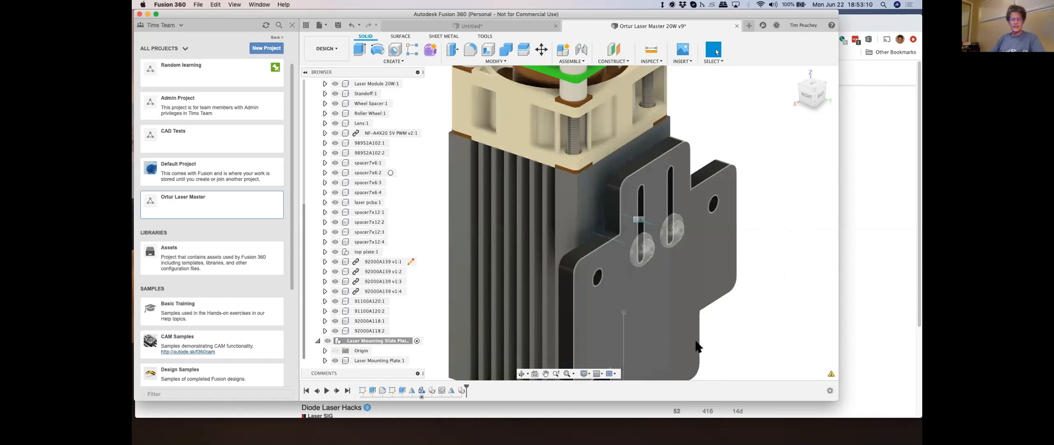
{"action": "scroll", "coordinate": [696, 347], "scroll_direction": "down", "scroll_amount": 3}
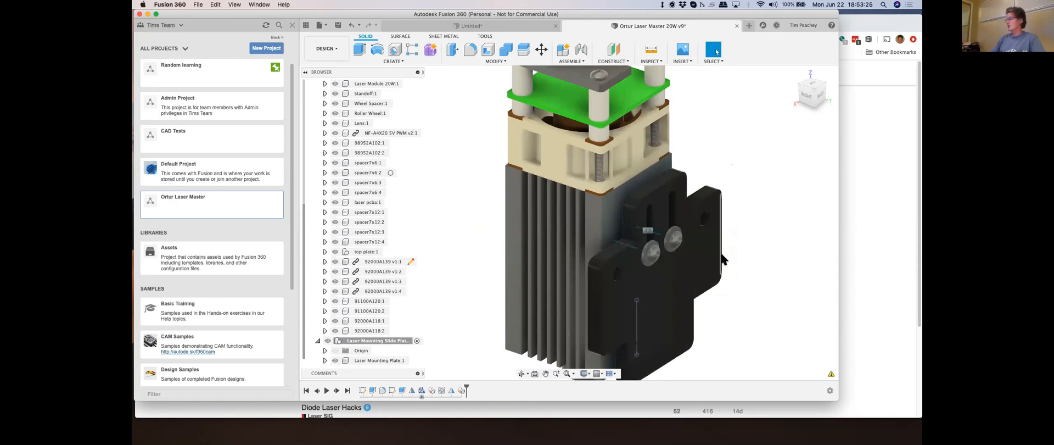
{"action": "scroll", "coordinate": [706, 257], "scroll_direction": "down", "scroll_amount": 1}
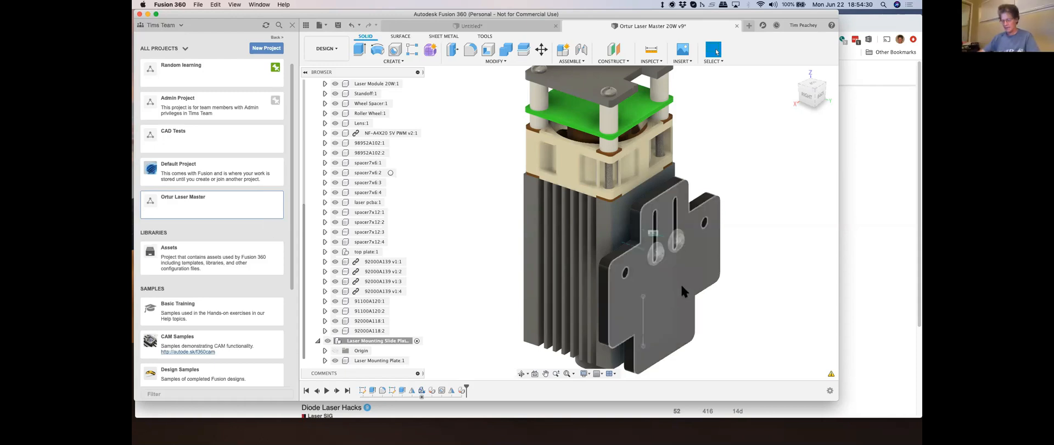
{"action": "middle_click_drag", "start_coordinate": [673, 290], "coordinate": [623, 280], "text": "shift"}
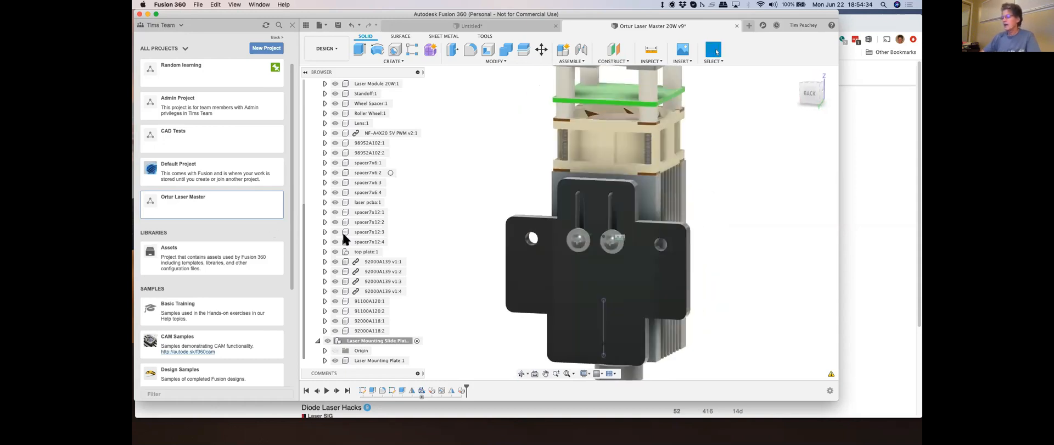
{"action": "left_click", "coordinate": [389, 340]}
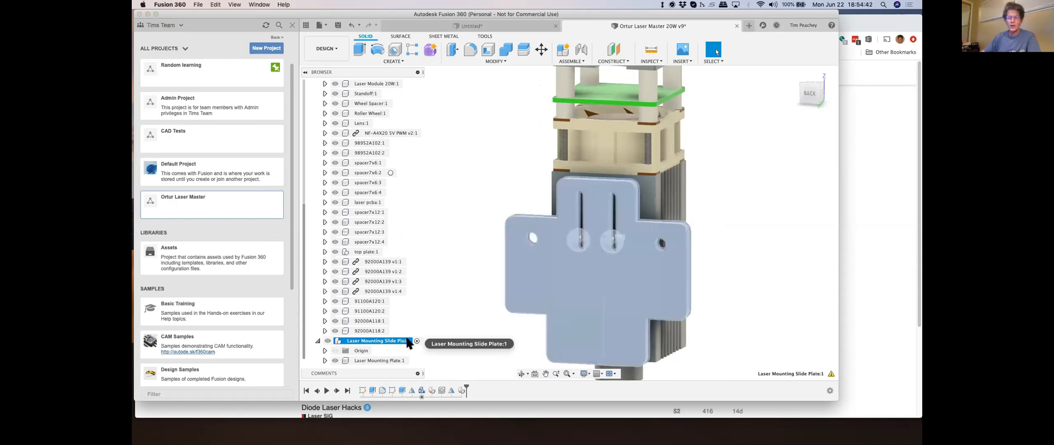
{"action": "left_click", "coordinate": [318, 340]}
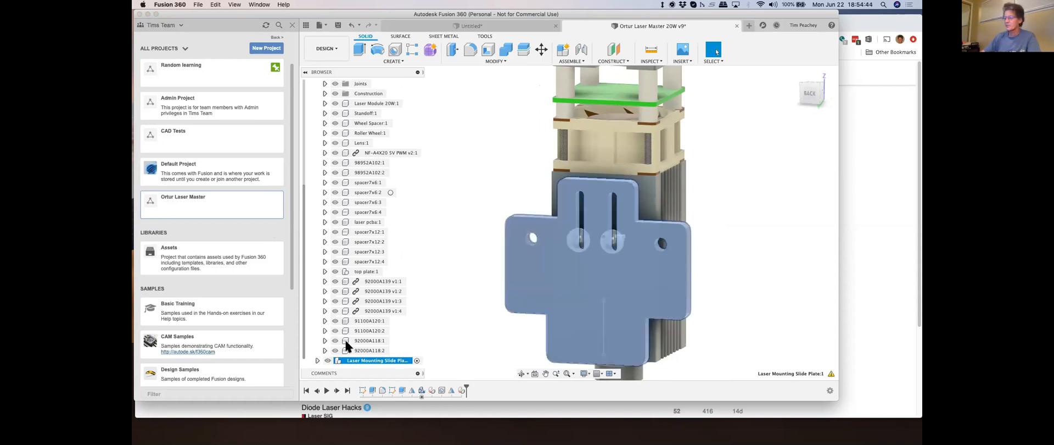
Step: Expand the Laser Mounting Slide Plate component, collapse the Laser Carriage component, and clear the selection
{"action": "left_click", "coordinate": [318, 360]}
{"action": "scroll", "coordinate": [348, 202], "scroll_direction": "up", "scroll_amount": 5}
{"action": "left_click", "coordinate": [318, 123]}
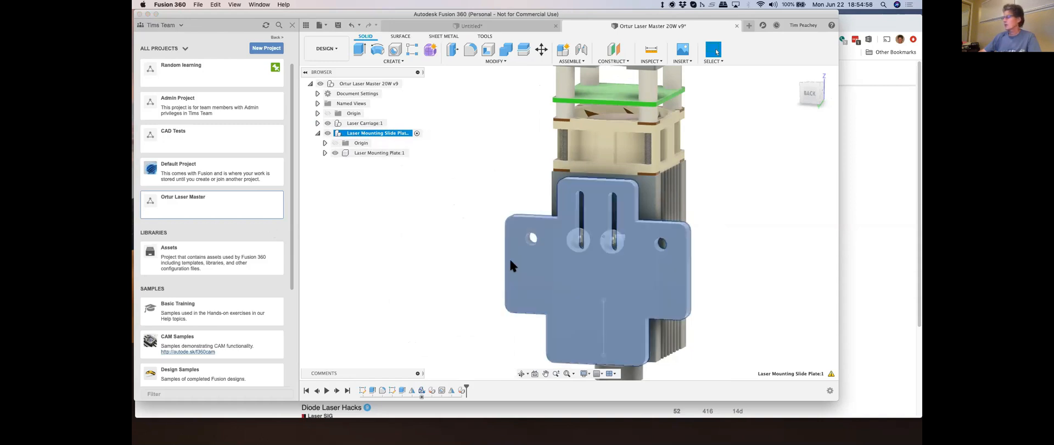
{"action": "left_click", "coordinate": [449, 273]}
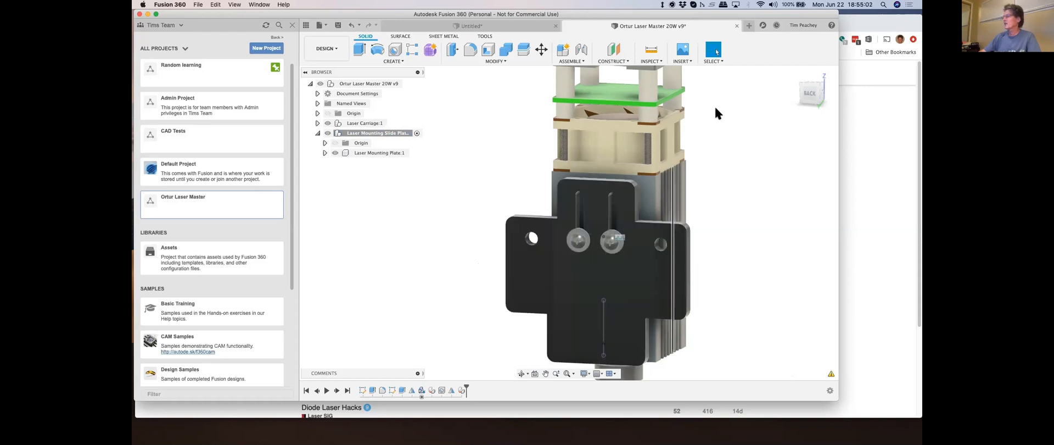
Step: Browse the McMaster-Carr component catalogue for screws, filtered to the metric system and M5 thread size
{"action": "left_click", "coordinate": [680, 60]}
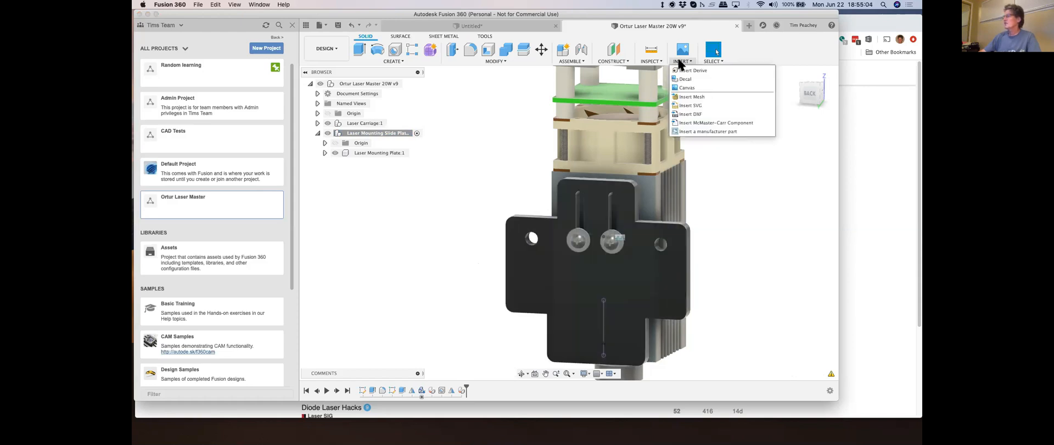
{"action": "left_click", "coordinate": [690, 123]}
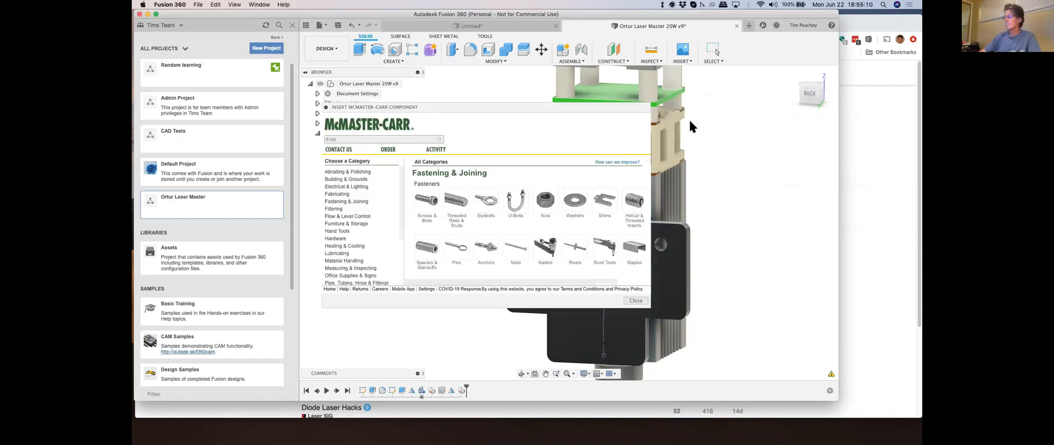
{"action": "left_click", "coordinate": [428, 201]}
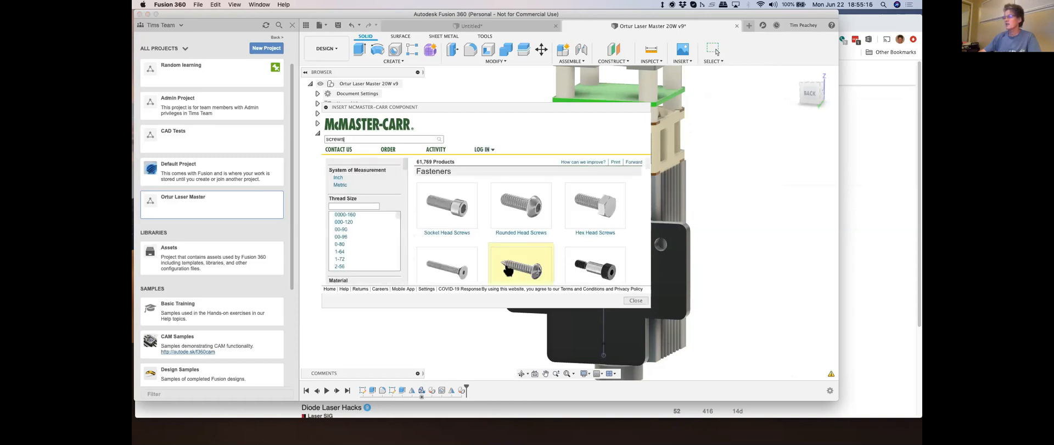
{"action": "left_click", "coordinate": [340, 185]}
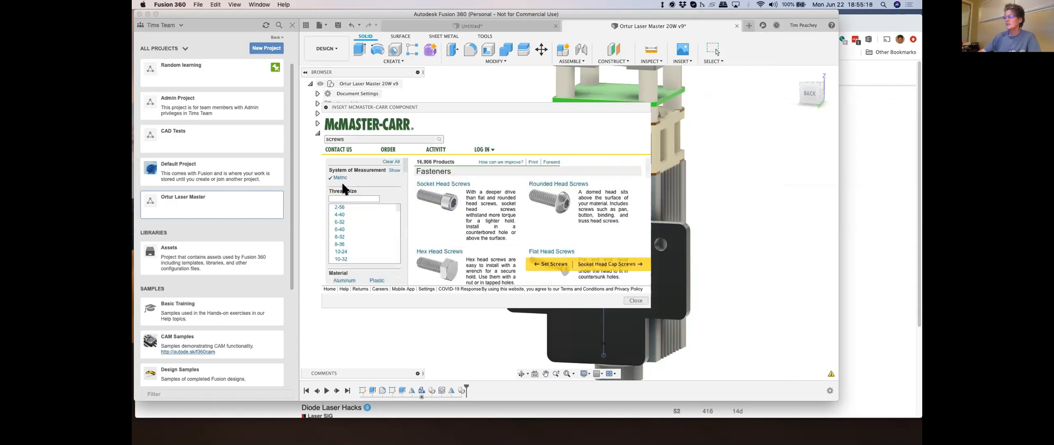
{"action": "left_click_drag", "start_coordinate": [395, 203], "coordinate": [397, 234]}
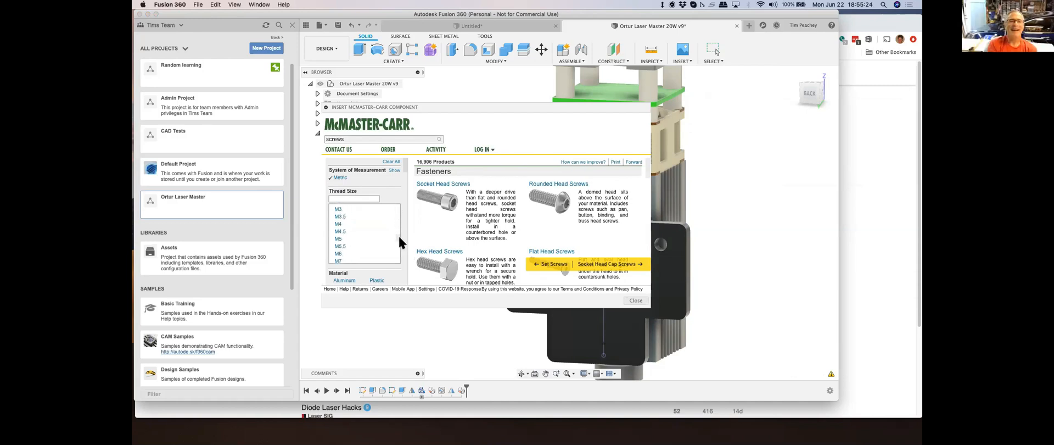
{"action": "left_click", "coordinate": [345, 238]}
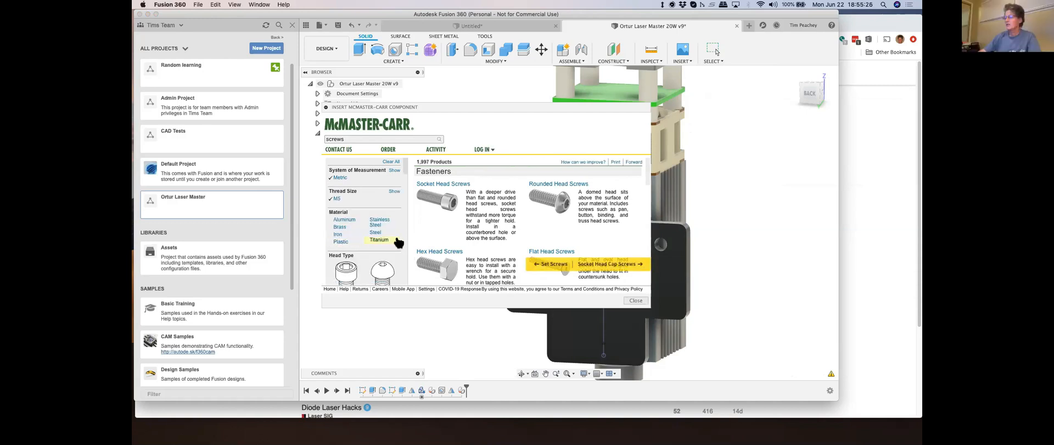
Step: Narrow the screws to stainless steel, rounded head, Phillips drive, passivated pan head, with a length of 30 mm
{"action": "left_click", "coordinate": [381, 221]}
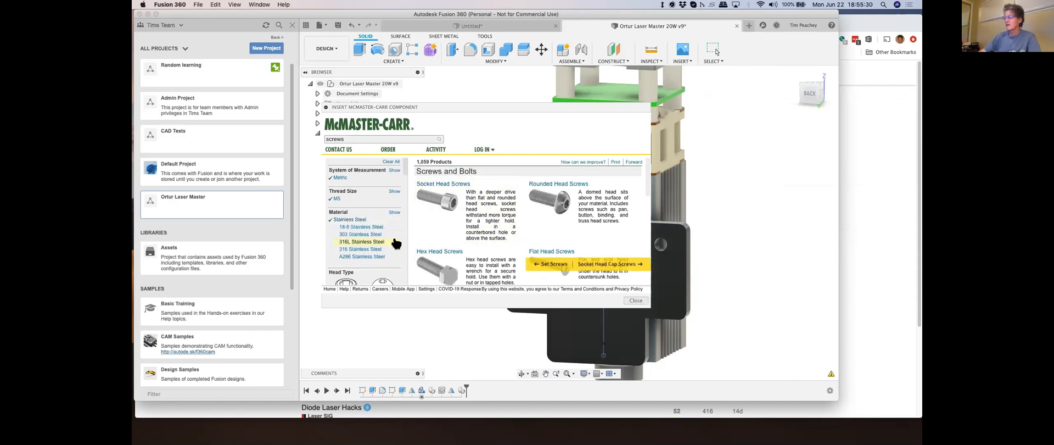
{"action": "scroll", "coordinate": [383, 239], "scroll_direction": "down", "scroll_amount": 4}
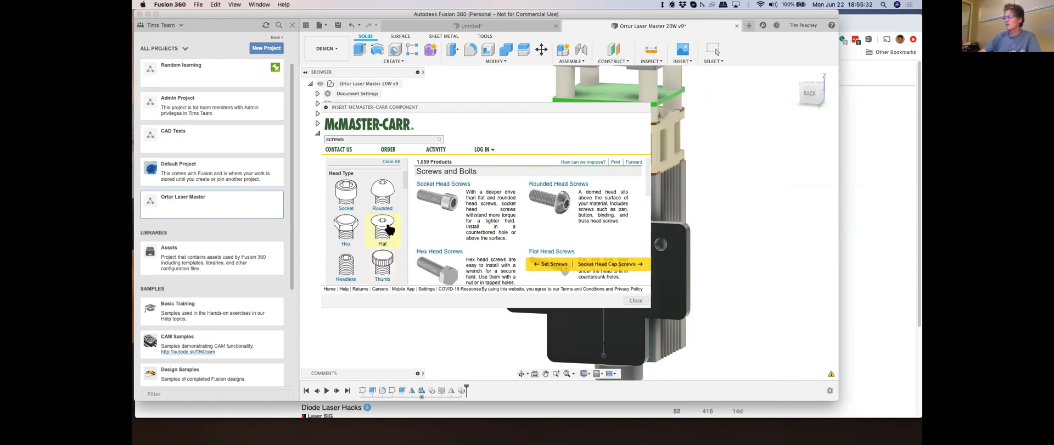
{"action": "left_click", "coordinate": [383, 195]}
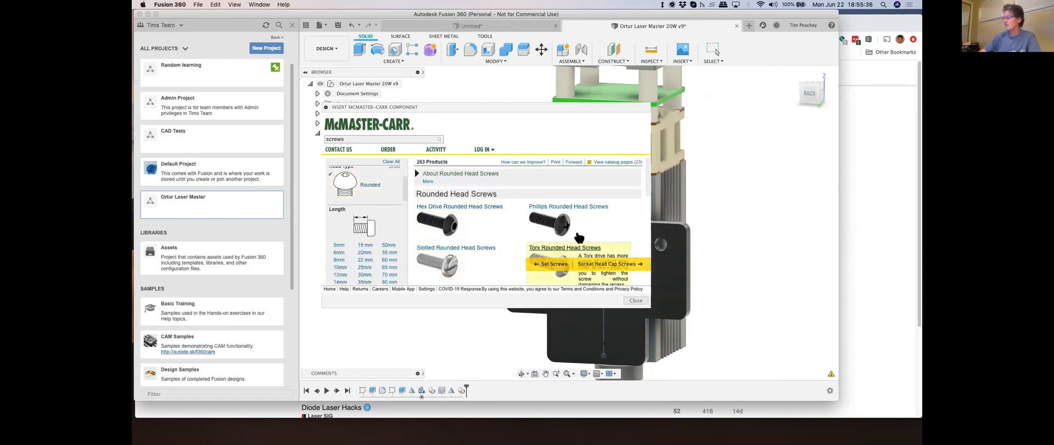
{"action": "left_click", "coordinate": [564, 226]}
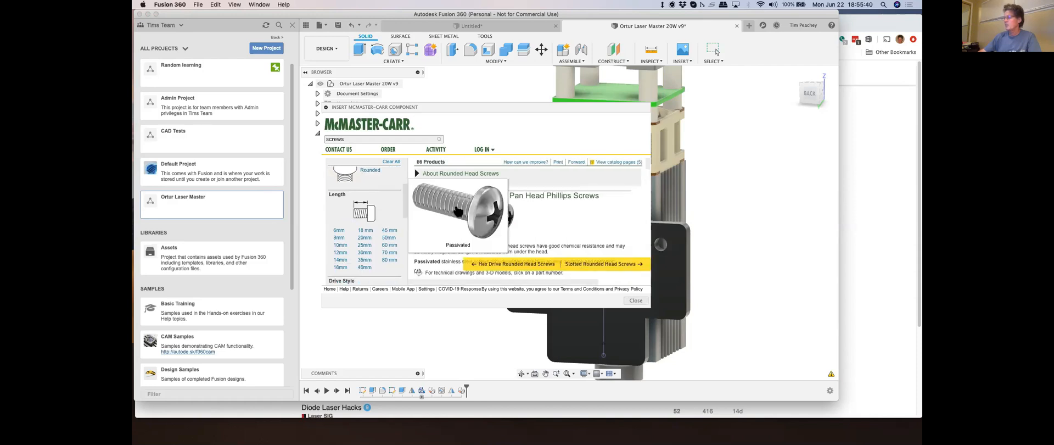
{"action": "left_click", "coordinate": [455, 215]}
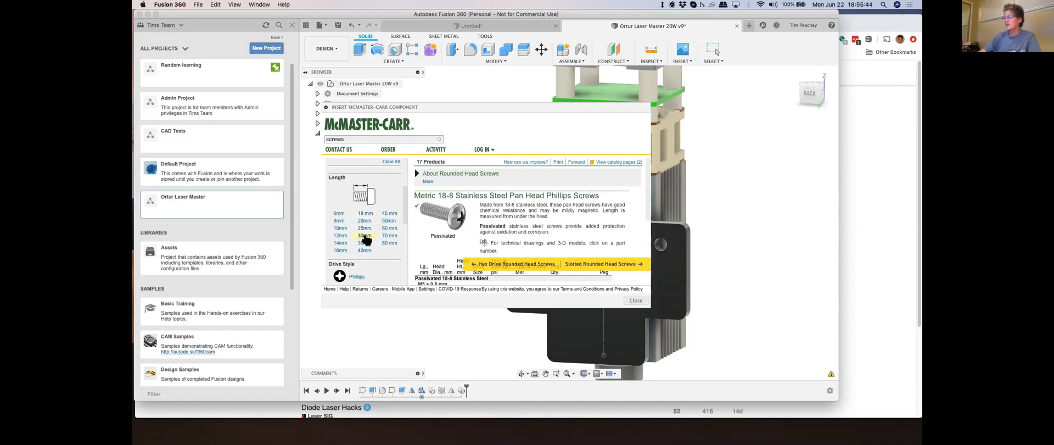
{"action": "left_click", "coordinate": [365, 236]}
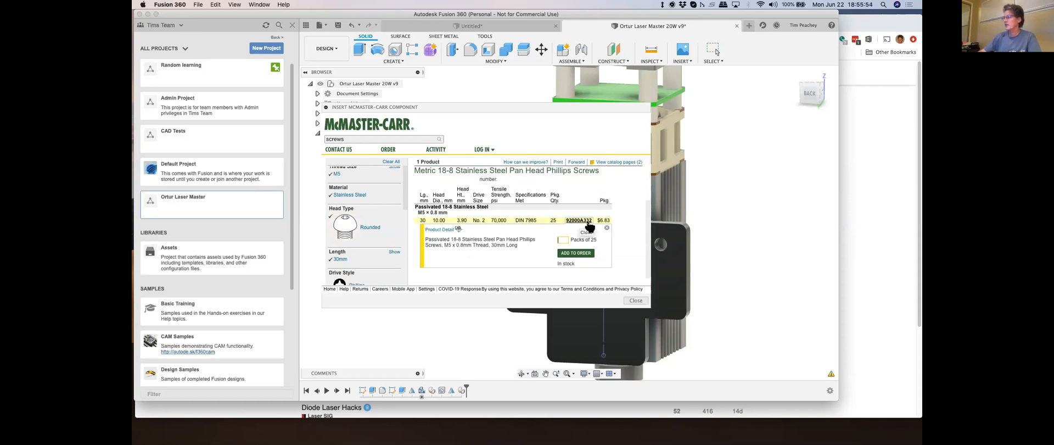
Step: Open the product details of screw 92000A332 and insert its 3-D STEP model into the Laser Mounting Slide Plate component
{"action": "left_click", "coordinate": [446, 230]}
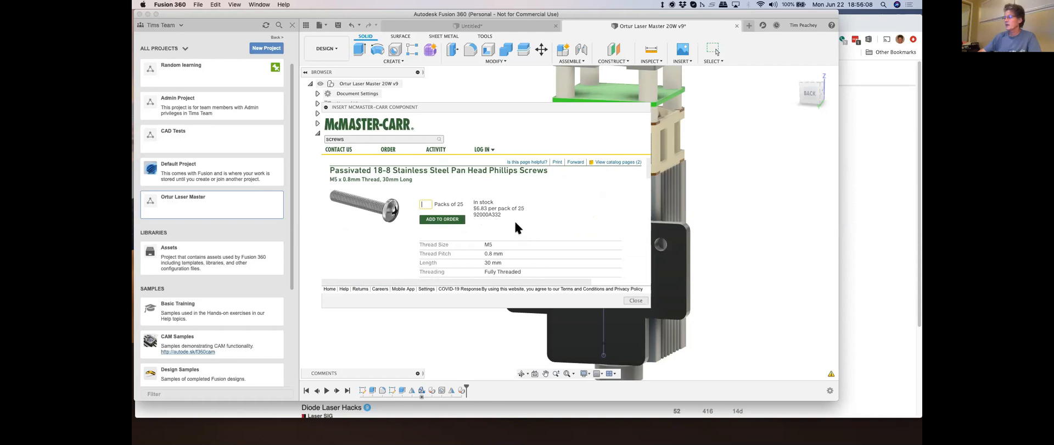
{"action": "scroll", "coordinate": [485, 227], "scroll_direction": "down", "scroll_amount": 10}
{"action": "scroll", "coordinate": [486, 228], "scroll_direction": "down", "scroll_amount": 5}
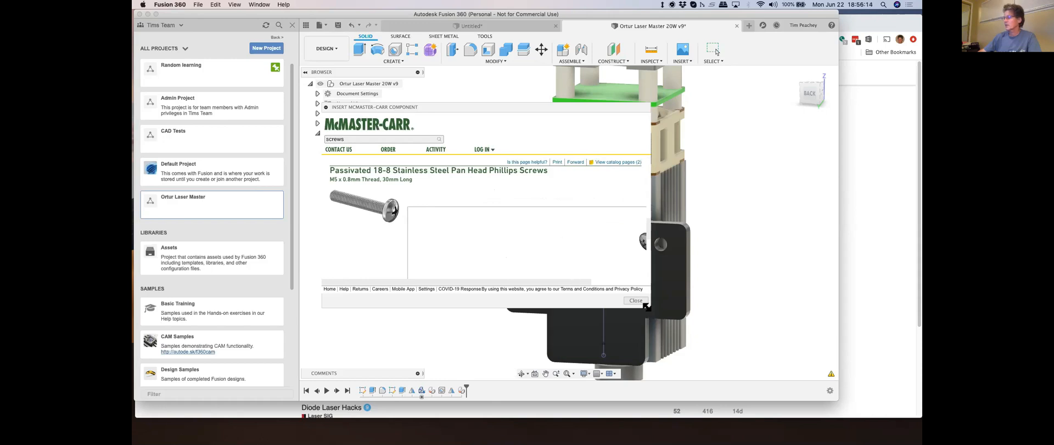
{"action": "mouse_move", "coordinate": [650, 308]}
{"action": "left_mouse_down"}
{"action": "mouse_move", "coordinate": [698, 367]}
{"action": "mouse_move", "coordinate": [803, 405]}
{"action": "left_mouse_up"}
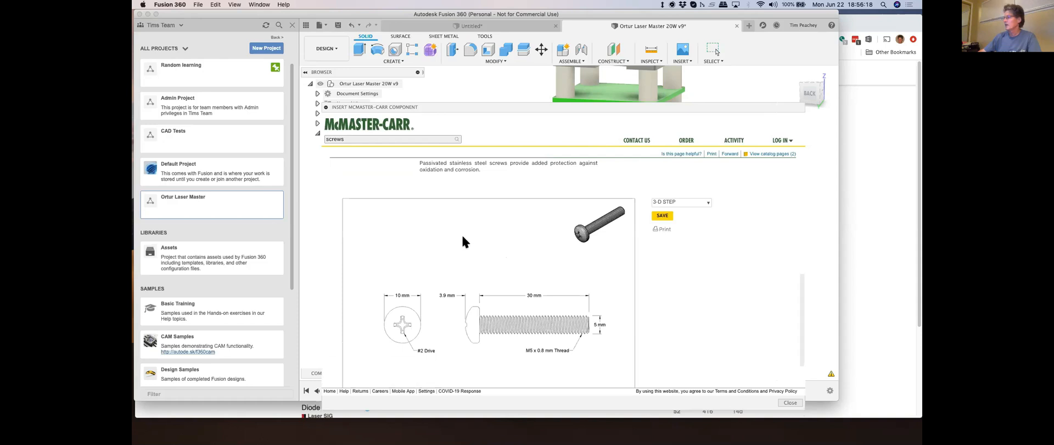
{"action": "left_click", "coordinate": [708, 204]}
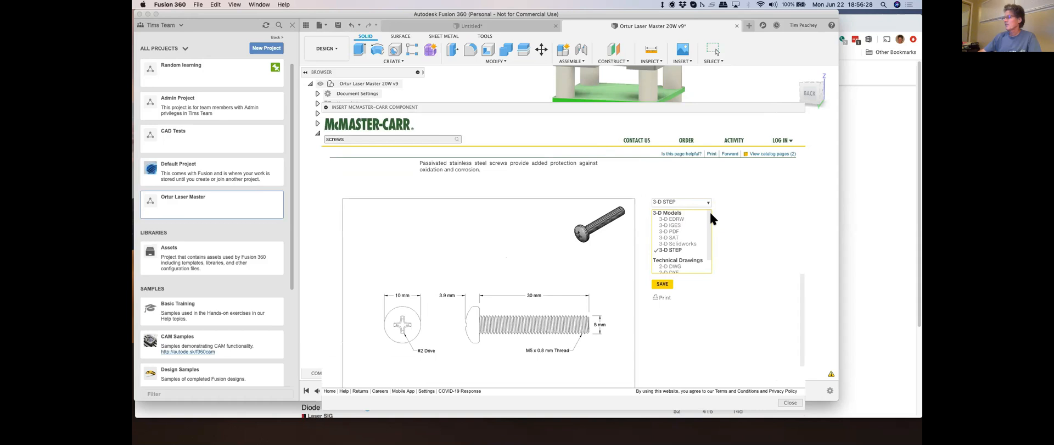
{"action": "left_click", "coordinate": [670, 249]}
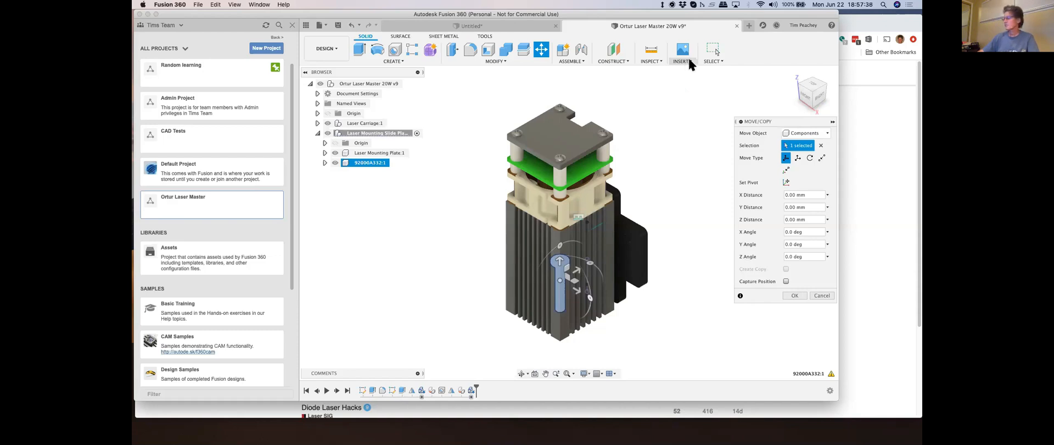
Step: Move the inserted screw 80 mm along Y away from the laser body and rotate it 90 degrees about X
{"action": "left_click", "coordinate": [577, 270]}
{"action": "left_click_drag", "start_coordinate": [583, 266], "coordinate": [681, 217]}
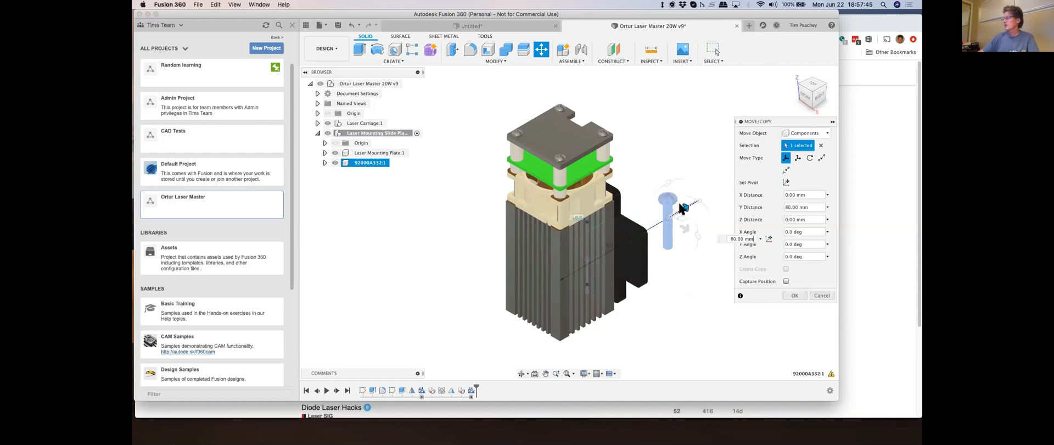
{"action": "left_click_drag", "start_coordinate": [666, 184], "coordinate": [637, 239]}
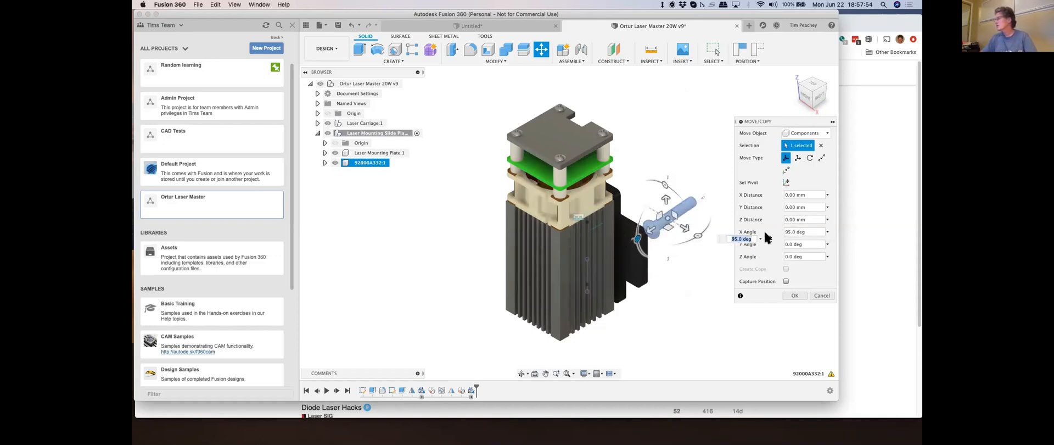
{"action": "left_click_drag", "start_coordinate": [637, 239], "coordinate": [636, 236]}
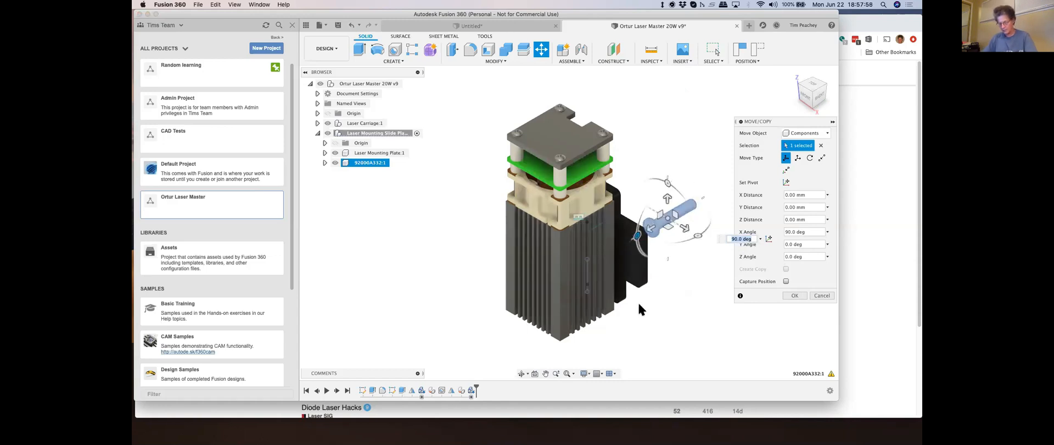
{"action": "middle_click_drag", "start_coordinate": [637, 305], "coordinate": [601, 282], "text": "shift"}
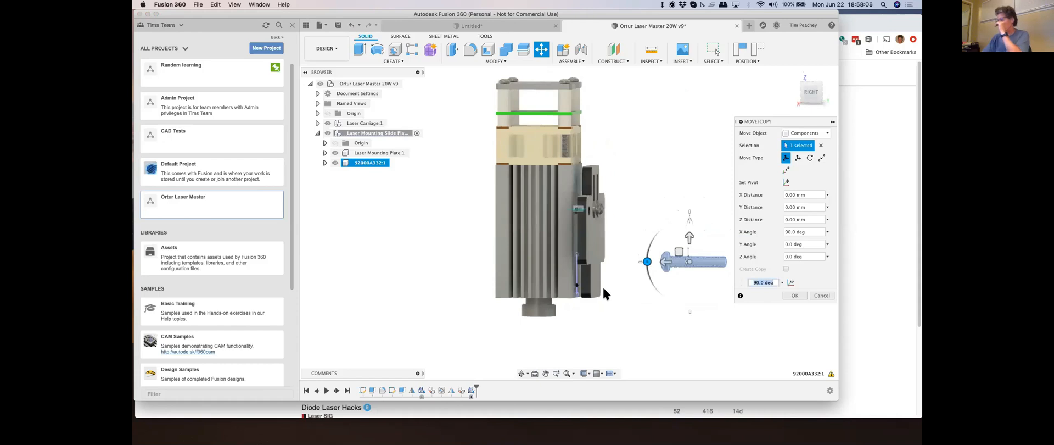
{"action": "left_click", "coordinate": [796, 296]}
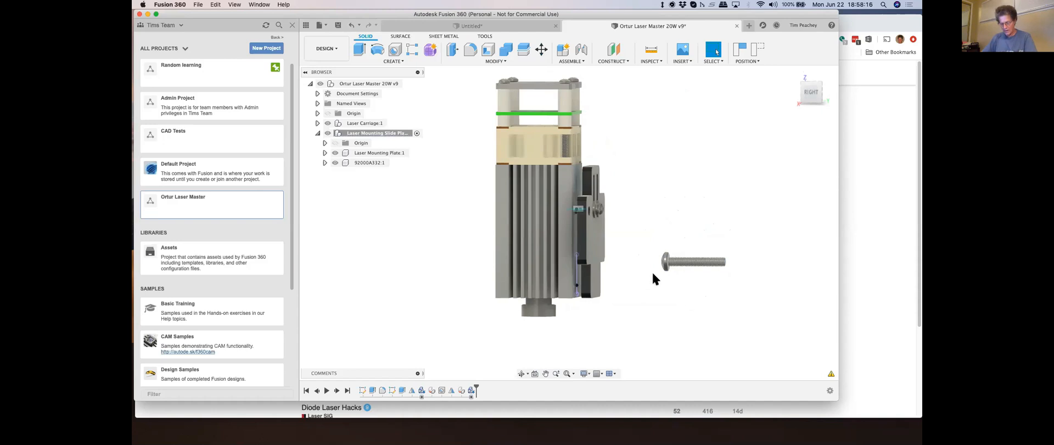
Step: Align the underside face of the 92000A332 screw's head with the mounting plate's back face, facing the laser body
{"action": "middle_click_drag", "start_coordinate": [662, 280], "coordinate": [636, 278], "text": "shift"}
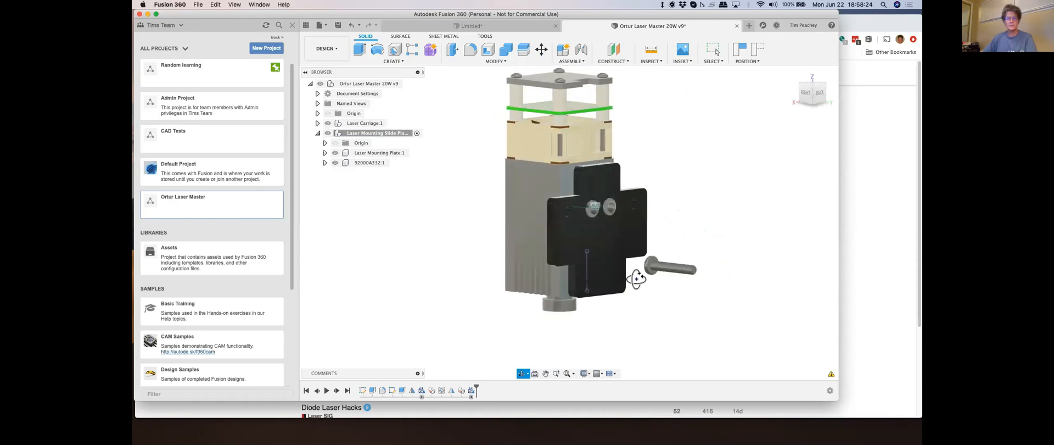
{"action": "key", "text": "Escape"}
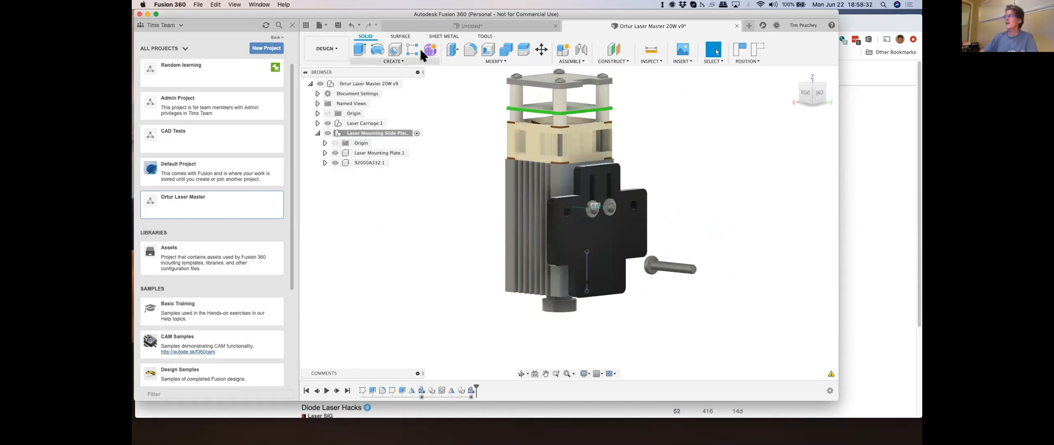
{"action": "left_click", "coordinate": [478, 61]}
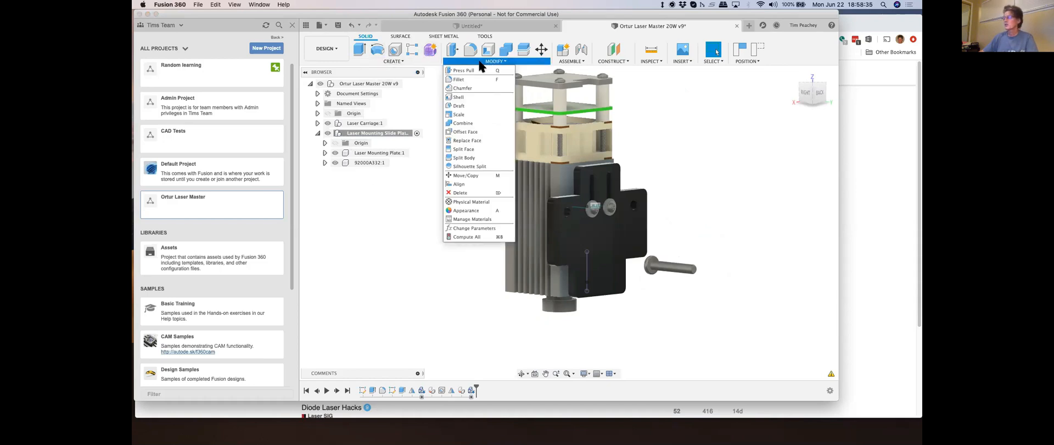
{"action": "left_click", "coordinate": [452, 185]}
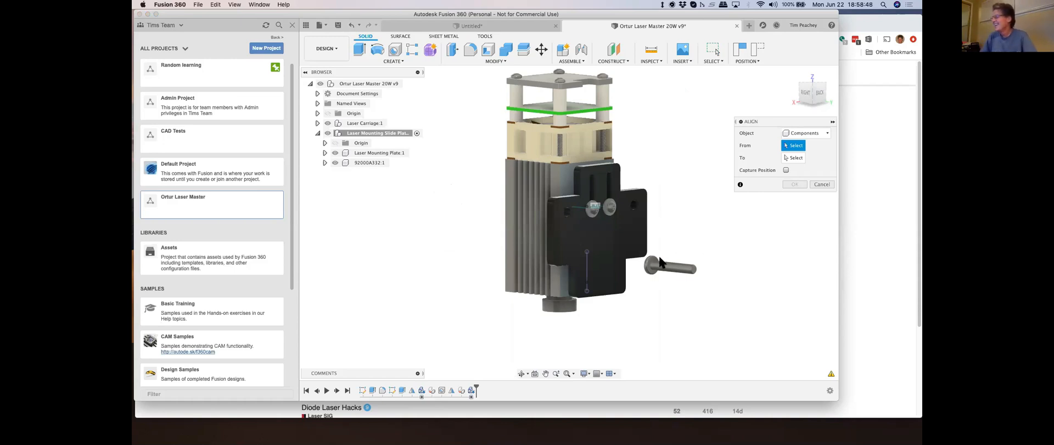
{"action": "scroll", "coordinate": [663, 262], "scroll_direction": "up", "scroll_amount": 5}
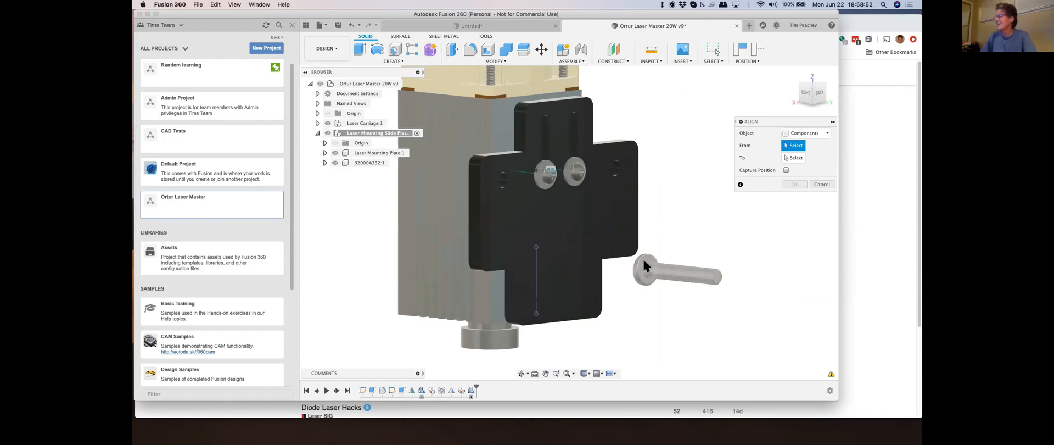
{"action": "scroll", "coordinate": [642, 257], "scroll_direction": "up", "scroll_amount": 3}
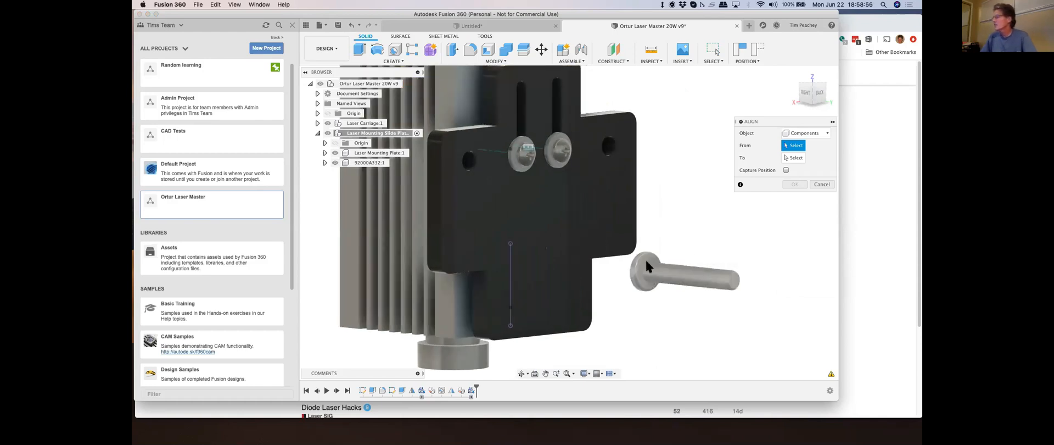
{"action": "scroll", "coordinate": [657, 249], "scroll_direction": "up", "scroll_amount": 2}
{"action": "scroll", "coordinate": [637, 257], "scroll_direction": "up", "scroll_amount": 2}
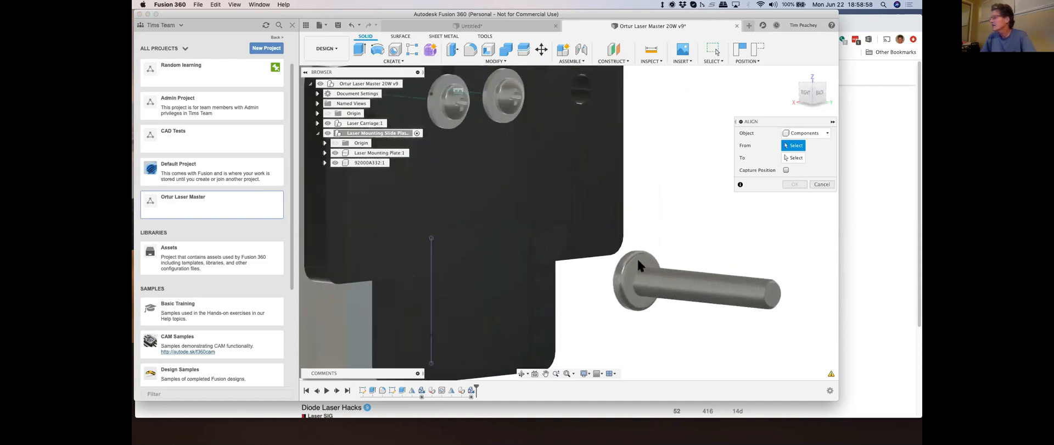
{"action": "scroll", "coordinate": [637, 258], "scroll_direction": "up", "scroll_amount": 1}
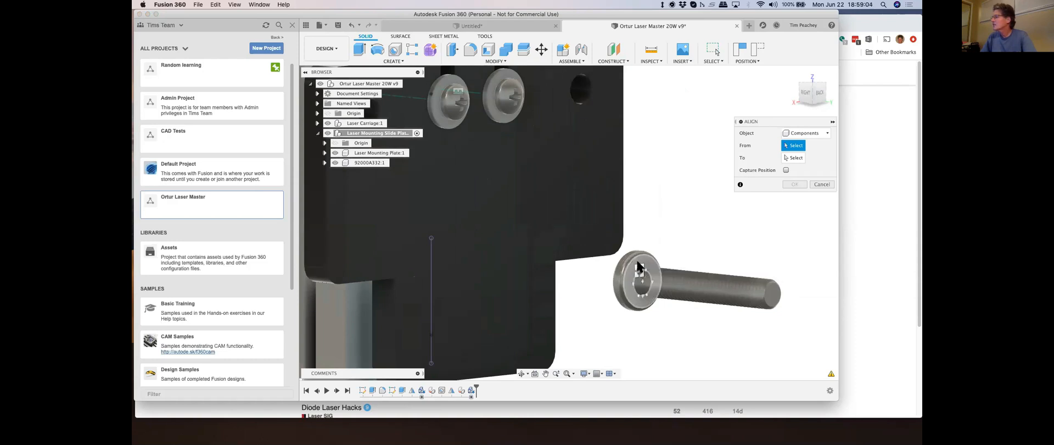
{"action": "left_click", "coordinate": [638, 263]}
{"action": "scroll", "coordinate": [762, 251], "scroll_direction": "down", "scroll_amount": 5}
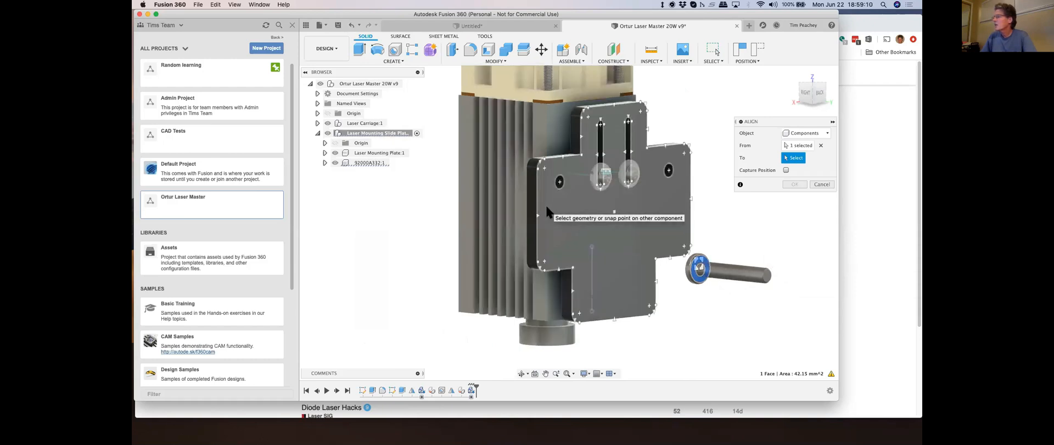
{"action": "left_click", "coordinate": [548, 211]}
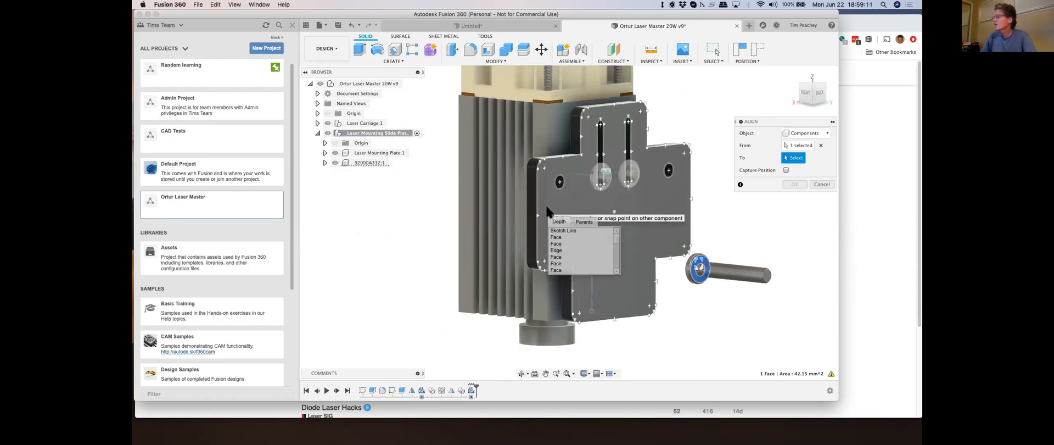
{"action": "left_click", "coordinate": [556, 244]}
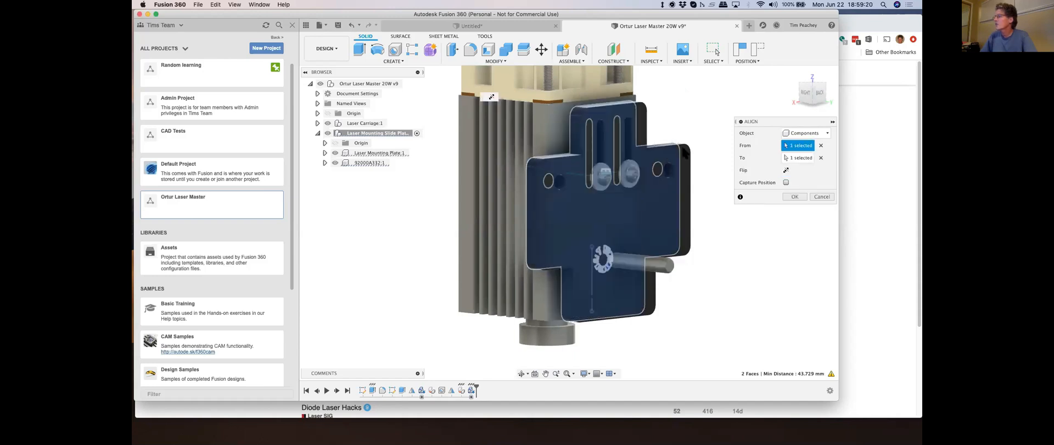
{"action": "left_click", "coordinate": [794, 197]}
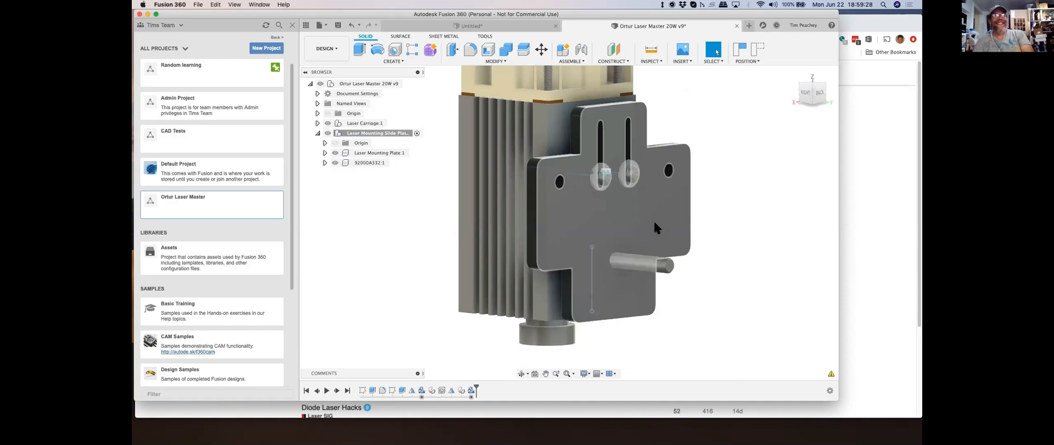
Step: Try to align the round side face of the screw's head with the inner face of the mounting plate's side hole
{"action": "middle_click_drag", "start_coordinate": [638, 222], "coordinate": [667, 218], "text": "shift"}
{"action": "left_click", "coordinate": [812, 97]}
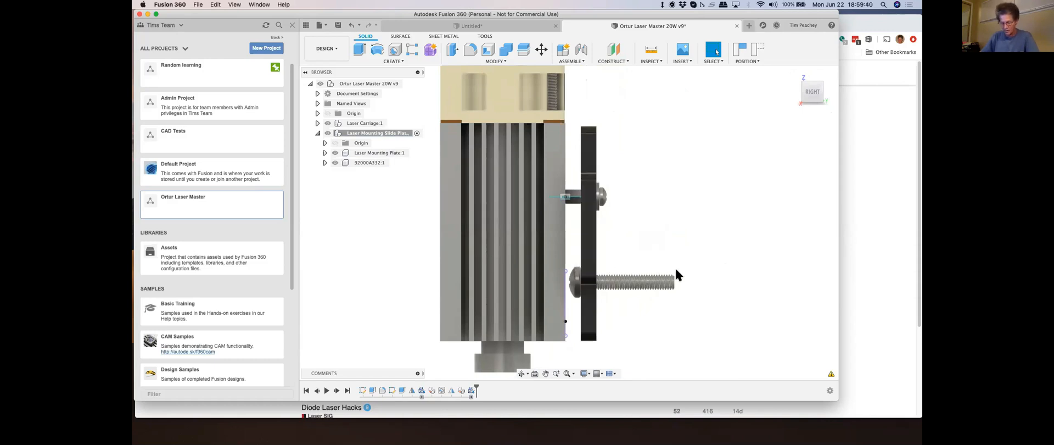
{"action": "middle_click_drag", "start_coordinate": [693, 248], "coordinate": [666, 259], "text": "shift"}
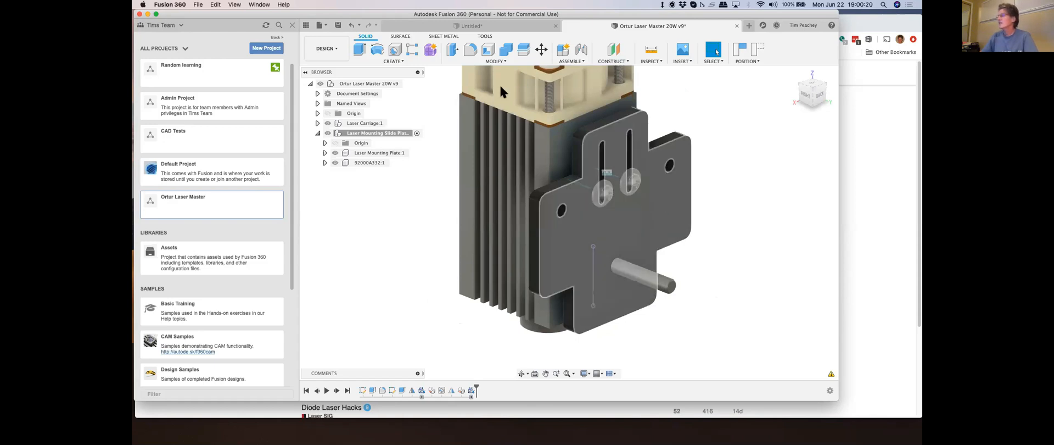
{"action": "right_click", "coordinate": [748, 189]}
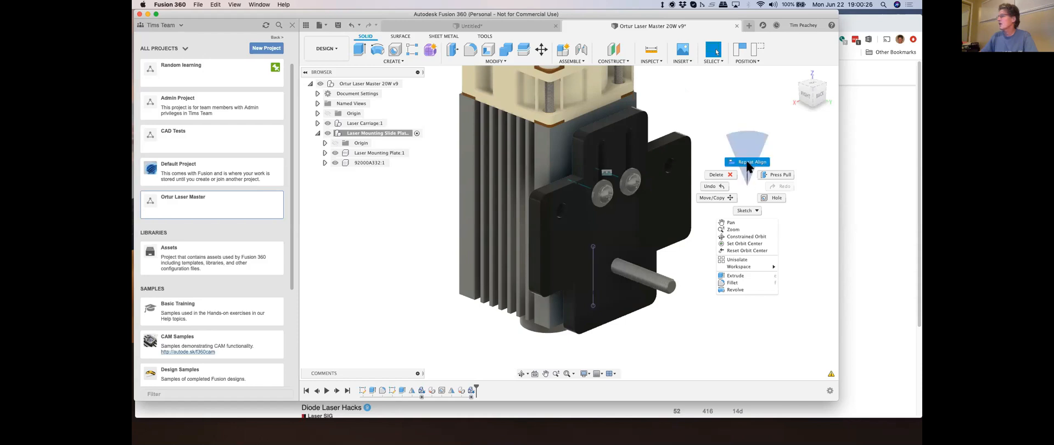
{"action": "left_click", "coordinate": [748, 163]}
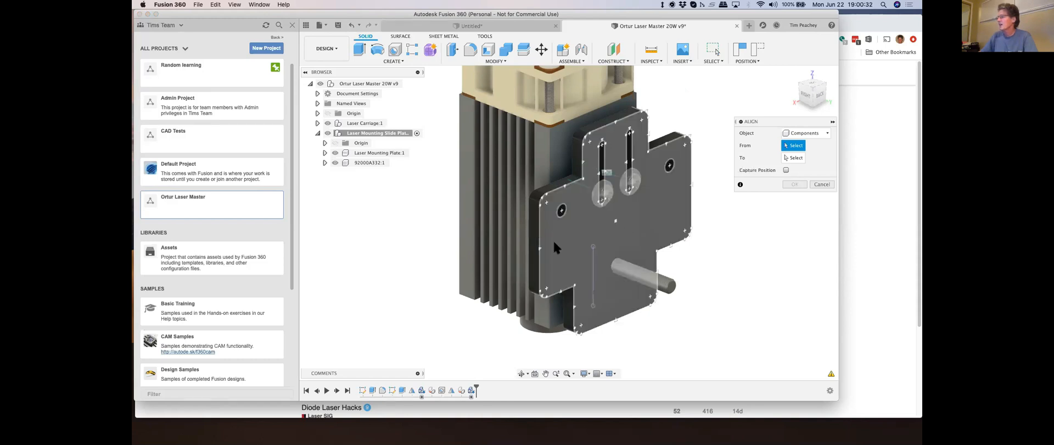
{"action": "scroll", "coordinate": [553, 252], "scroll_direction": "up", "scroll_amount": 5}
{"action": "middle_click_drag", "start_coordinate": [545, 250], "coordinate": [584, 266], "text": "shift"}
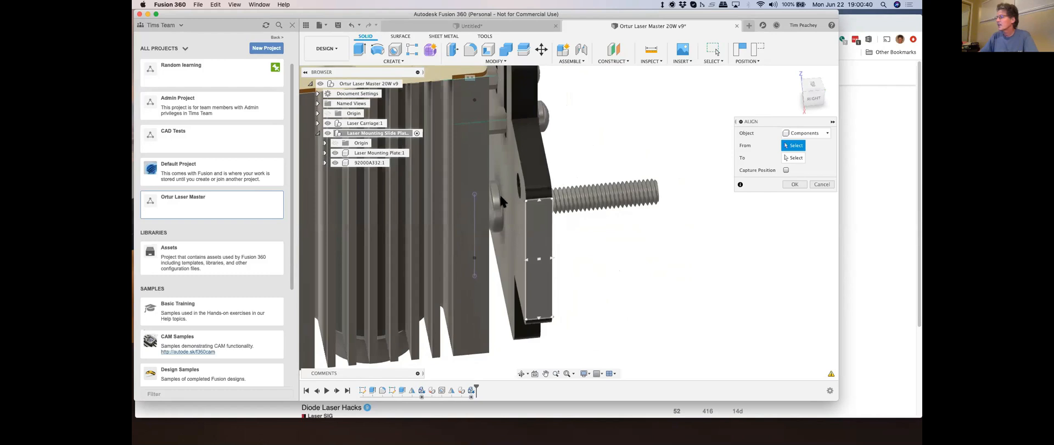
{"action": "scroll", "coordinate": [502, 196], "scroll_direction": "up", "scroll_amount": 2}
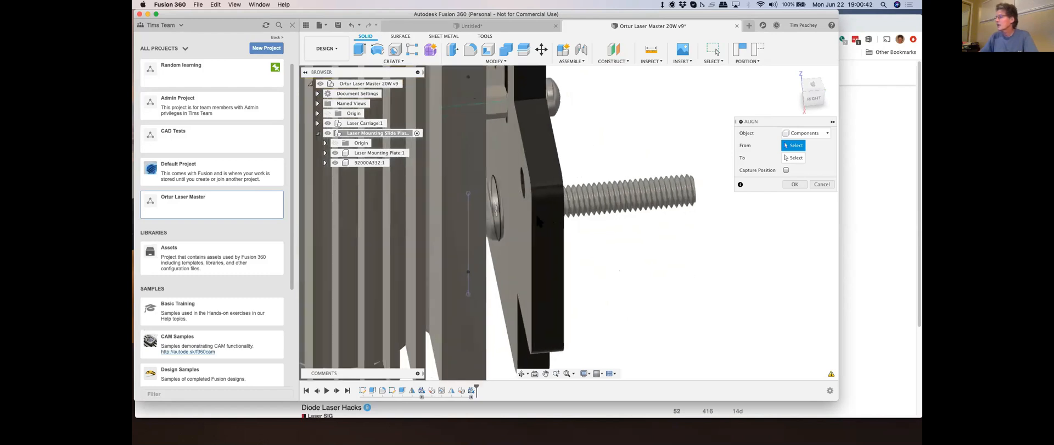
{"action": "scroll", "coordinate": [465, 180], "scroll_direction": "up", "scroll_amount": 3}
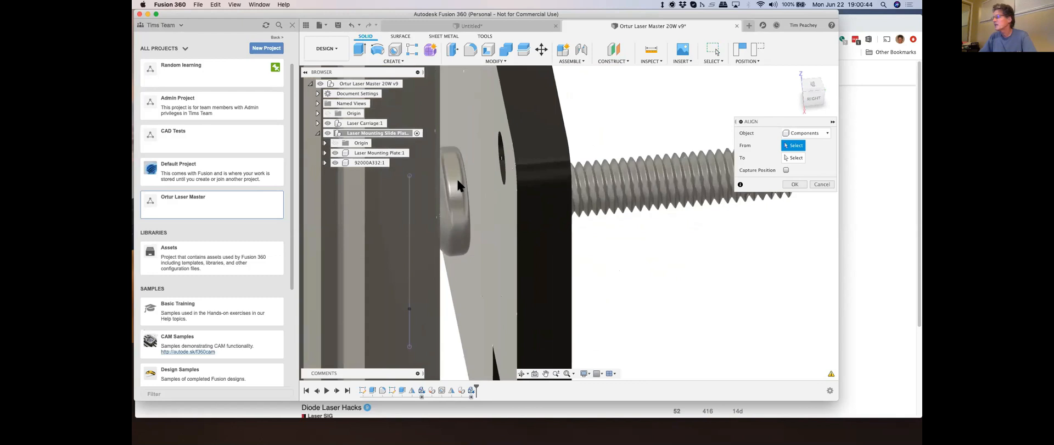
{"action": "scroll", "coordinate": [458, 181], "scroll_direction": "up", "scroll_amount": 4}
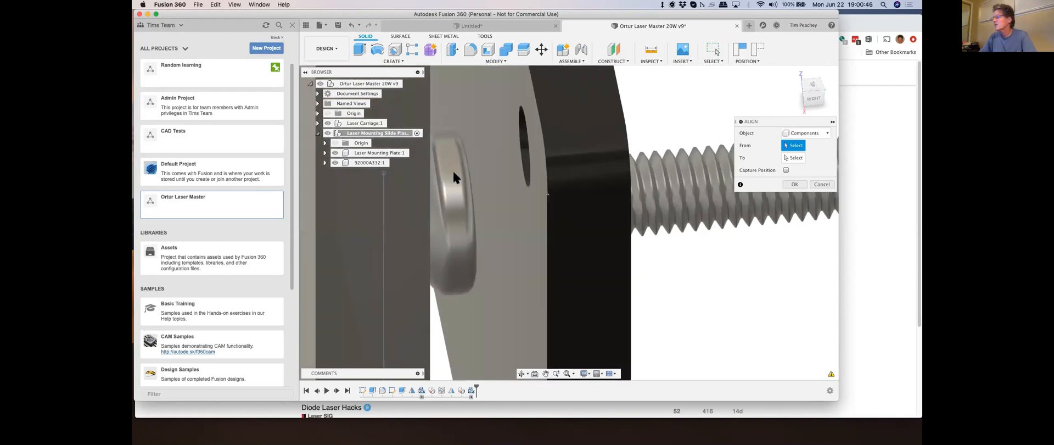
{"action": "scroll", "coordinate": [454, 178], "scroll_direction": "up", "scroll_amount": 2}
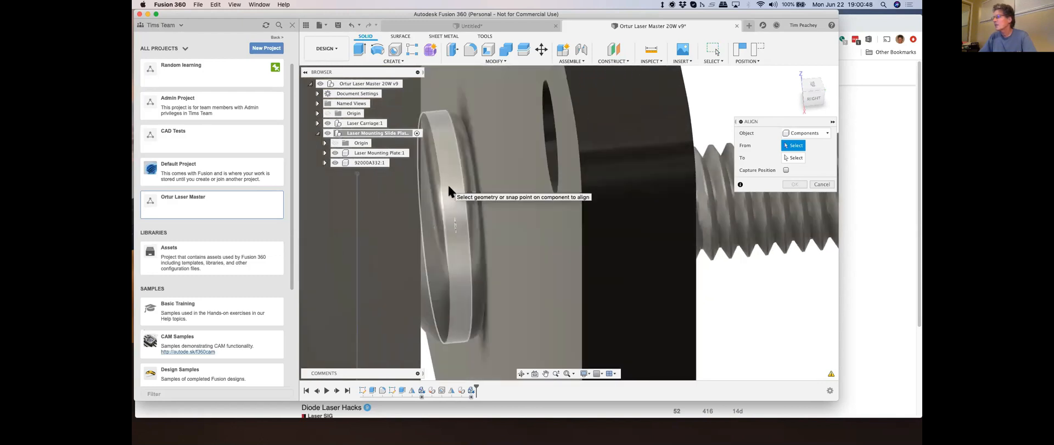
{"action": "left_click", "coordinate": [448, 190]}
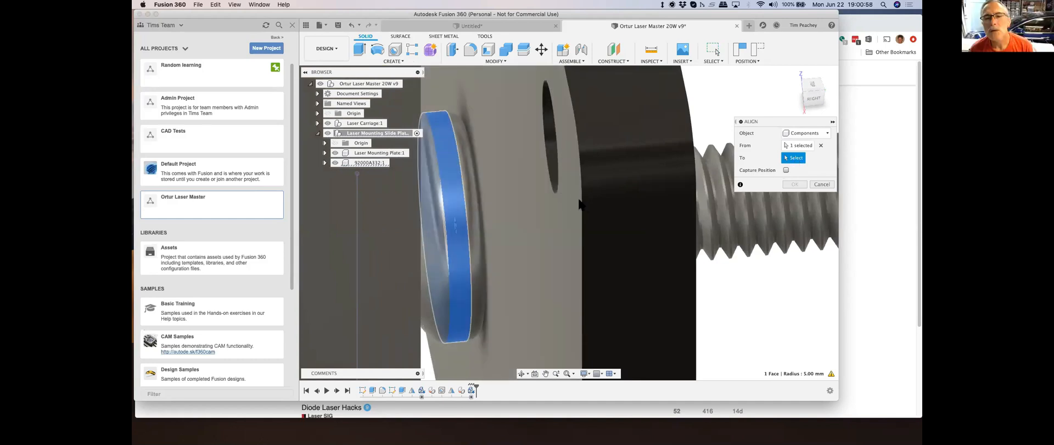
{"action": "middle_click_drag", "start_coordinate": [581, 202], "coordinate": [575, 200], "text": "shift"}
{"action": "scroll", "coordinate": [489, 186], "scroll_direction": "down", "scroll_amount": 5}
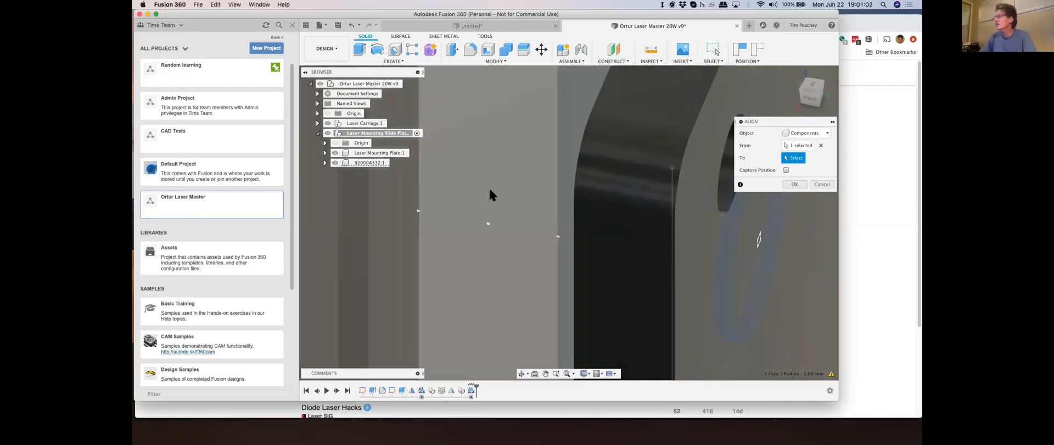
{"action": "middle_click_drag", "start_coordinate": [653, 159], "coordinate": [648, 172], "text": "shift"}
{"action": "left_click", "coordinate": [640, 158]}
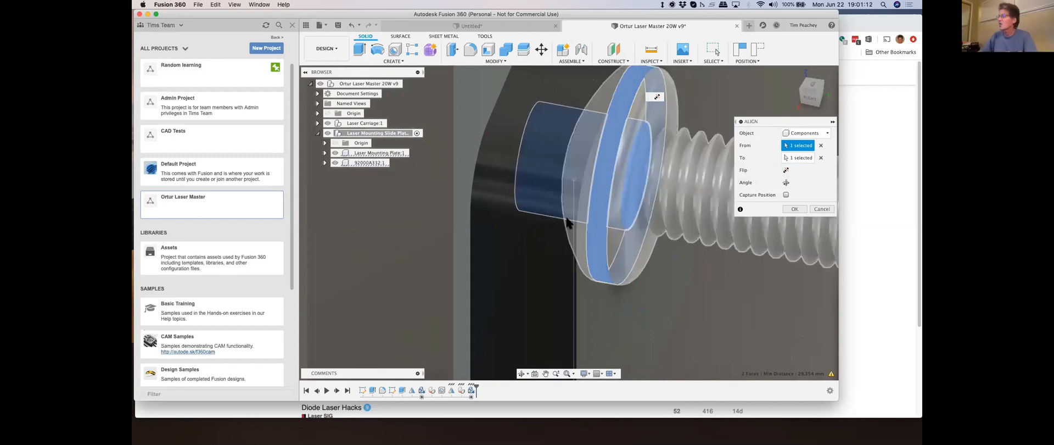
{"action": "left_click", "coordinate": [811, 96]}
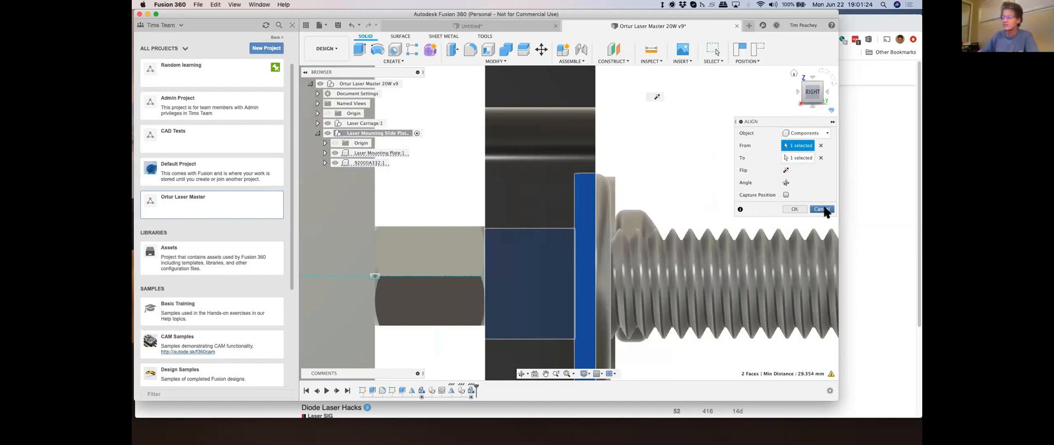
{"action": "left_click", "coordinate": [795, 209]}
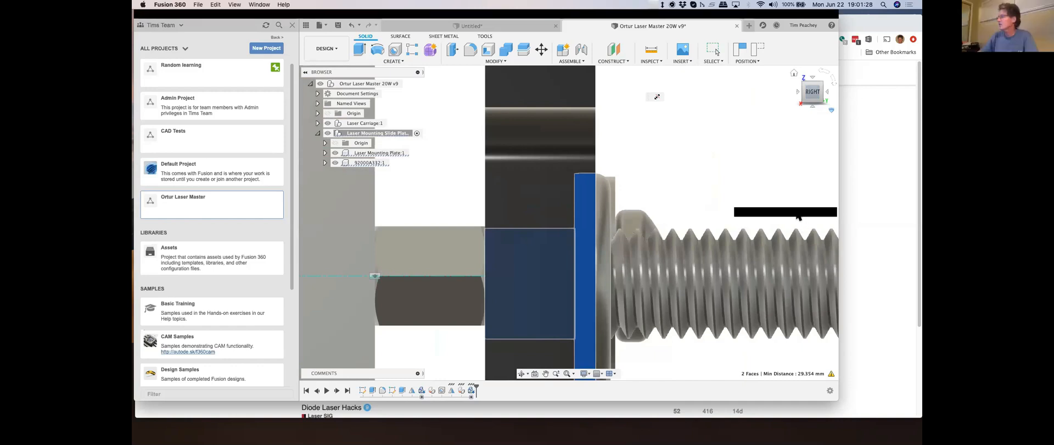
Step: Try to reorder the timeline by moving the feature just before the screw insertion to the end
{"action": "scroll", "coordinate": [784, 208], "scroll_direction": "down", "scroll_amount": 5}
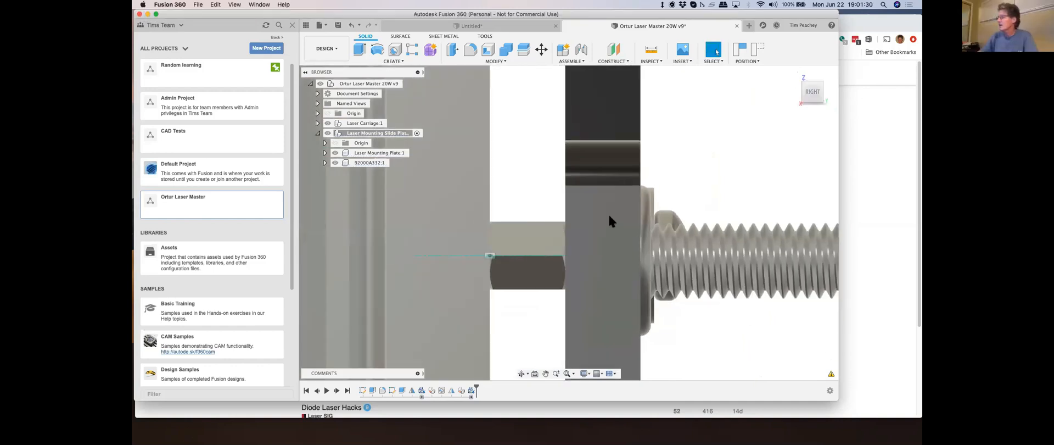
{"action": "left_click", "coordinate": [470, 389]}
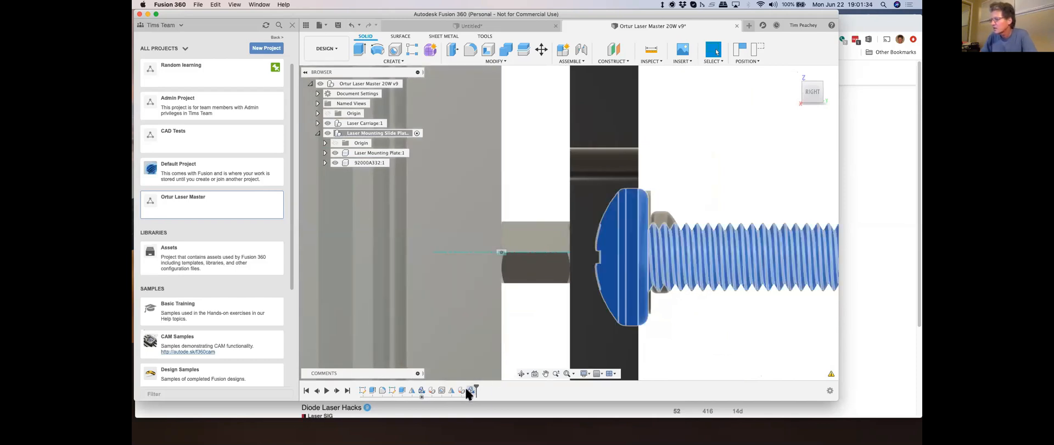
{"action": "left_click_drag", "start_coordinate": [456, 389], "coordinate": [477, 394]}
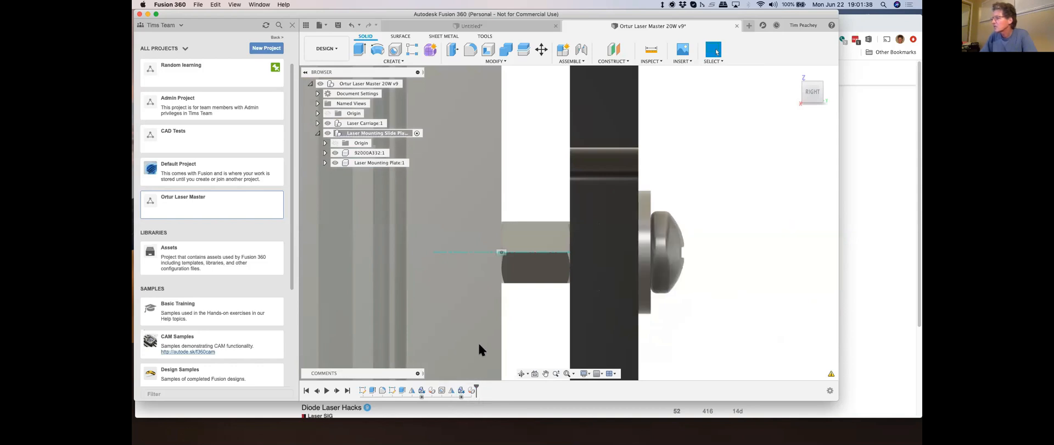
{"action": "scroll", "coordinate": [476, 319], "scroll_direction": "down", "scroll_amount": 5}
{"action": "scroll", "coordinate": [476, 318], "scroll_direction": "down", "scroll_amount": 6}
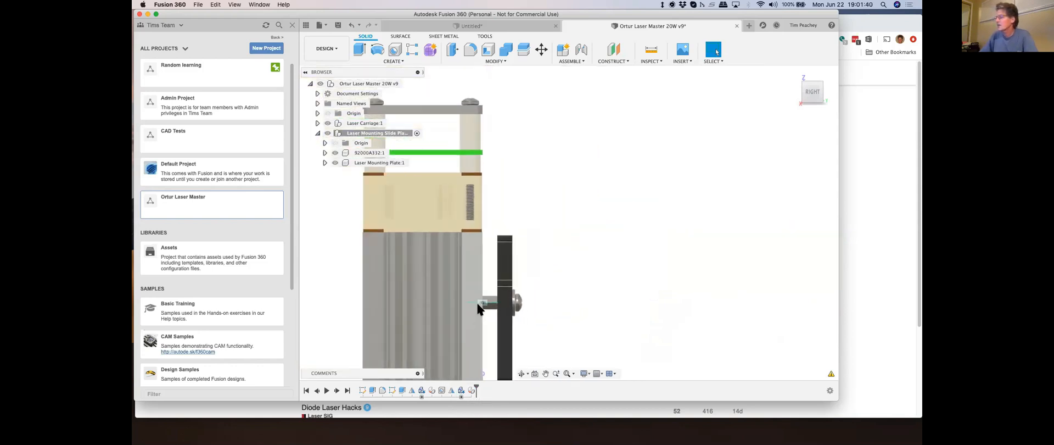
{"action": "scroll", "coordinate": [489, 334], "scroll_direction": "up", "scroll_amount": 8}
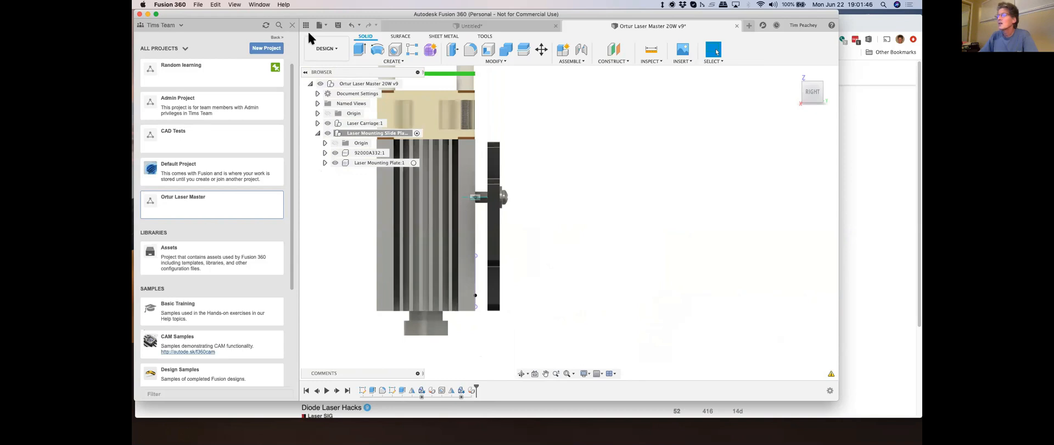
Step: Undo the timeline reorder and the alignment of the screw to the plate's side hole
{"action": "left_click", "coordinate": [350, 26]}
{"action": "left_click", "coordinate": [351, 26]}
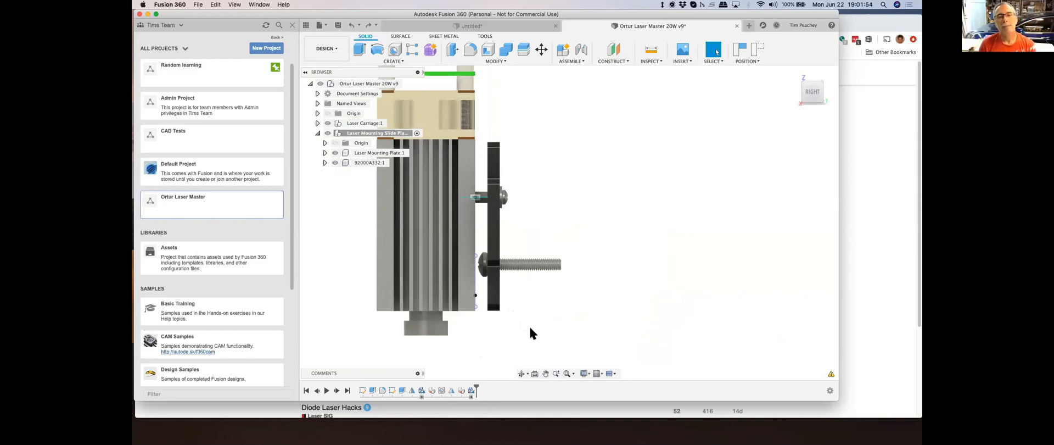
{"action": "middle_click_drag", "start_coordinate": [527, 321], "coordinate": [602, 290]}
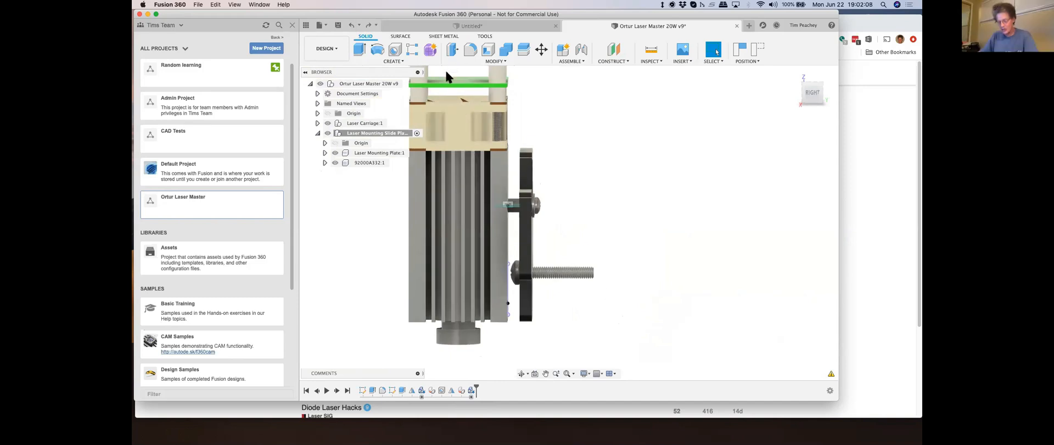
{"action": "left_click", "coordinate": [493, 61]}
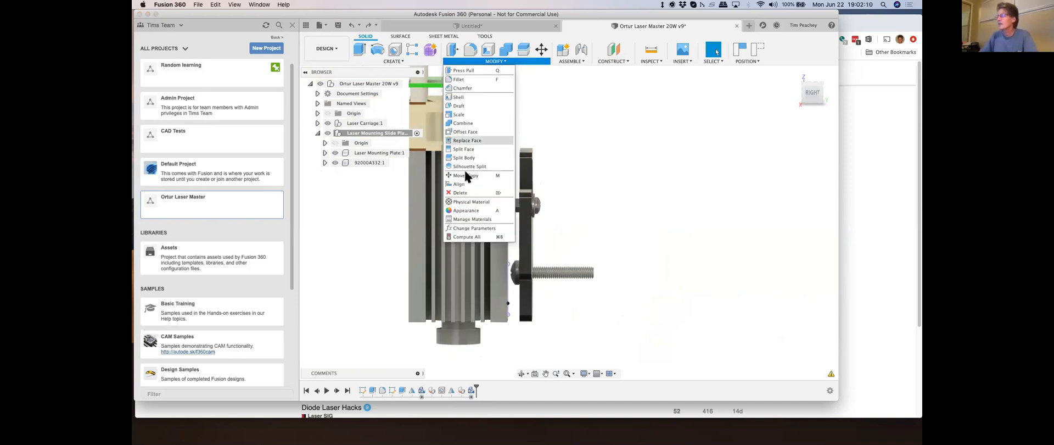
{"action": "left_click", "coordinate": [459, 183]}
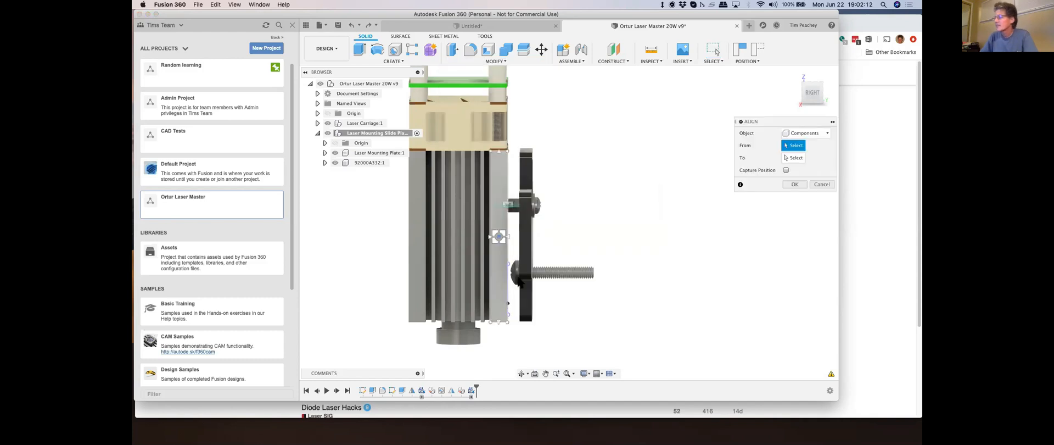
{"action": "scroll", "coordinate": [501, 236], "scroll_direction": "up", "scroll_amount": 5}
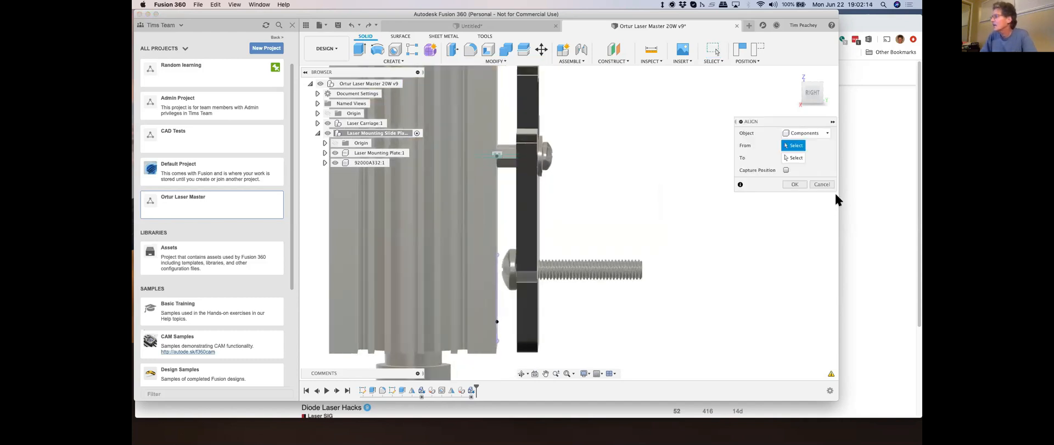
{"action": "left_click", "coordinate": [822, 184]}
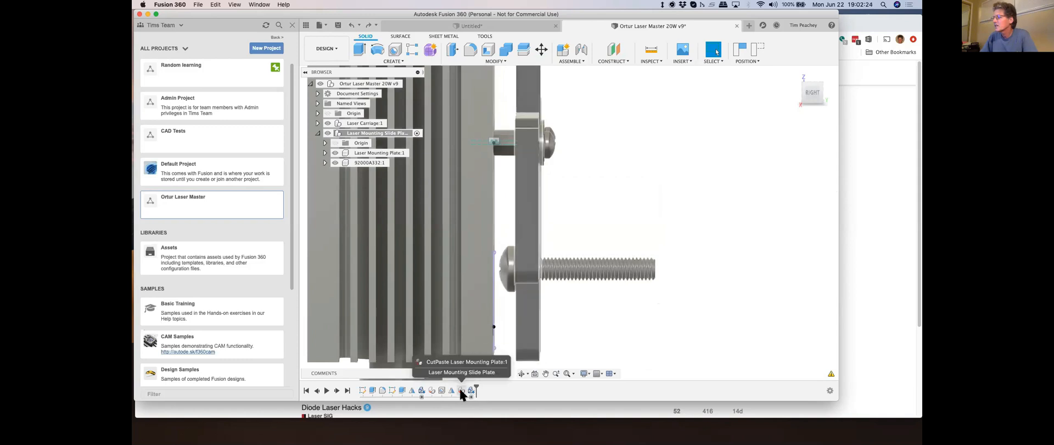
{"action": "scroll", "coordinate": [569, 341], "scroll_direction": "down", "scroll_amount": 3}
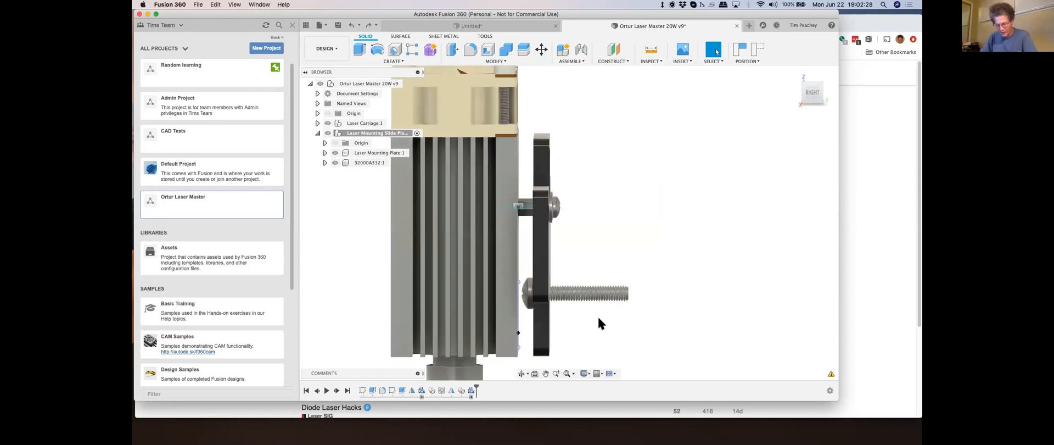
Step: Try to create a construction axis through the mounting plate's side hole, continuing in the previous component position, and undo it
{"action": "middle_click_drag", "start_coordinate": [593, 330], "coordinate": [526, 148], "text": "shift"}
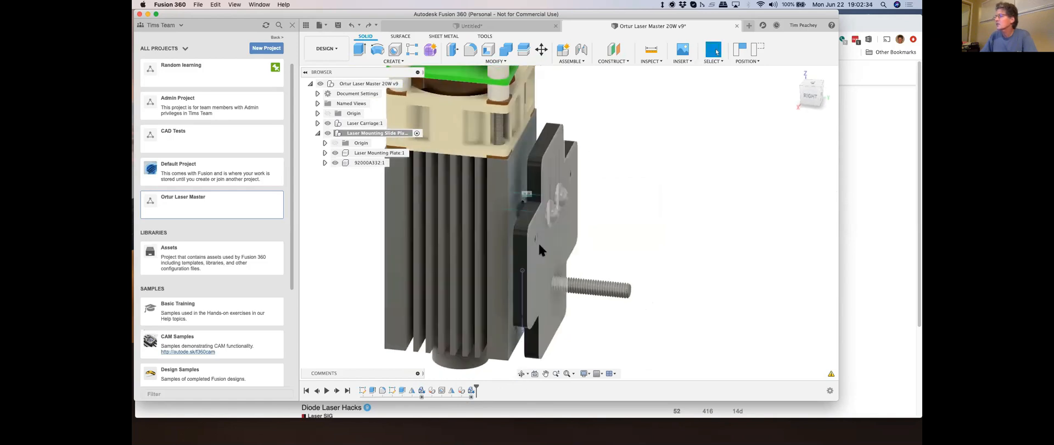
{"action": "left_click", "coordinate": [622, 62]}
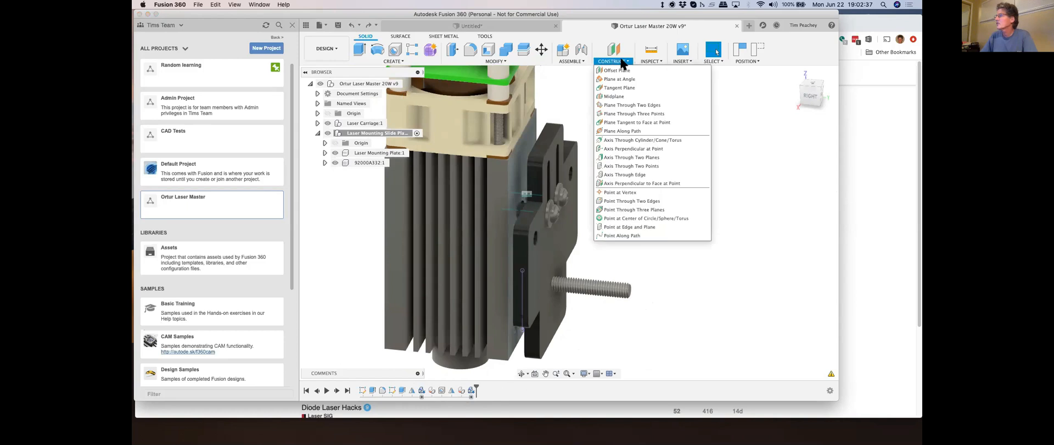
{"action": "left_click", "coordinate": [619, 140]}
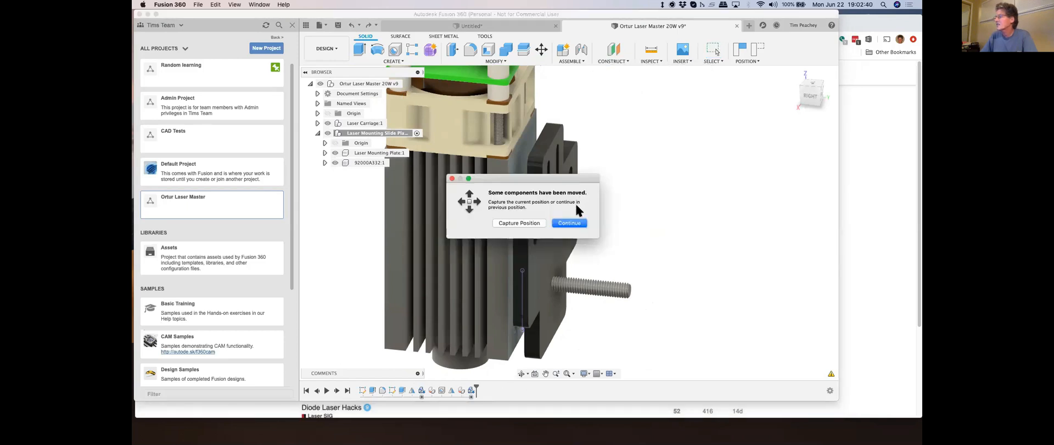
{"action": "left_click", "coordinate": [566, 222]}
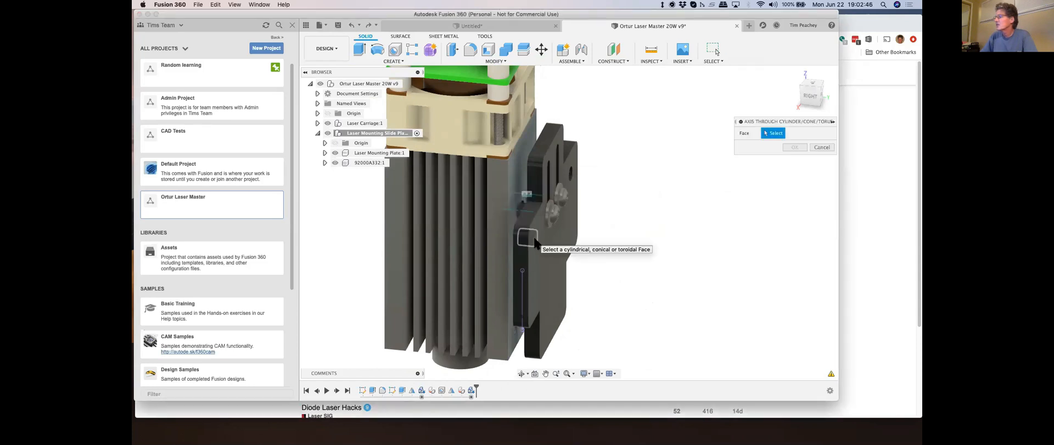
{"action": "left_click", "coordinate": [534, 239]}
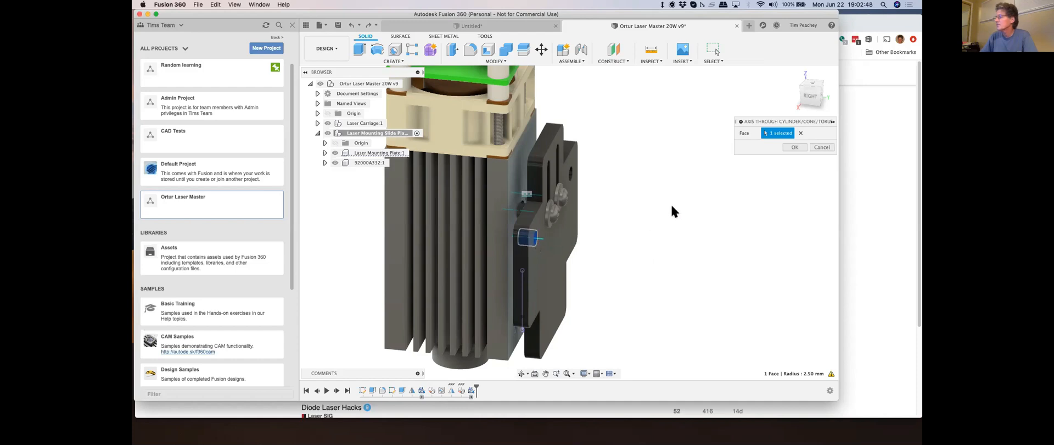
{"action": "left_click", "coordinate": [794, 148]}
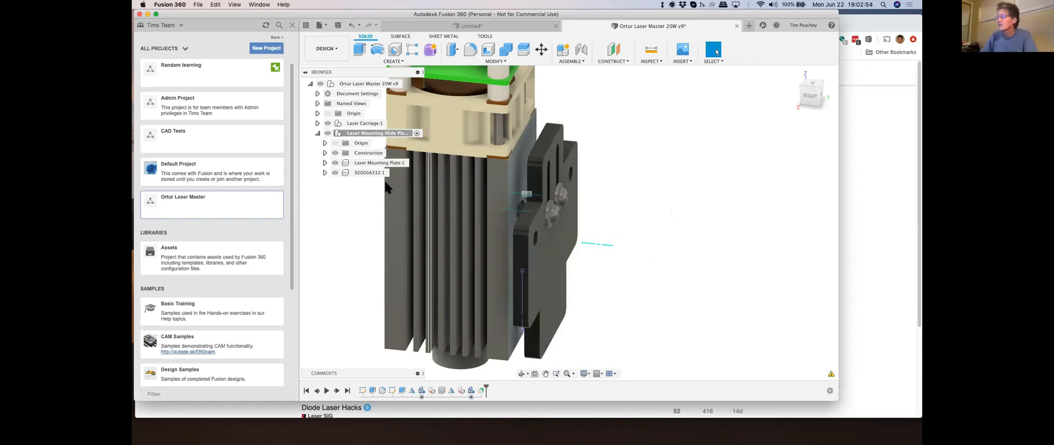
{"action": "left_click", "coordinate": [369, 174]}
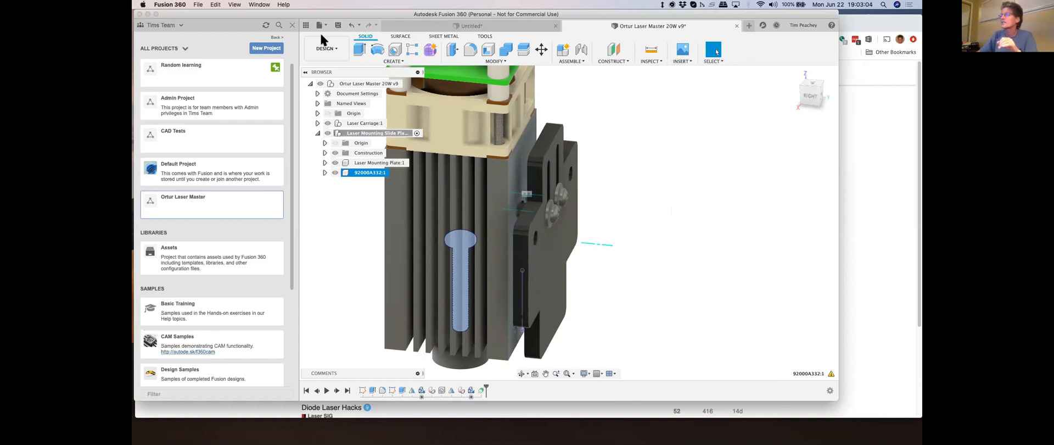
{"action": "left_click", "coordinate": [352, 26]}
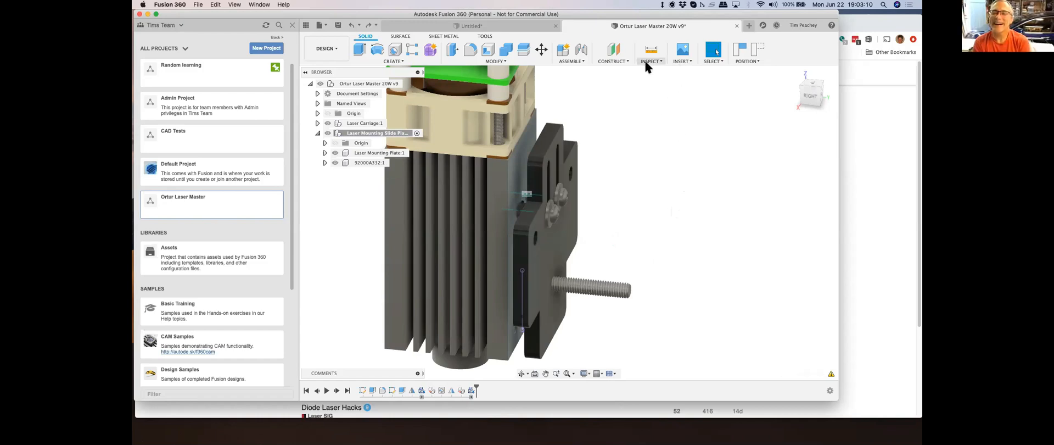
Step: Create a construction axis through the cylindrical face of the mounting plate's side hole, capturing the moved components' current position
{"action": "left_click", "coordinate": [607, 57]}
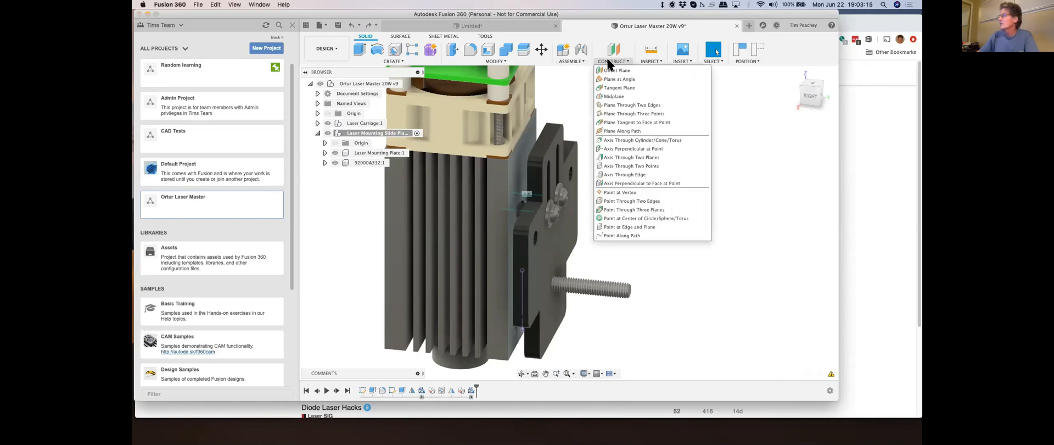
{"action": "left_click", "coordinate": [632, 139]}
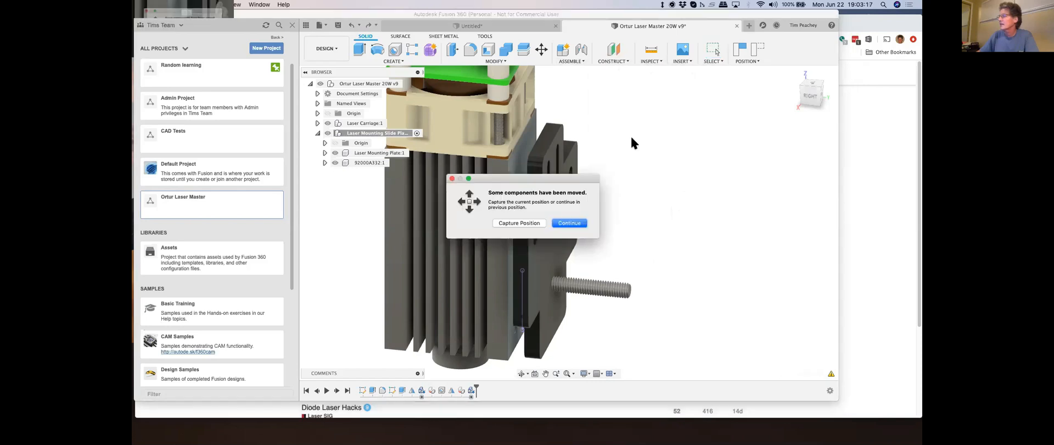
{"action": "left_click", "coordinate": [518, 223]}
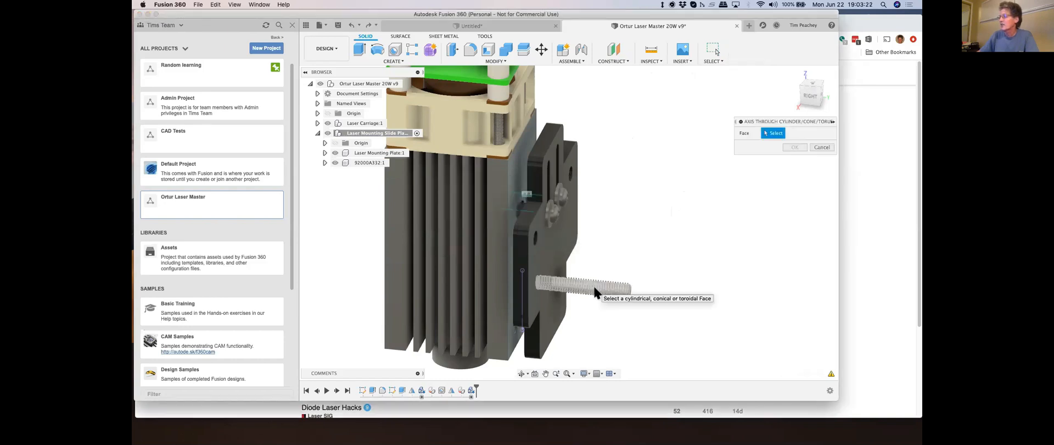
{"action": "left_click", "coordinate": [535, 237]}
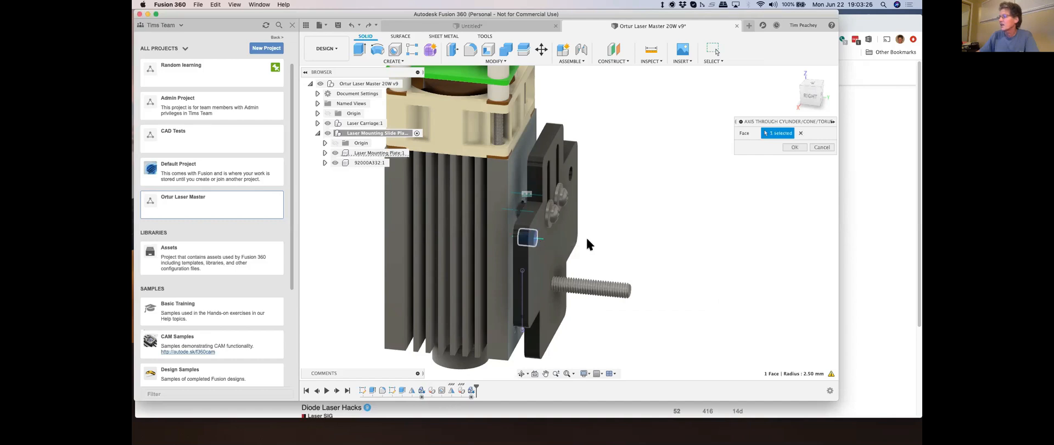
{"action": "left_click", "coordinate": [795, 148]}
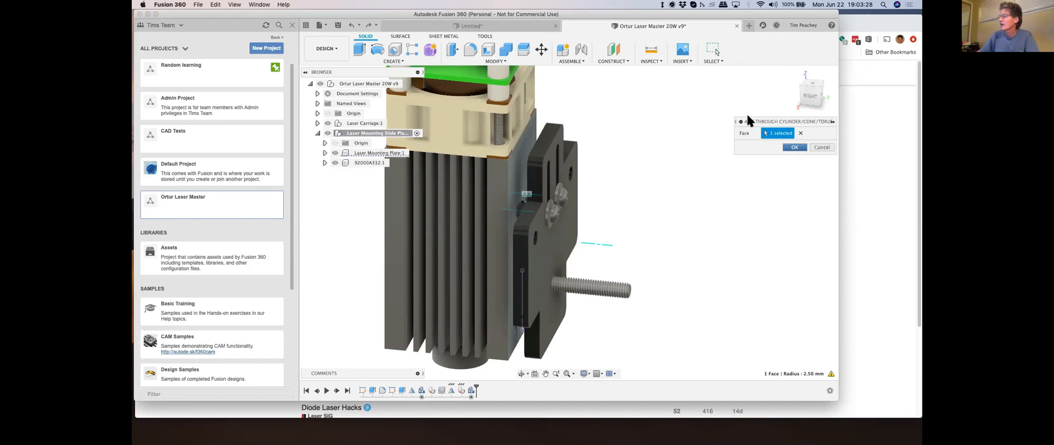
{"action": "right_click", "coordinate": [702, 198]}
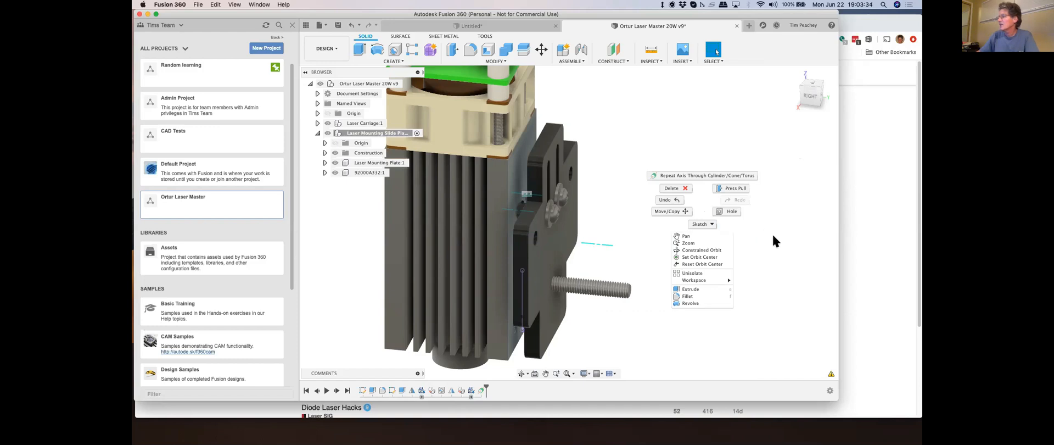
{"action": "left_click", "coordinate": [778, 249]}
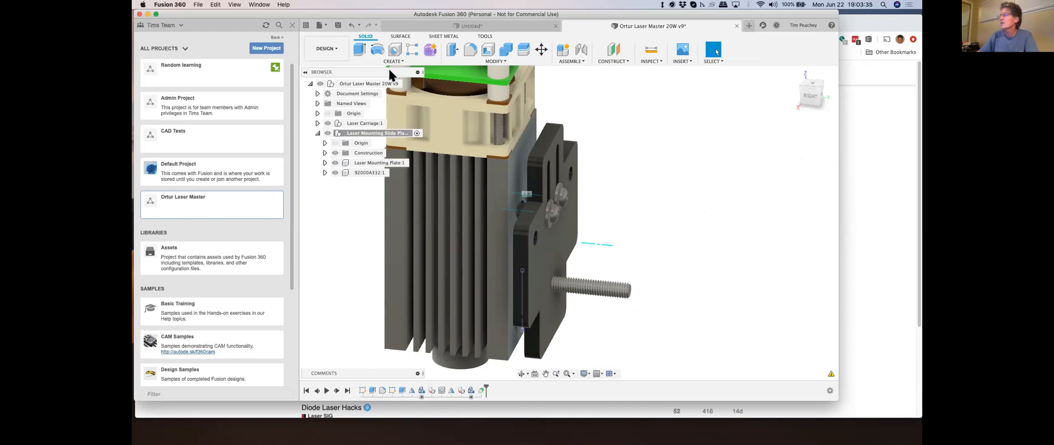
Step: Align the round side face of the 92000A332 screw's head with the construction axis through the plate's side hole
{"action": "left_click", "coordinate": [493, 61]}
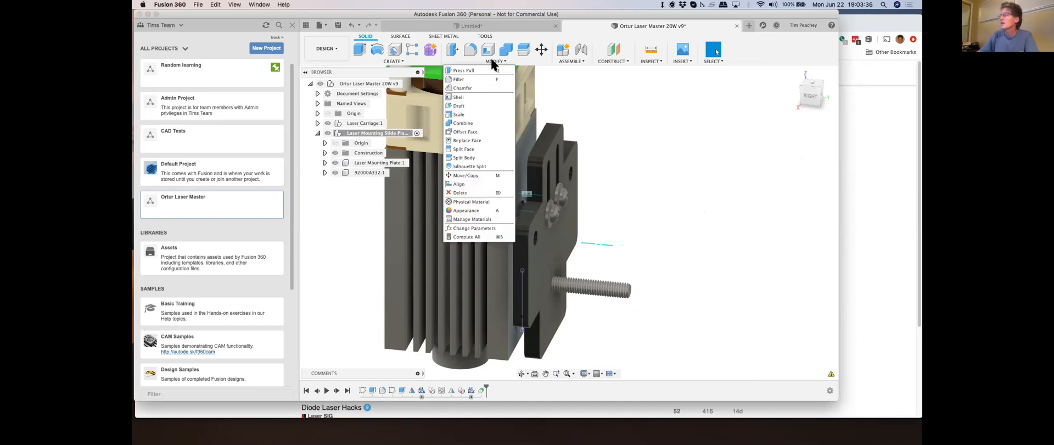
{"action": "left_click", "coordinate": [471, 187]}
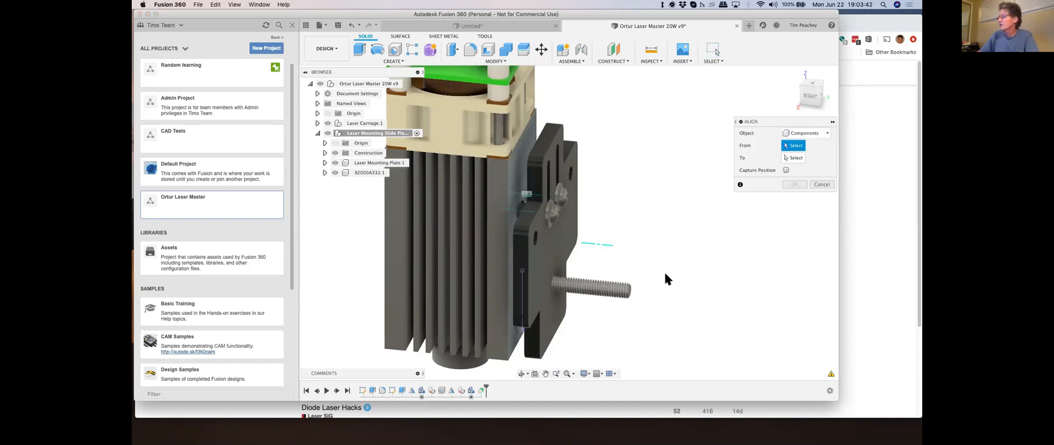
{"action": "scroll", "coordinate": [656, 259], "scroll_direction": "down", "scroll_amount": 1}
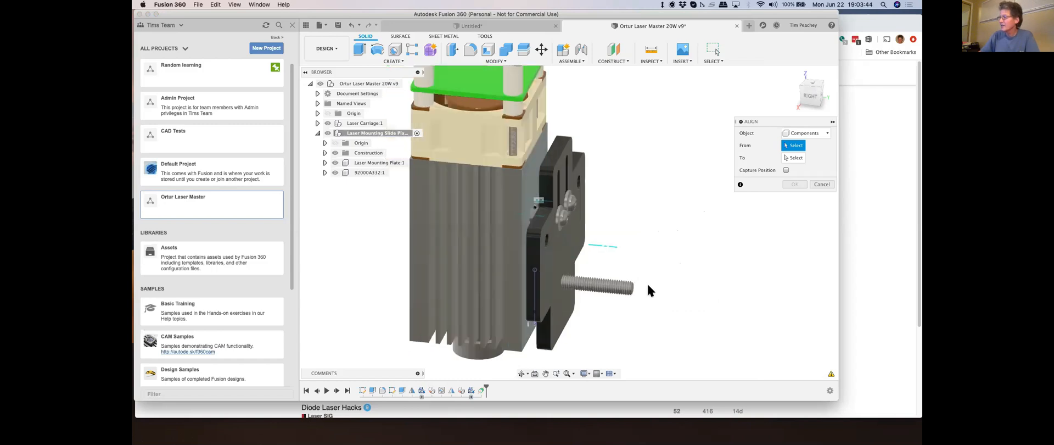
{"action": "middle_click_drag", "start_coordinate": [601, 306], "coordinate": [571, 292], "text": "shift"}
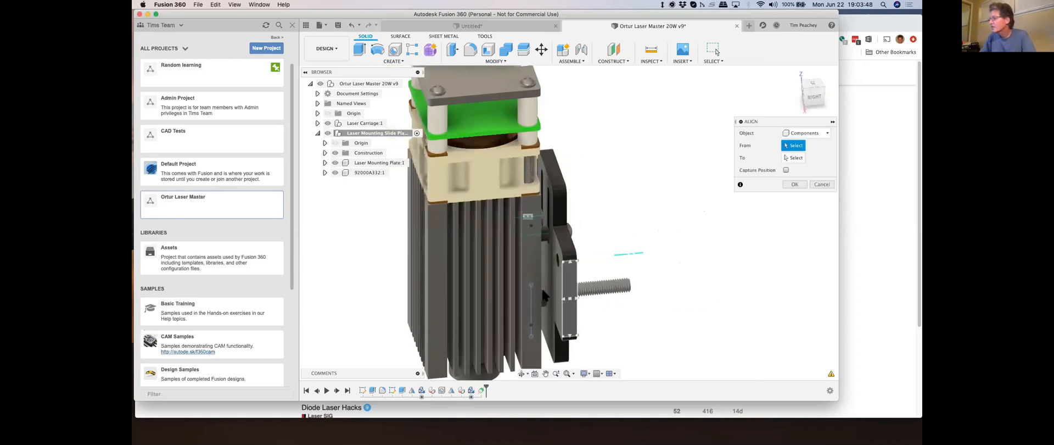
{"action": "scroll", "coordinate": [541, 285], "scroll_direction": "up", "scroll_amount": 5}
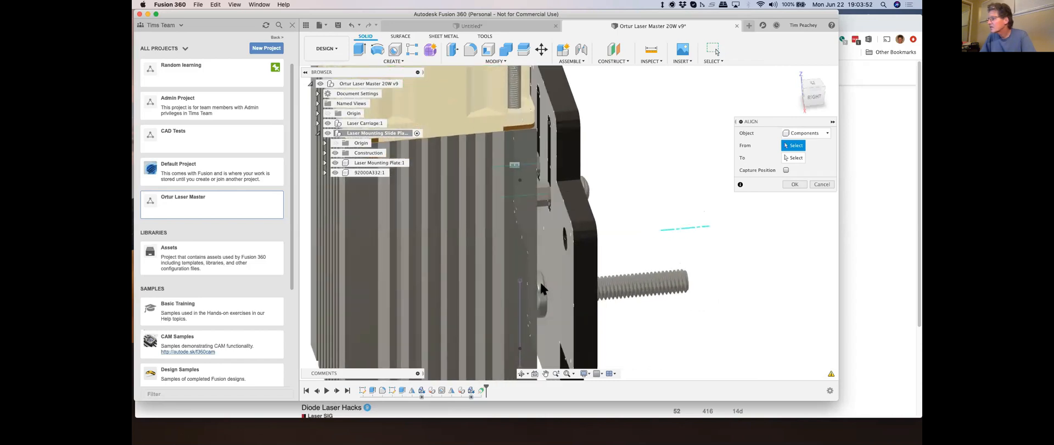
{"action": "scroll", "coordinate": [541, 286], "scroll_direction": "up", "scroll_amount": 2}
{"action": "scroll", "coordinate": [541, 283], "scroll_direction": "up", "scroll_amount": 3}
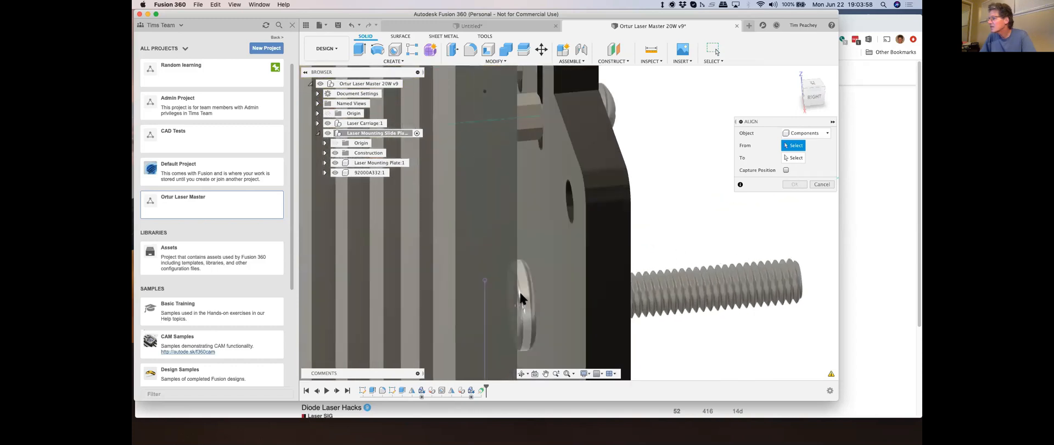
{"action": "left_click", "coordinate": [524, 293]}
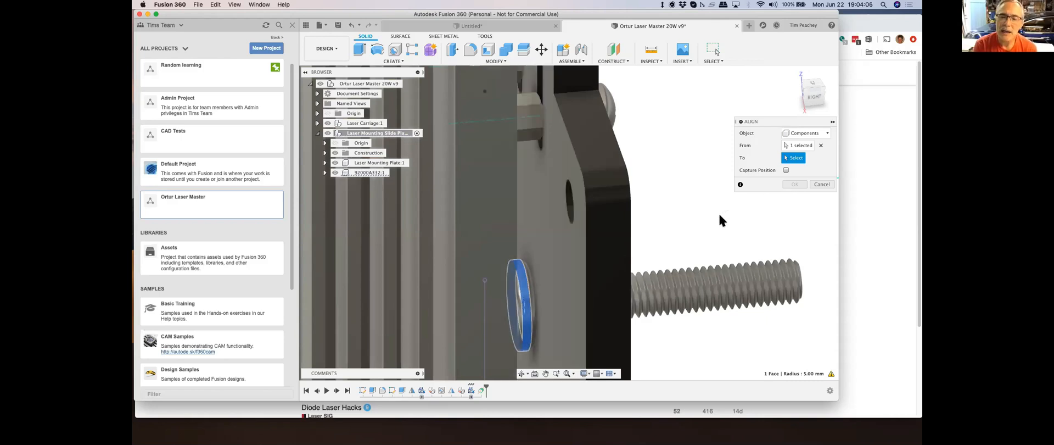
{"action": "scroll", "coordinate": [720, 220], "scroll_direction": "down", "scroll_amount": 5}
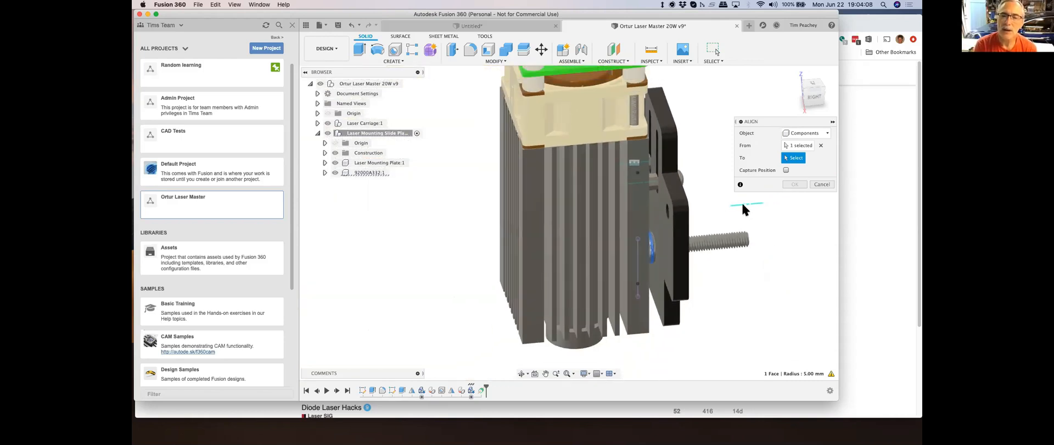
{"action": "left_click", "coordinate": [743, 205]}
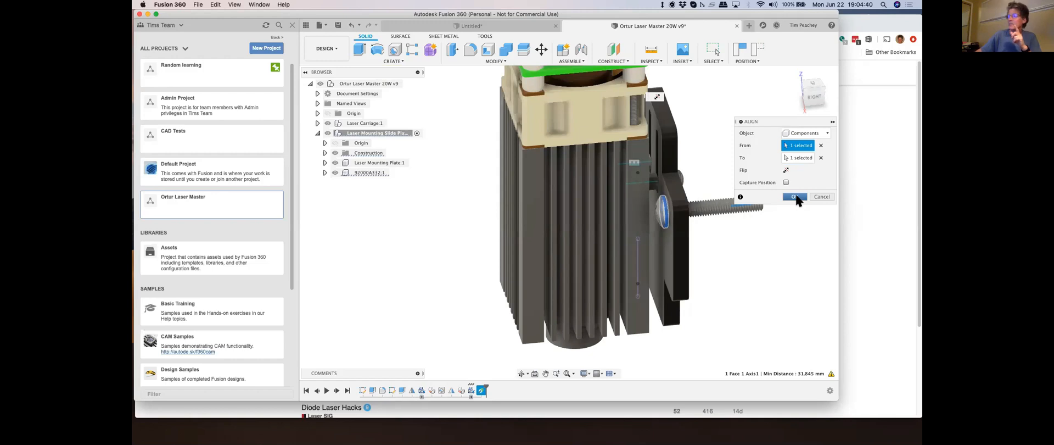
{"action": "left_click", "coordinate": [793, 197]}
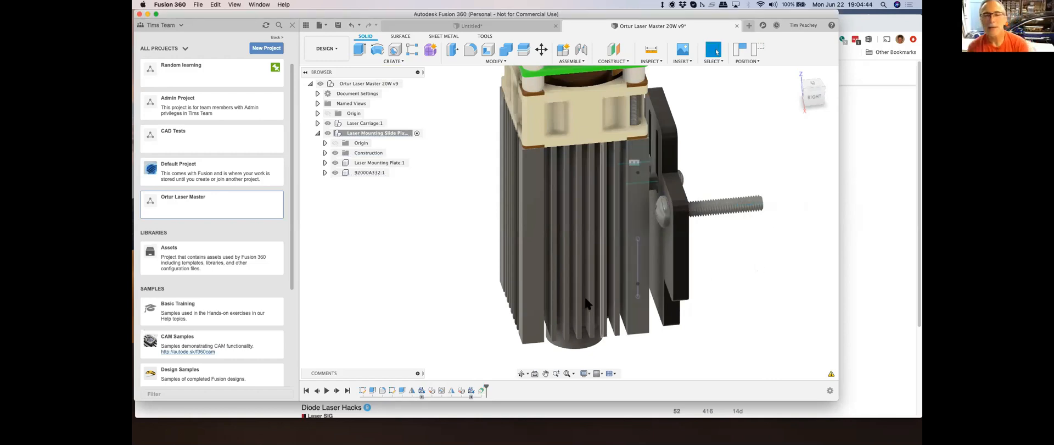
Step: Copy and paste the 92000A332 screw, capturing the current component position, and move the copy -65 mm in X
{"action": "scroll", "coordinate": [584, 295], "scroll_direction": "down", "scroll_amount": 3}
{"action": "middle_click_drag", "start_coordinate": [665, 281], "coordinate": [636, 294], "text": "shift"}
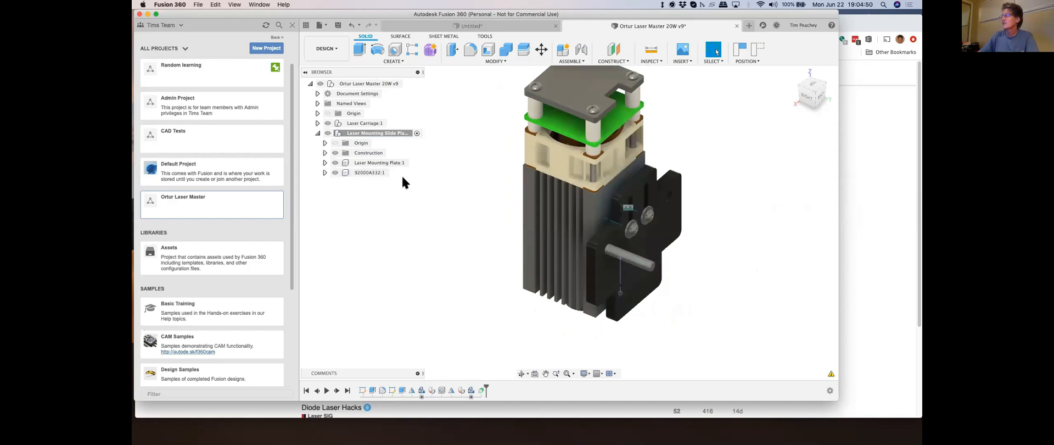
{"action": "right_click", "coordinate": [369, 172]}
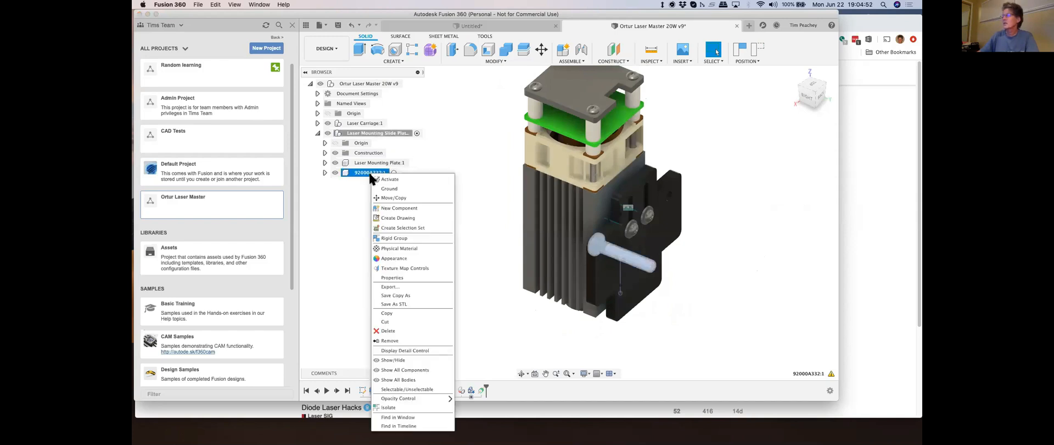
{"action": "left_click", "coordinate": [417, 312]}
{"action": "left_click", "coordinate": [770, 190]}
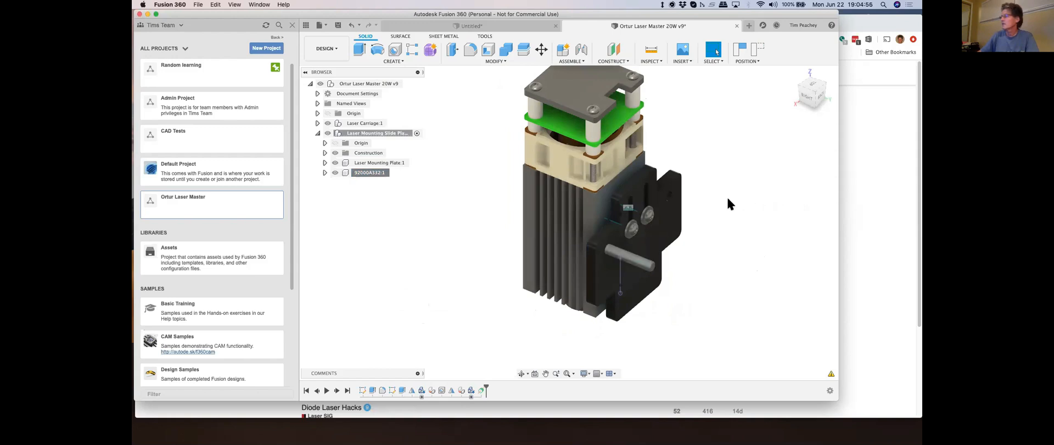
{"action": "right_click", "coordinate": [727, 204]}
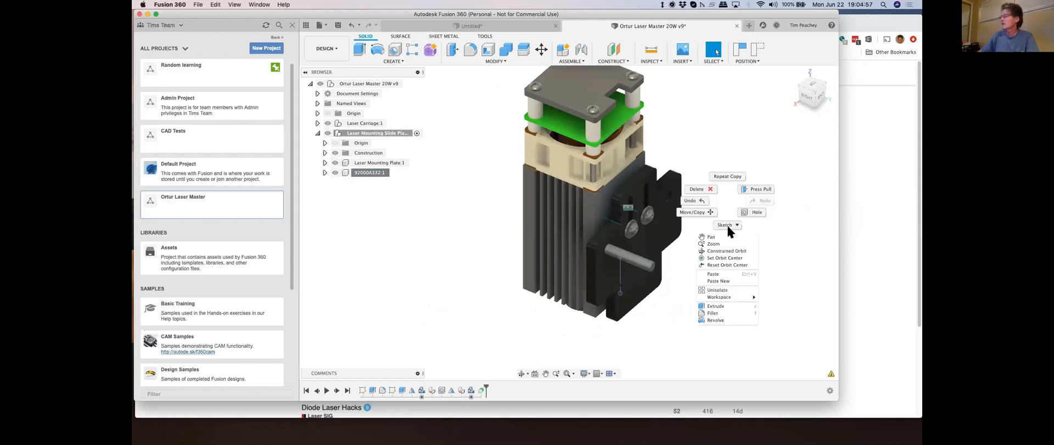
{"action": "left_click", "coordinate": [714, 273]}
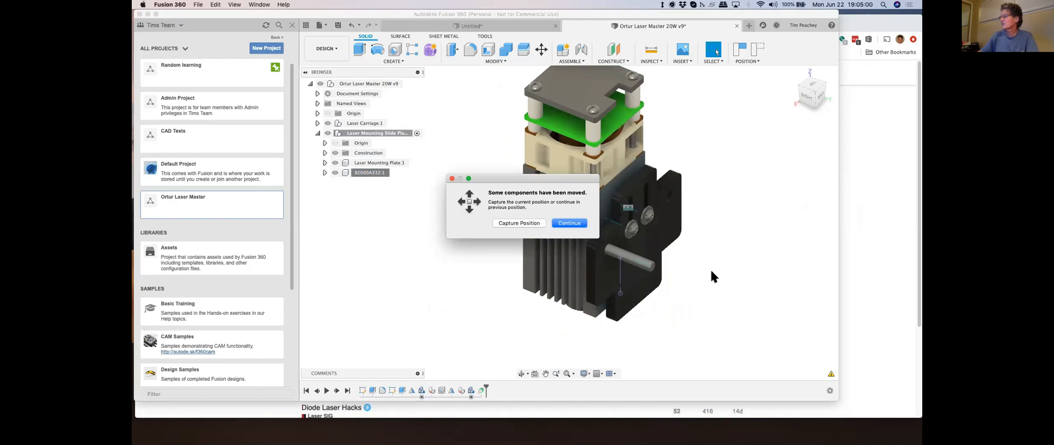
{"action": "left_click", "coordinate": [533, 222]}
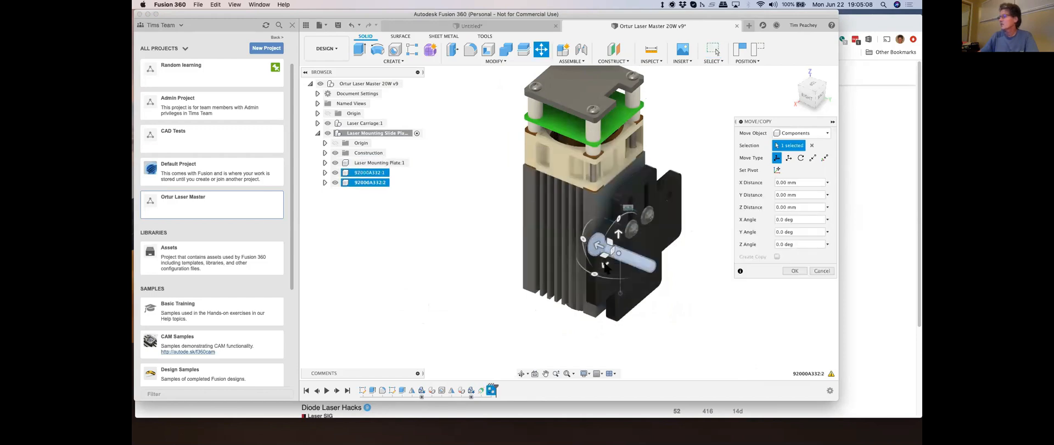
{"action": "left_click_drag", "start_coordinate": [604, 265], "coordinate": [695, 200]}
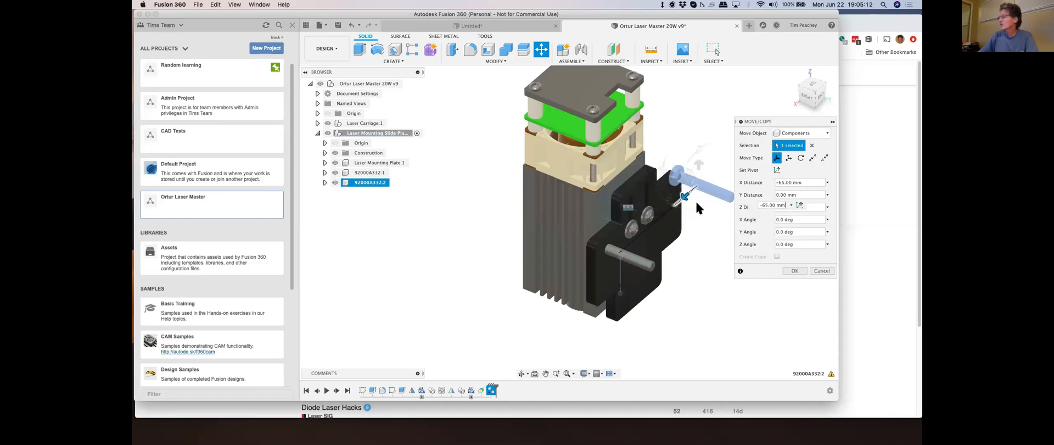
{"action": "left_click", "coordinate": [795, 270]}
Step: Create a construction axis through the cylindrical face of the mounting plate's empty hole beside the copied screw
{"action": "scroll", "coordinate": [685, 181], "scroll_direction": "up", "scroll_amount": 6}
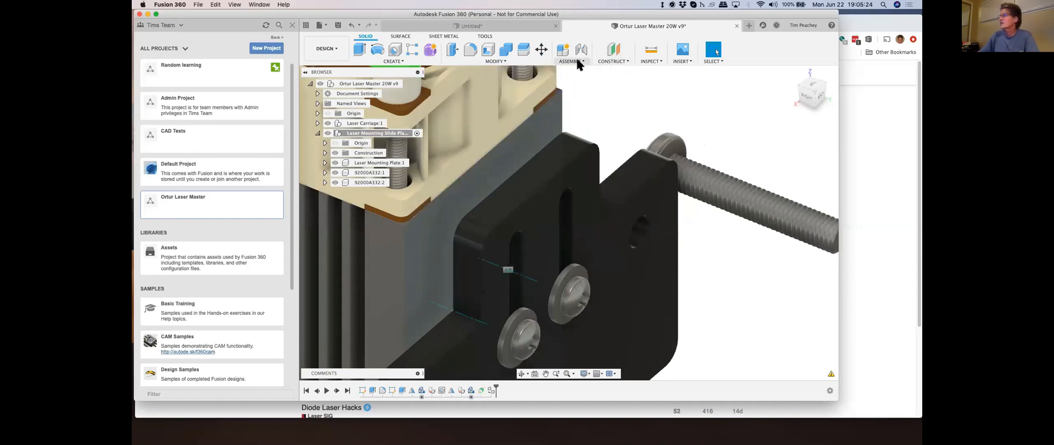
{"action": "left_click", "coordinate": [605, 60]}
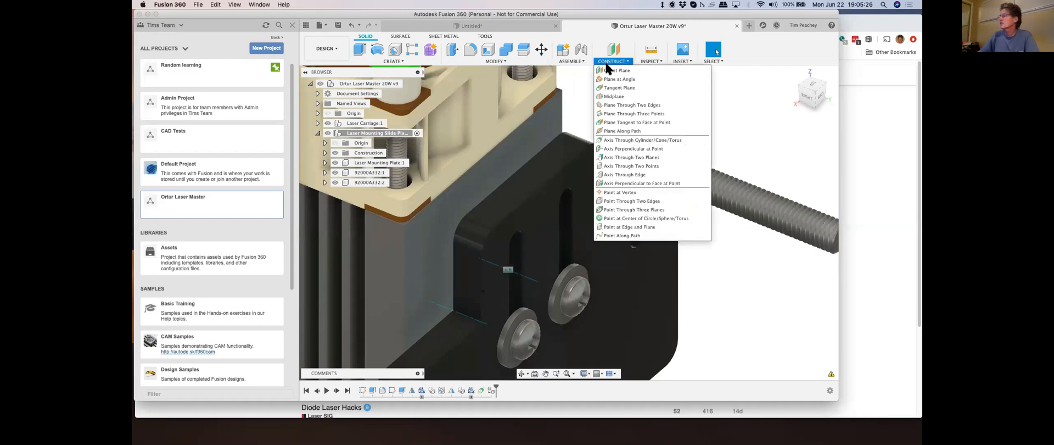
{"action": "left_click", "coordinate": [611, 140]}
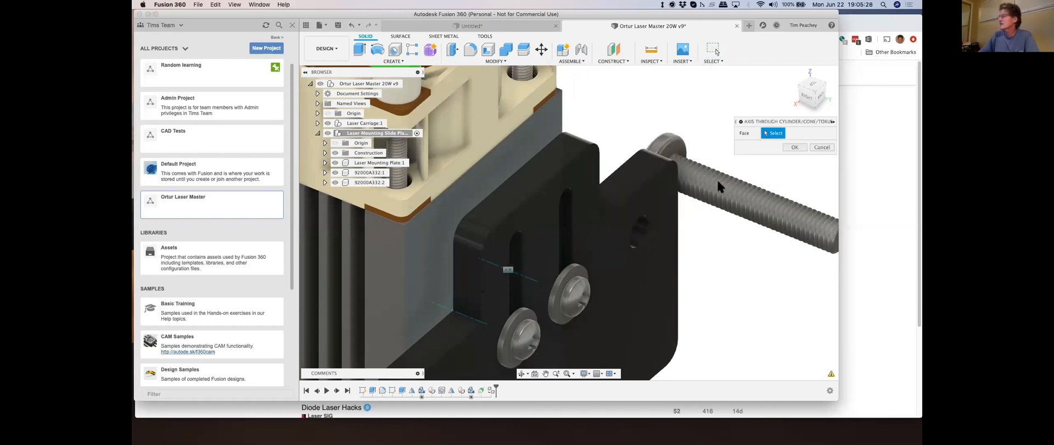
{"action": "left_click", "coordinate": [644, 236]}
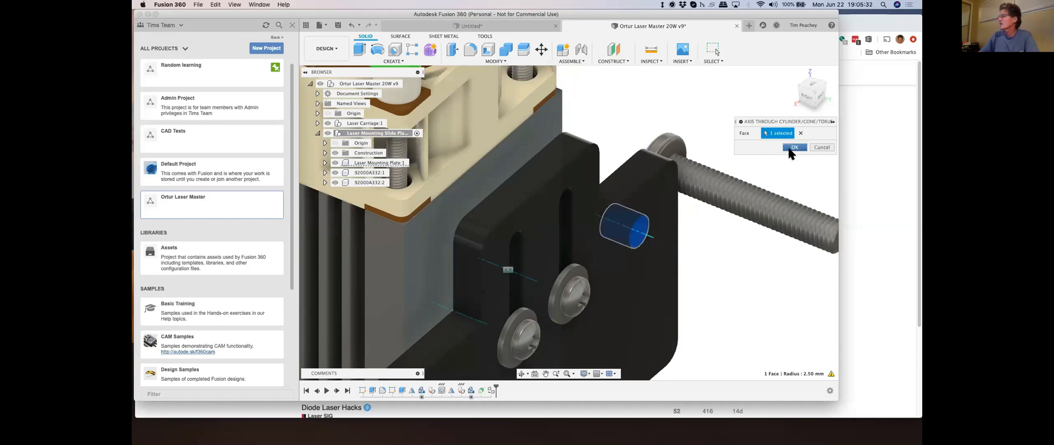
{"action": "left_click", "coordinate": [790, 149]}
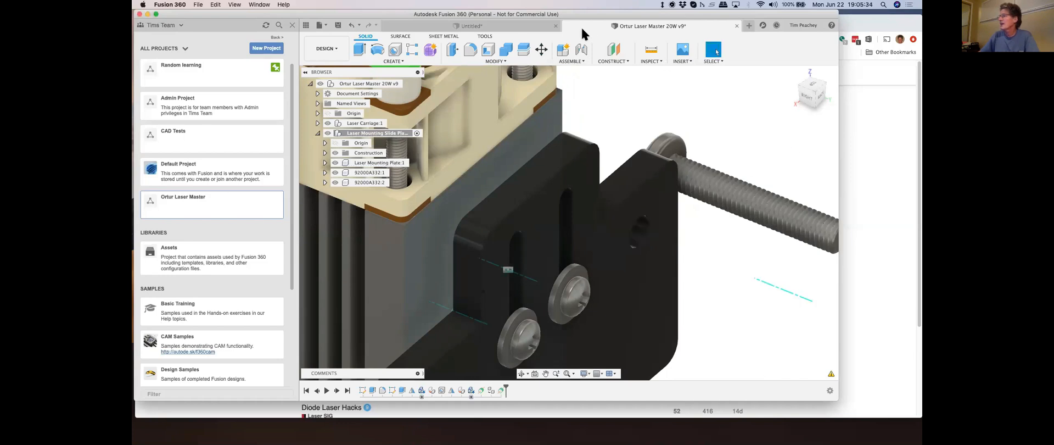
Step: Align the circular edge of the copied screw's head with the new construction axis through the mounting plate hole
{"action": "left_click", "coordinate": [494, 60]}
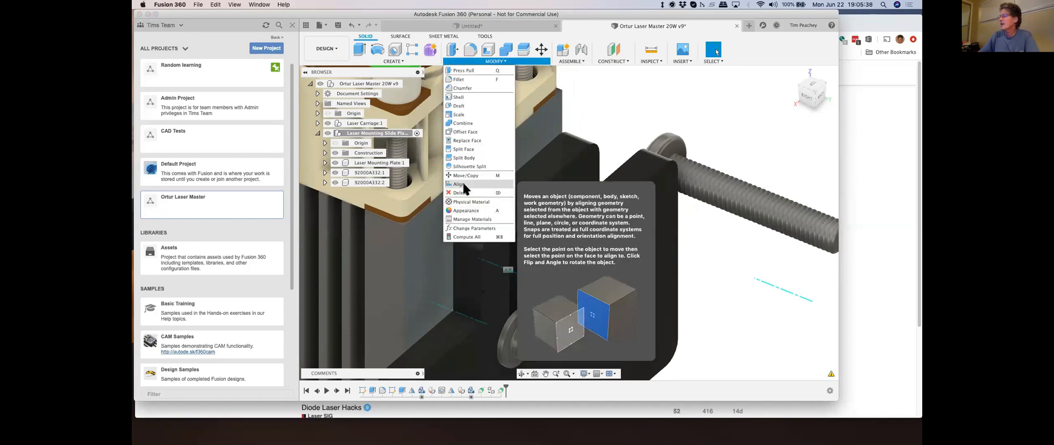
{"action": "left_click", "coordinate": [460, 183]}
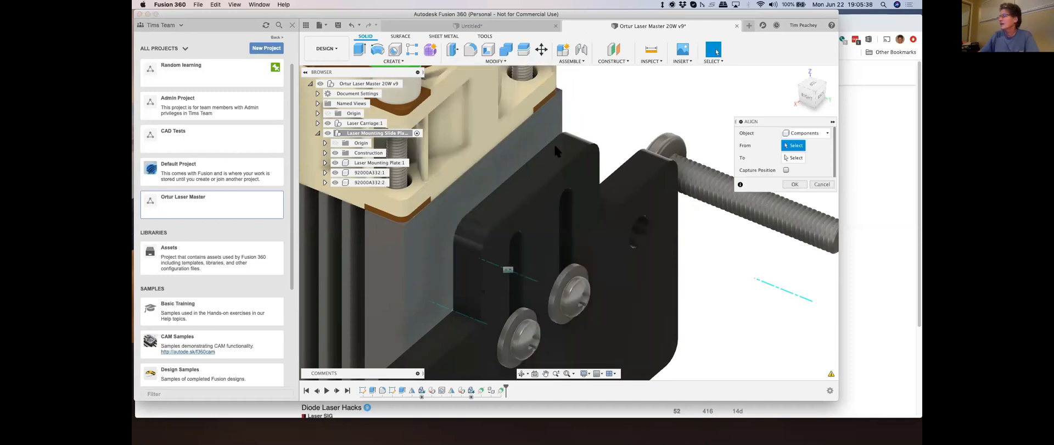
{"action": "left_click", "coordinate": [658, 142]}
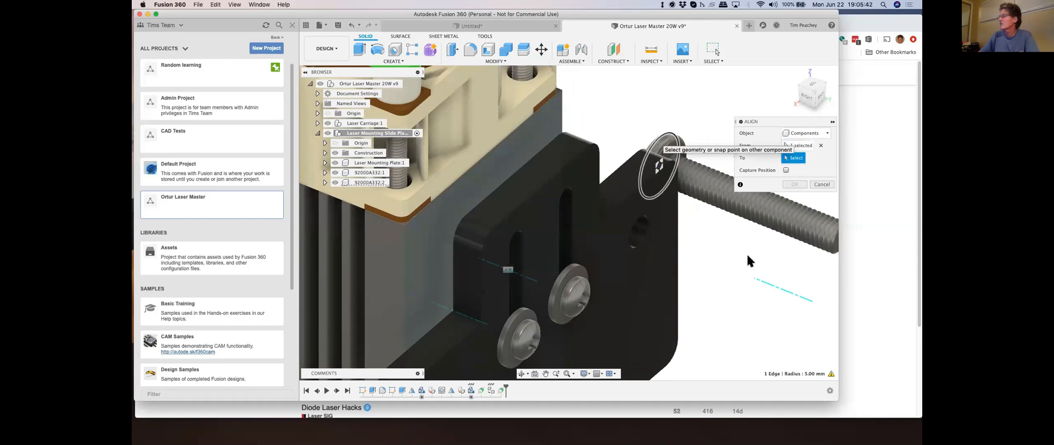
{"action": "left_click", "coordinate": [808, 299]}
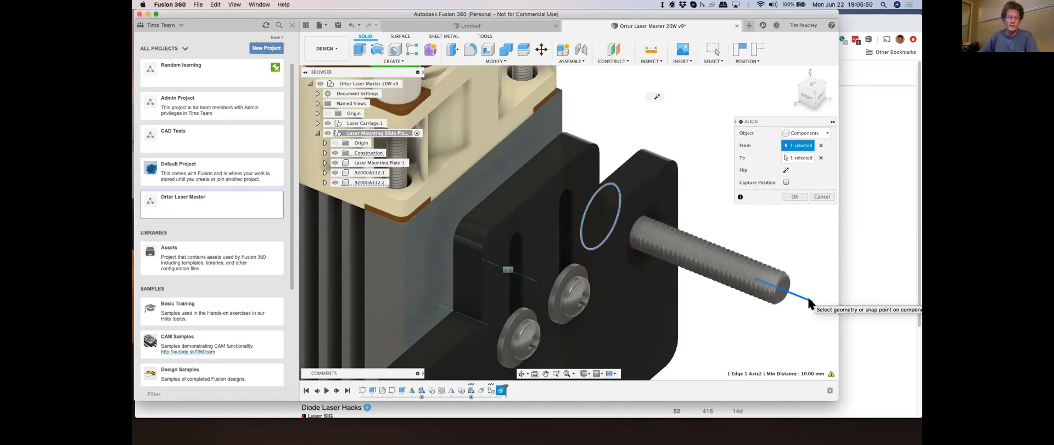
{"action": "left_click", "coordinate": [793, 196]}
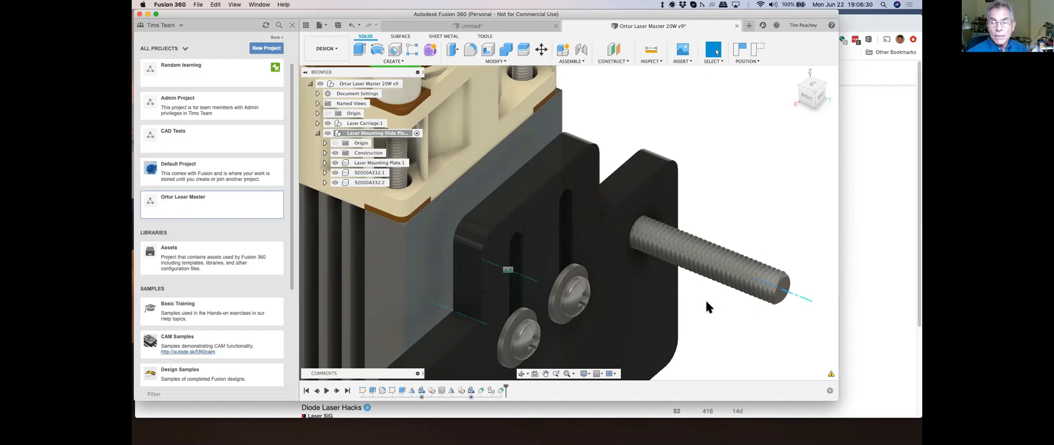
Step: Examine the mounting plate's slot screws and washers up close together with the two long screws
{"action": "scroll", "coordinate": [704, 297], "scroll_direction": "down", "scroll_amount": 5}
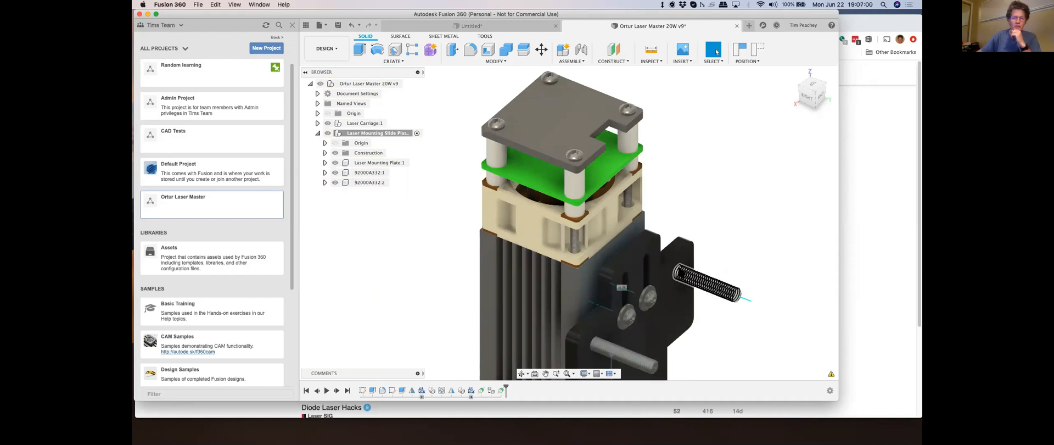
{"action": "scroll", "coordinate": [659, 277], "scroll_direction": "up", "scroll_amount": 3}
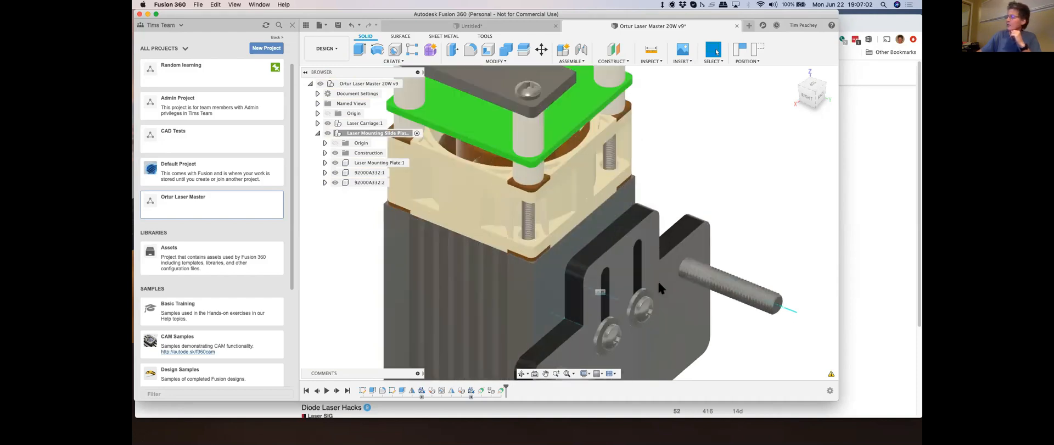
{"action": "scroll", "coordinate": [658, 282], "scroll_direction": "up", "scroll_amount": 5}
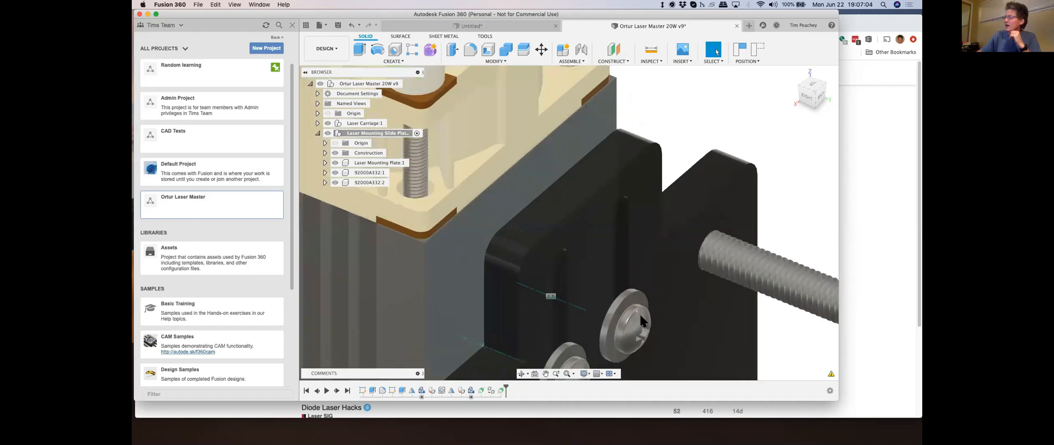
{"action": "scroll", "coordinate": [640, 317], "scroll_direction": "up", "scroll_amount": 5}
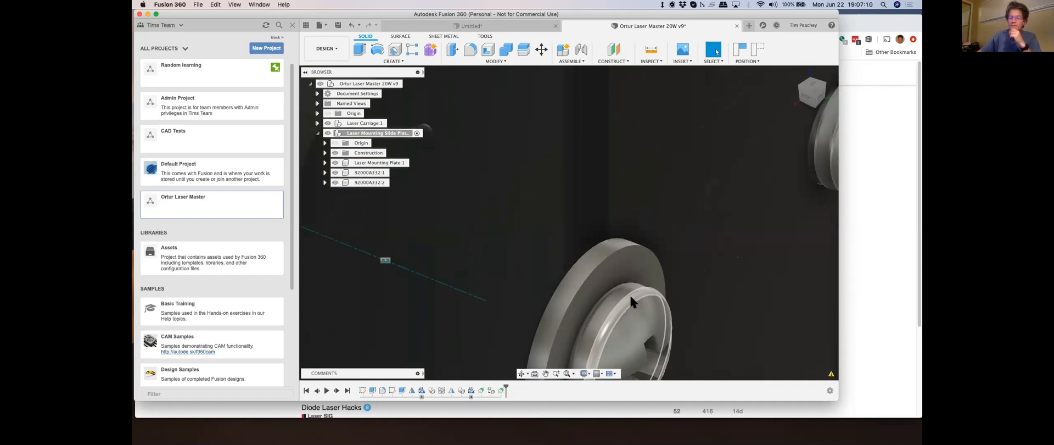
{"action": "scroll", "coordinate": [690, 283], "scroll_direction": "down", "scroll_amount": 5}
{"action": "scroll", "coordinate": [712, 250], "scroll_direction": "down", "scroll_amount": 6}
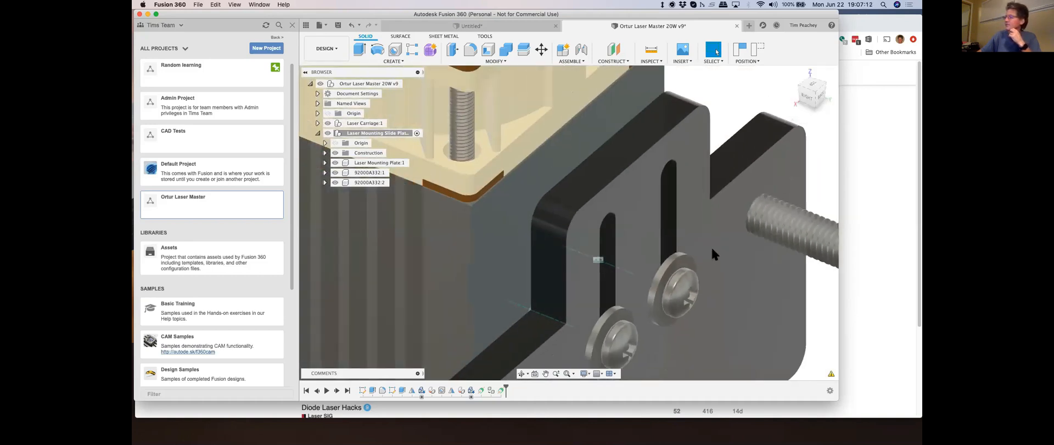
{"action": "scroll", "coordinate": [710, 246], "scroll_direction": "down", "scroll_amount": 2}
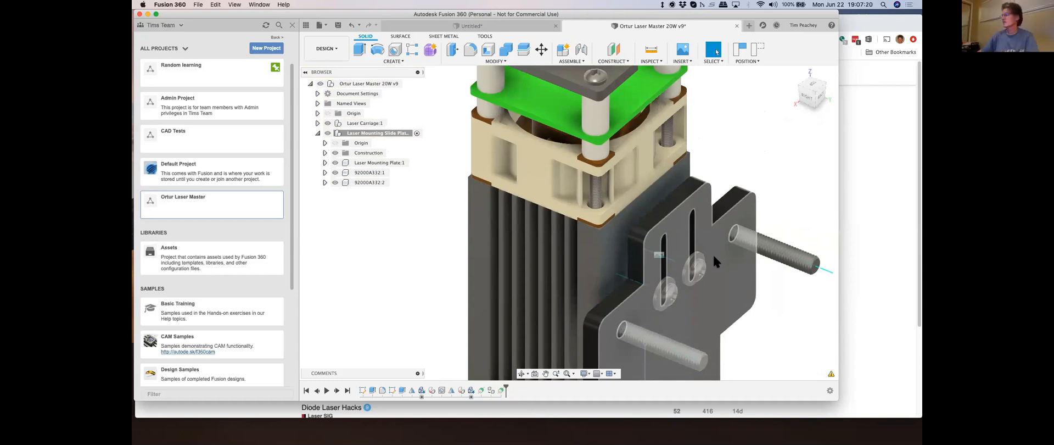
Step: Save the design as a new version with the description "User Saved"
{"action": "scroll", "coordinate": [687, 227], "scroll_direction": "down", "scroll_amount": 3}
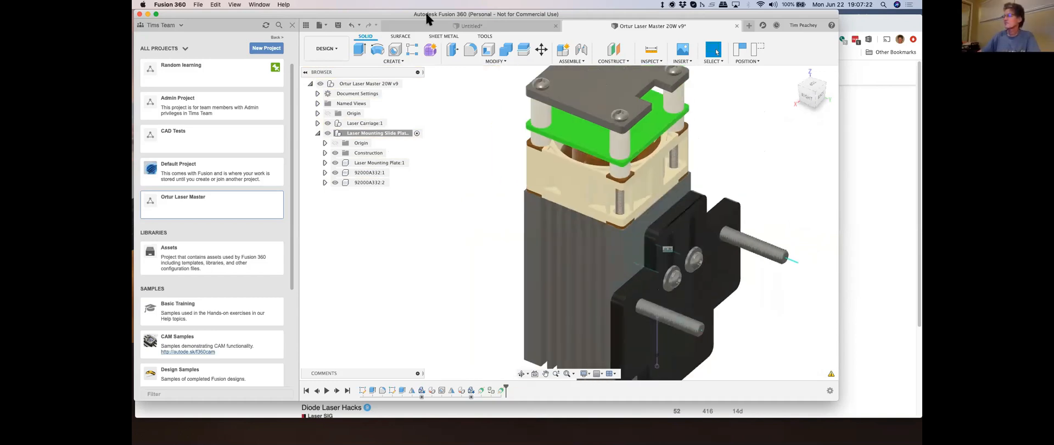
{"action": "left_click", "coordinate": [338, 24]}
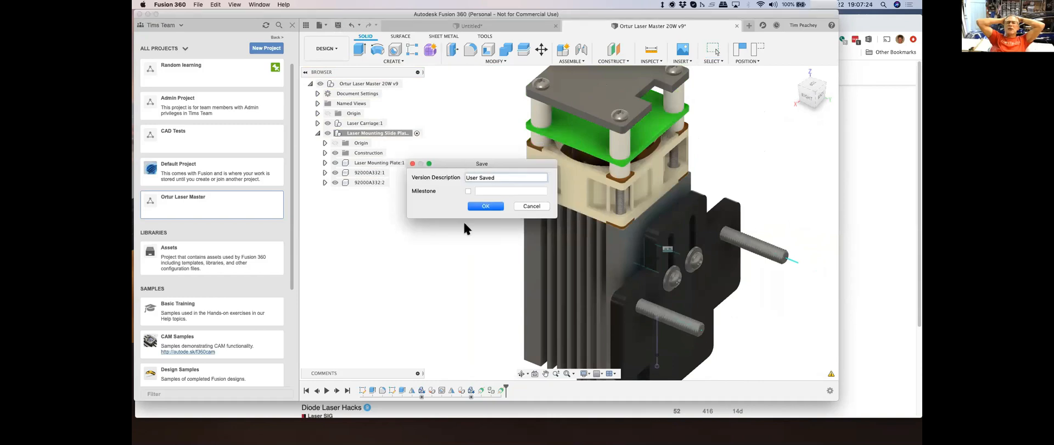
{"action": "left_click", "coordinate": [487, 207]}
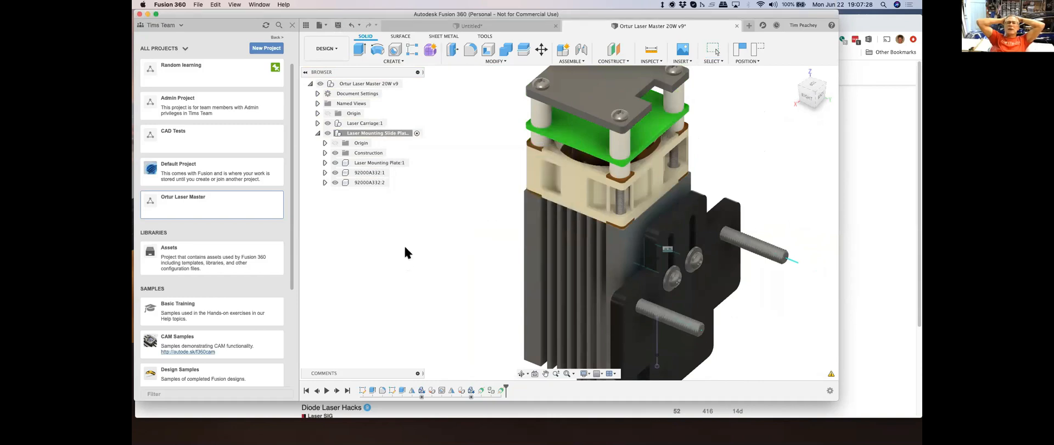
Step: Create an empty, activated component named "standoff 9x6" under Laser Mounting Slide Plate
{"action": "scroll", "coordinate": [406, 235], "scroll_direction": "down", "scroll_amount": 5}
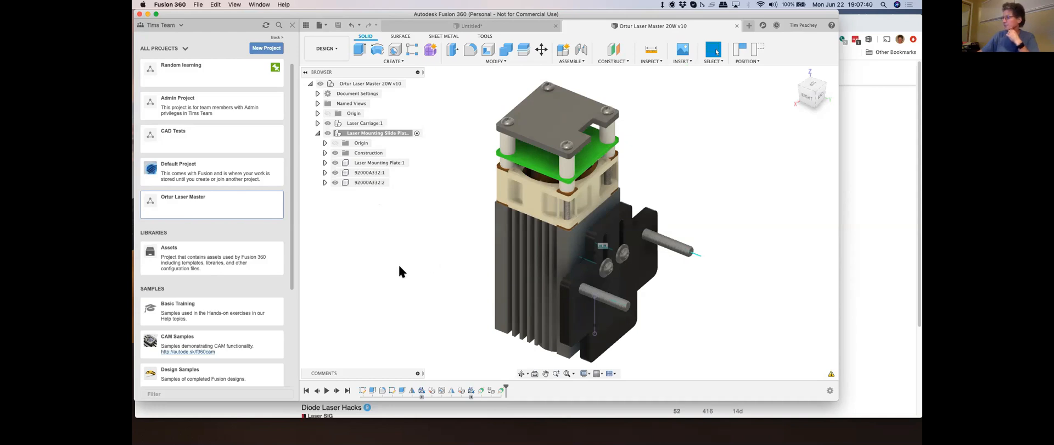
{"action": "scroll", "coordinate": [406, 263], "scroll_direction": "down", "scroll_amount": 2}
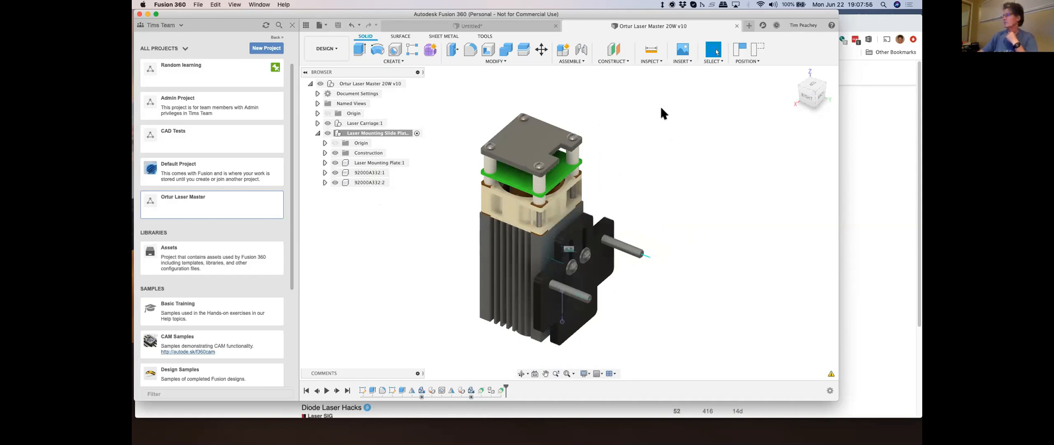
{"action": "left_click", "coordinate": [393, 60]}
{"action": "left_click", "coordinate": [381, 71]}
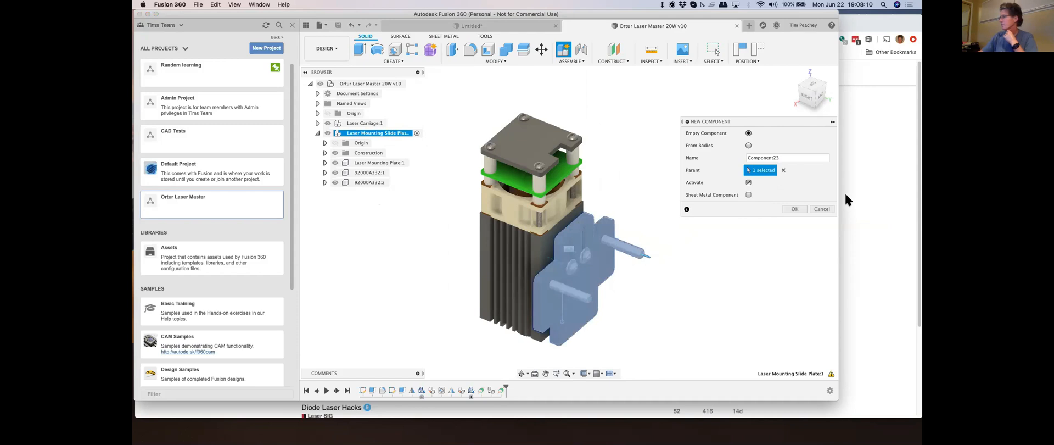
{"action": "left_click_drag", "start_coordinate": [790, 158], "coordinate": [741, 160]}
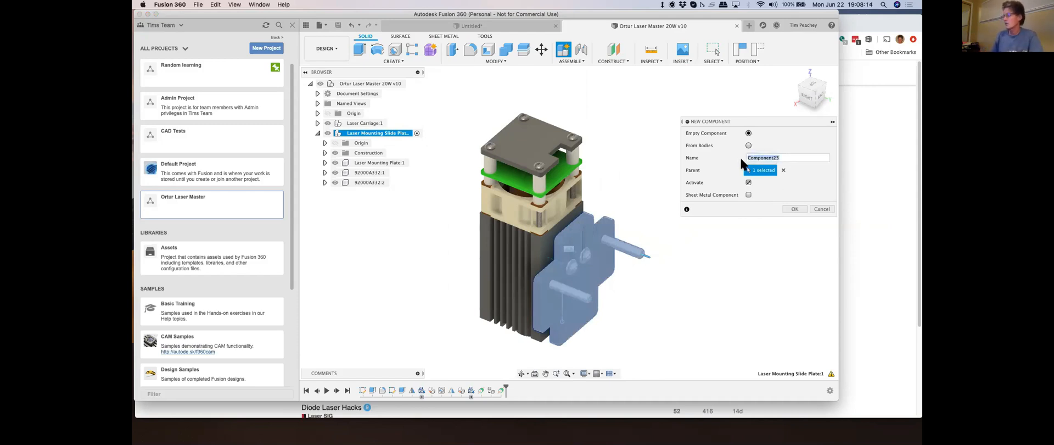
{"action": "type", "text": "standoff 9x6"}
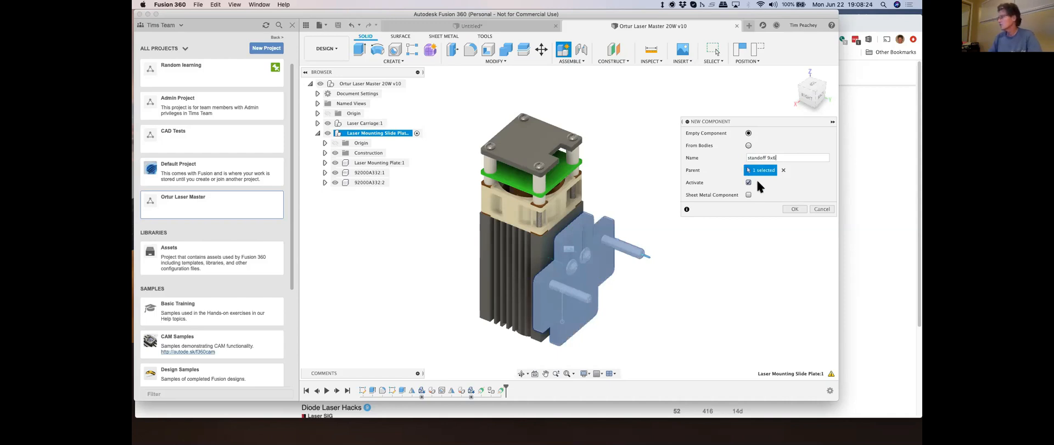
{"action": "left_click", "coordinate": [801, 209]}
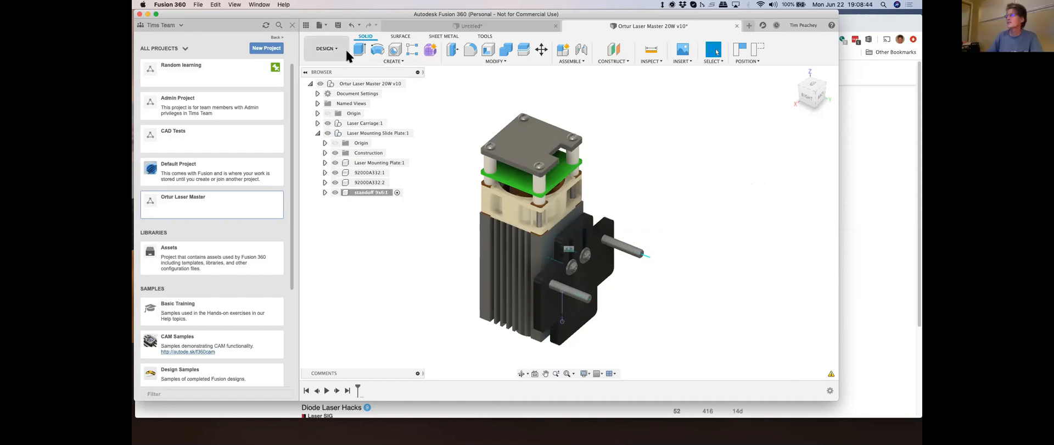
Step: Start a sketch on the outer face of the laser mounting plate, capturing the current component positions
{"action": "left_click", "coordinate": [397, 61]}
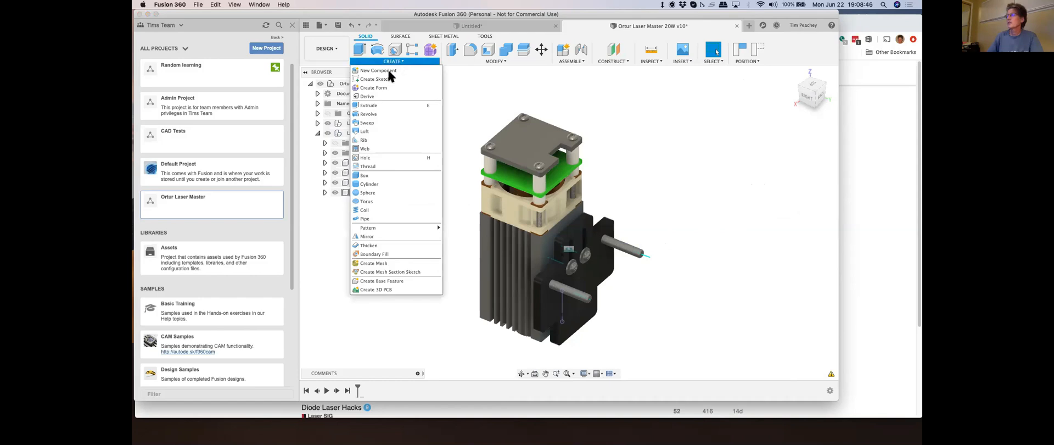
{"action": "left_click", "coordinate": [386, 80]}
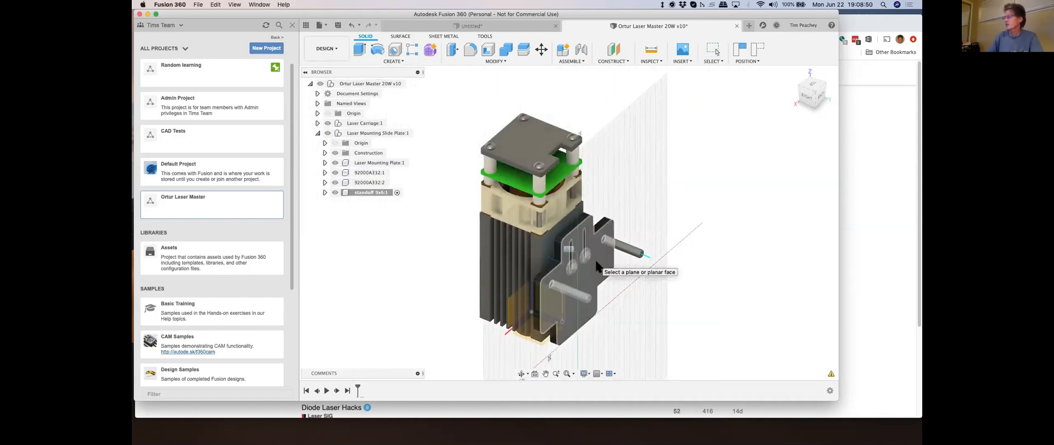
{"action": "left_click", "coordinate": [596, 265]}
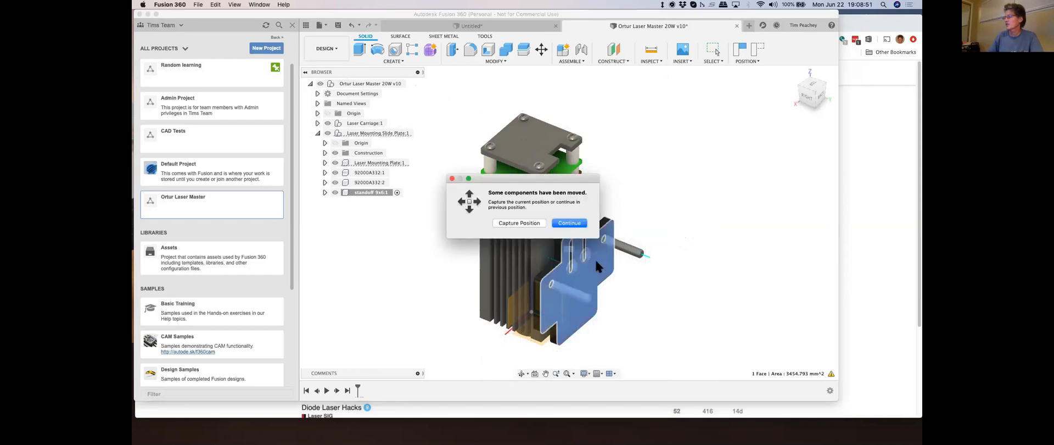
{"action": "left_click", "coordinate": [520, 223]}
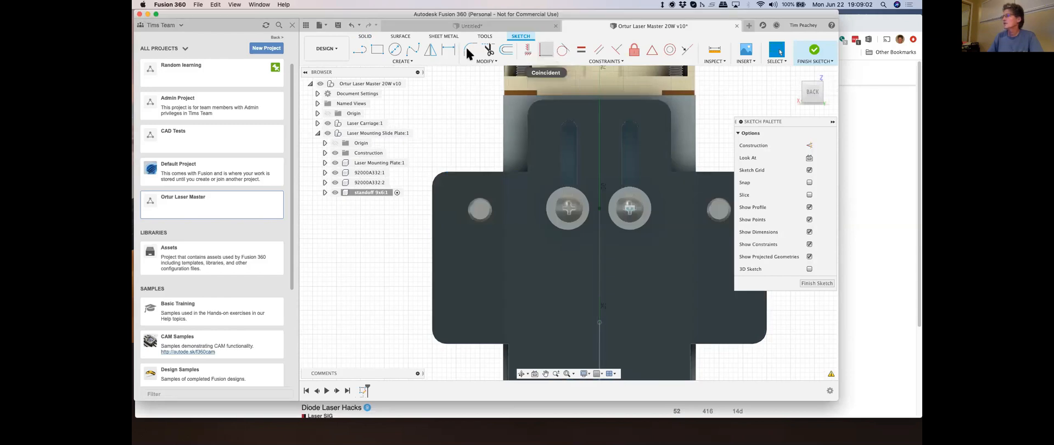
Step: Sketch a 9 mm diameter circle centred on the end of the long screw at the plate's outer hole
{"action": "left_click", "coordinate": [395, 49]}
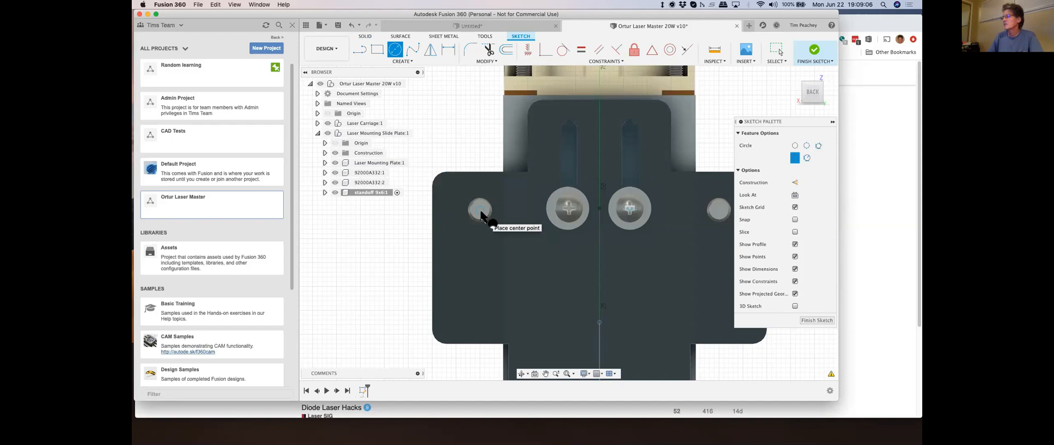
{"action": "left_click", "coordinate": [480, 211]}
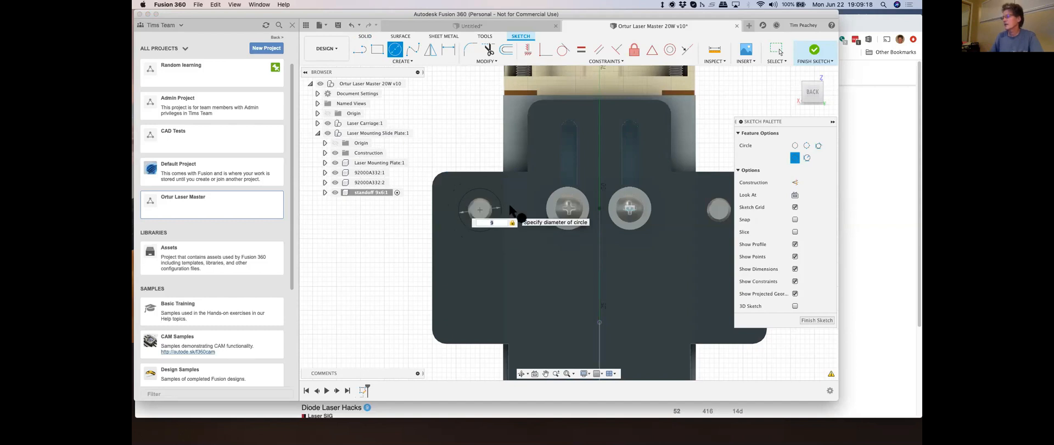
{"action": "key", "text": "Return"}
{"action": "key", "text": "Escape"}
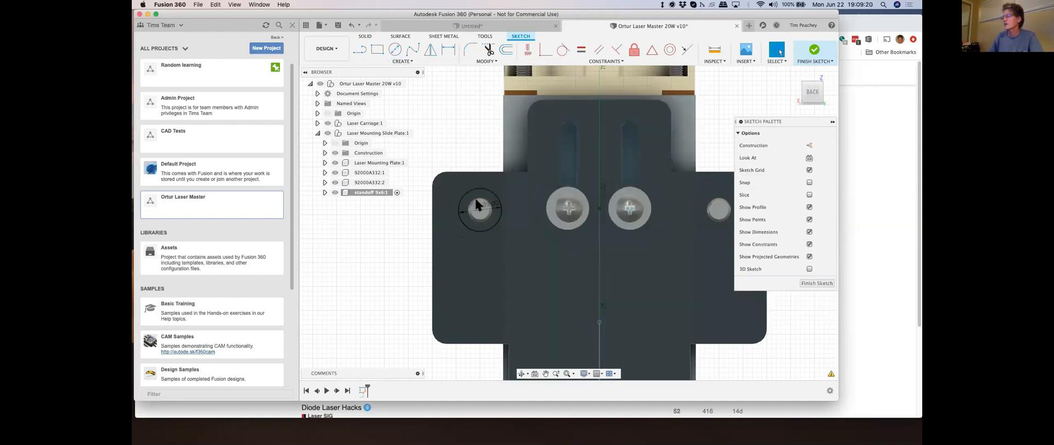
Step: Sketch a smaller inner circle around the screw shank, inside the 9 mm circle
{"action": "left_click", "coordinate": [395, 49]}
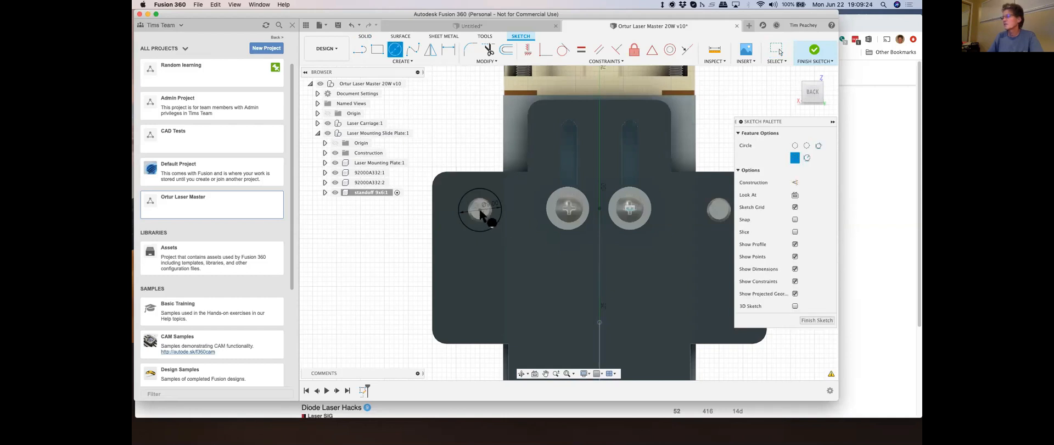
{"action": "left_click", "coordinate": [480, 210]}
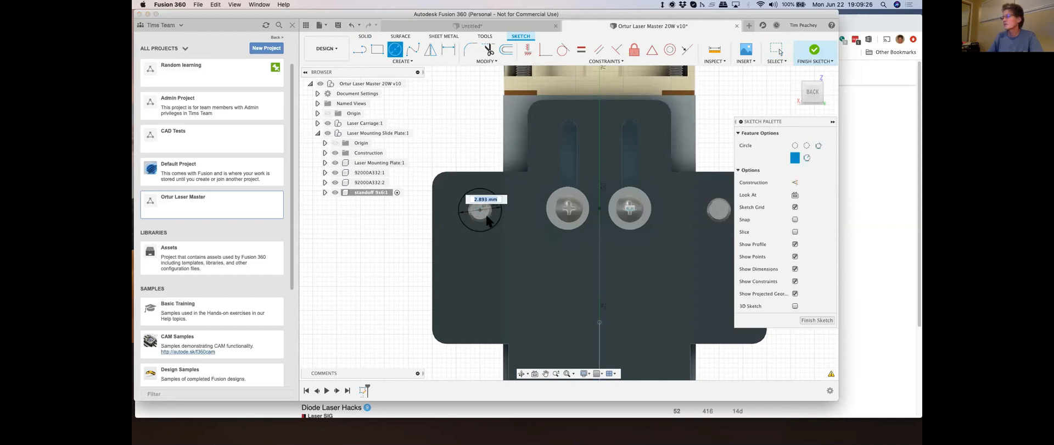
{"action": "left_click", "coordinate": [490, 222]}
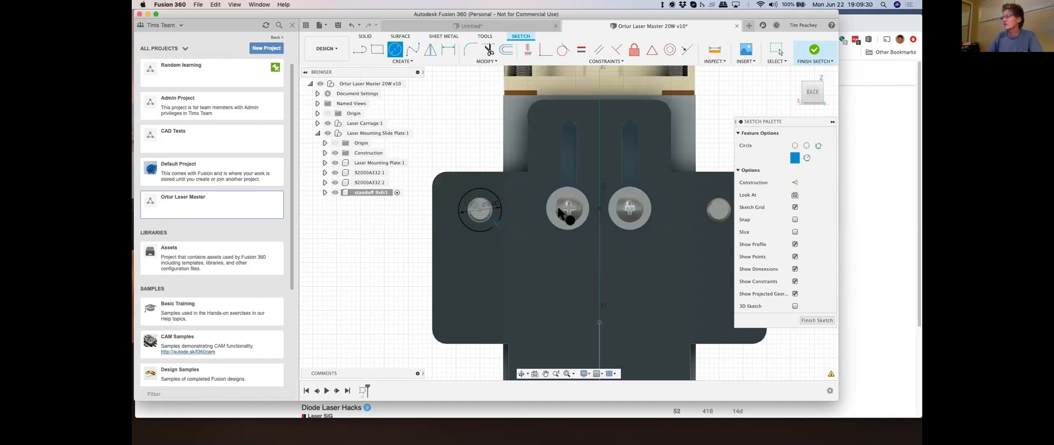
Step: Apply concentric constraints between the 9 mm circle and the circular edges around the screw, and finish the sketch
{"action": "left_click", "coordinate": [606, 61]}
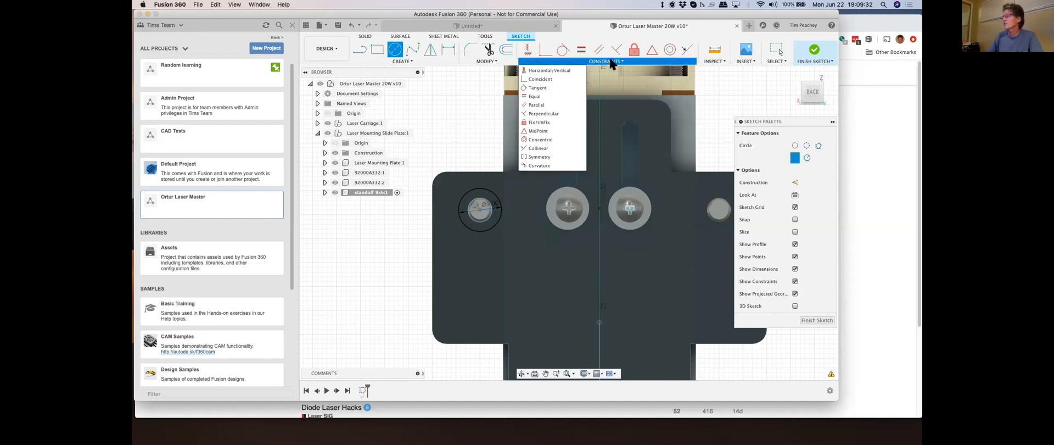
{"action": "left_click", "coordinate": [669, 49]}
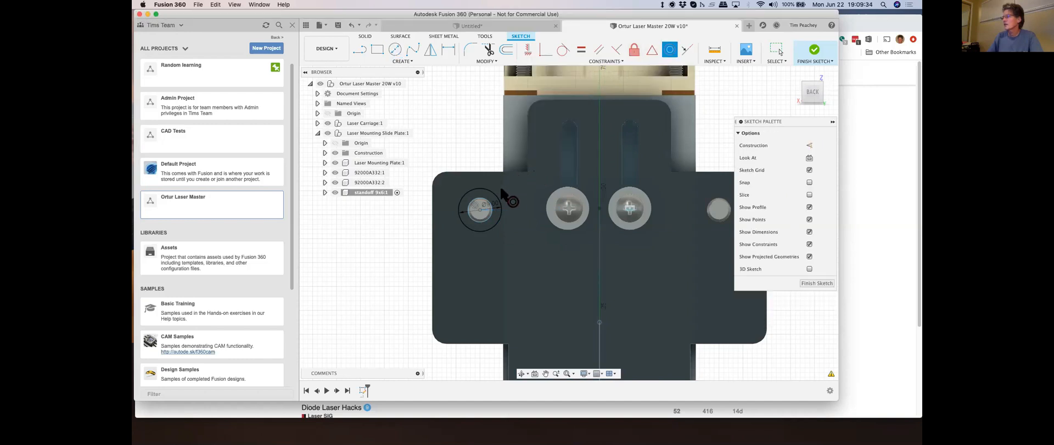
{"action": "left_click", "coordinate": [492, 202]}
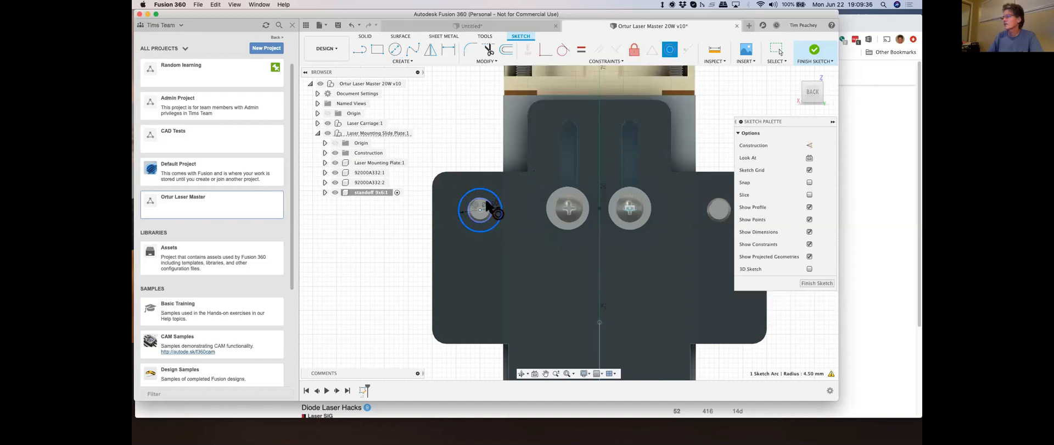
{"action": "left_click", "coordinate": [486, 201]}
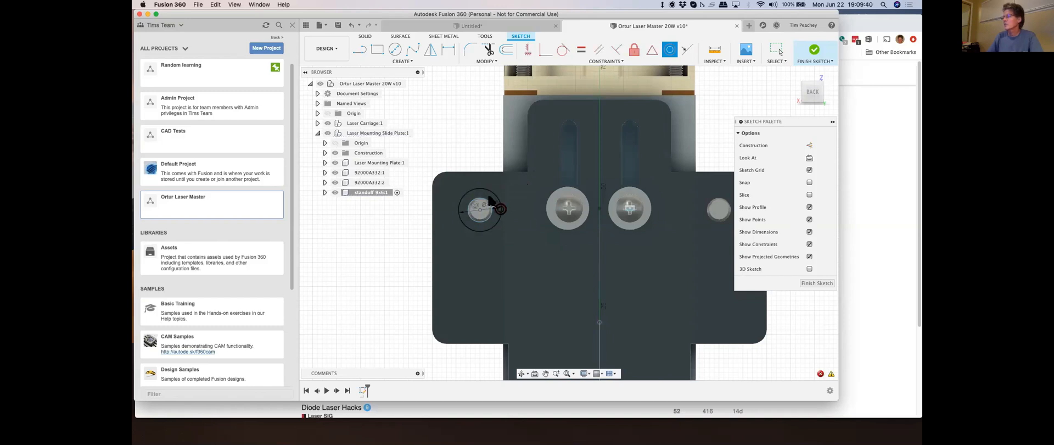
{"action": "left_click", "coordinate": [490, 202]}
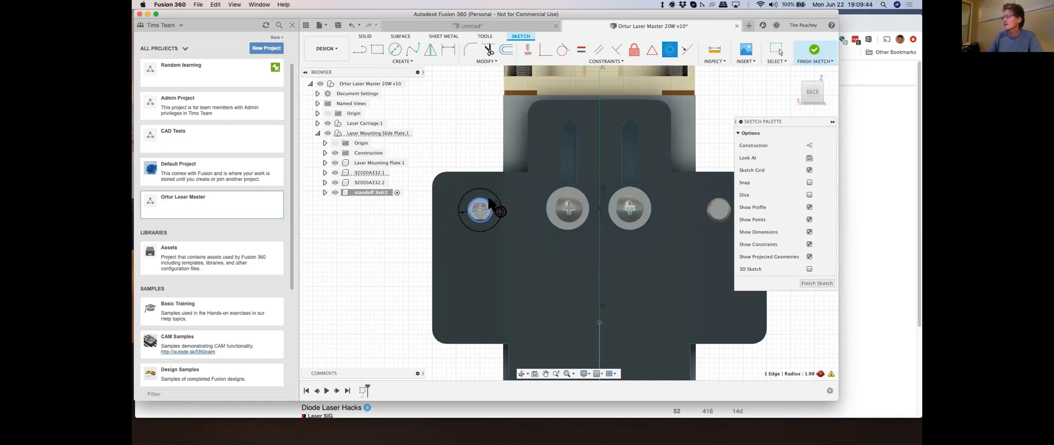
{"action": "left_click", "coordinate": [493, 195]}
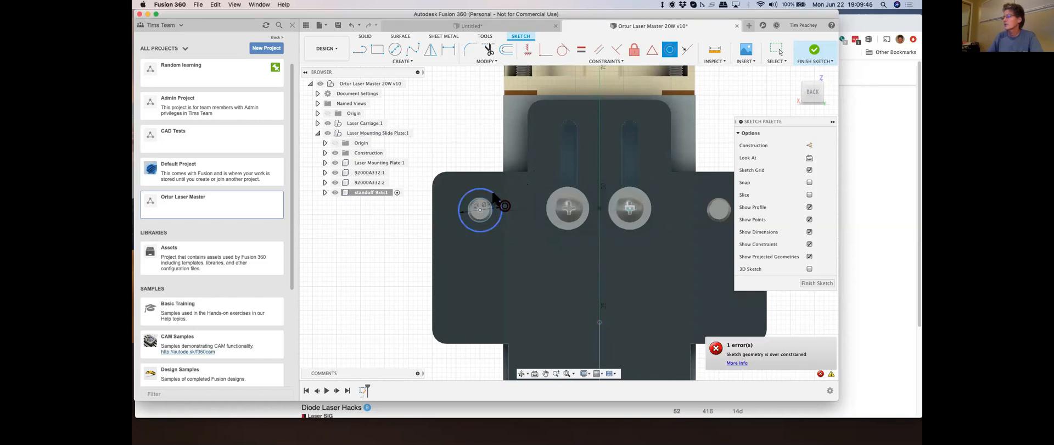
{"action": "left_click", "coordinate": [497, 202]}
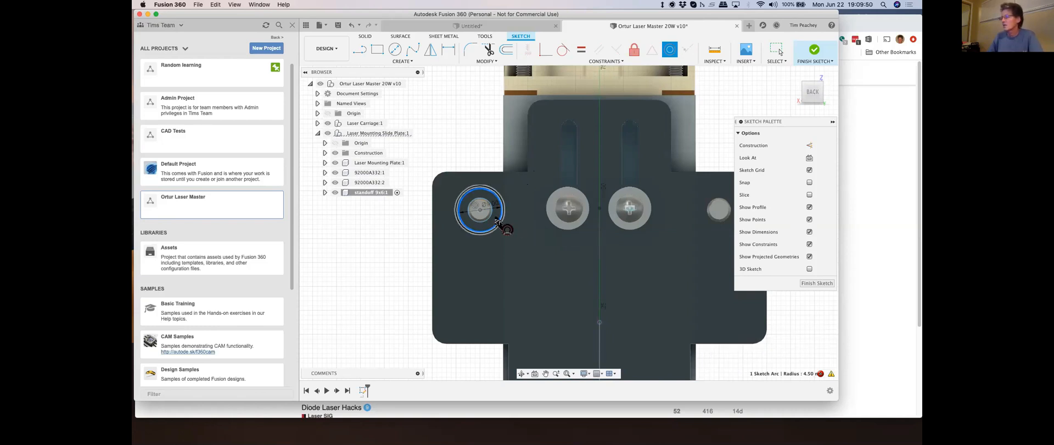
{"action": "scroll", "coordinate": [487, 213], "scroll_direction": "up", "scroll_amount": 6}
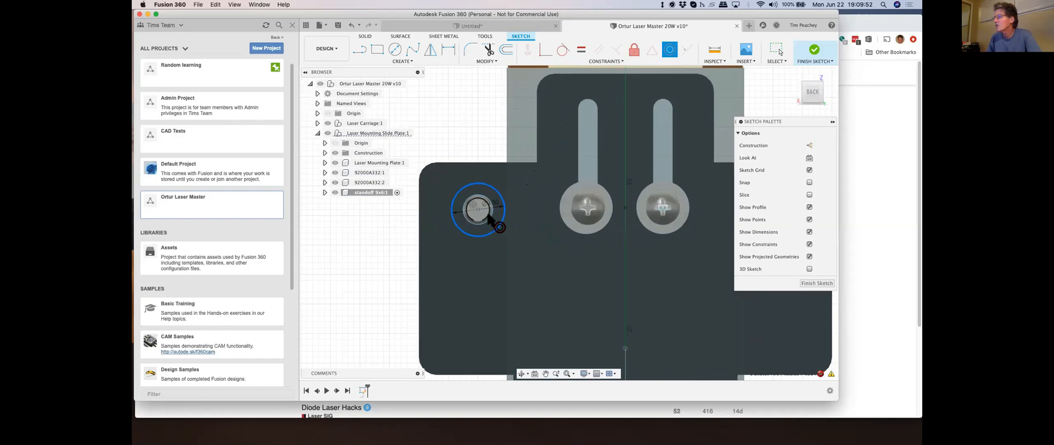
{"action": "scroll", "coordinate": [489, 216], "scroll_direction": "up", "scroll_amount": 3}
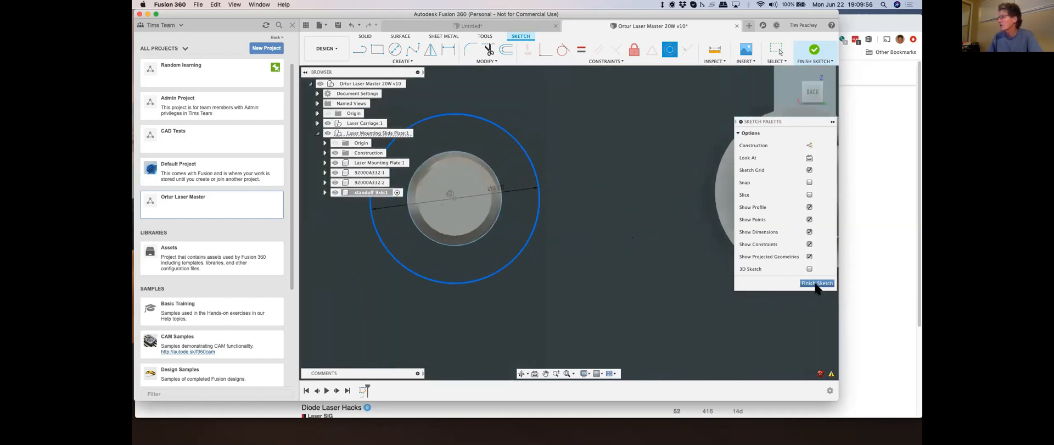
{"action": "left_click", "coordinate": [816, 284]}
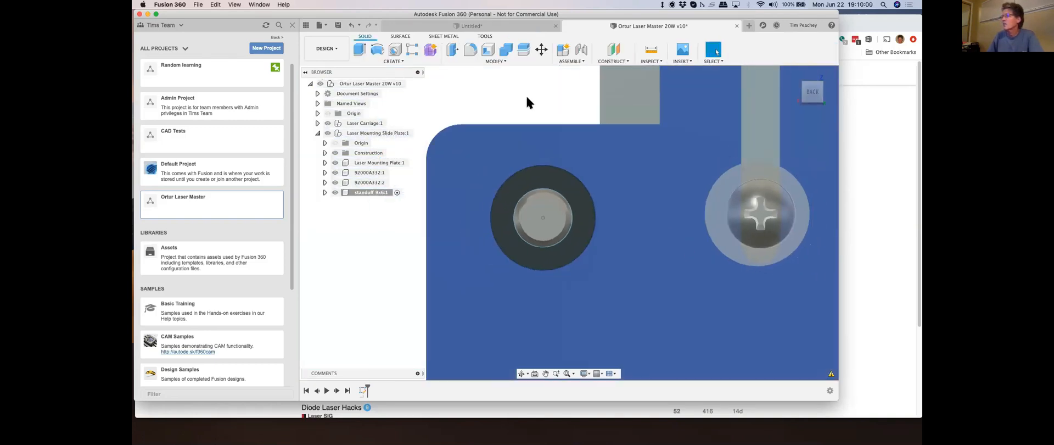
Step: Extrude the ring profile around the screw 6 mm outward from the plate as a new body
{"action": "left_click", "coordinate": [364, 49]}
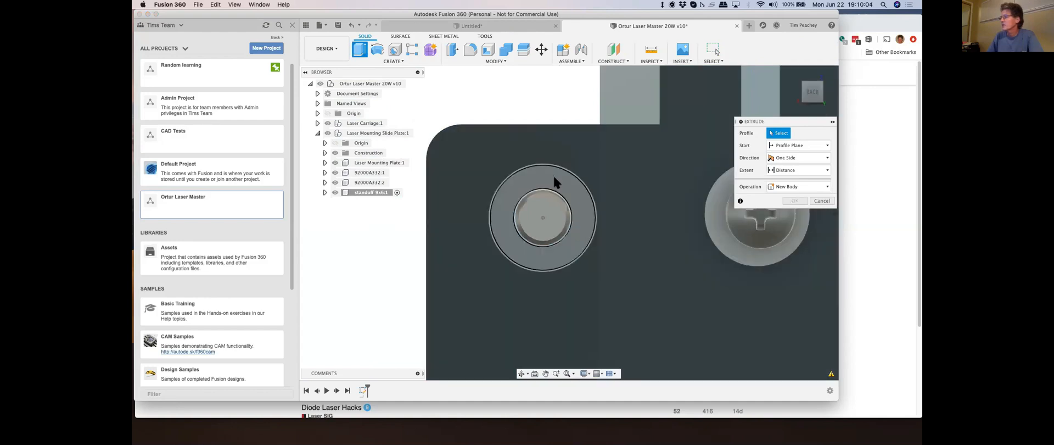
{"action": "left_click", "coordinate": [553, 173]}
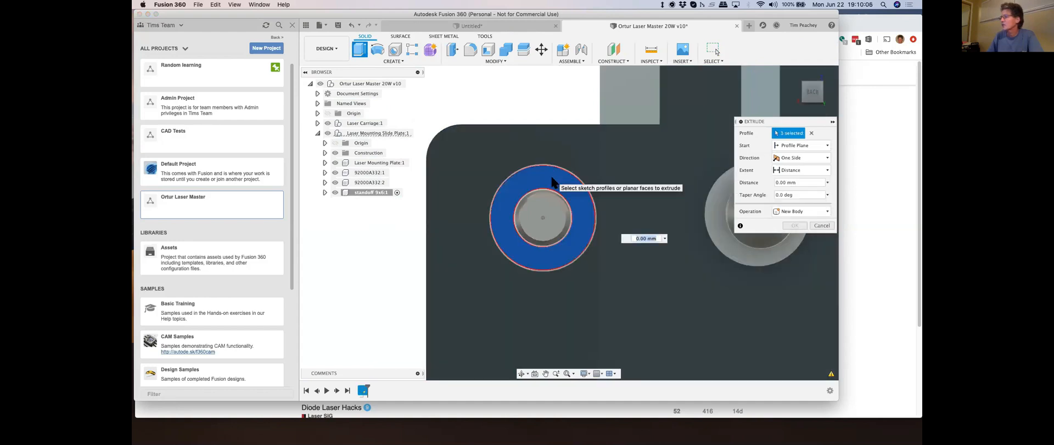
{"action": "left_click", "coordinate": [553, 181]}
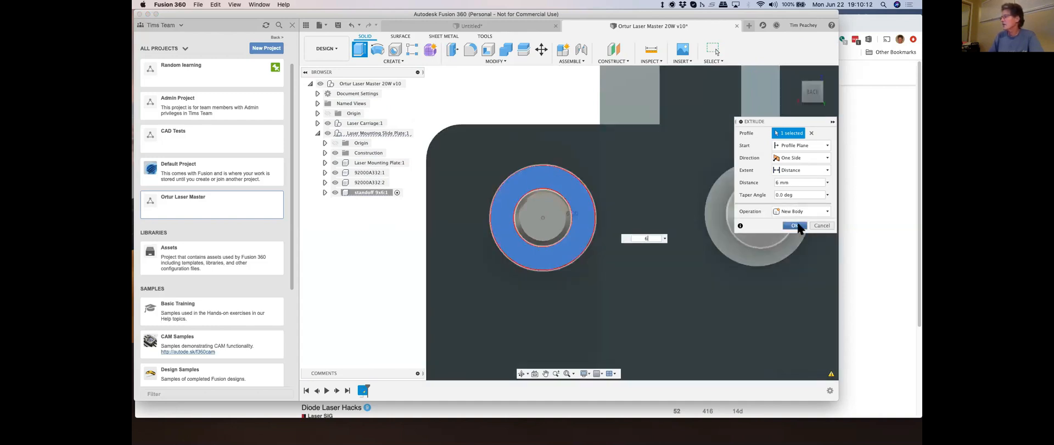
{"action": "left_click", "coordinate": [795, 225]}
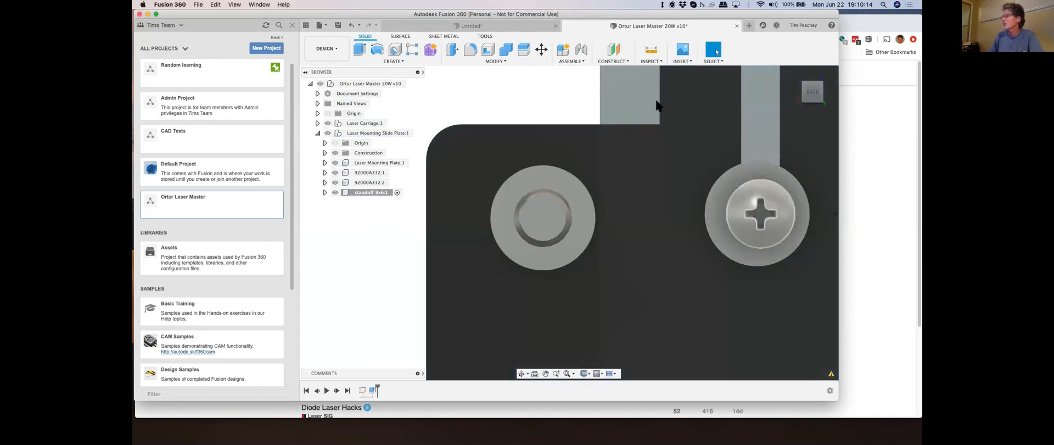
Step: Assign the physical material Acetal Resin, White to the standoff body
{"action": "scroll", "coordinate": [576, 182], "scroll_direction": "down", "scroll_amount": 5}
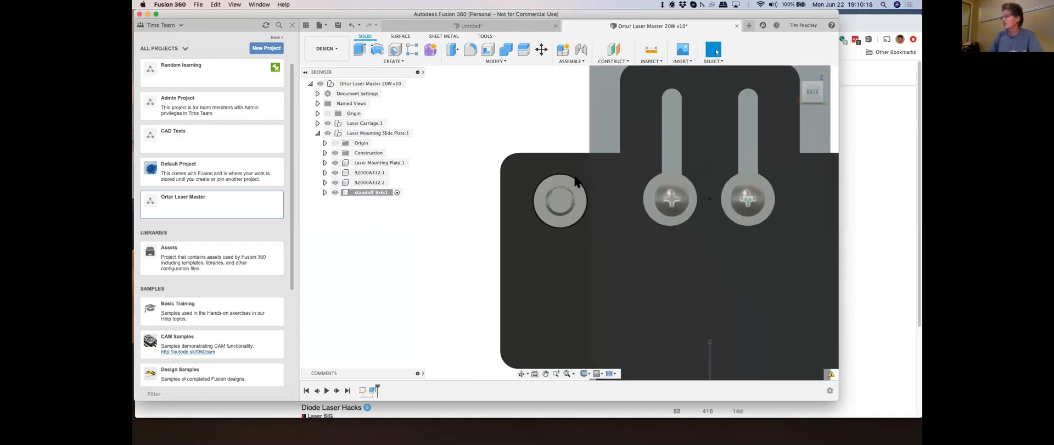
{"action": "middle_click_drag", "start_coordinate": [529, 191], "coordinate": [563, 212], "text": "shift"}
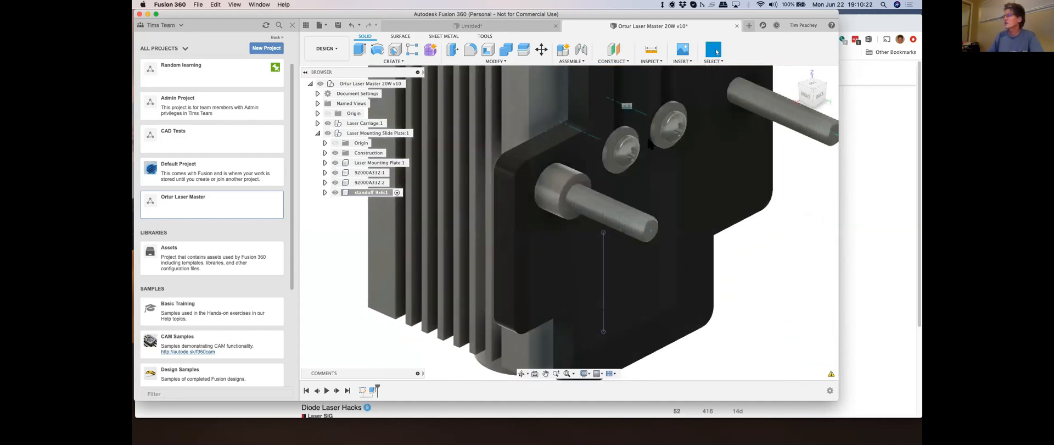
{"action": "left_click", "coordinate": [496, 61]}
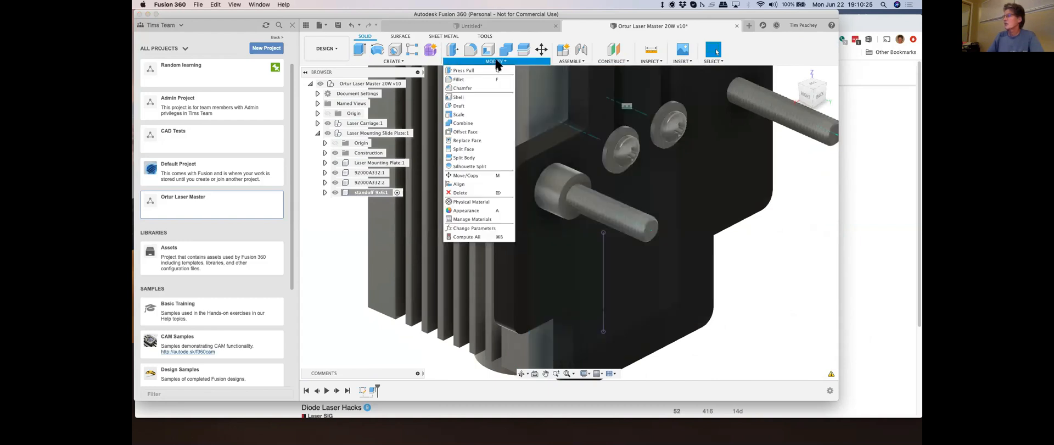
{"action": "left_click", "coordinate": [481, 202]}
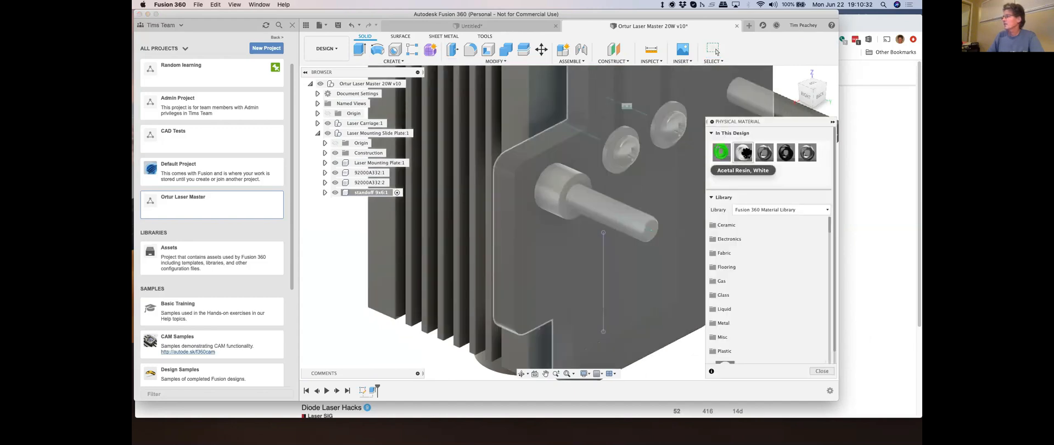
{"action": "left_click_drag", "start_coordinate": [744, 153], "coordinate": [563, 175]}
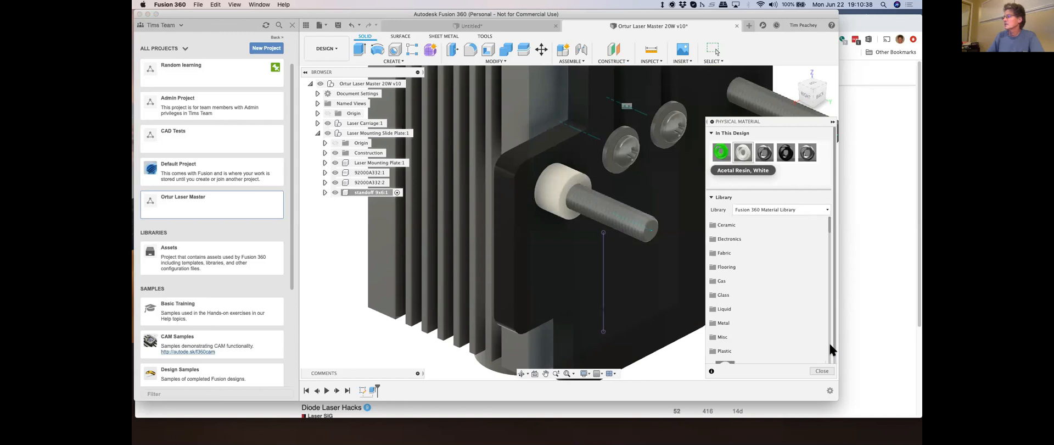
{"action": "left_click", "coordinate": [822, 372]}
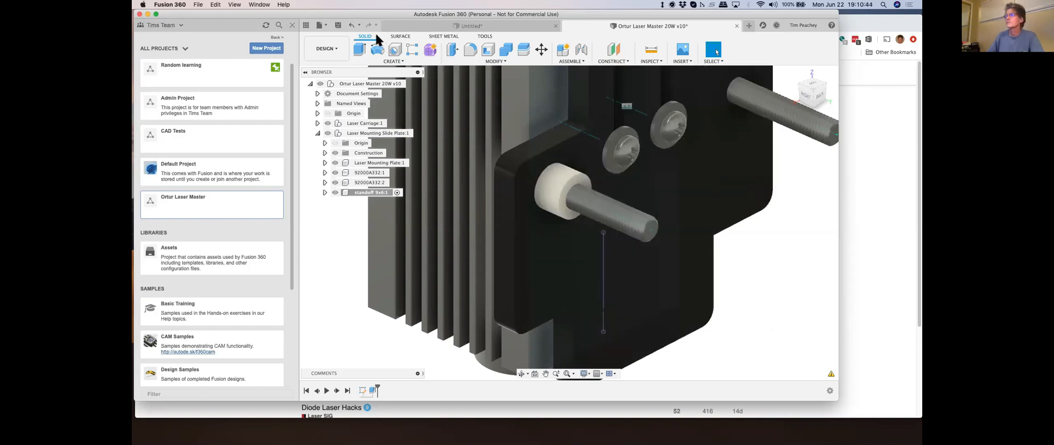
Step: Save the design with the standoff as a new version described "User Saved"
{"action": "left_click", "coordinate": [339, 26]}
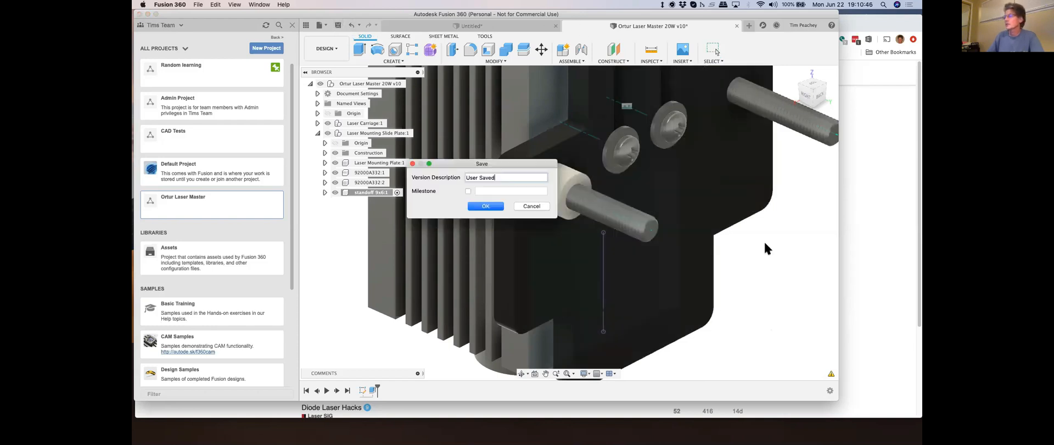
{"action": "left_click", "coordinate": [481, 205]}
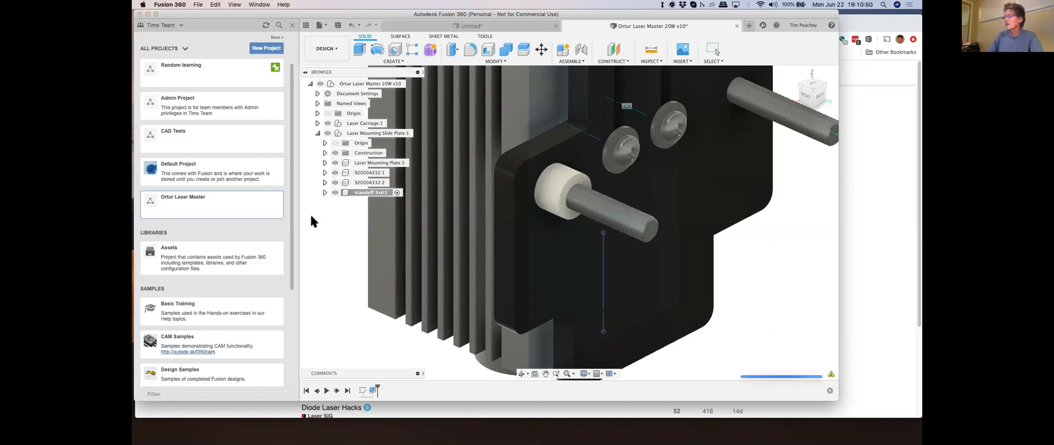
Step: Copy the standoff 9x6 component to the clipboard
{"action": "right_click", "coordinate": [361, 190]}
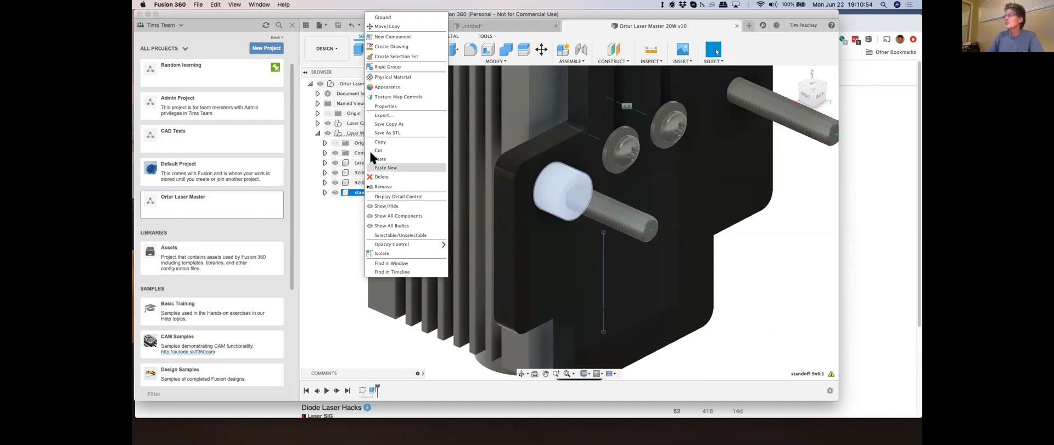
{"action": "left_click", "coordinate": [373, 141]}
{"action": "right_click", "coordinate": [371, 194]}
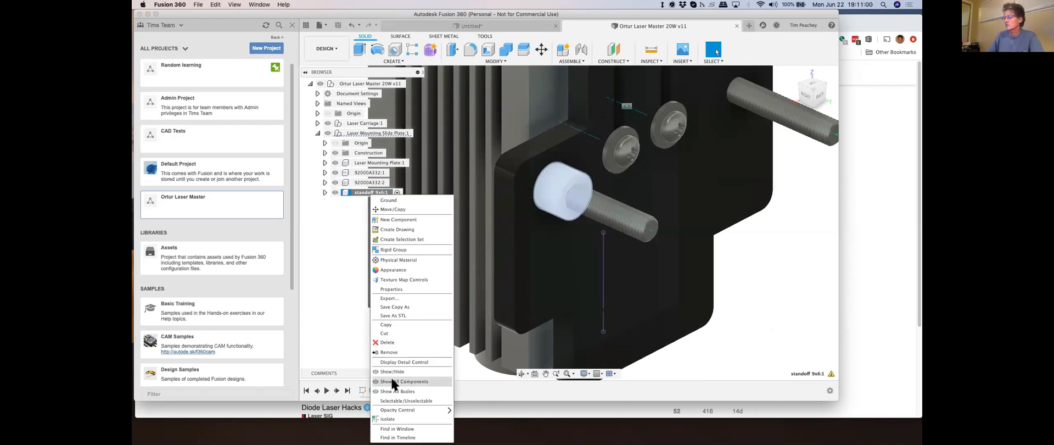
{"action": "left_click", "coordinate": [751, 273]}
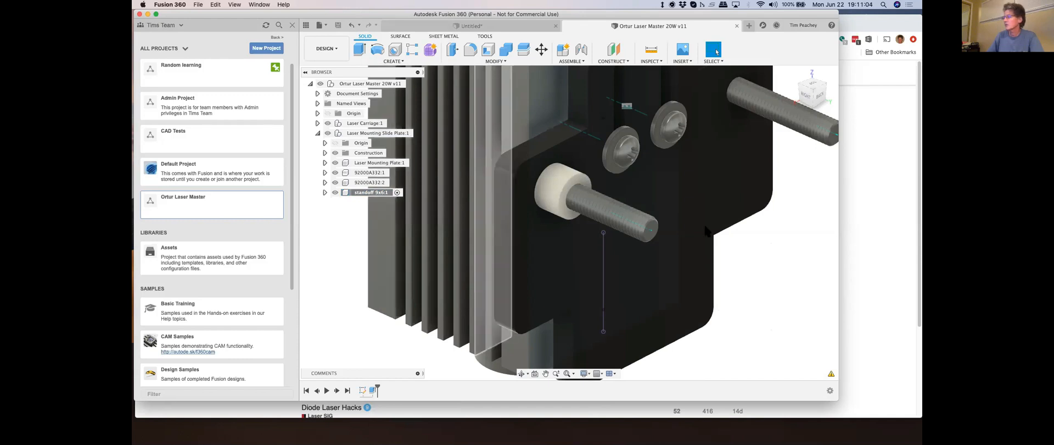
Step: Try to paste the copied standoff into the design while the standoff component is still active
{"action": "right_click", "coordinate": [739, 236]}
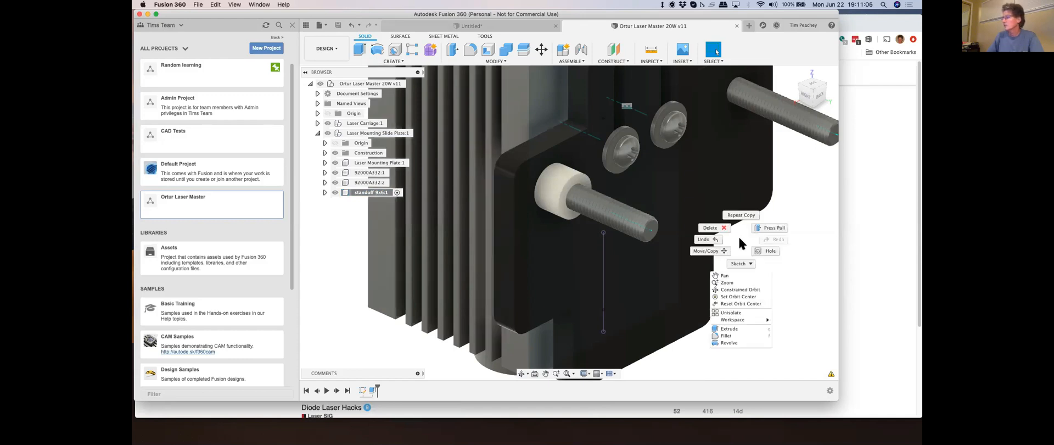
{"action": "left_click", "coordinate": [825, 281]}
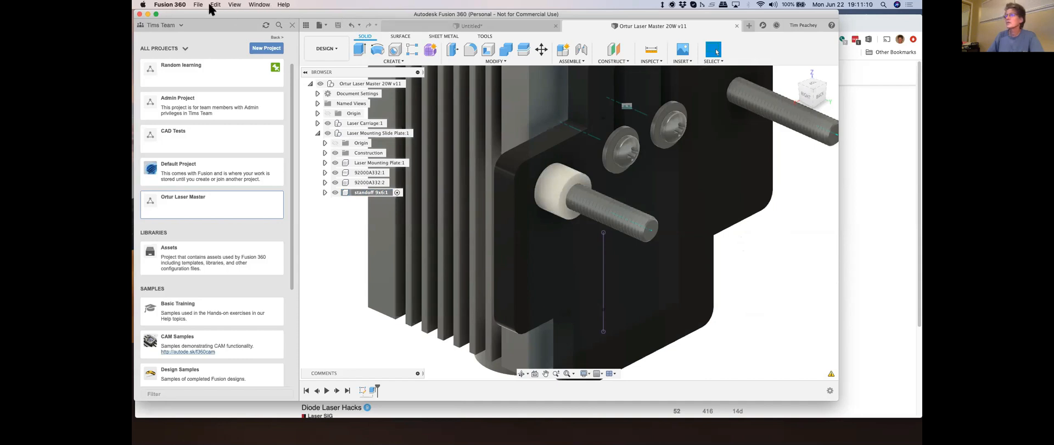
{"action": "left_click", "coordinate": [215, 5]}
{"action": "left_click", "coordinate": [229, 66]}
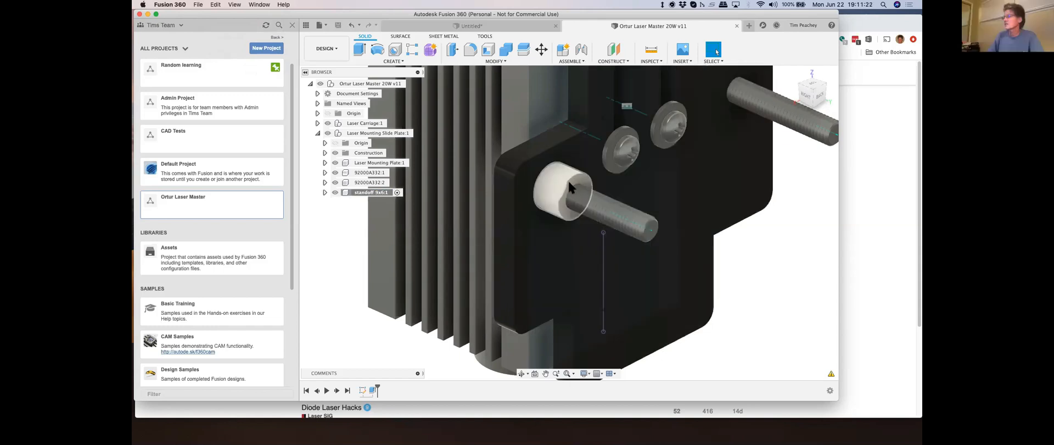
Step: Copy the standoff 9x6 component again and retry pasting it inside the active standoff component
{"action": "right_click", "coordinate": [379, 193]}
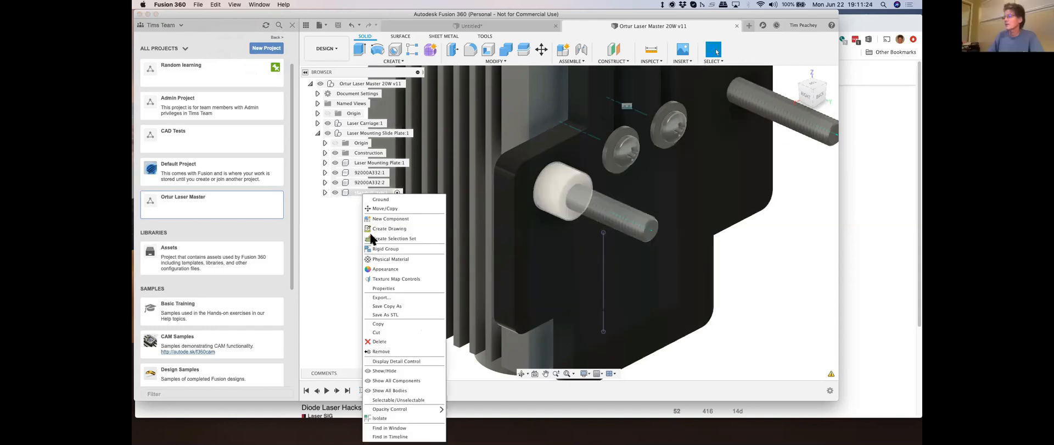
{"action": "left_click", "coordinate": [378, 324]}
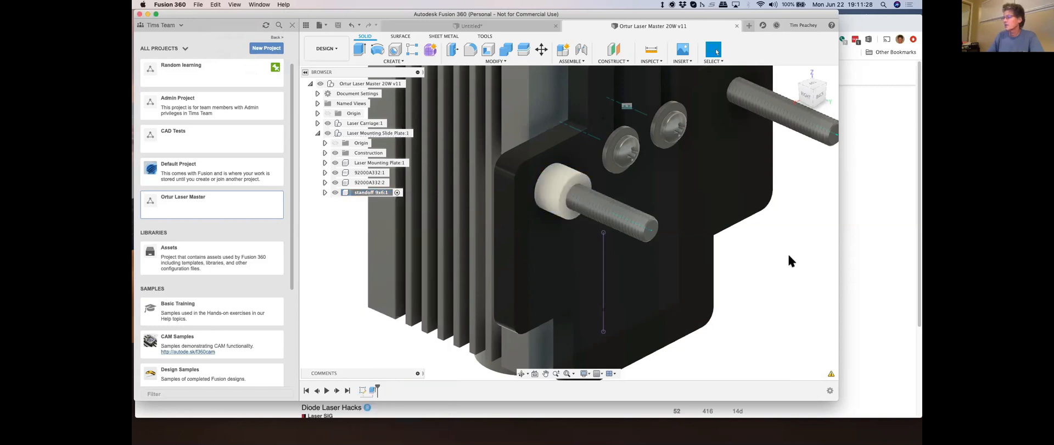
{"action": "right_click", "coordinate": [780, 253]}
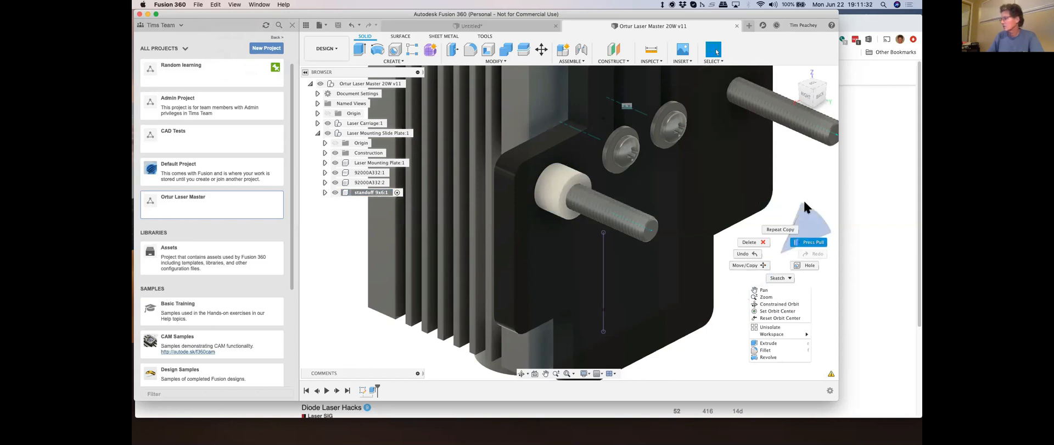
{"action": "left_click", "coordinate": [812, 181]}
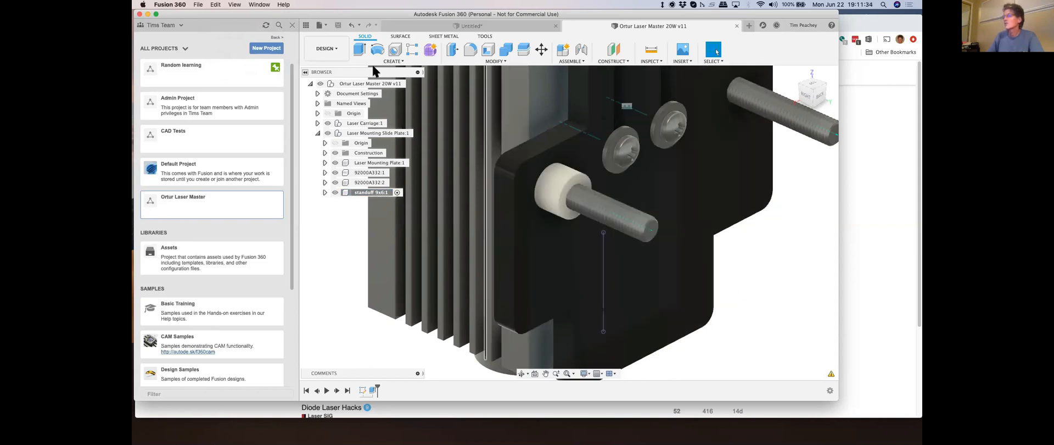
{"action": "left_click", "coordinate": [216, 5]}
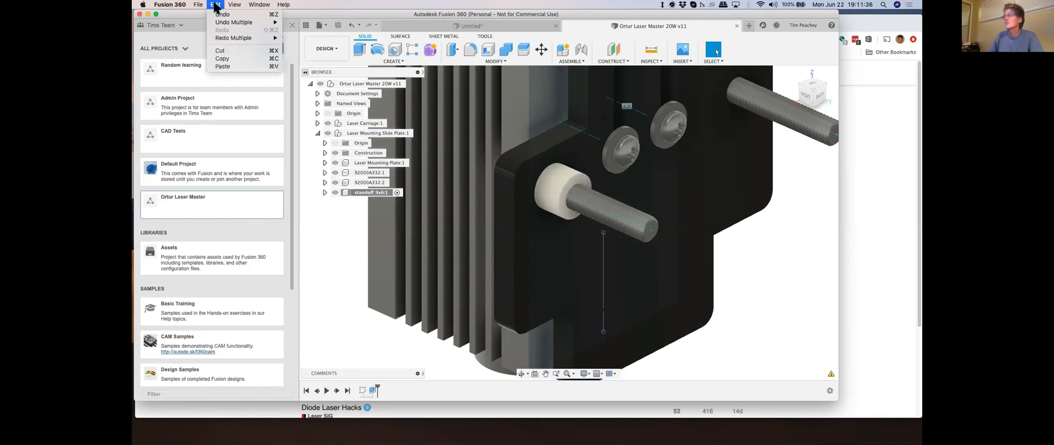
{"action": "left_click", "coordinate": [229, 66]}
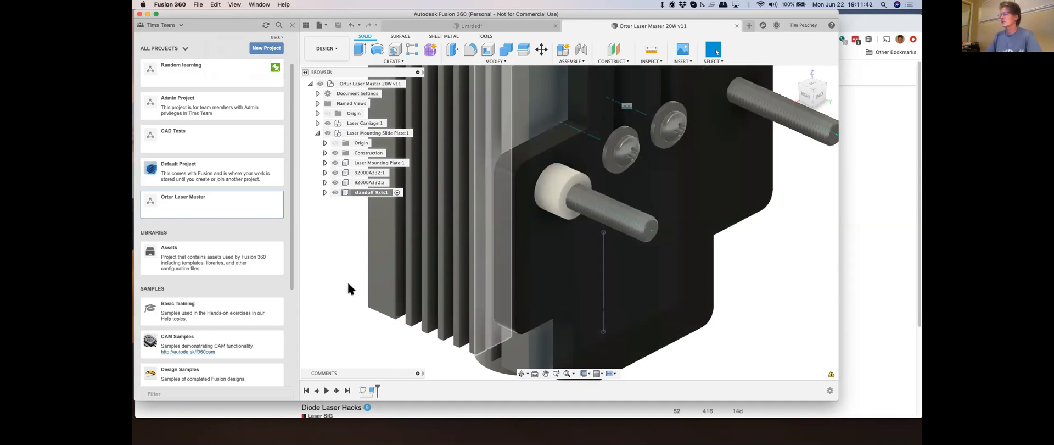
Step: Make the Laser Mounting Slide Plate the active component
{"action": "scroll", "coordinate": [347, 285], "scroll_direction": "down", "scroll_amount": 5}
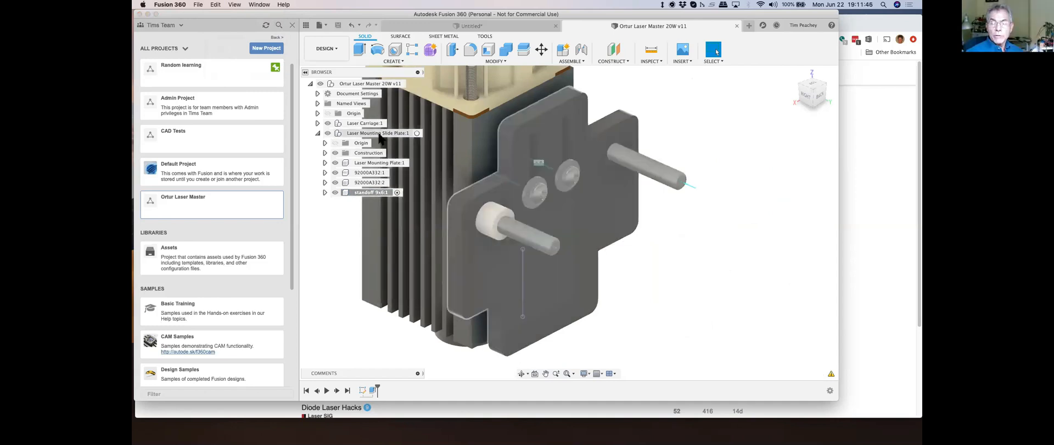
{"action": "left_click", "coordinate": [417, 133]}
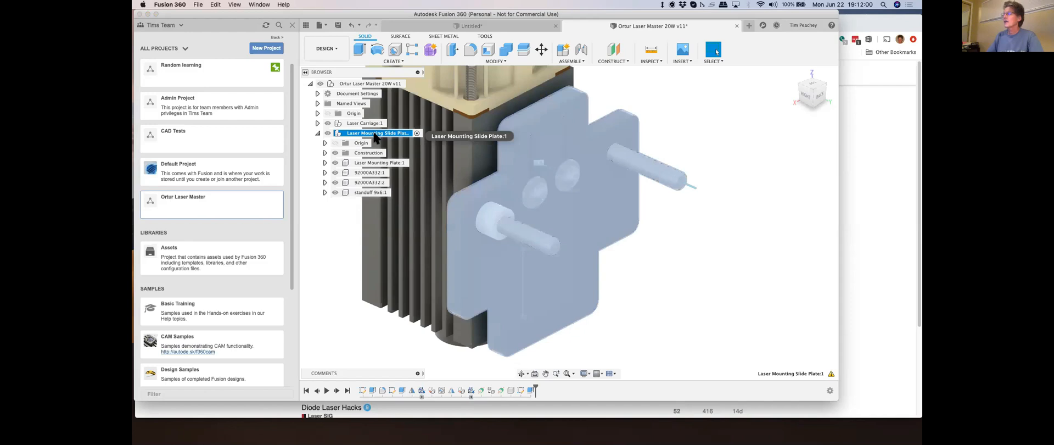
{"action": "left_click", "coordinate": [325, 258]}
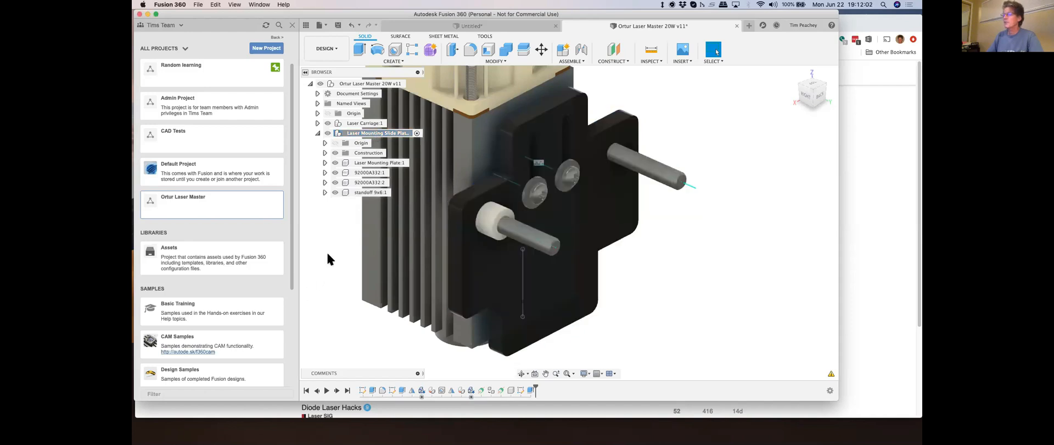
Step: Copy the standoff 9x6, paste a second instance into the slide plate component, and move it -76 mm in X
{"action": "right_click", "coordinate": [361, 190]}
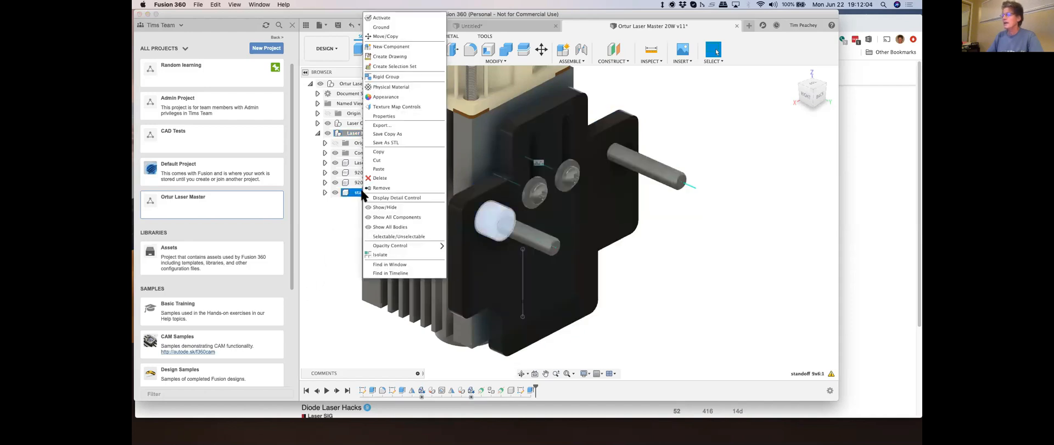
{"action": "left_click", "coordinate": [384, 151]}
{"action": "right_click", "coordinate": [342, 216]}
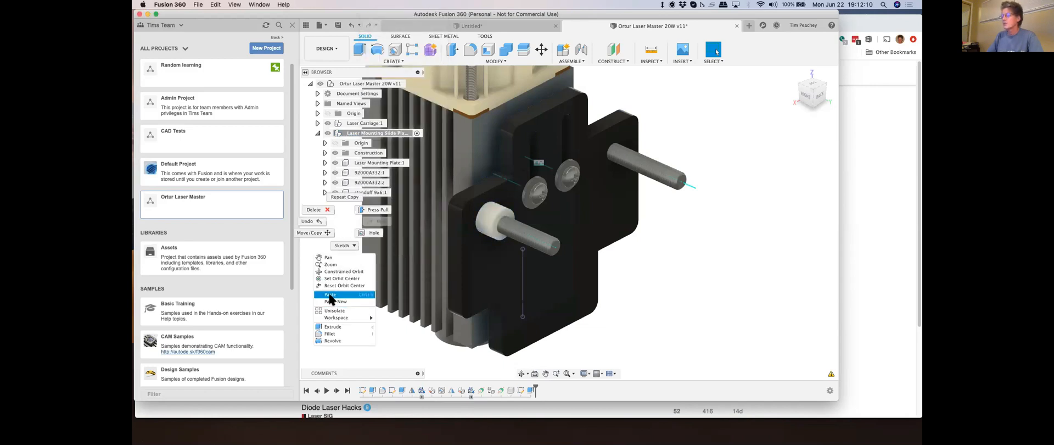
{"action": "left_click", "coordinate": [330, 294]}
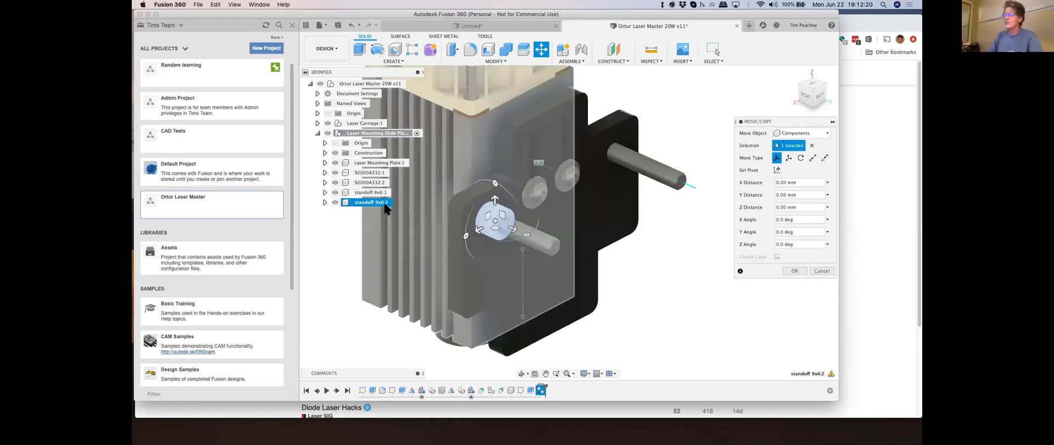
{"action": "left_click_drag", "start_coordinate": [487, 230], "coordinate": [714, 168]}
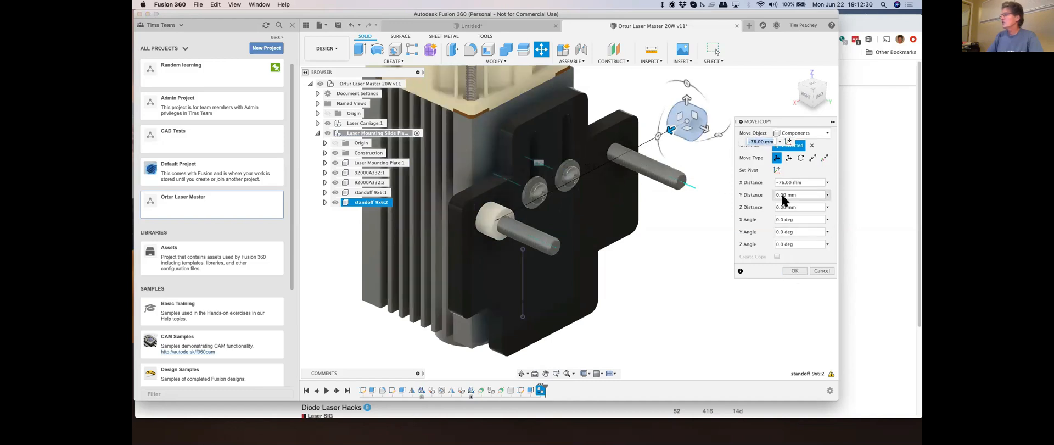
{"action": "left_click", "coordinate": [796, 271]}
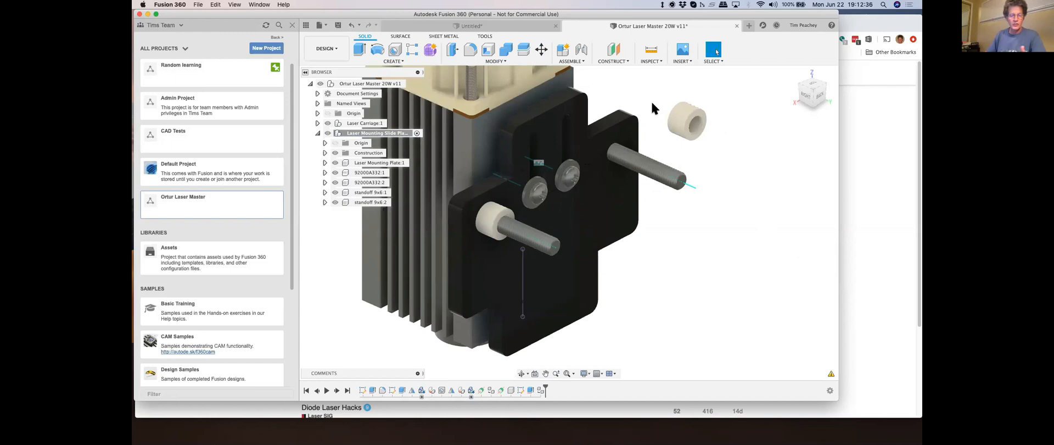
Step: Align the second standoff's outer circular front edge to the axis of the screw without a standoff
{"action": "left_click", "coordinate": [491, 57]}
{"action": "left_click", "coordinate": [467, 179]}
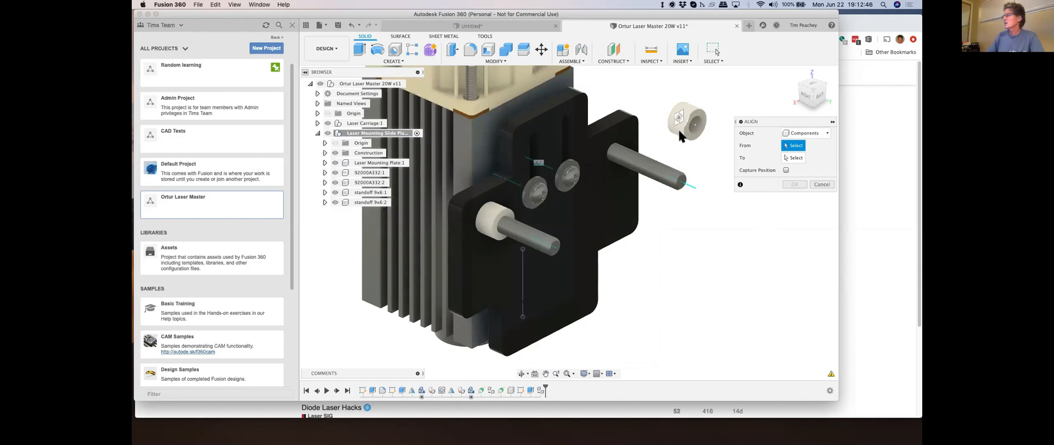
{"action": "scroll", "coordinate": [685, 135], "scroll_direction": "up", "scroll_amount": 5}
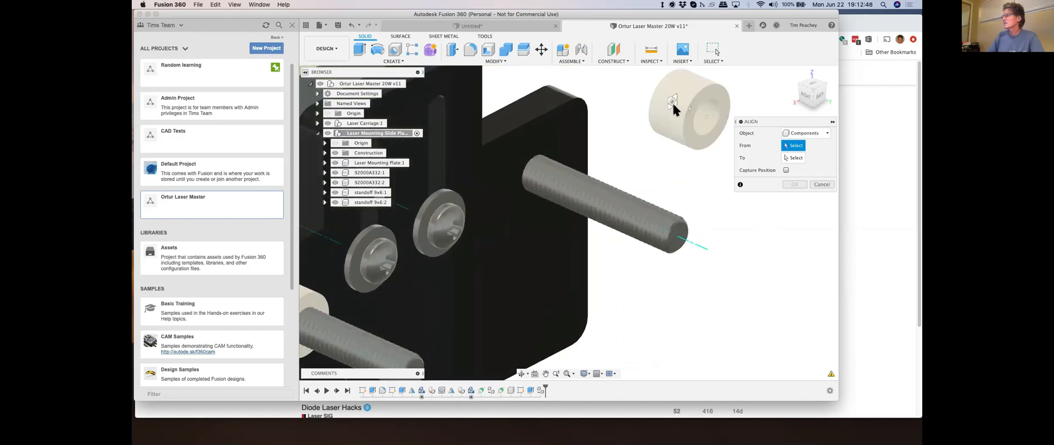
{"action": "left_click", "coordinate": [685, 134]}
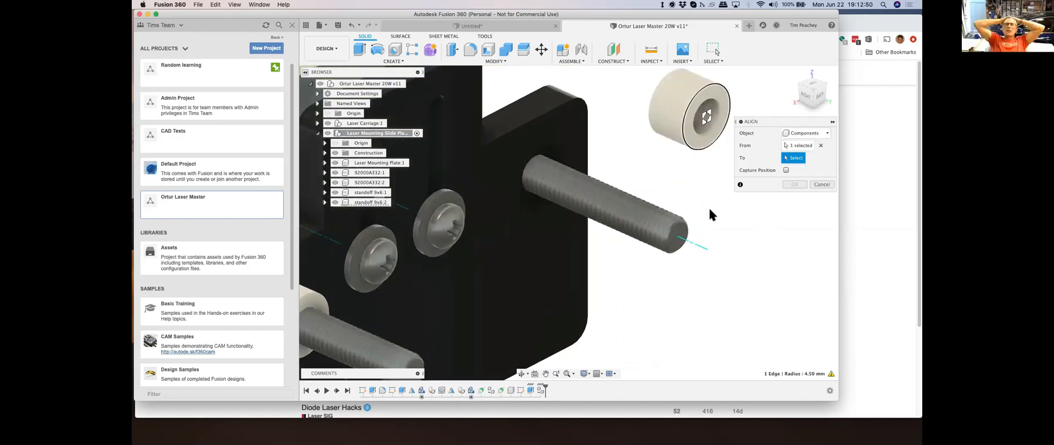
{"action": "left_click", "coordinate": [706, 247]}
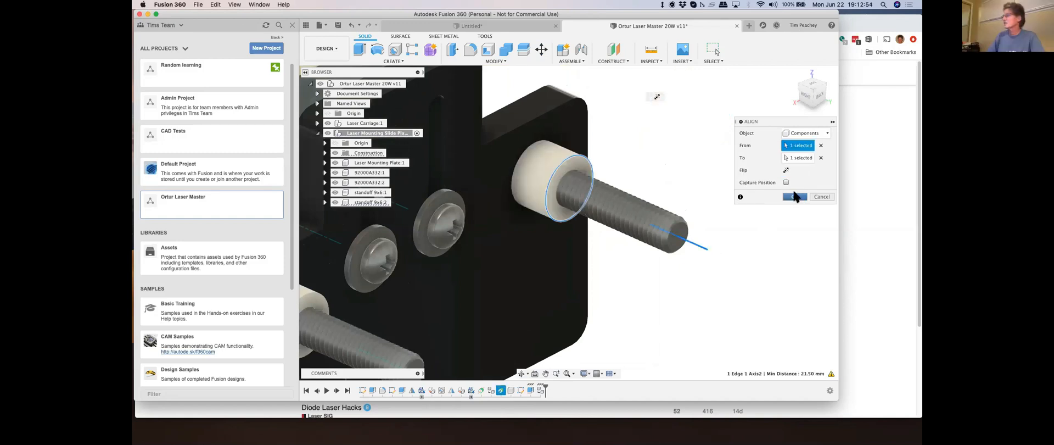
{"action": "left_click", "coordinate": [794, 198]}
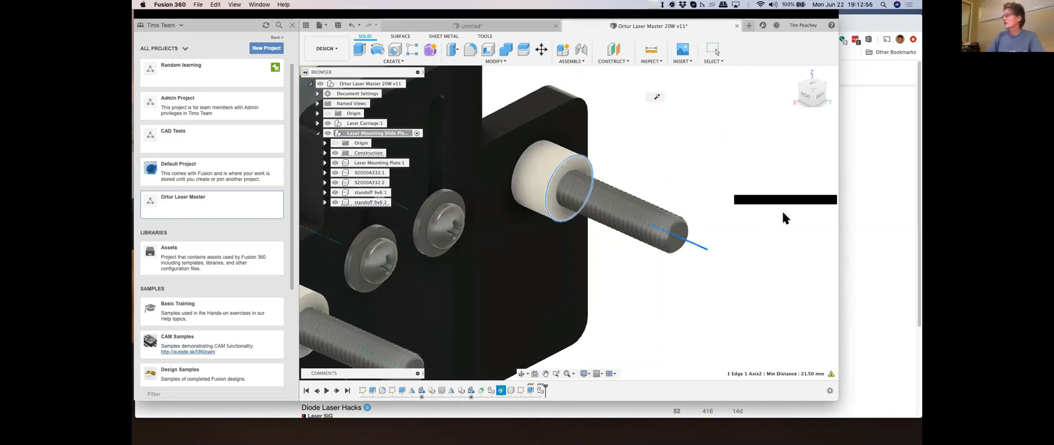
{"action": "scroll", "coordinate": [751, 196], "scroll_direction": "down", "scroll_amount": 3}
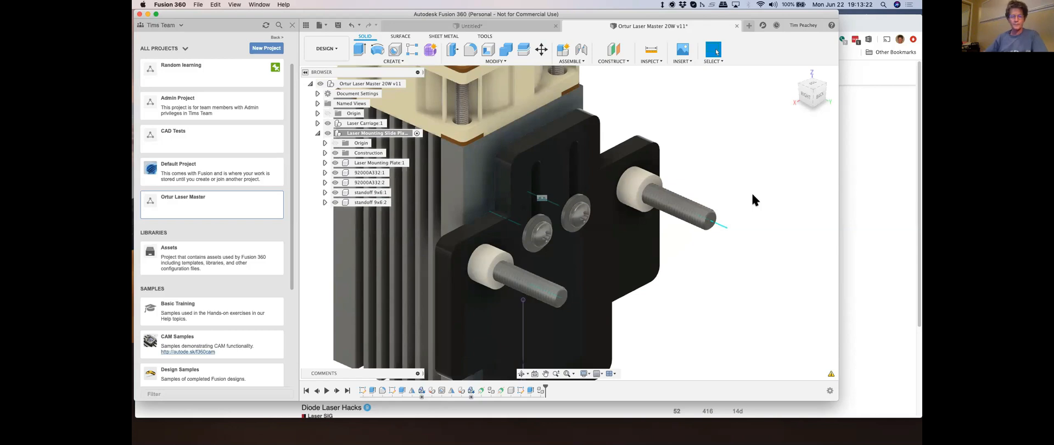
Step: Switch to the GrabCAD library in Chrome and look through the "creality" search results for an Ender 3 Pro printer model
{"action": "left_click", "coordinate": [879, 127]}
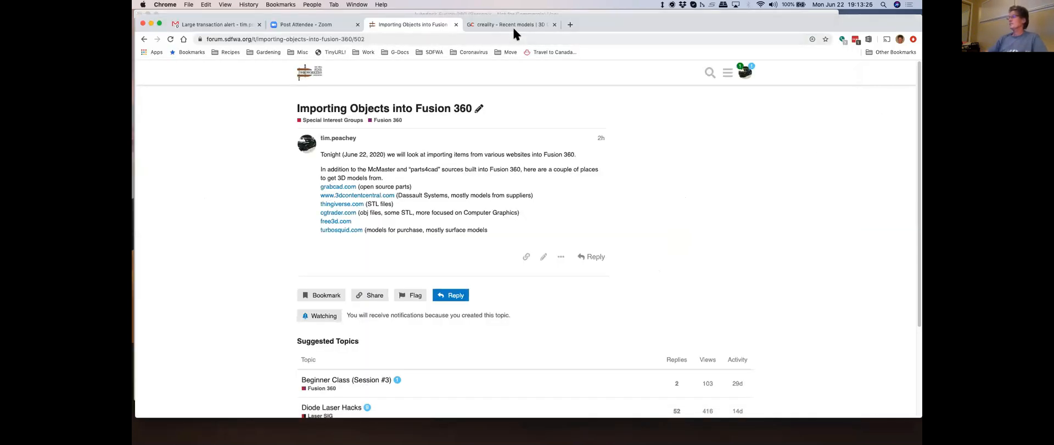
{"action": "left_click", "coordinate": [486, 23]}
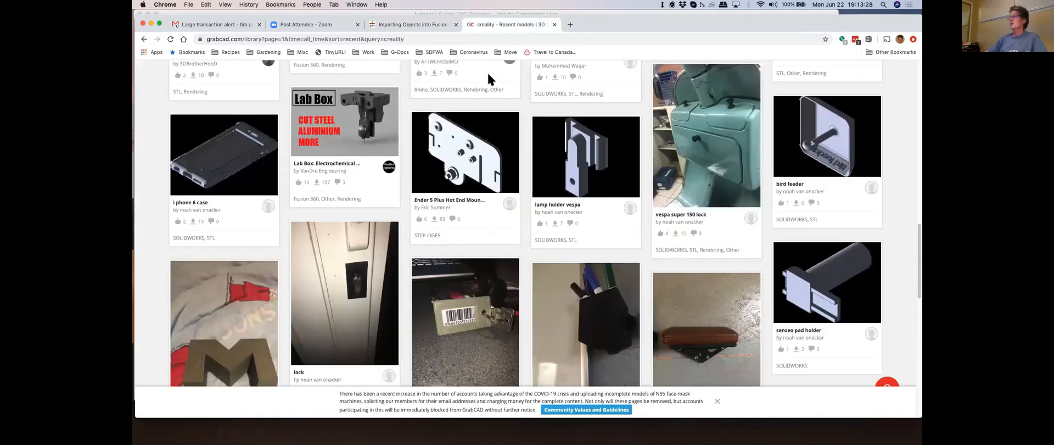
{"action": "scroll", "coordinate": [486, 74], "scroll_direction": "down", "scroll_amount": 5}
{"action": "scroll", "coordinate": [487, 91], "scroll_direction": "up", "scroll_amount": 4}
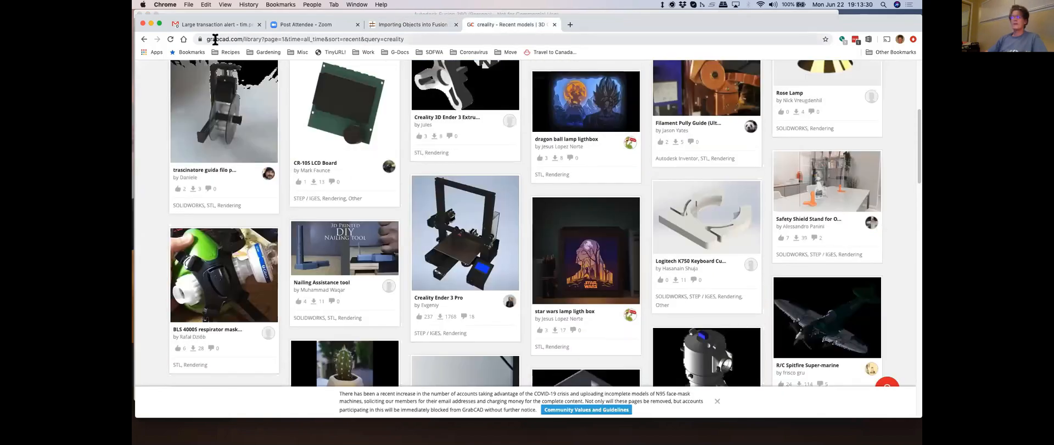
{"action": "scroll", "coordinate": [367, 208], "scroll_direction": "up", "scroll_amount": 5}
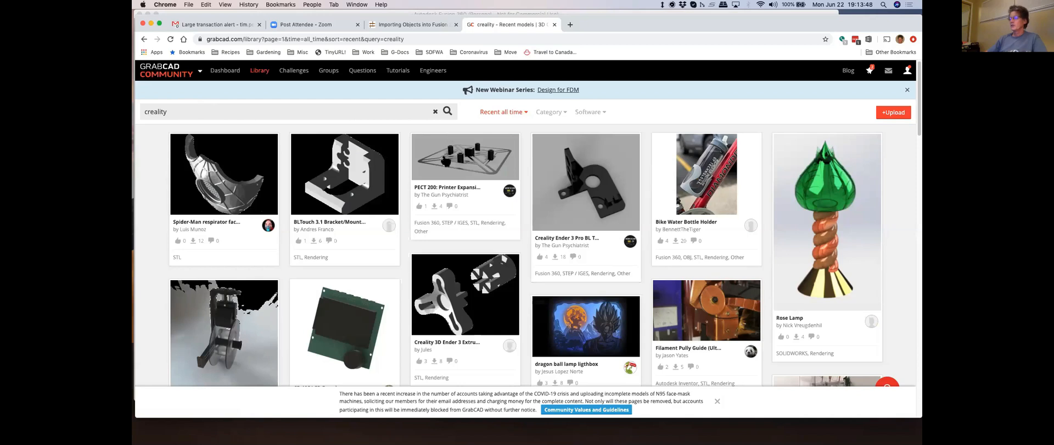
{"action": "scroll", "coordinate": [444, 165], "scroll_direction": "down", "scroll_amount": 2}
{"action": "scroll", "coordinate": [420, 208], "scroll_direction": "down", "scroll_amount": 3}
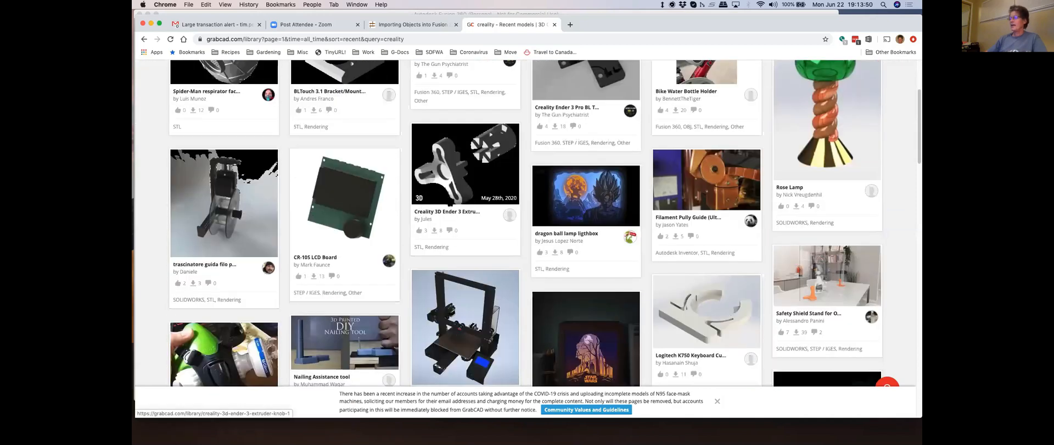
{"action": "scroll", "coordinate": [518, 222], "scroll_direction": "down", "scroll_amount": 3}
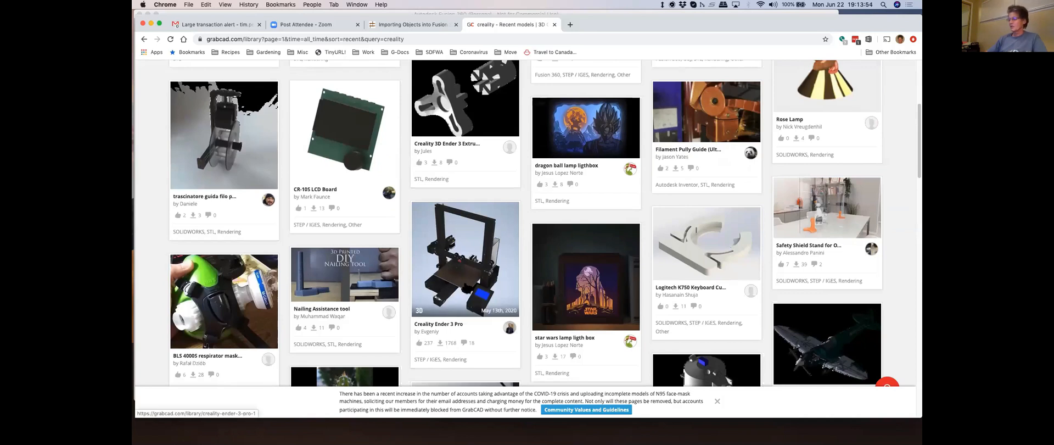
{"action": "scroll", "coordinate": [463, 287], "scroll_direction": "down", "scroll_amount": 2}
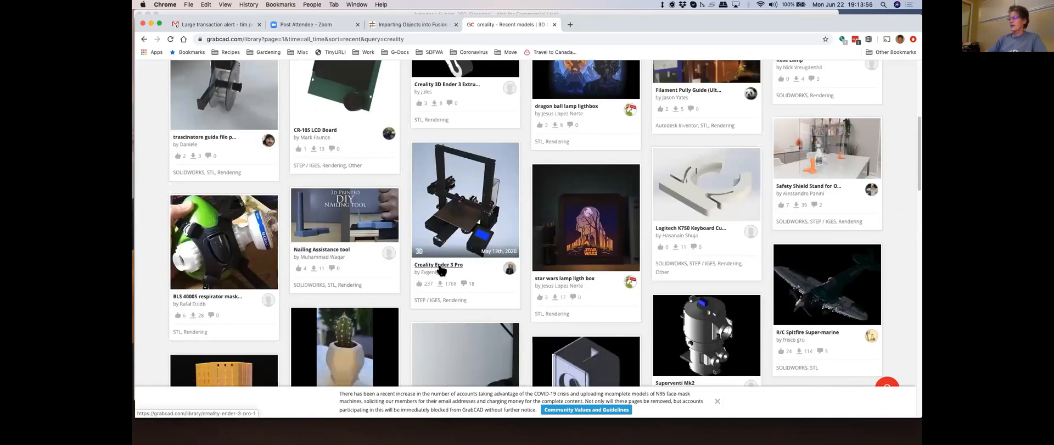
{"action": "scroll", "coordinate": [672, 178], "scroll_direction": "up", "scroll_amount": 10}
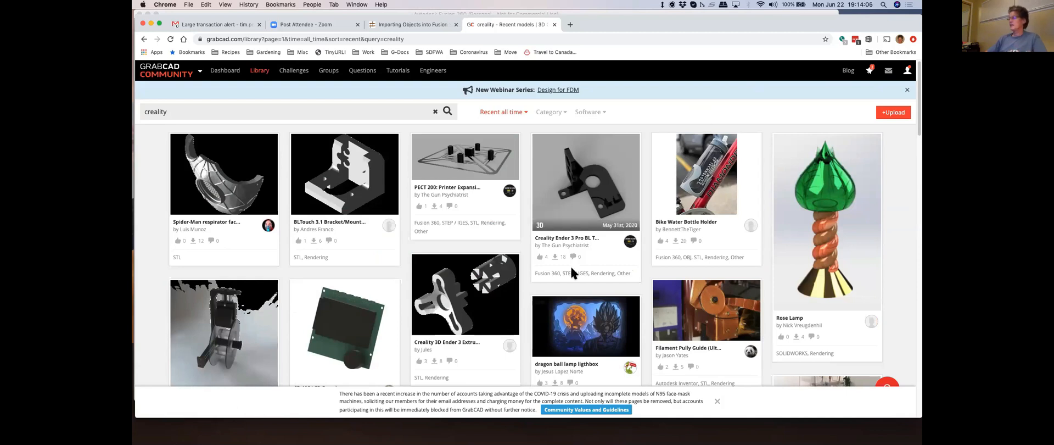
{"action": "scroll", "coordinate": [570, 265], "scroll_direction": "down", "scroll_amount": 5}
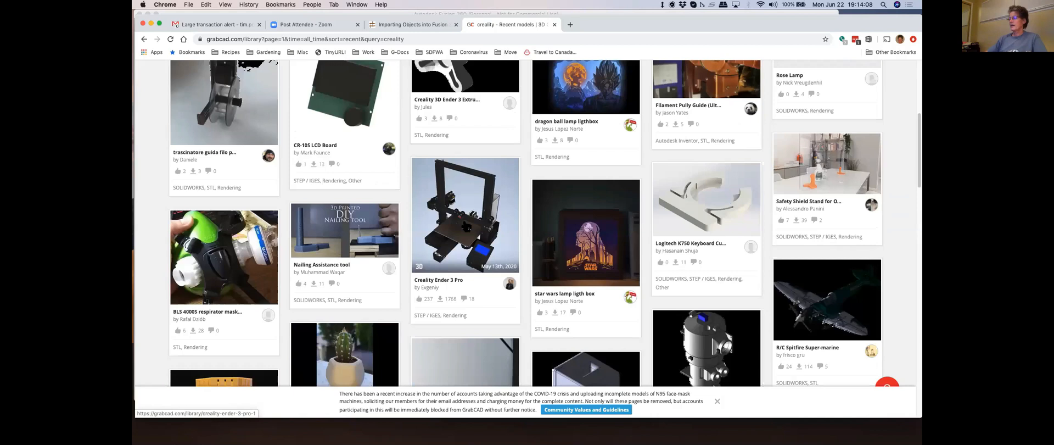
Step: View the Creality Ender 3 Pro model page and return to the "creality" search results
{"action": "left_click", "coordinate": [464, 226]}
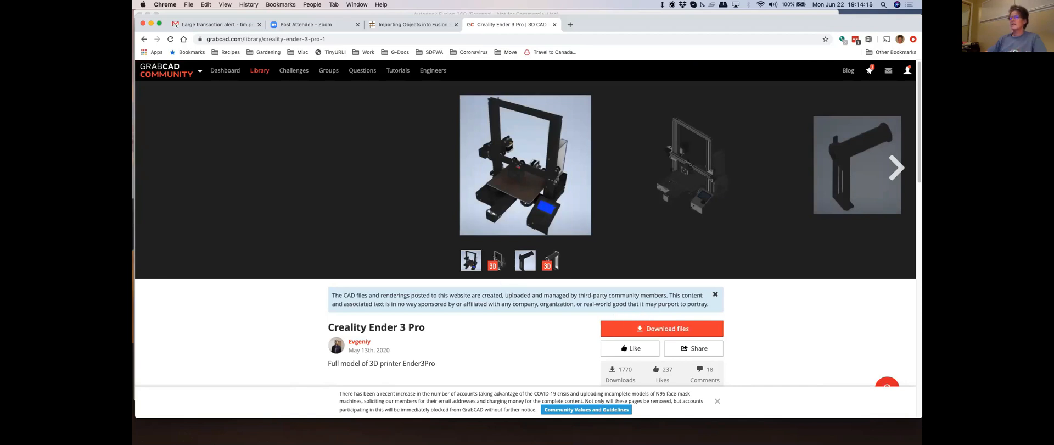
{"action": "left_click", "coordinate": [144, 39]}
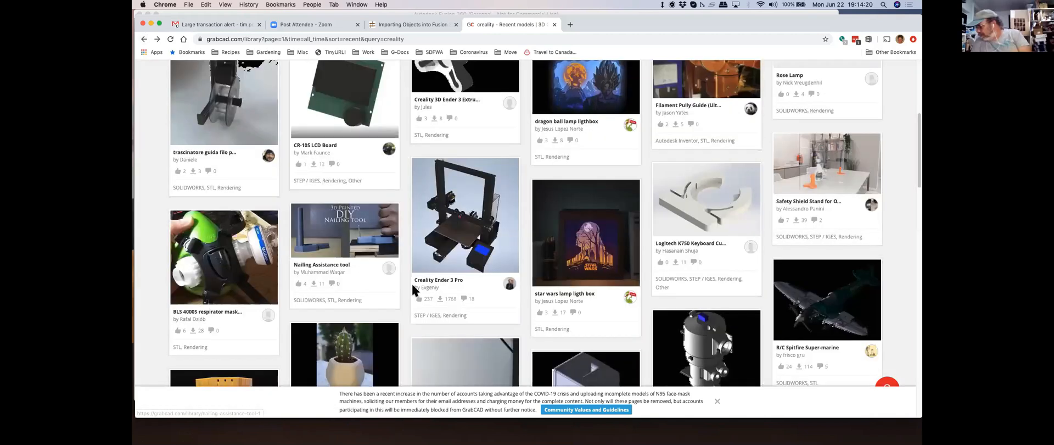
{"action": "scroll", "coordinate": [434, 302], "scroll_direction": "down", "scroll_amount": 2}
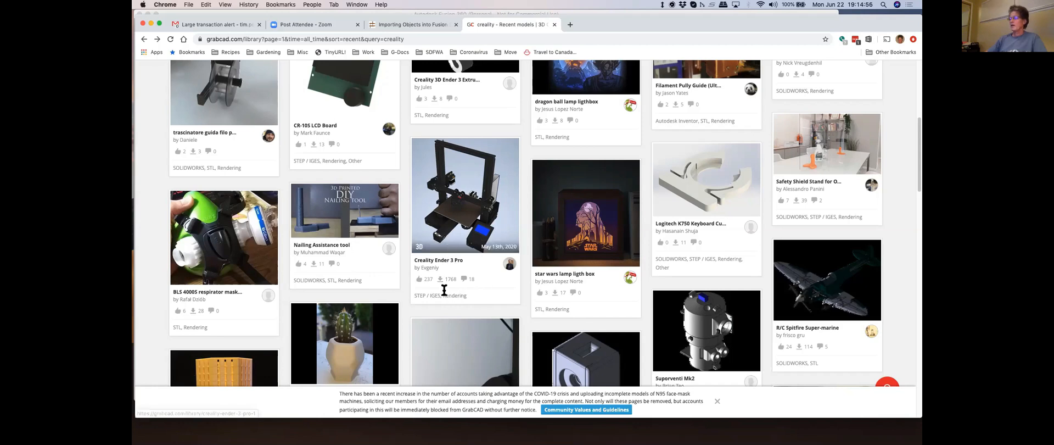
Step: Open the Creality Ender 3 Pro model page and look through its list of downloadable files
{"action": "left_click", "coordinate": [455, 216]}
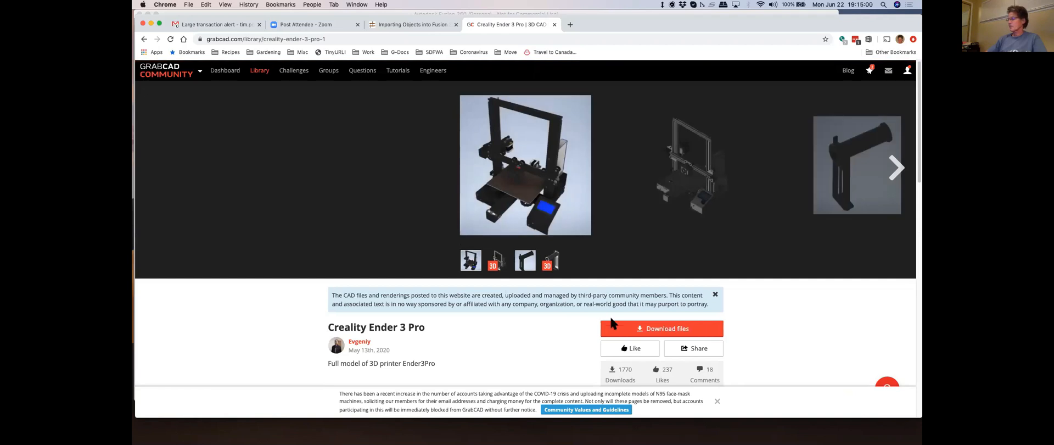
{"action": "scroll", "coordinate": [607, 321], "scroll_direction": "down", "scroll_amount": 3}
{"action": "scroll", "coordinate": [566, 321], "scroll_direction": "down", "scroll_amount": 4}
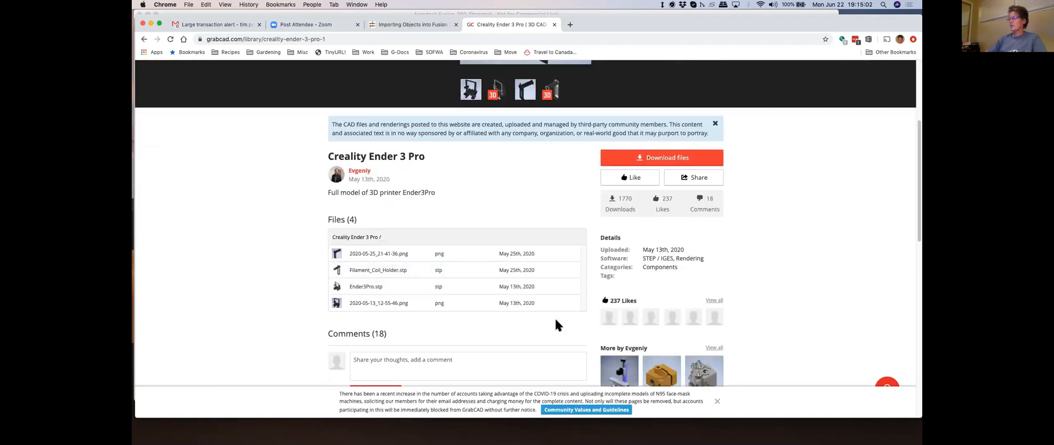
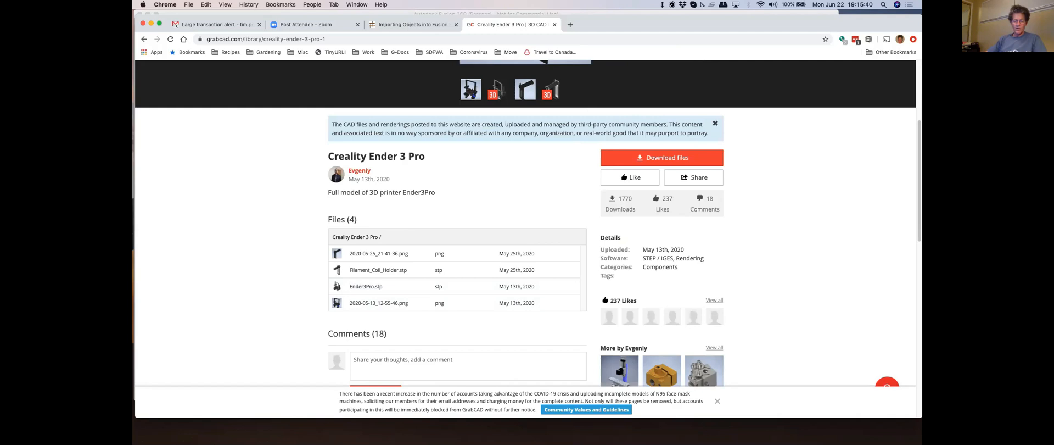
Step: Switch to Fusion 360 and open Ender3Pro.stp from the computer's Outbox folder as a new design
{"action": "key", "text": "super+Tab"}
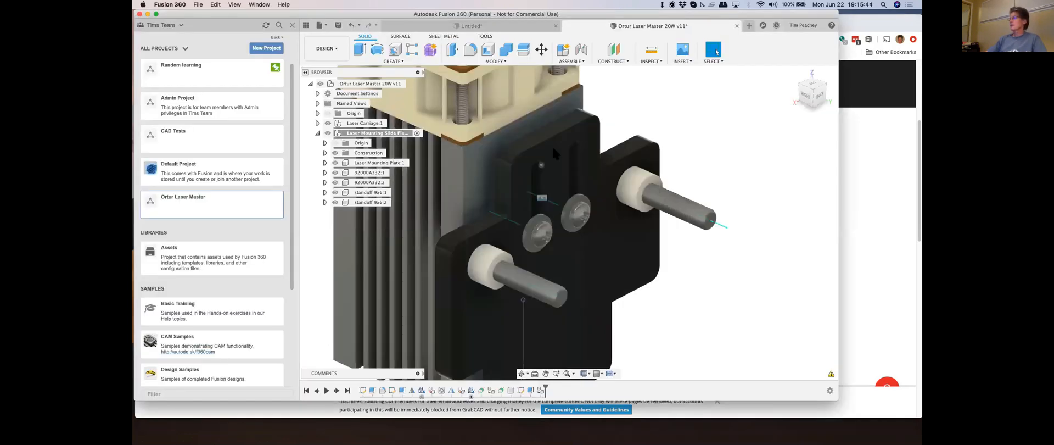
{"action": "left_click", "coordinate": [502, 26]}
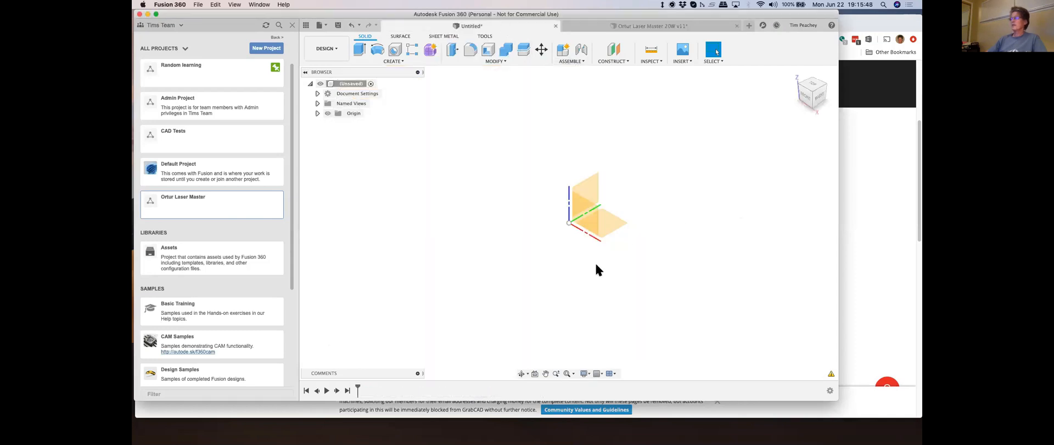
{"action": "left_click", "coordinate": [198, 5]}
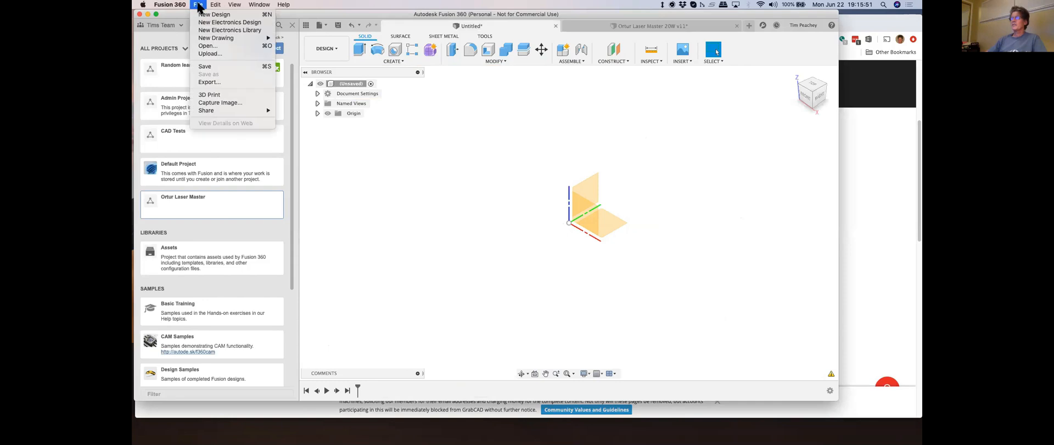
{"action": "left_click", "coordinate": [211, 47]}
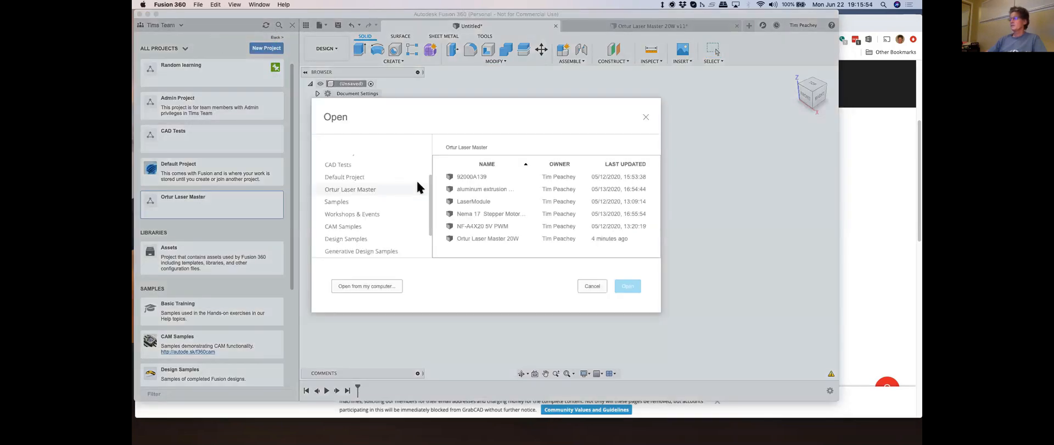
{"action": "left_click", "coordinate": [365, 286]}
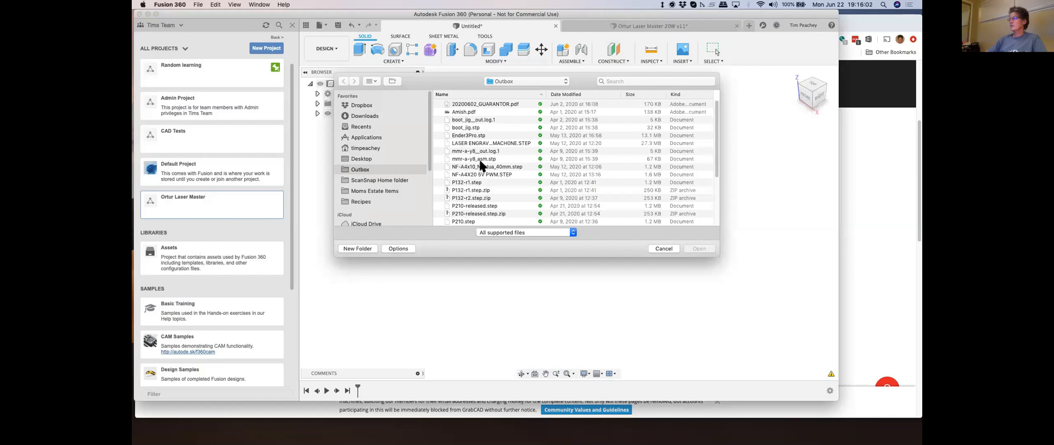
{"action": "left_click", "coordinate": [468, 137]}
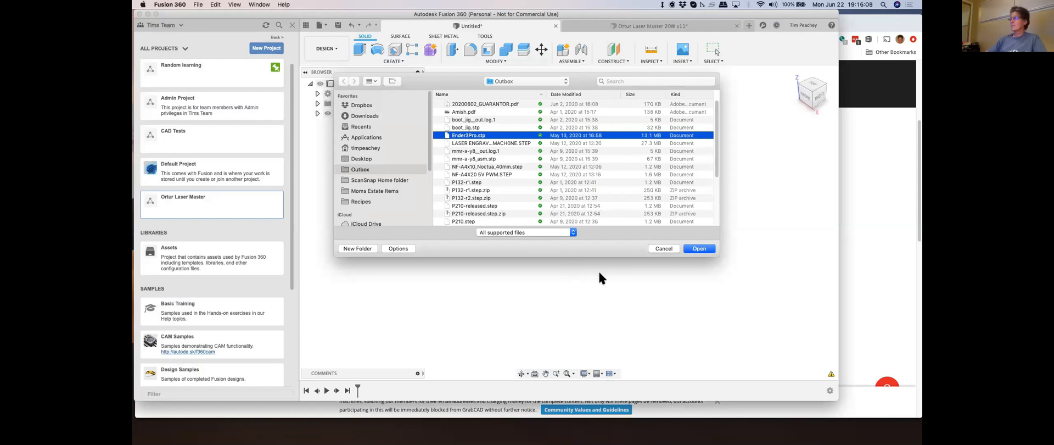
{"action": "left_click", "coordinate": [464, 158]}
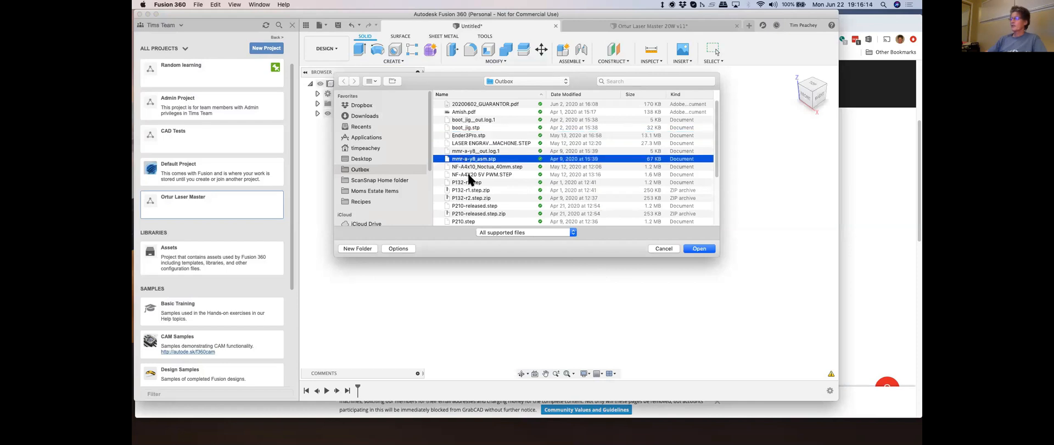
{"action": "left_click", "coordinate": [469, 175]}
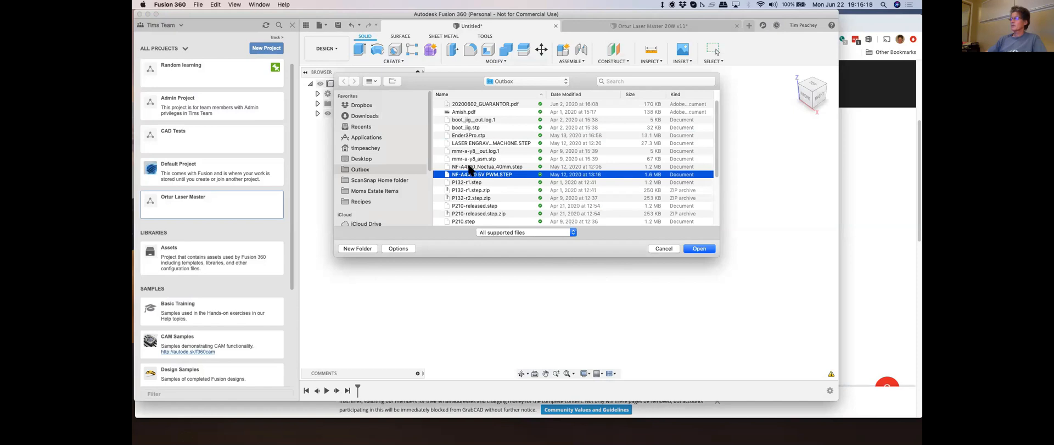
{"action": "left_click", "coordinate": [469, 136]}
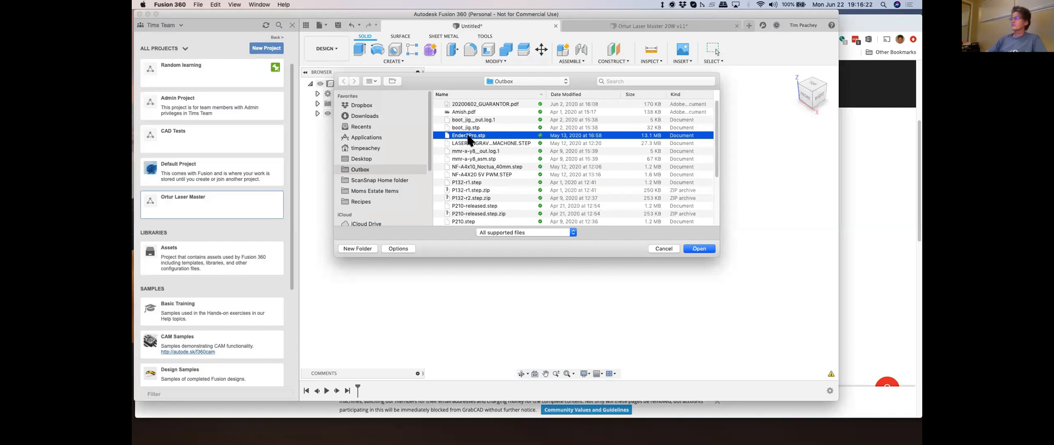
{"action": "left_click", "coordinate": [700, 248]}
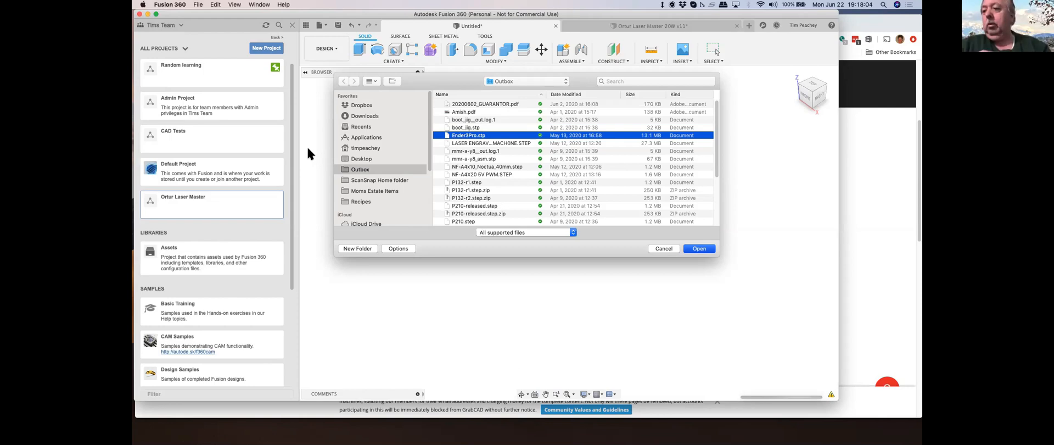
{"action": "key", "text": "Return"}
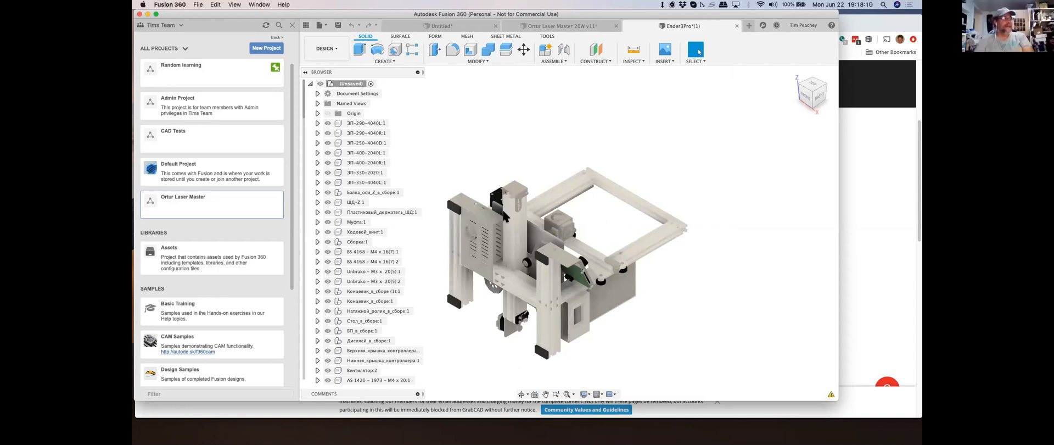
Step: Examine the imported Ender 3 Pro assembly from below, from the home and top views, and from an angle
{"action": "middle_click_drag", "start_coordinate": [602, 220], "coordinate": [530, 233], "text": "shift"}
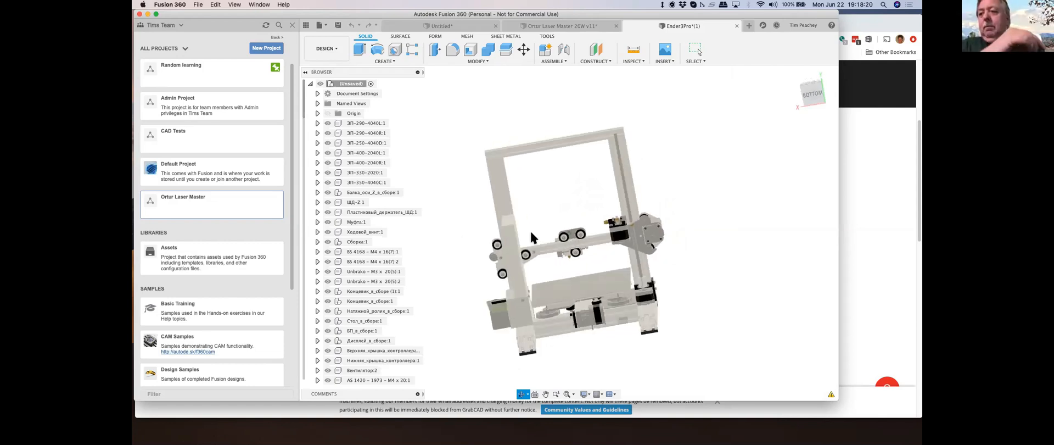
{"action": "middle_click_drag", "start_coordinate": [537, 279], "coordinate": [675, 214], "text": "shift"}
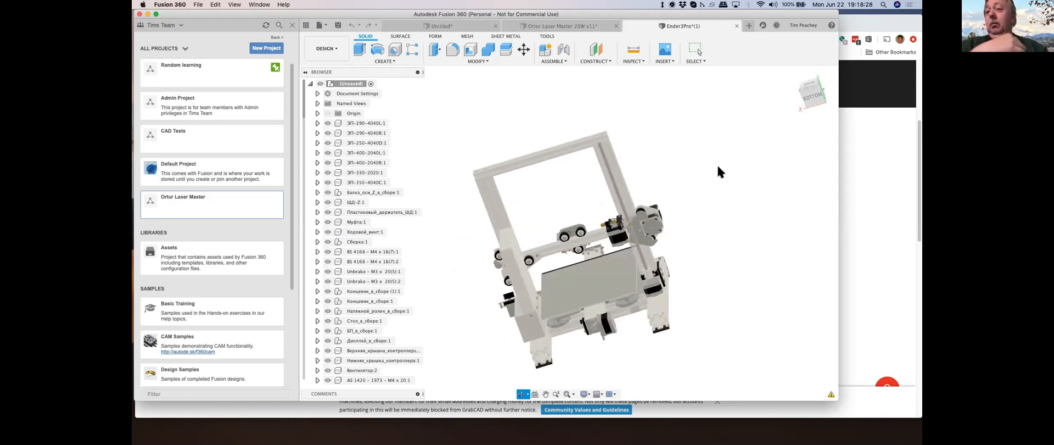
{"action": "left_click", "coordinate": [793, 72]}
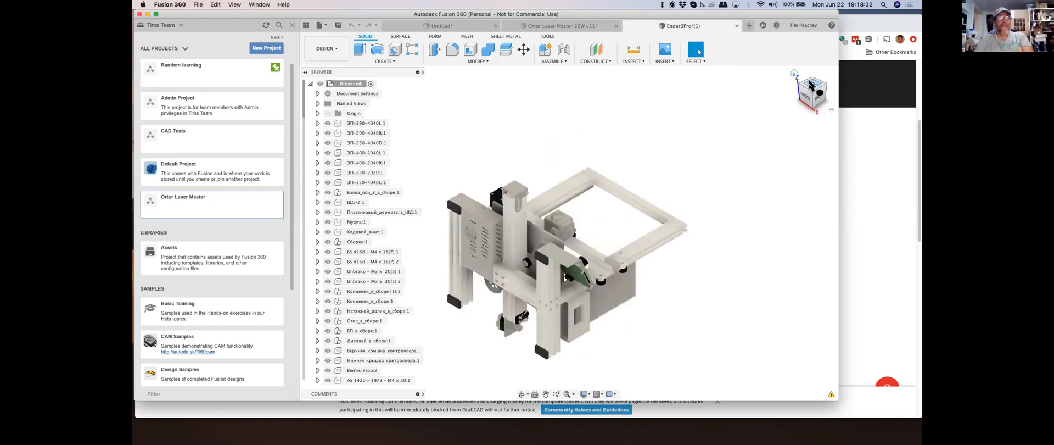
{"action": "left_click", "coordinate": [811, 85]}
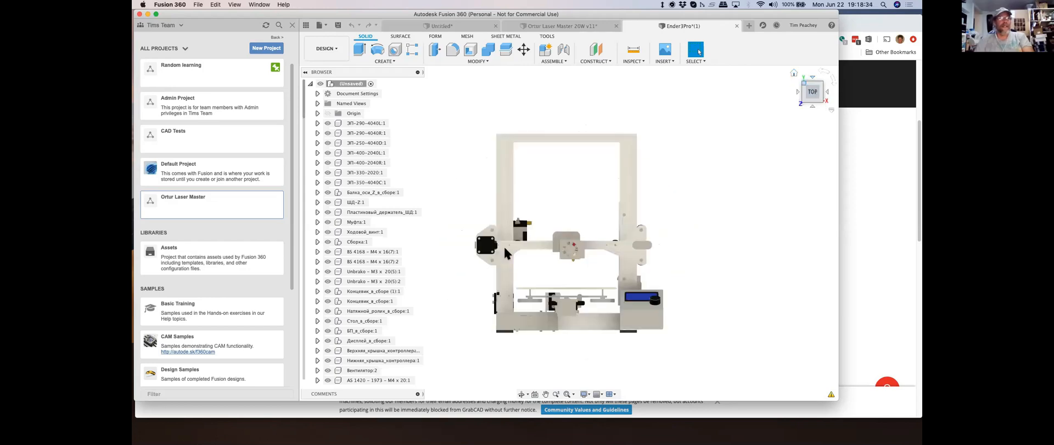
{"action": "middle_click_drag", "start_coordinate": [517, 233], "coordinate": [528, 275], "text": "shift"}
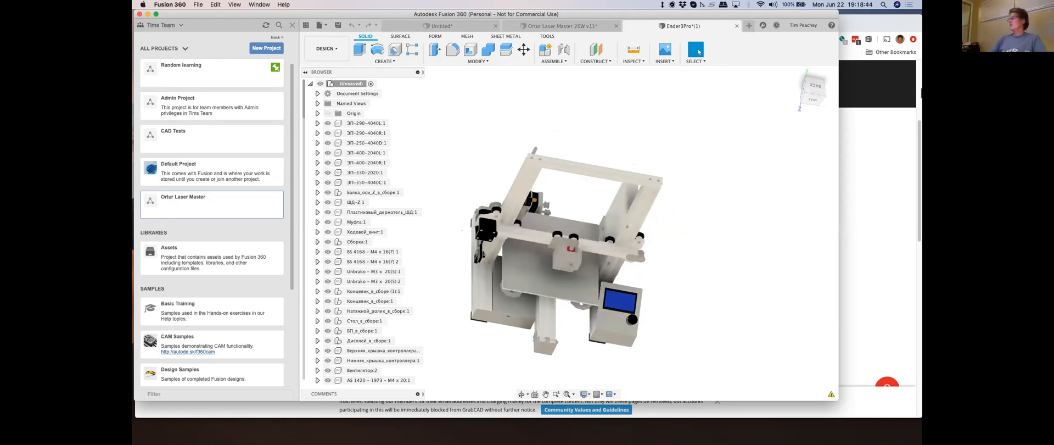
{"action": "left_click", "coordinate": [874, 165]}
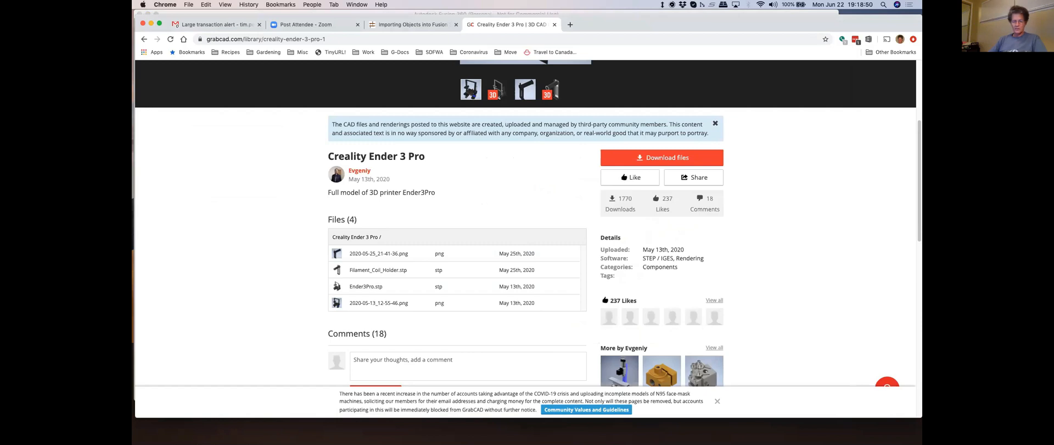
{"action": "key", "text": "super+Tab"}
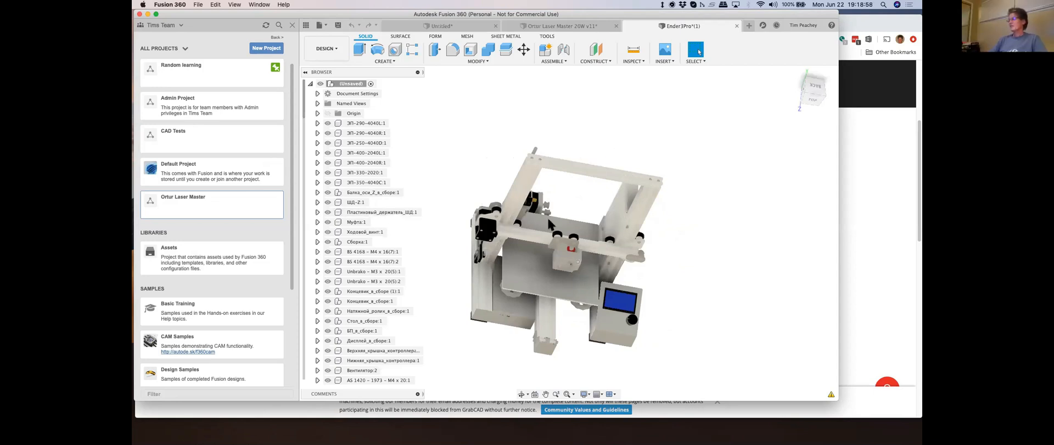
Step: Pick a roller on the extruder carriage, then highlight its parent assembly Балка_оси_Z_в_сборе:1 and expand it to examine its components
{"action": "scroll", "coordinate": [513, 242], "scroll_direction": "up", "scroll_amount": 4}
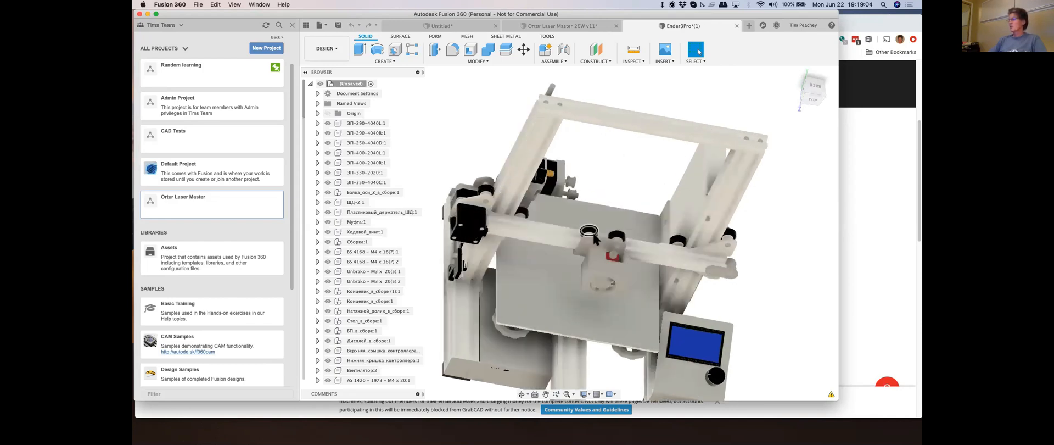
{"action": "scroll", "coordinate": [589, 230], "scroll_direction": "up", "scroll_amount": 5}
{"action": "scroll", "coordinate": [592, 222], "scroll_direction": "up", "scroll_amount": 4}
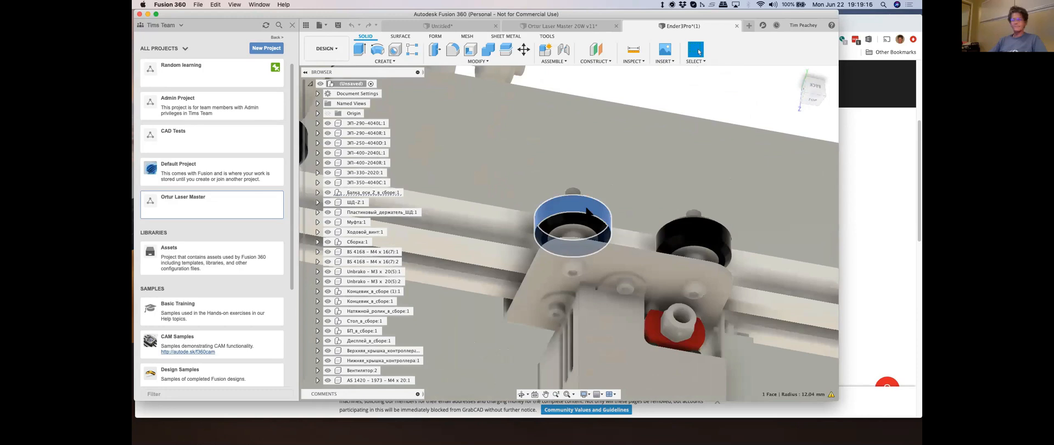
{"action": "left_click", "coordinate": [579, 211]}
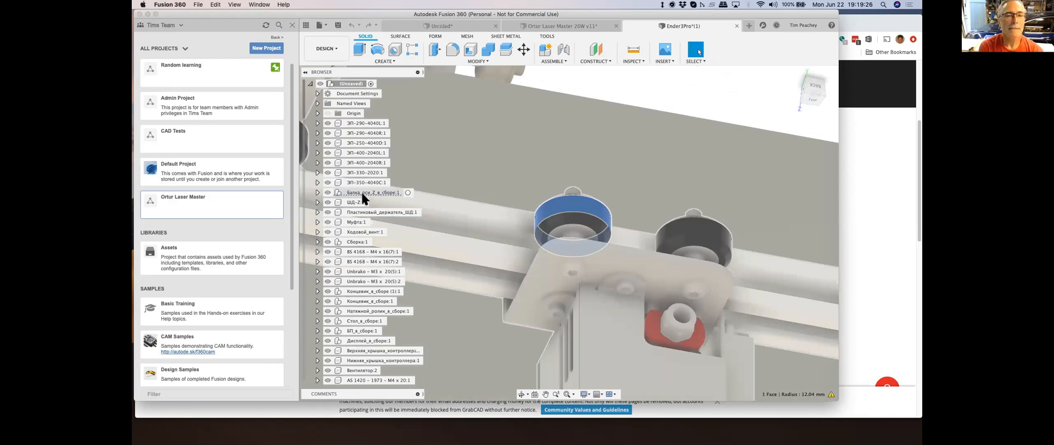
{"action": "left_click", "coordinate": [347, 193]}
{"action": "left_click", "coordinate": [318, 191]}
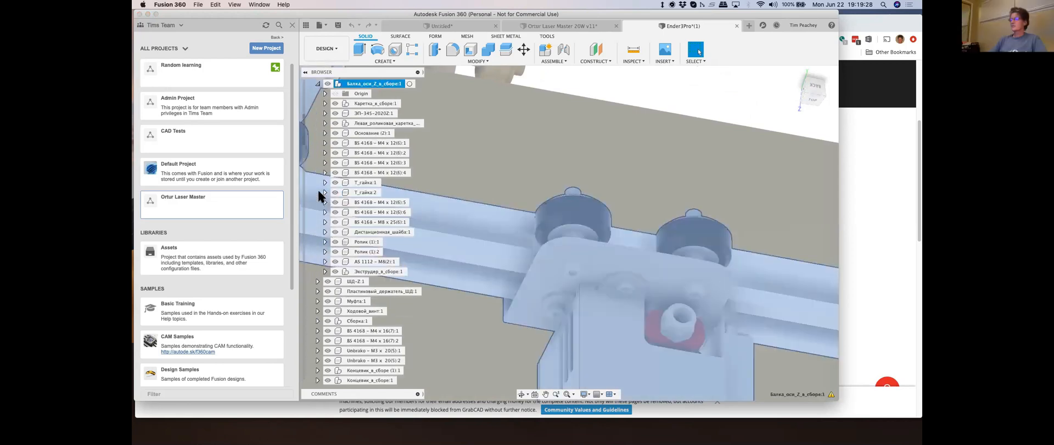
{"action": "scroll", "coordinate": [456, 203], "scroll_direction": "down", "scroll_amount": 5}
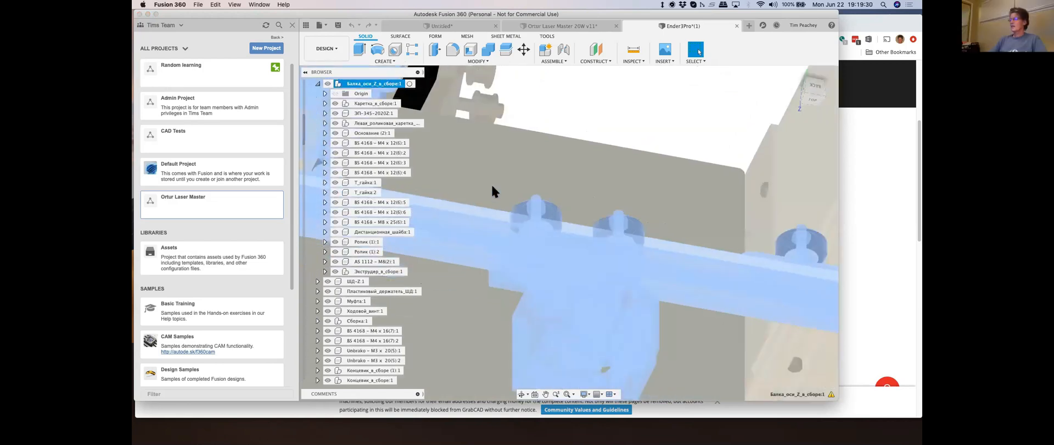
{"action": "scroll", "coordinate": [612, 212], "scroll_direction": "down", "scroll_amount": 10}
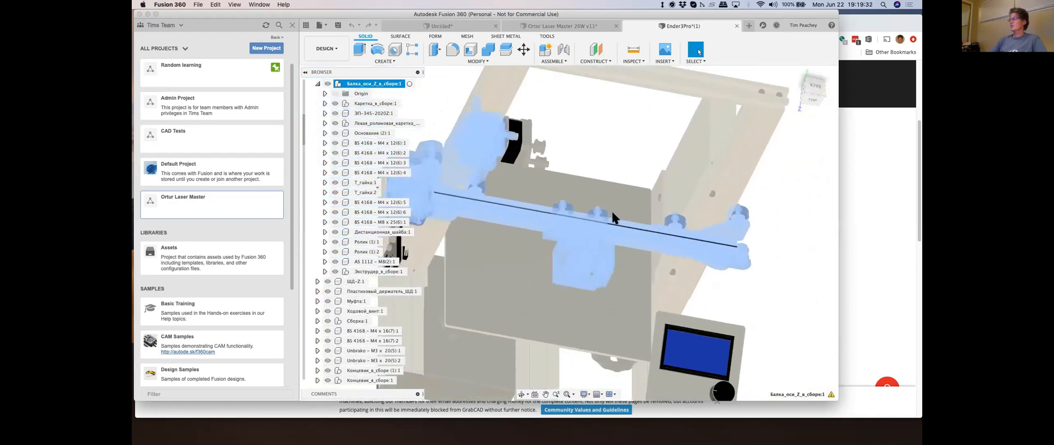
{"action": "scroll", "coordinate": [613, 213], "scroll_direction": "down", "scroll_amount": 2}
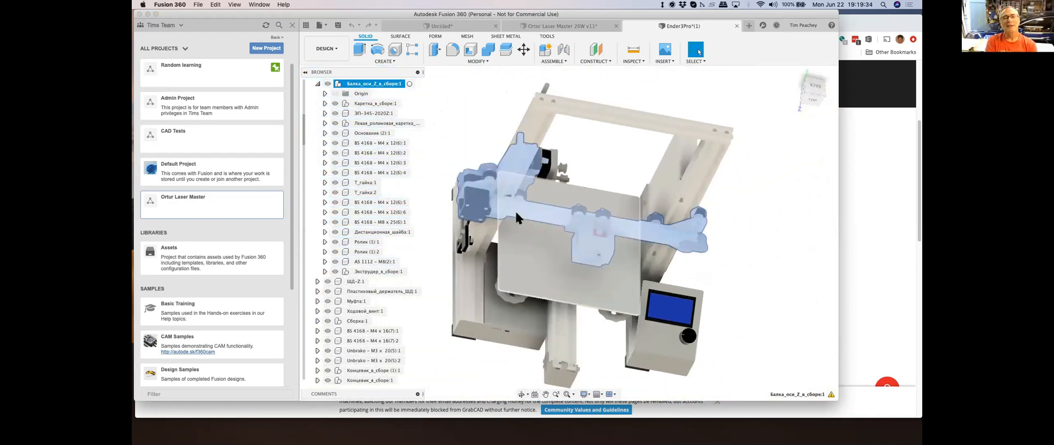
{"action": "left_click", "coordinate": [773, 199]}
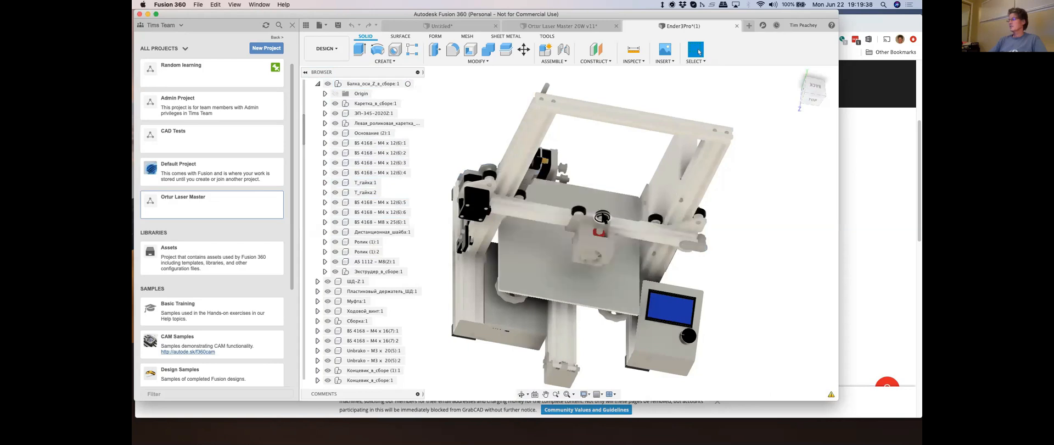
Step: Find the picked carriage roller, Ролик:9, inside Экструдер_в_сборе:1 and isolate it
{"action": "left_click", "coordinate": [603, 215]}
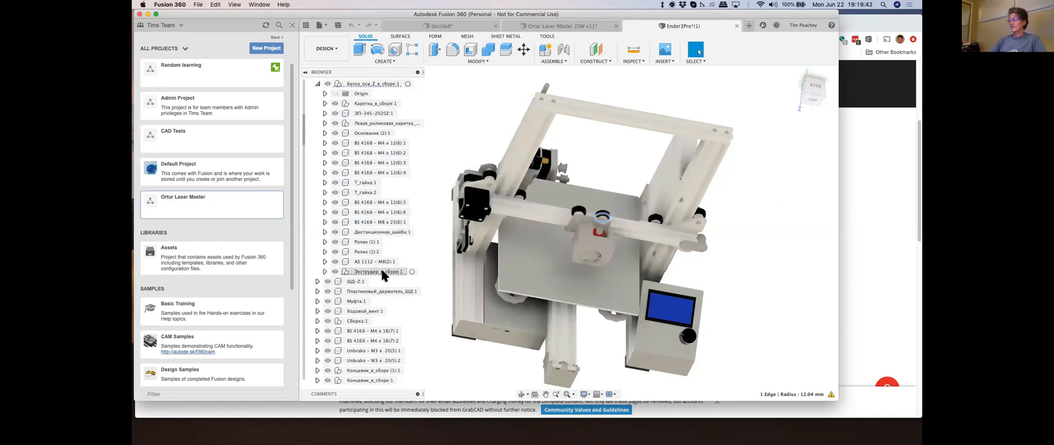
{"action": "left_click", "coordinate": [324, 271]}
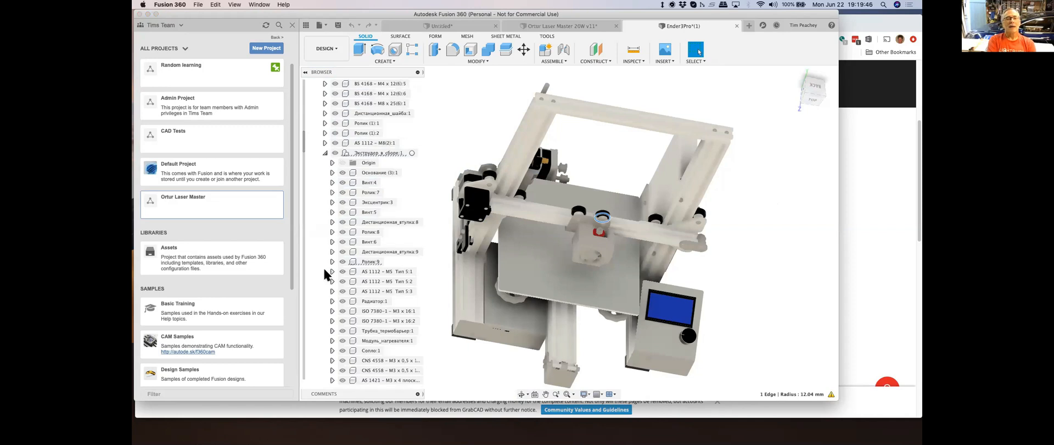
{"action": "left_click", "coordinate": [370, 262]}
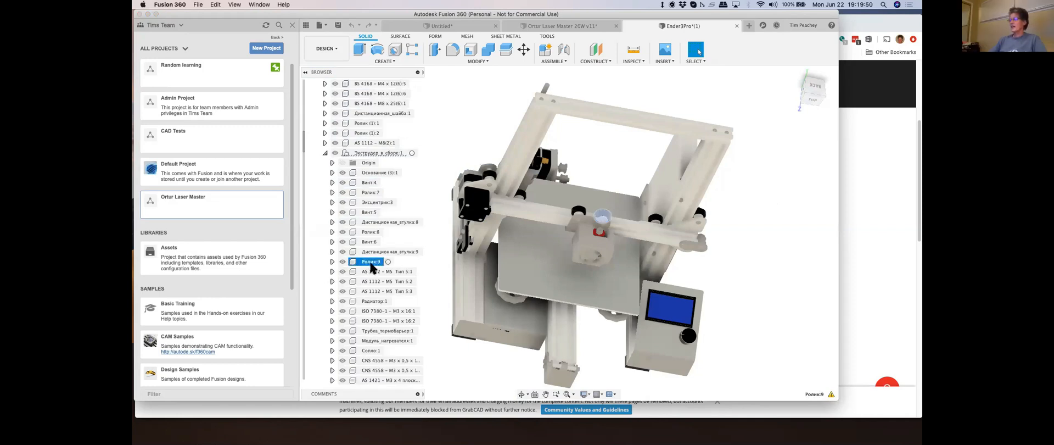
{"action": "right_click", "coordinate": [371, 267]}
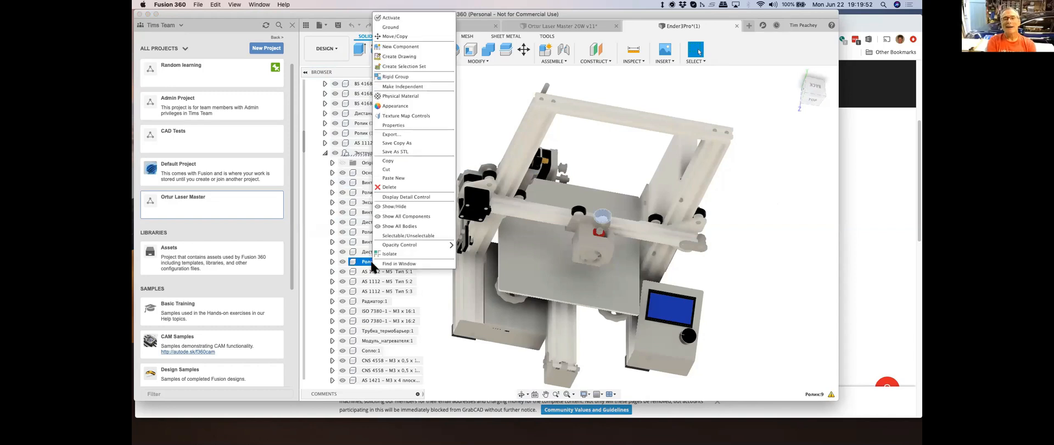
{"action": "left_click", "coordinate": [391, 254]}
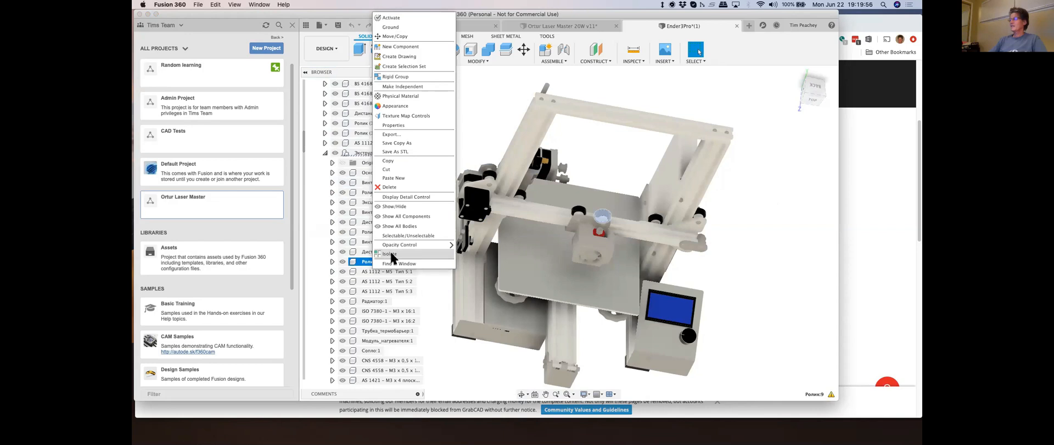
{"action": "left_click", "coordinate": [517, 241]}
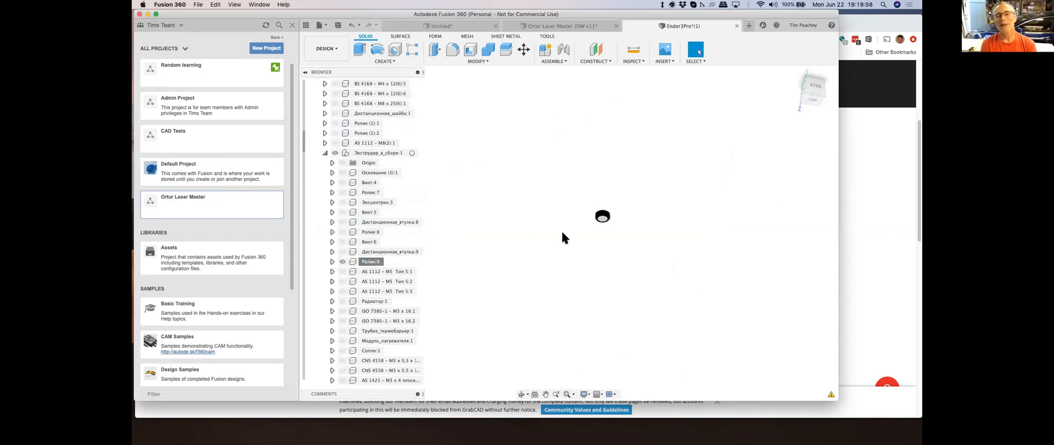
Step: Copy the isolated carriage roller component Ролик:9 from the Ender 3 Pro design
{"action": "scroll", "coordinate": [610, 222], "scroll_direction": "up", "scroll_amount": 2}
{"action": "scroll", "coordinate": [609, 221], "scroll_direction": "up", "scroll_amount": 4}
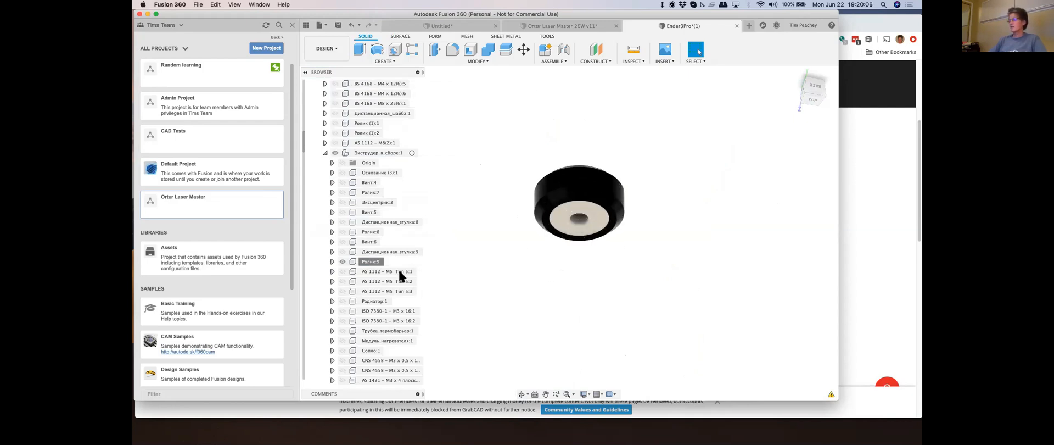
{"action": "right_click", "coordinate": [369, 262]}
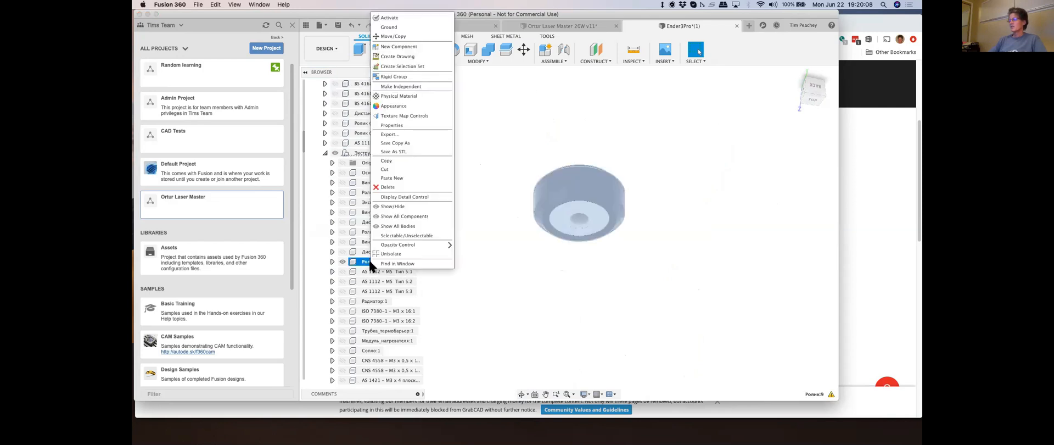
{"action": "left_click", "coordinate": [401, 159]}
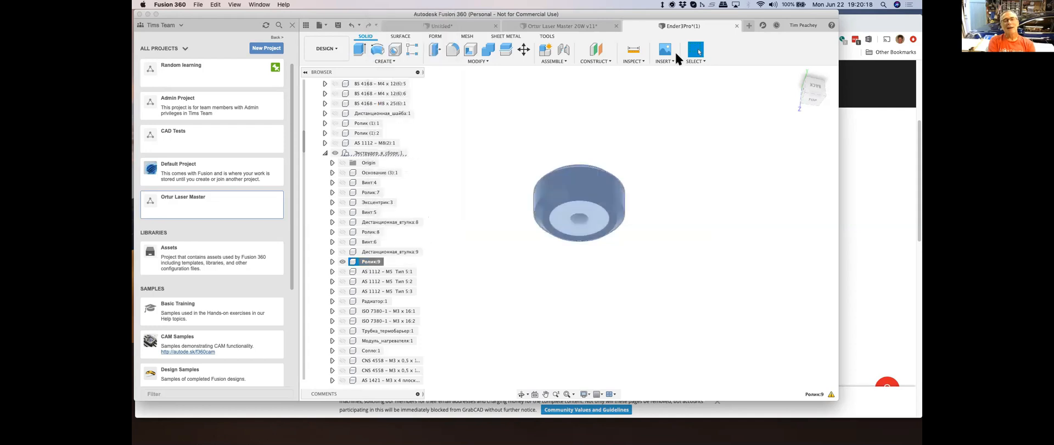
Step: Switch to the Ortur Laser Master 20W design and try to paste the copied roller into it
{"action": "left_click", "coordinate": [555, 25]}
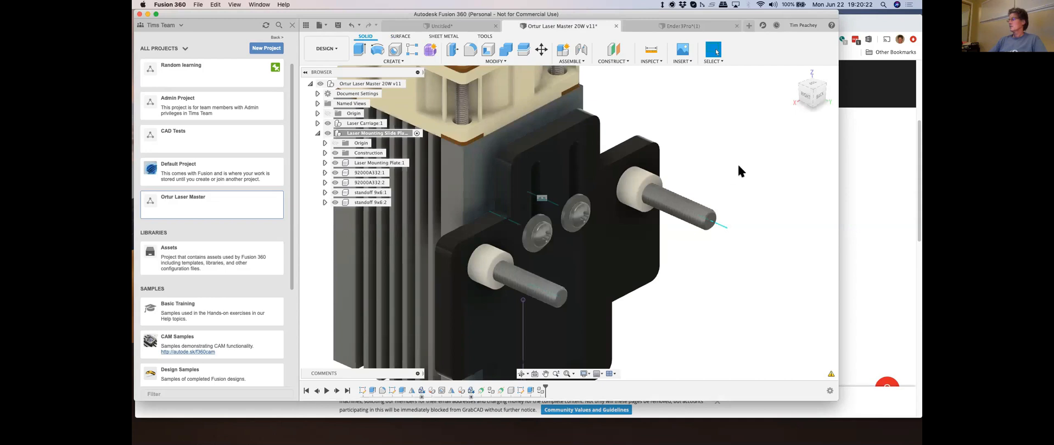
{"action": "right_click", "coordinate": [751, 143]}
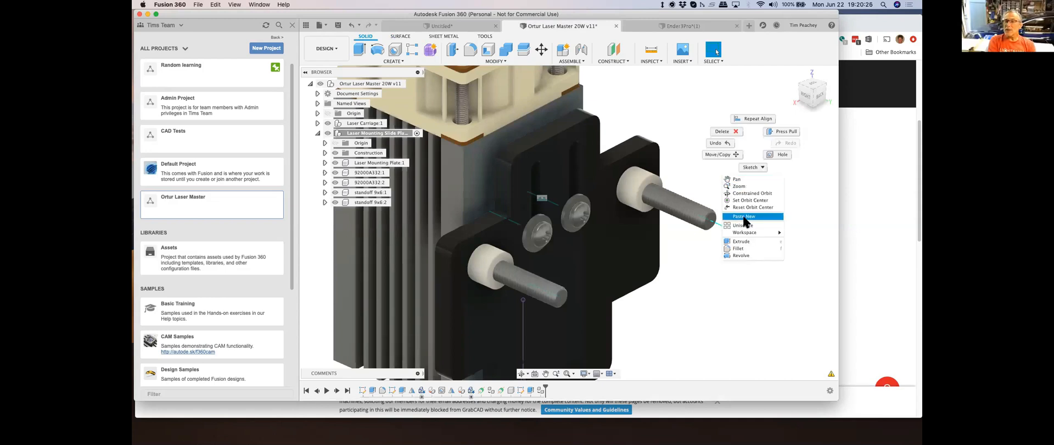
{"action": "left_click", "coordinate": [236, 5]}
{"action": "mouse_move", "coordinate": [215, 5]}
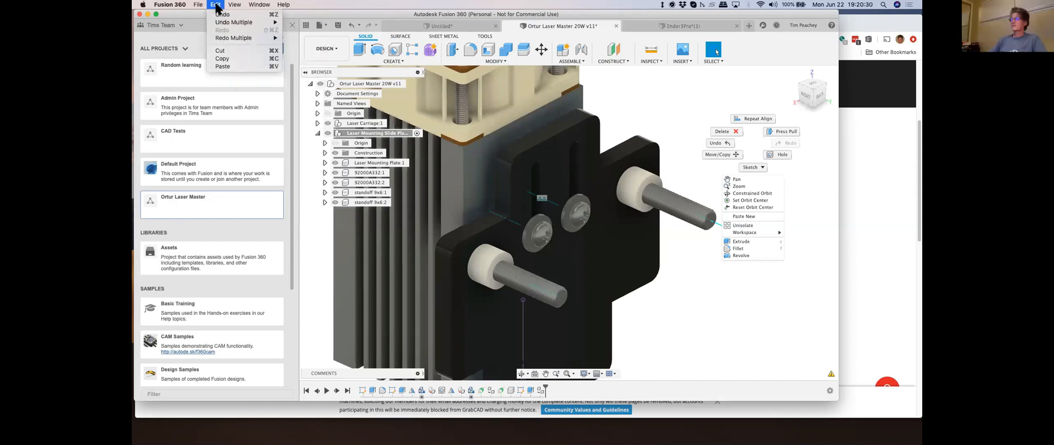
{"action": "left_click", "coordinate": [228, 59]}
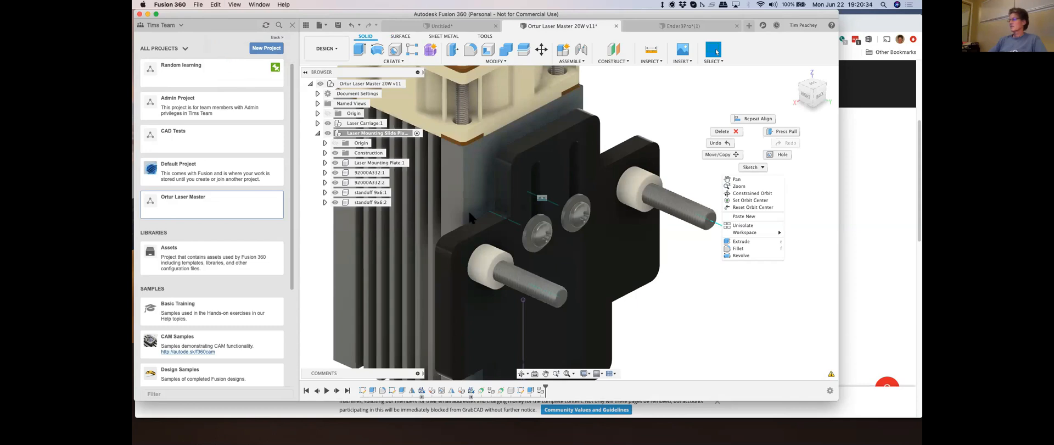
{"action": "left_click", "coordinate": [661, 275]}
{"action": "scroll", "coordinate": [662, 274], "scroll_direction": "down", "scroll_amount": 6}
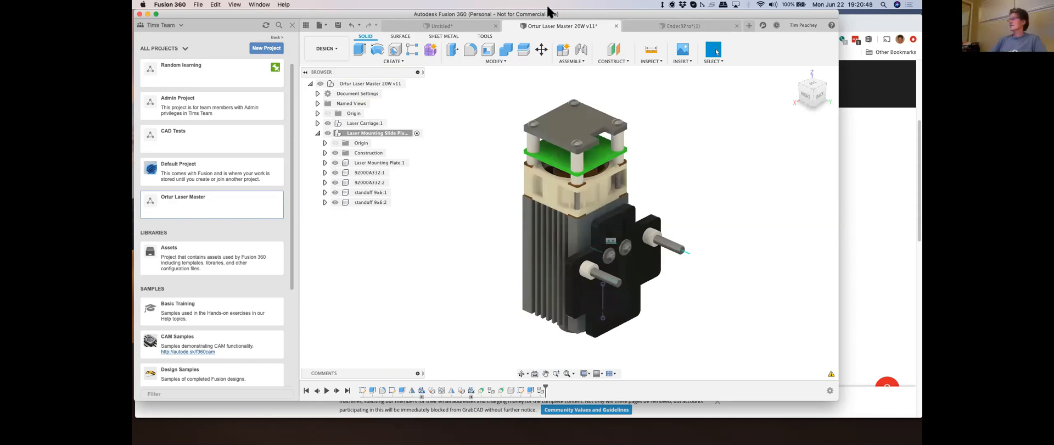
Step: Copy roller Ролик:9 again from the Ender3Pro design and bring up the paste options in the Ortur Laser Master 20W design
{"action": "left_click_drag", "start_coordinate": [712, 13], "coordinate": [731, 37]}
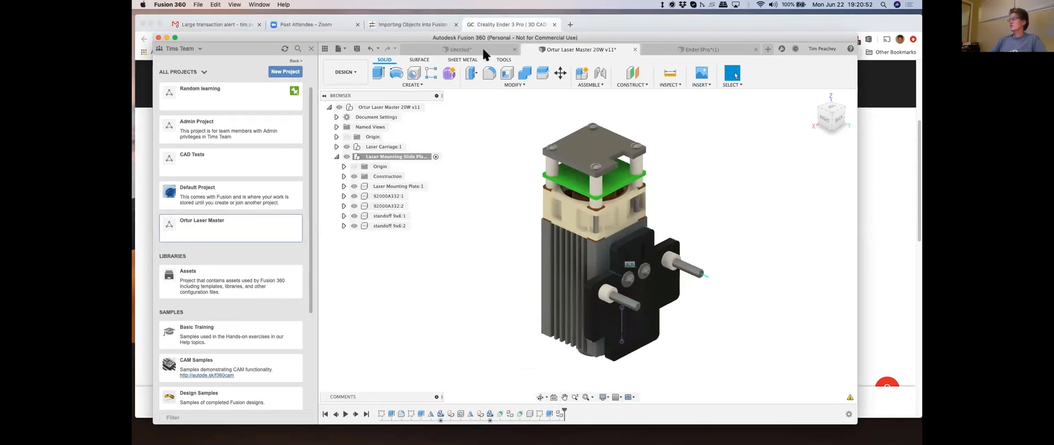
{"action": "left_click", "coordinate": [707, 49]}
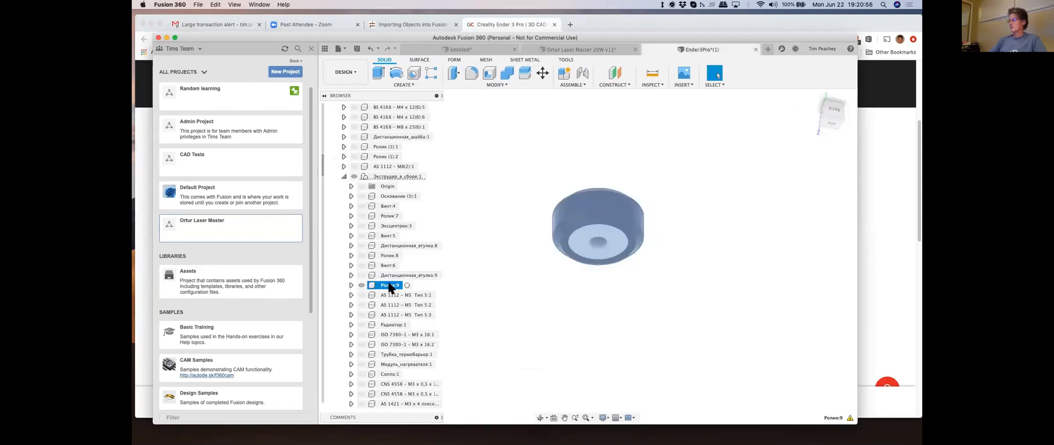
{"action": "right_click", "coordinate": [390, 285]}
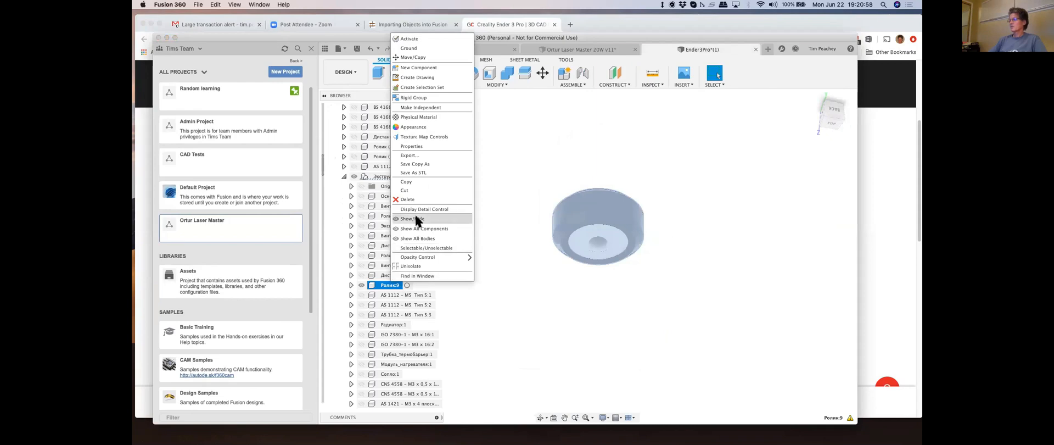
{"action": "left_click", "coordinate": [415, 181]}
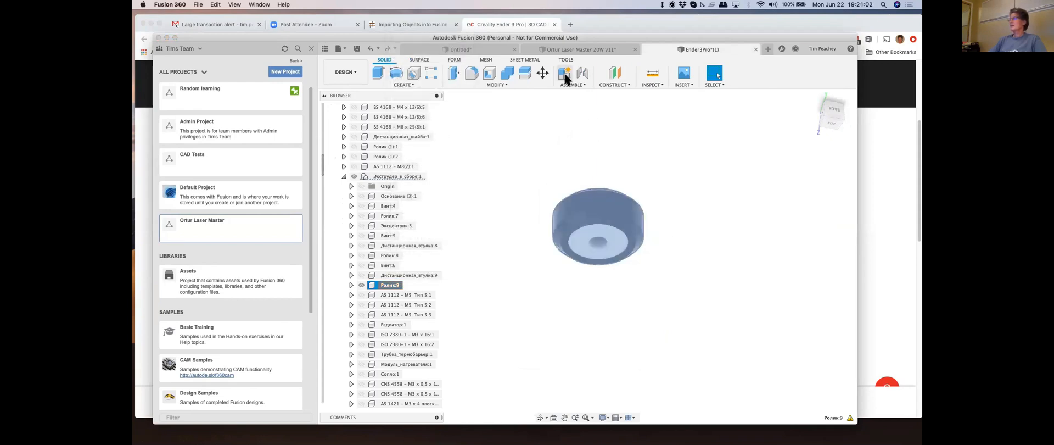
{"action": "left_click", "coordinate": [621, 50]}
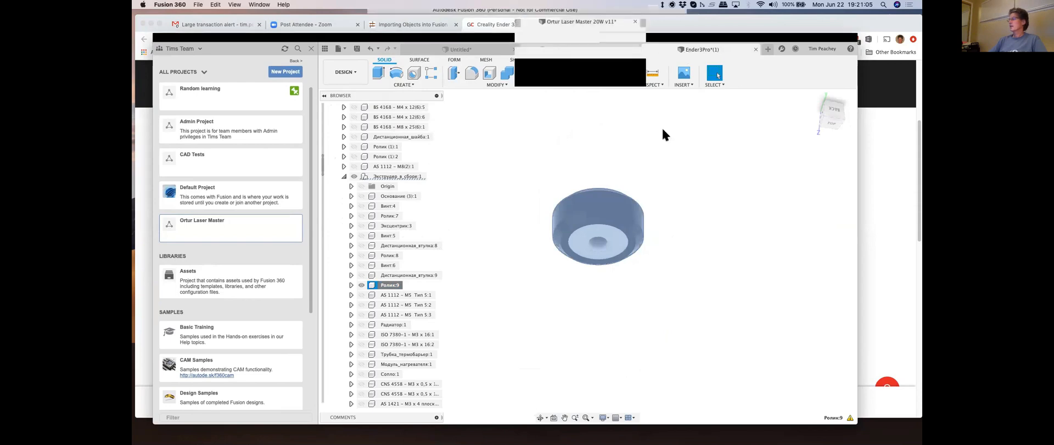
{"action": "right_click", "coordinate": [788, 297]}
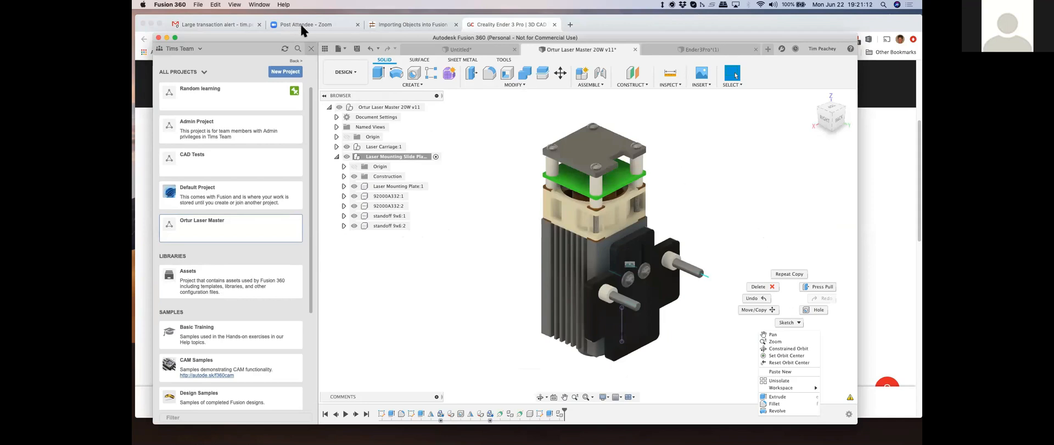
Step: Try to paste the copied component into the Ortur Laser Master 20W design
{"action": "left_click", "coordinate": [215, 5]}
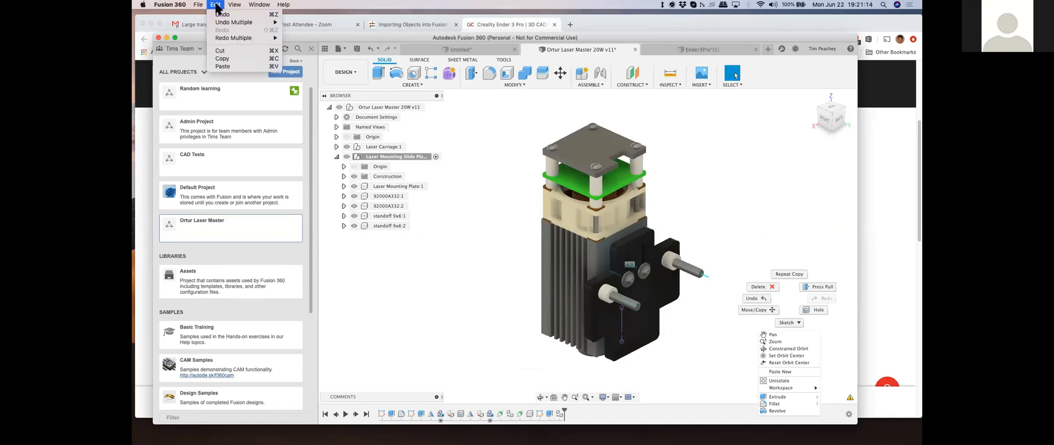
{"action": "left_click", "coordinate": [227, 67]}
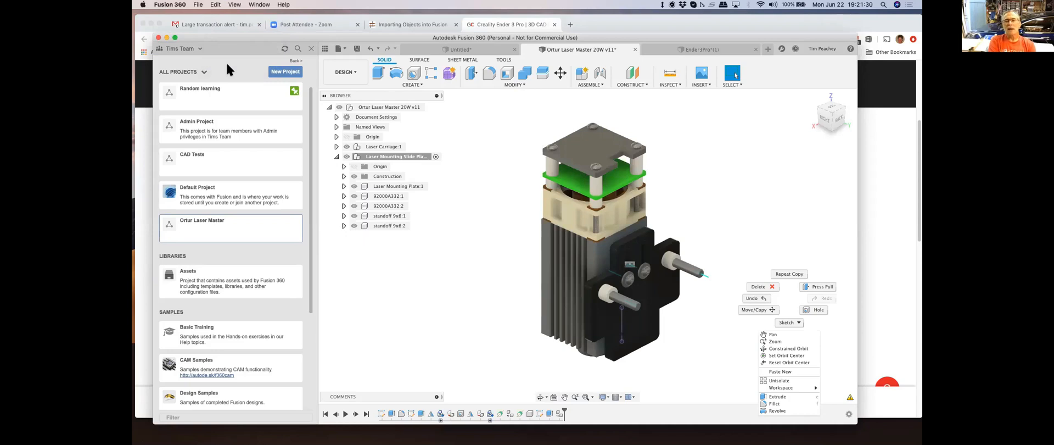
{"action": "left_click", "coordinate": [493, 172]}
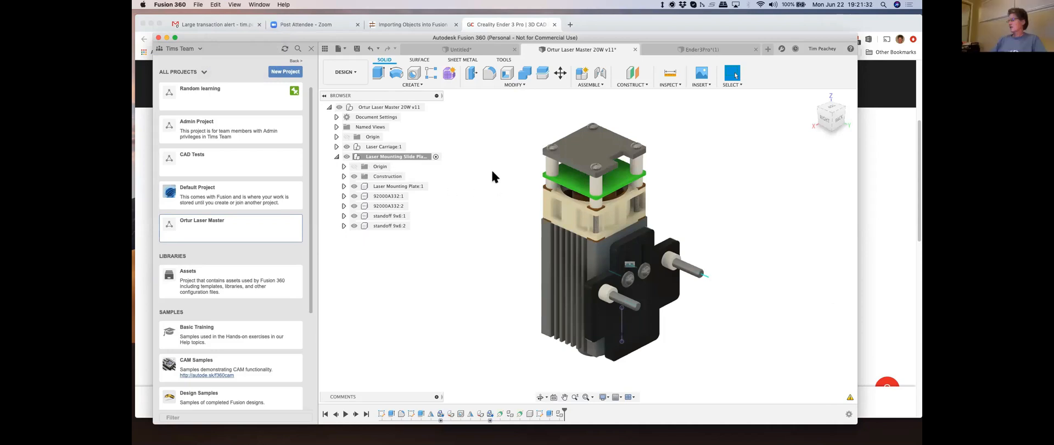
Step: Save a copy of the Ender3Pro wheel component Ролик:9 as "roller wheel" in the Ortur Laser Master project, and return to the Ortur Laser Master 20W design
{"action": "left_click", "coordinate": [715, 49]}
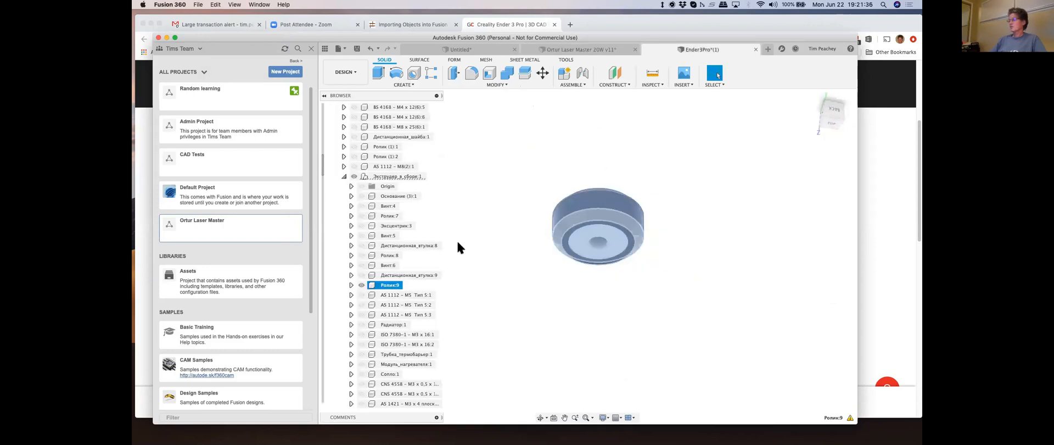
{"action": "right_click", "coordinate": [389, 284]}
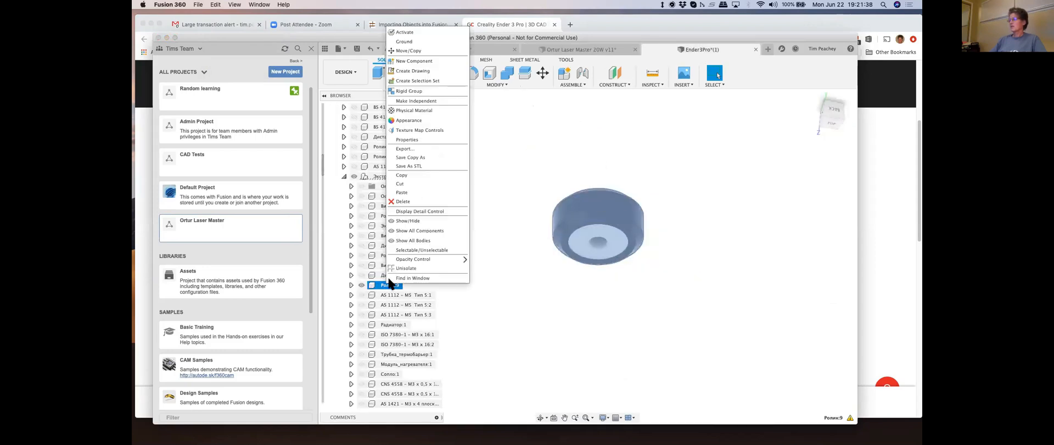
{"action": "left_click", "coordinate": [413, 157]}
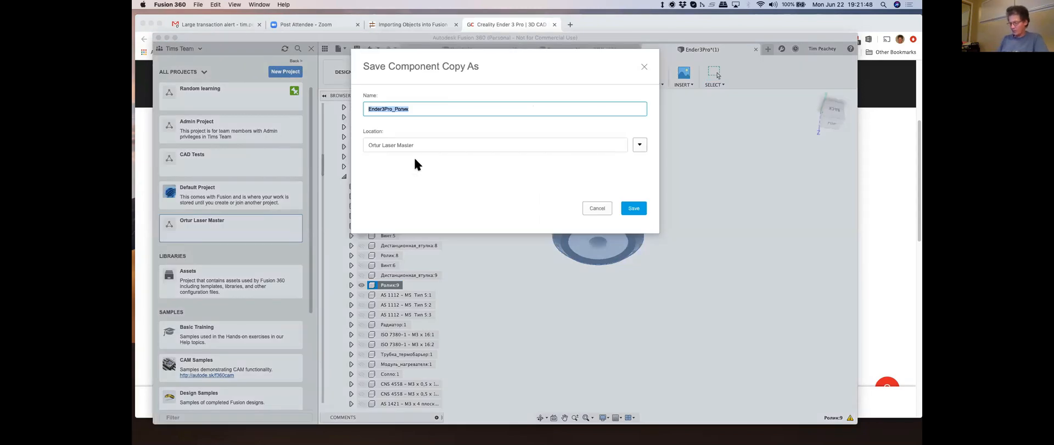
{"action": "type", "text": "roller_"}
{"action": "key", "text": "BackSpace"}
{"action": "type", "text": "wheel"}
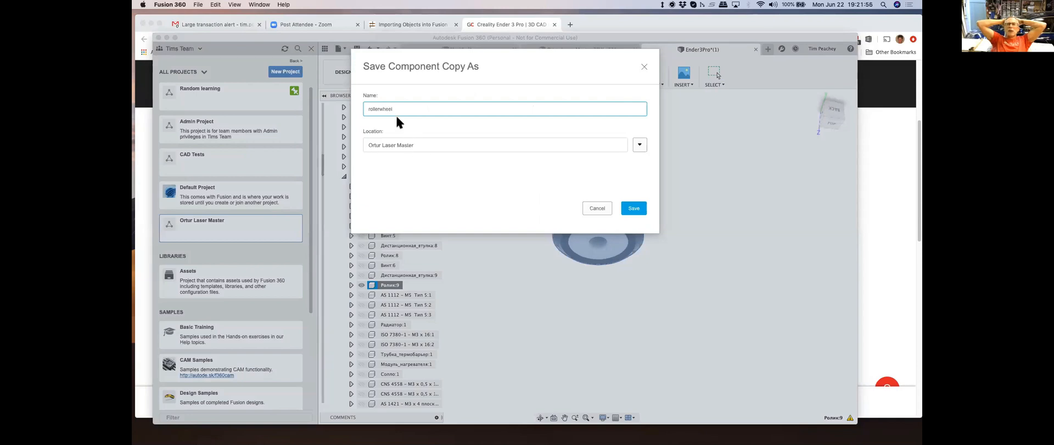
{"action": "left_click", "coordinate": [380, 108]}
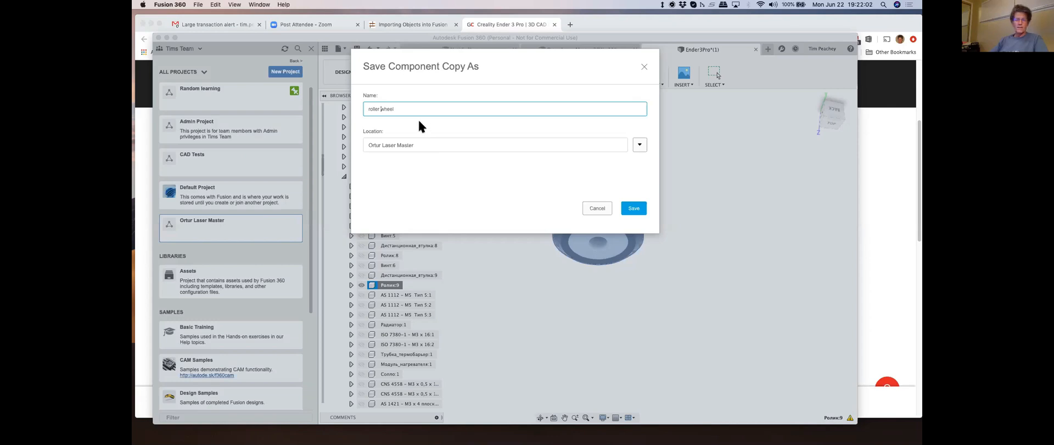
{"action": "left_click", "coordinate": [635, 210]}
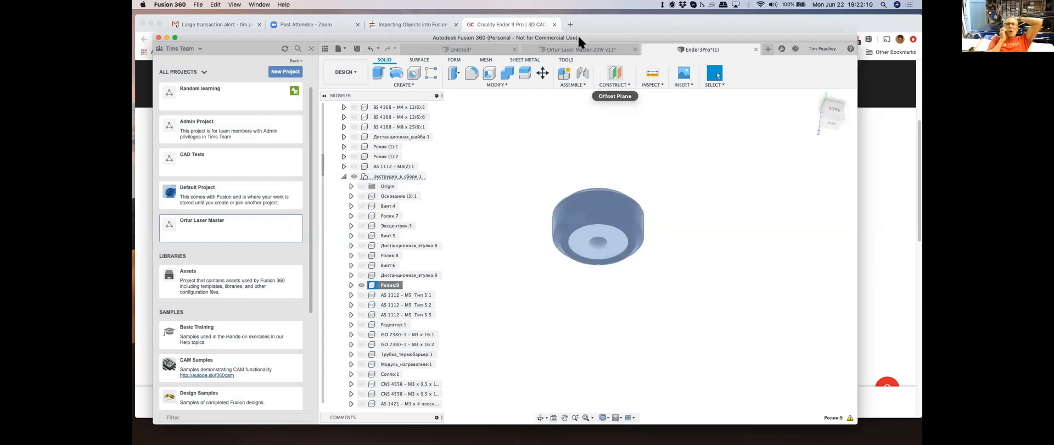
{"action": "left_click", "coordinate": [581, 54]}
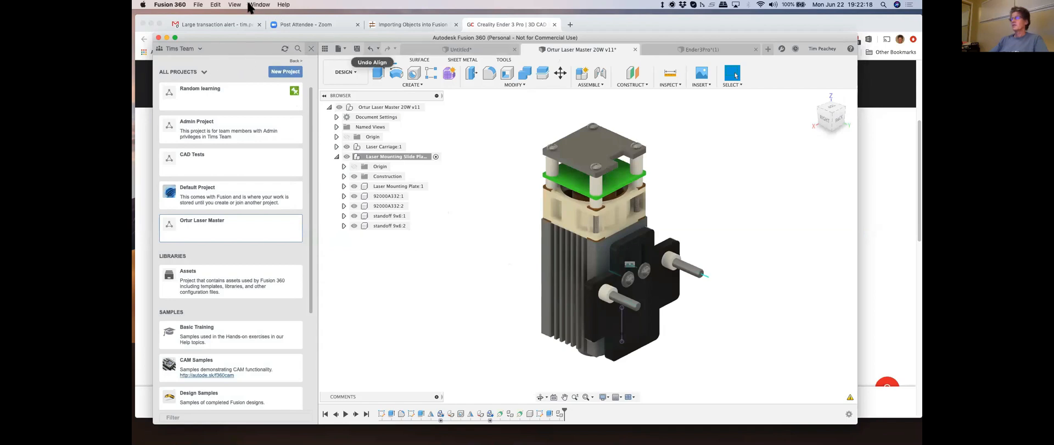
{"action": "left_click", "coordinate": [197, 5]}
{"action": "mouse_move", "coordinate": [205, 39]}
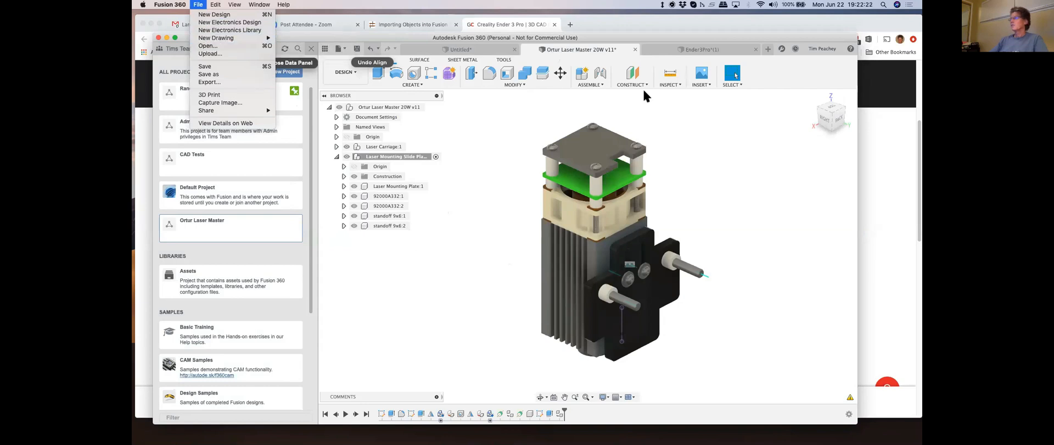
{"action": "left_click", "coordinate": [708, 99]}
{"action": "left_click", "coordinate": [702, 82]}
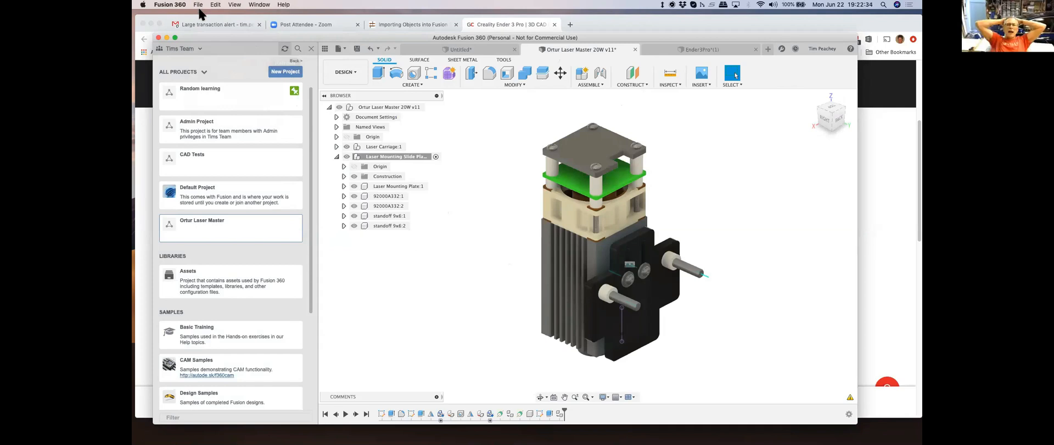
{"action": "left_click", "coordinate": [595, 84]}
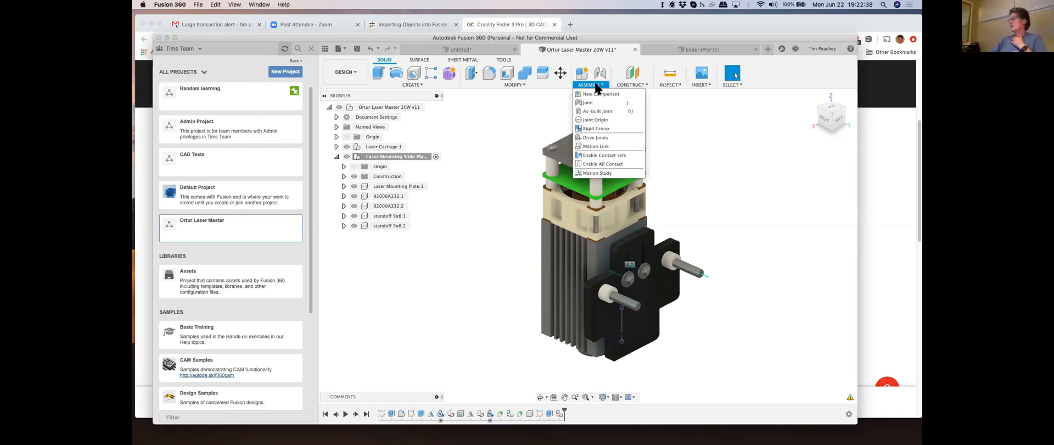
{"action": "left_click", "coordinate": [640, 86]}
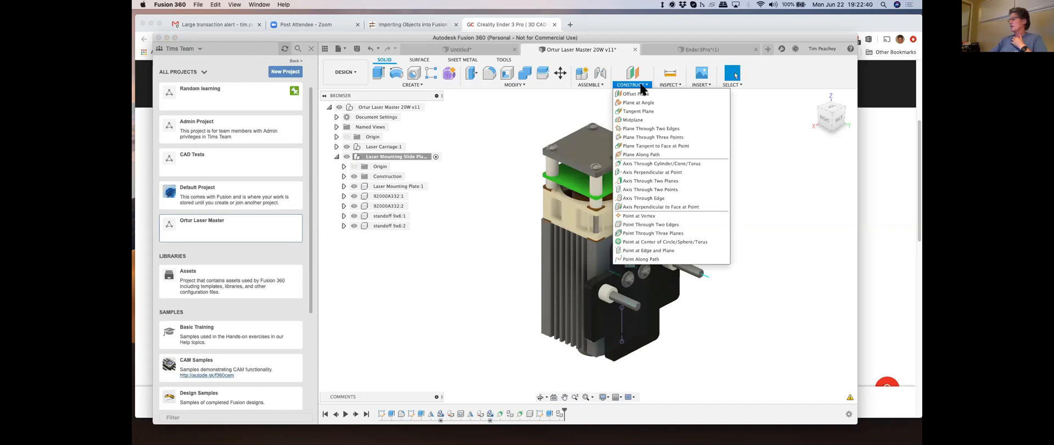
{"action": "left_click", "coordinate": [667, 85]}
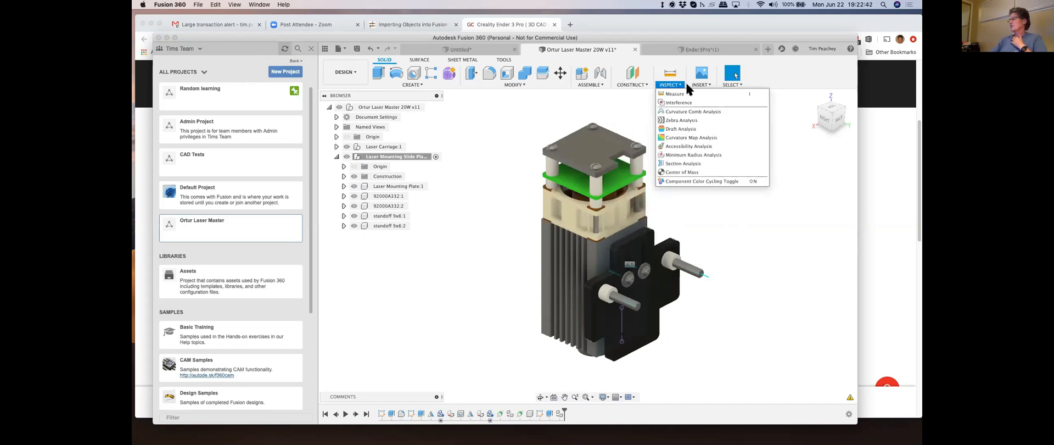
{"action": "left_click", "coordinate": [712, 86]}
{"action": "left_click", "coordinate": [737, 86]}
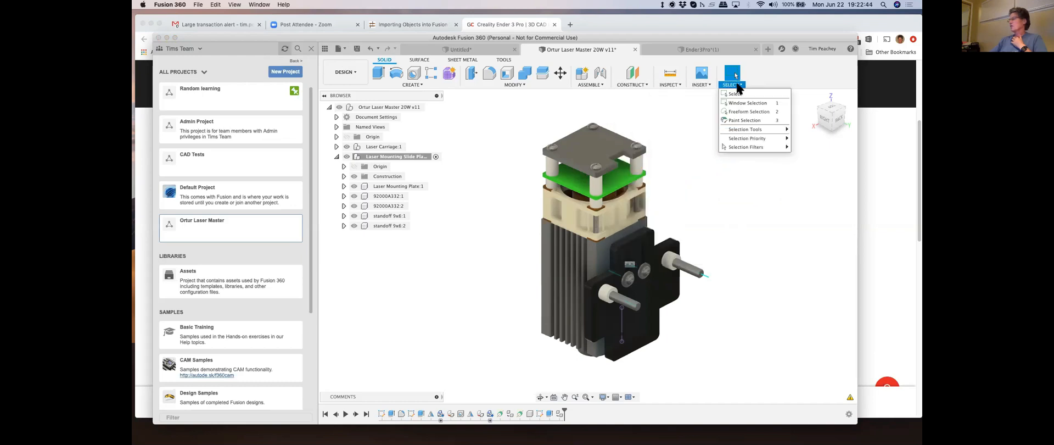
{"action": "mouse_move", "coordinate": [510, 84]}
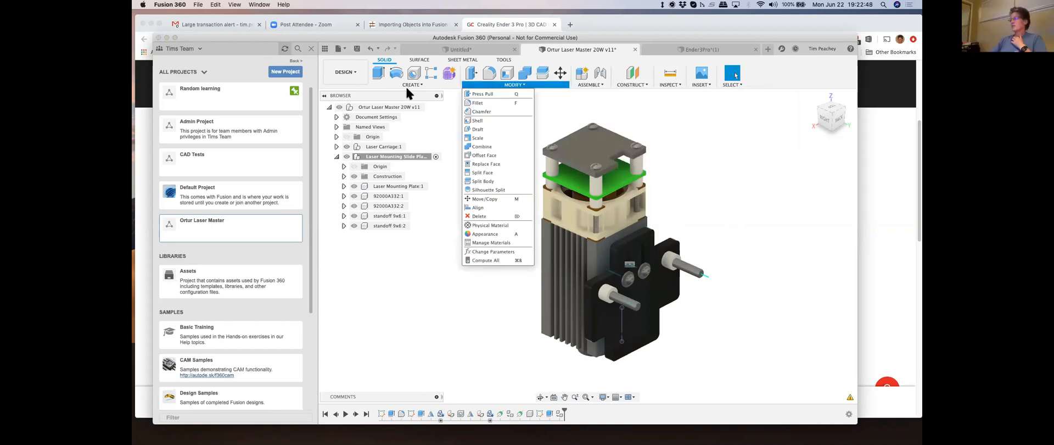
{"action": "left_click", "coordinate": [198, 5]}
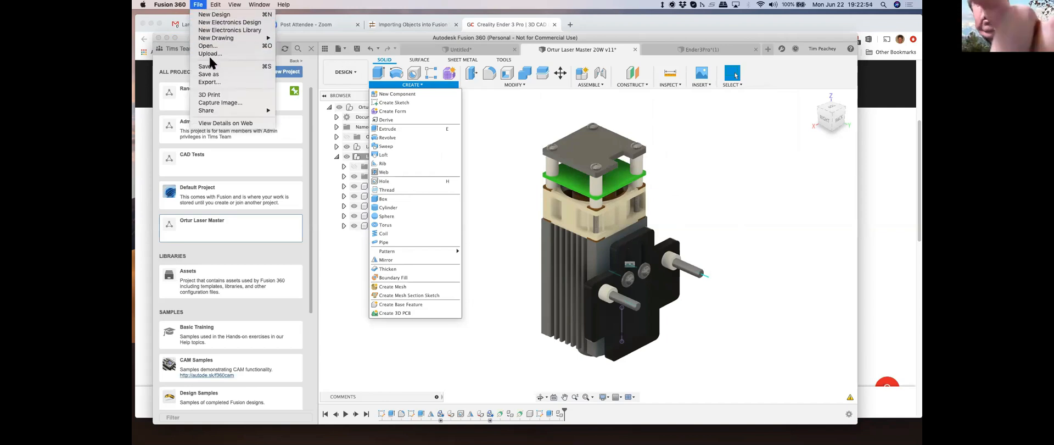
Step: Open the Ortur Laser Master project to browse its saved designs
{"action": "left_click", "coordinate": [240, 231]}
{"action": "left_click", "coordinate": [222, 220]}
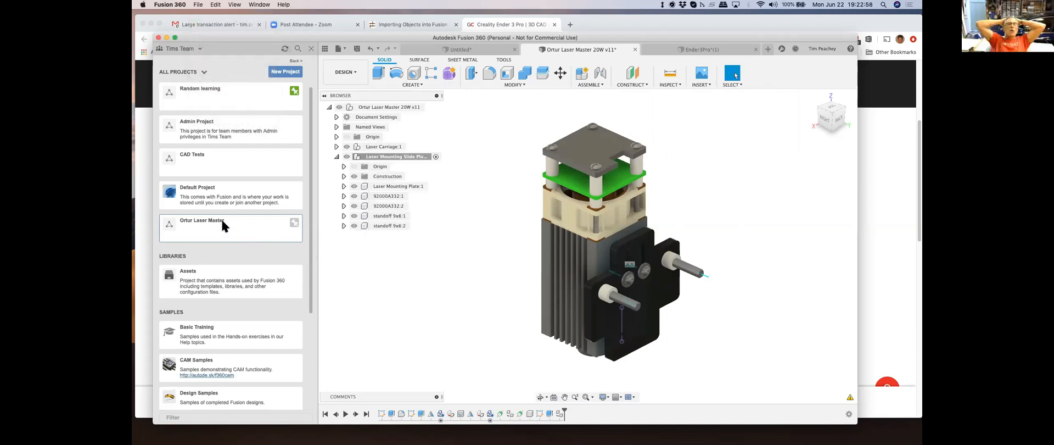
{"action": "left_click", "coordinate": [189, 222]}
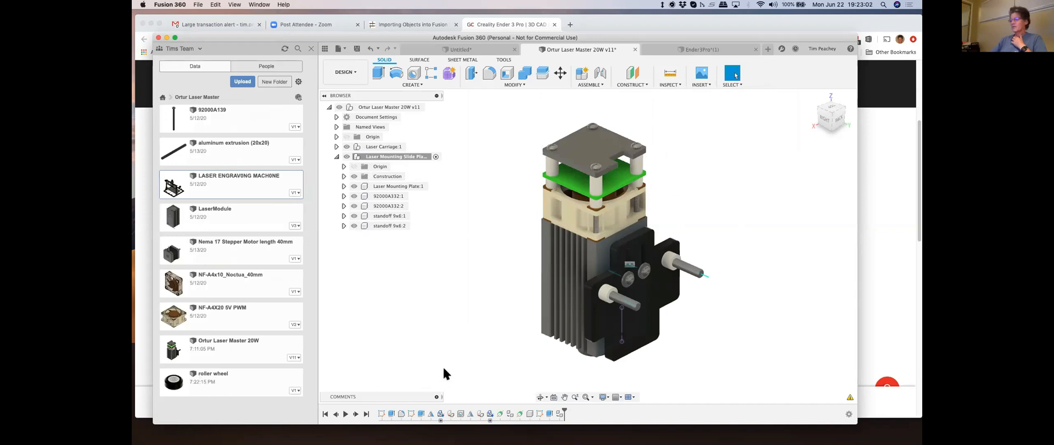
Step: Open the saved roller wheel design to inspect it, and close it
{"action": "left_click", "coordinate": [227, 375]}
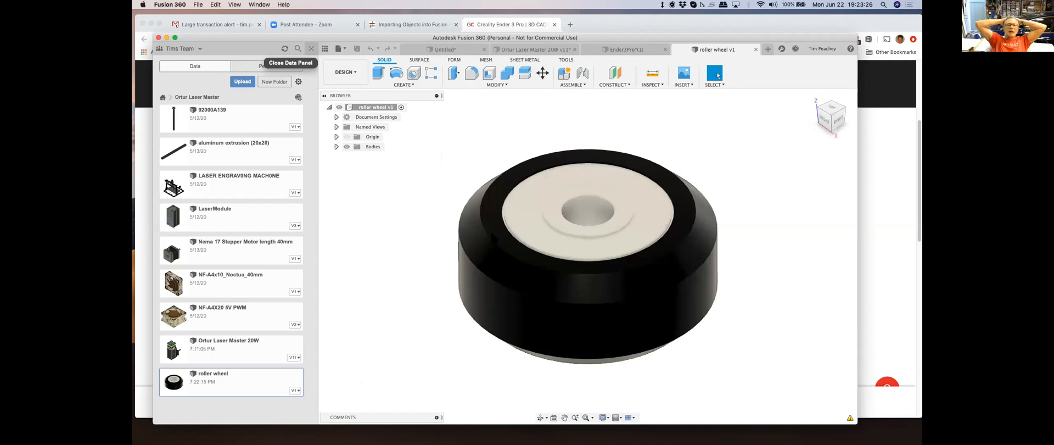
{"action": "right_click", "coordinate": [534, 214]}
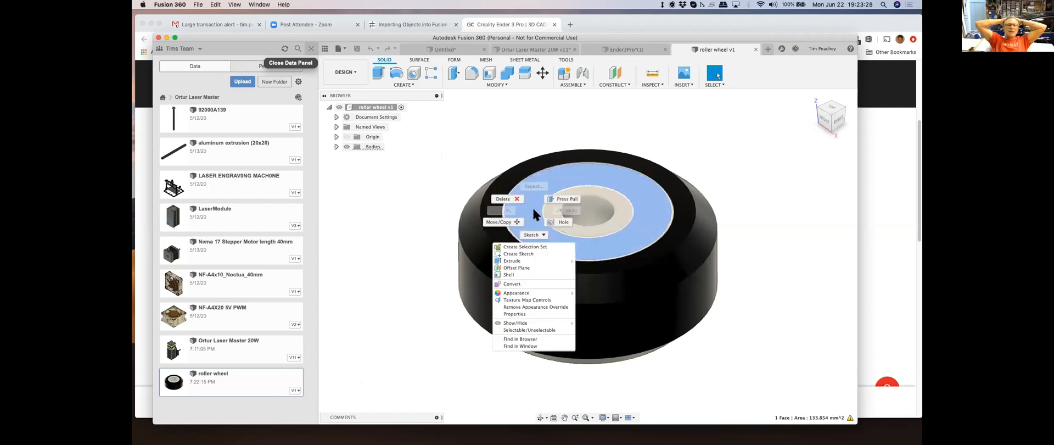
{"action": "left_click", "coordinate": [406, 222]}
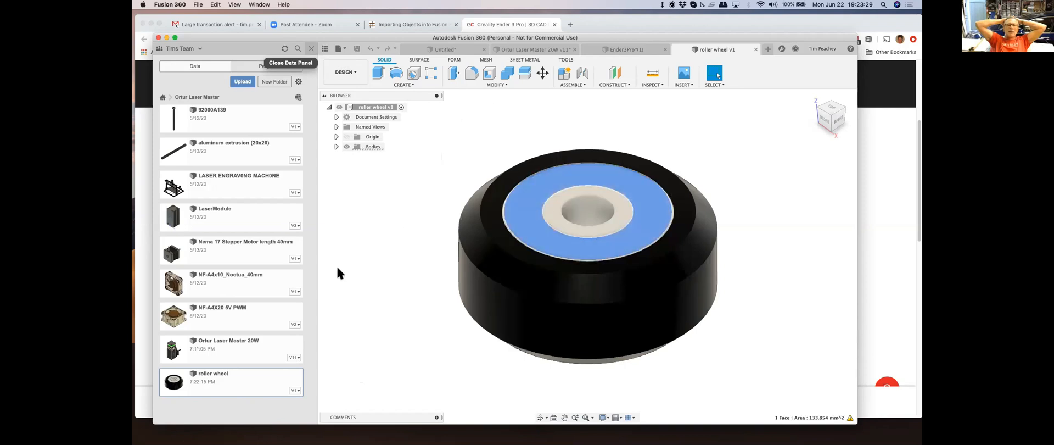
{"action": "right_click", "coordinate": [217, 375]}
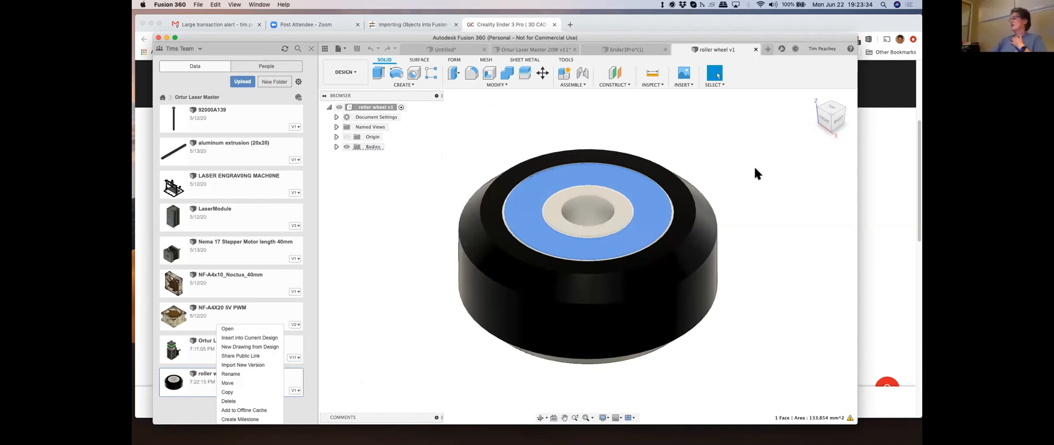
{"action": "left_click", "coordinate": [756, 50]}
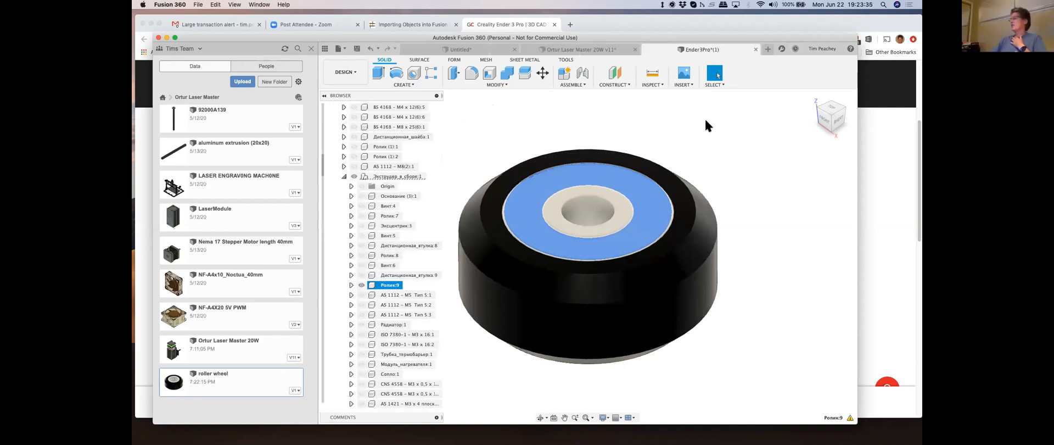
Step: Close the Ender3Pro and Untitled designs without saving their changes
{"action": "left_click", "coordinate": [756, 50]}
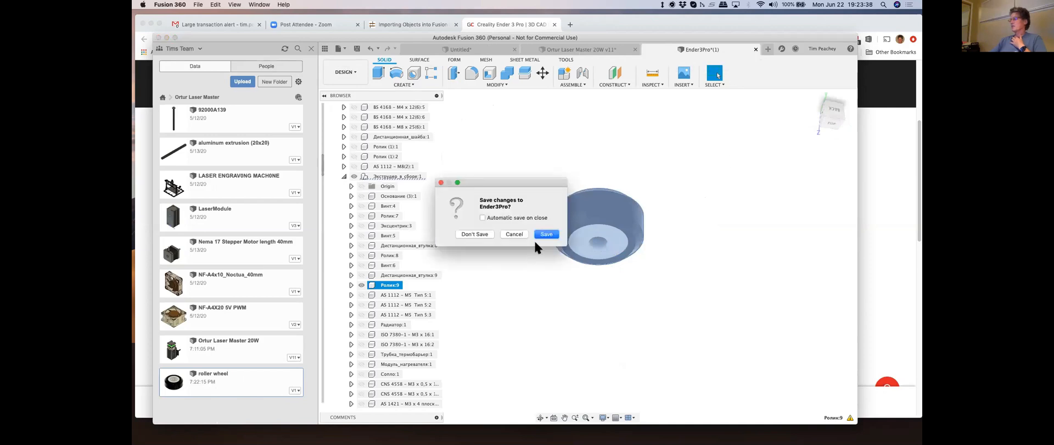
{"action": "left_click", "coordinate": [490, 237]}
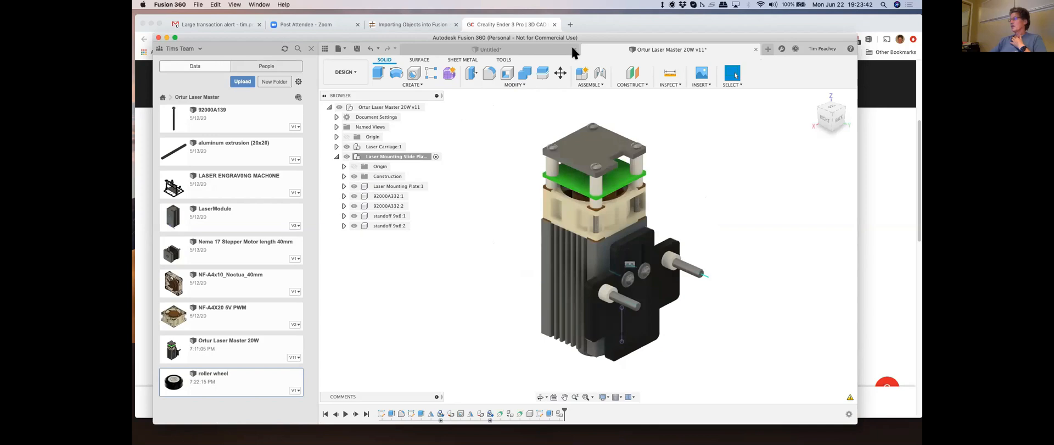
{"action": "left_click", "coordinate": [574, 49]}
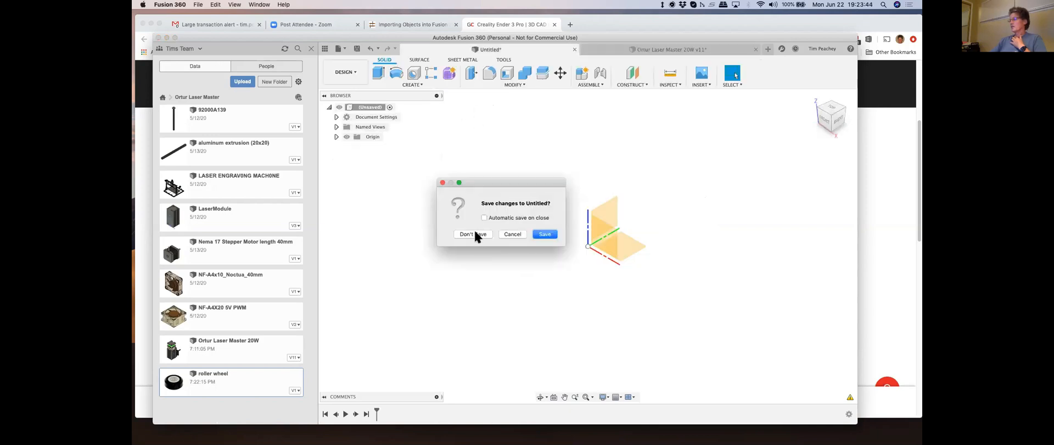
{"action": "left_click", "coordinate": [477, 236]}
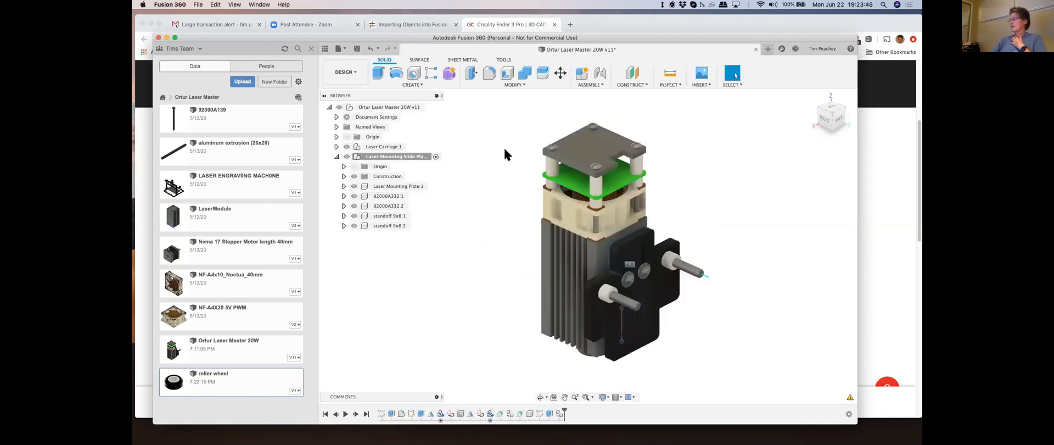
Step: Insert the roller wheel into the laser assembly and move it clear of the body by about -12.1, 86.3 and 23.6 mm in X, Y and Z
{"action": "right_click", "coordinate": [209, 383]}
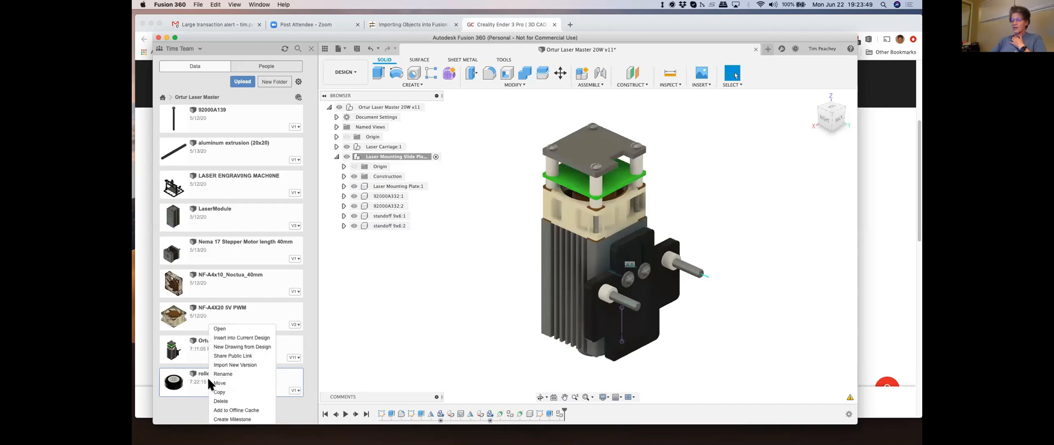
{"action": "left_click", "coordinate": [240, 337]}
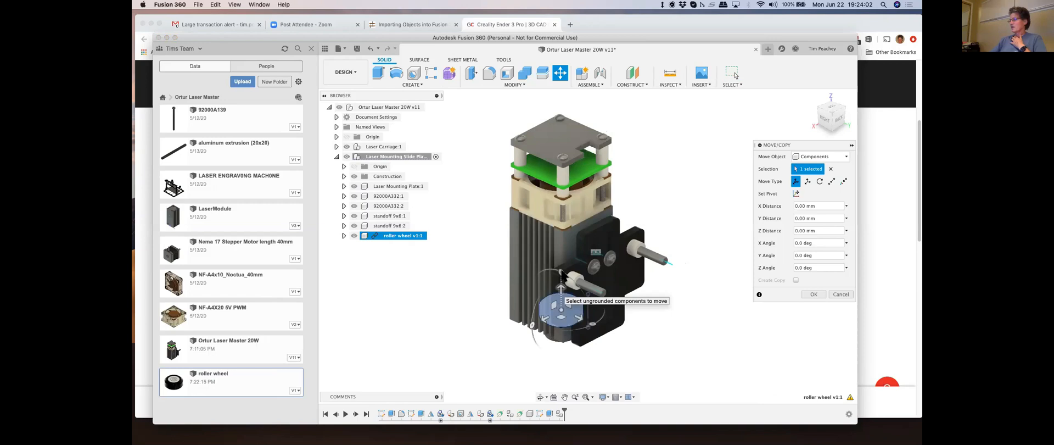
{"action": "left_click_drag", "start_coordinate": [561, 283], "coordinate": [593, 267]}
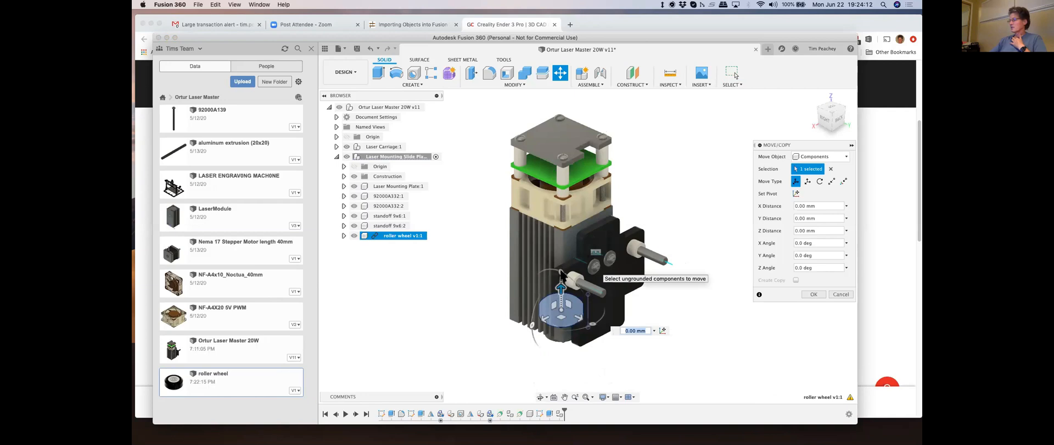
{"action": "left_click_drag", "start_coordinate": [561, 273], "coordinate": [574, 354]}
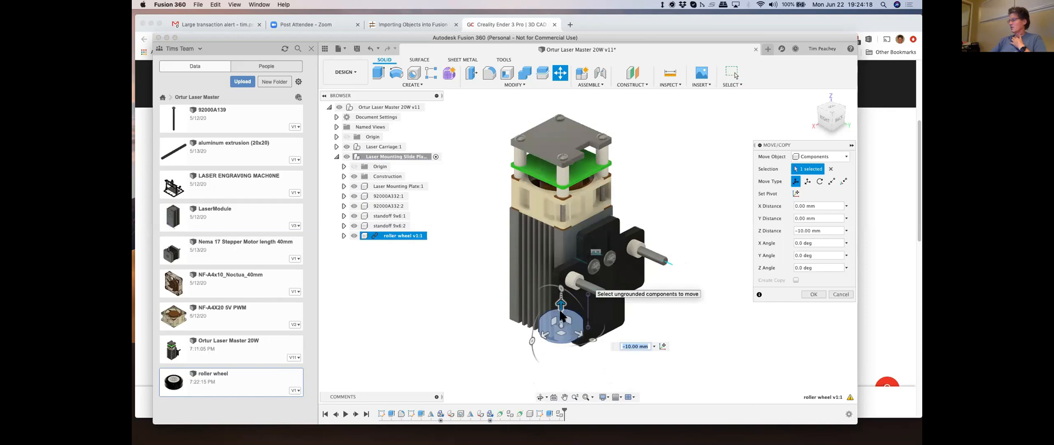
{"action": "left_click_drag", "start_coordinate": [561, 303], "coordinate": [631, 378]}
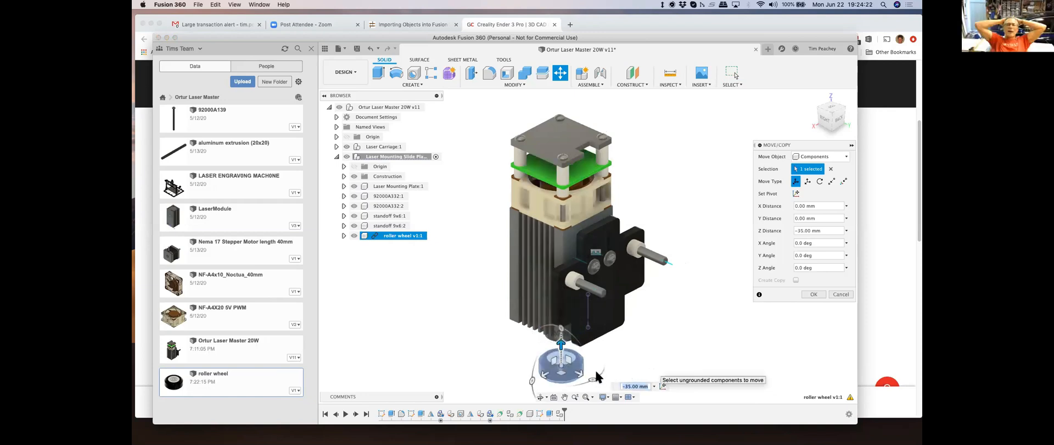
{"action": "middle_click_drag", "start_coordinate": [584, 347], "coordinate": [616, 318], "text": "shift"}
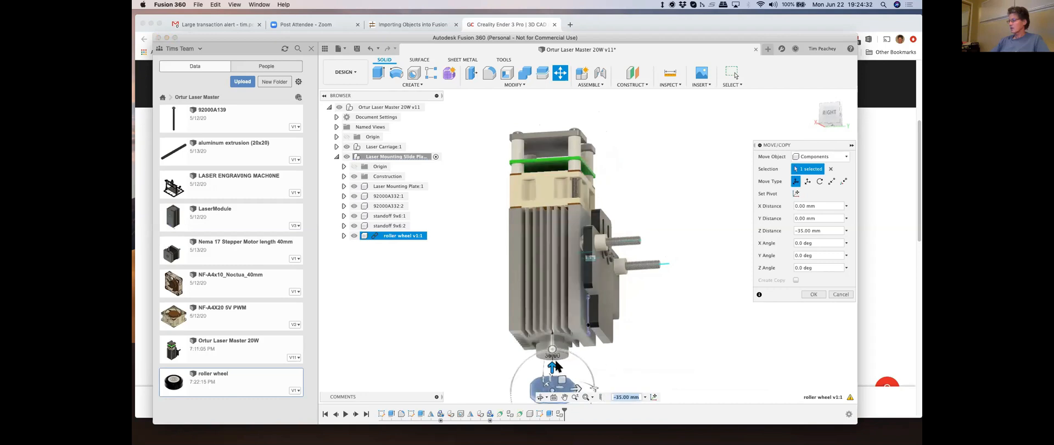
{"action": "scroll", "coordinate": [629, 336], "scroll_direction": "down", "scroll_amount": 3}
{"action": "left_click_drag", "start_coordinate": [585, 366], "coordinate": [675, 337]}
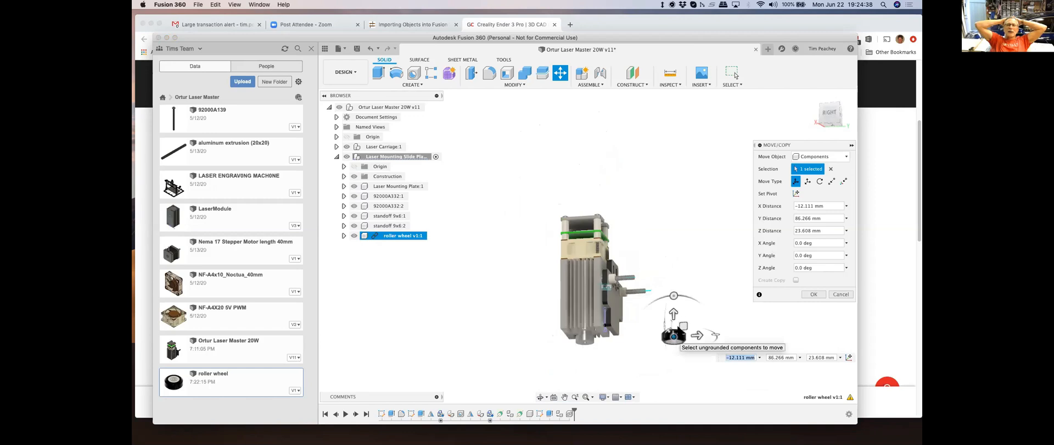
Step: Rotate the inserted roller wheel -90 degrees about the X axis so it stands upright
{"action": "left_click", "coordinate": [675, 295]}
{"action": "left_click_drag", "start_coordinate": [681, 299], "coordinate": [714, 341]}
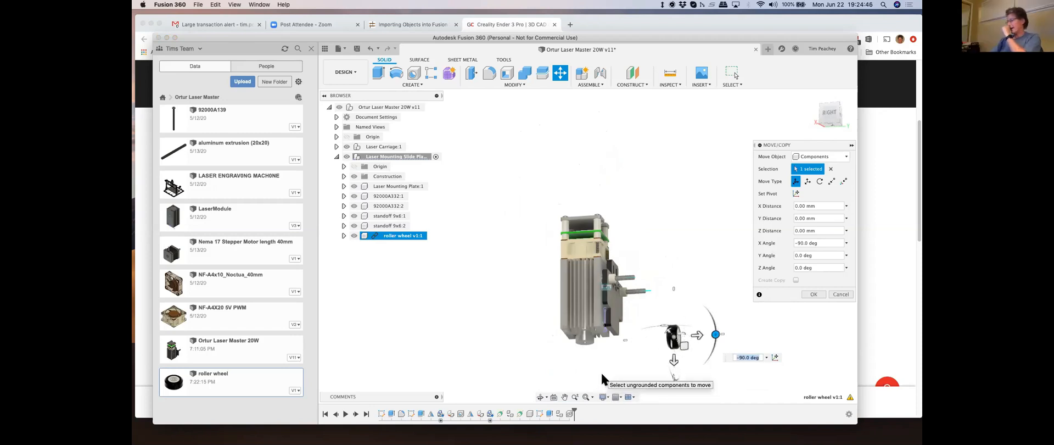
{"action": "scroll", "coordinate": [600, 371], "scroll_direction": "down", "scroll_amount": 2}
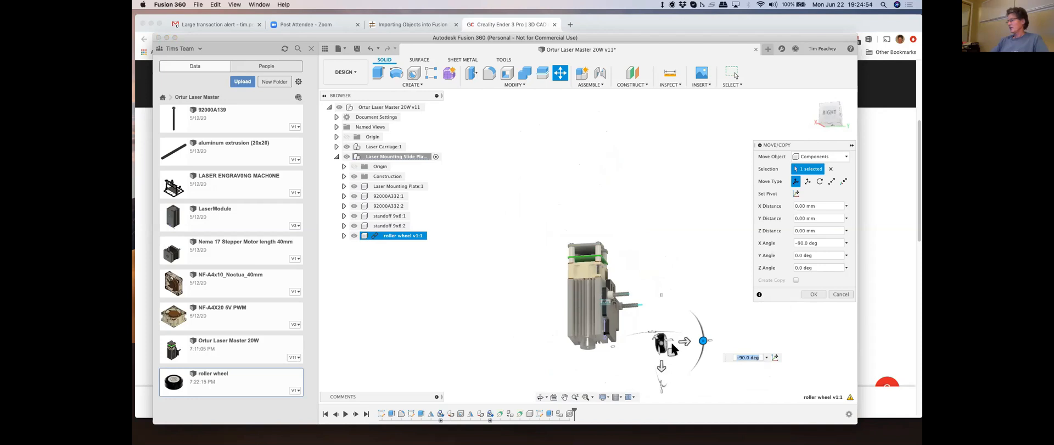
Step: Move the roller wheel in the right view about -55.5 mm in Y and -19.9 mm in Z, just beyond the mounting plate's screws
{"action": "left_click", "coordinate": [829, 117]}
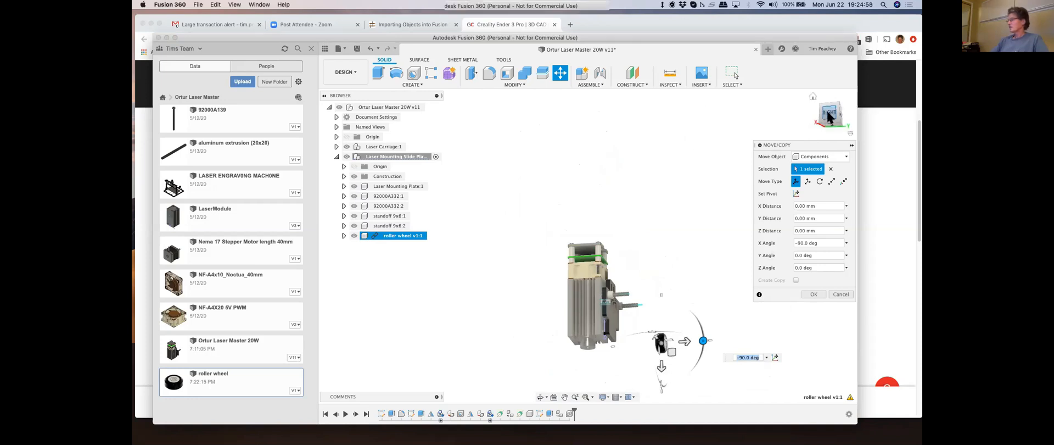
{"action": "left_click", "coordinate": [829, 116]}
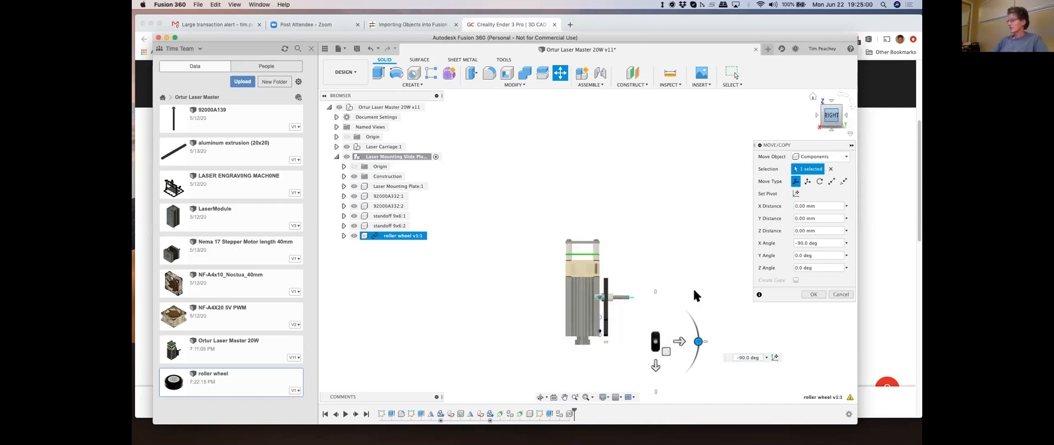
{"action": "left_click_drag", "start_coordinate": [655, 342], "coordinate": [641, 302]}
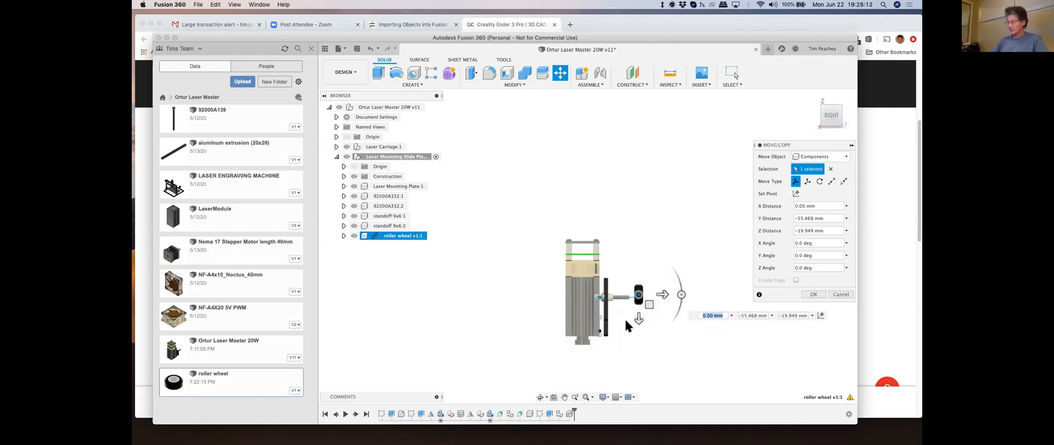
{"action": "left_click", "coordinate": [814, 295]}
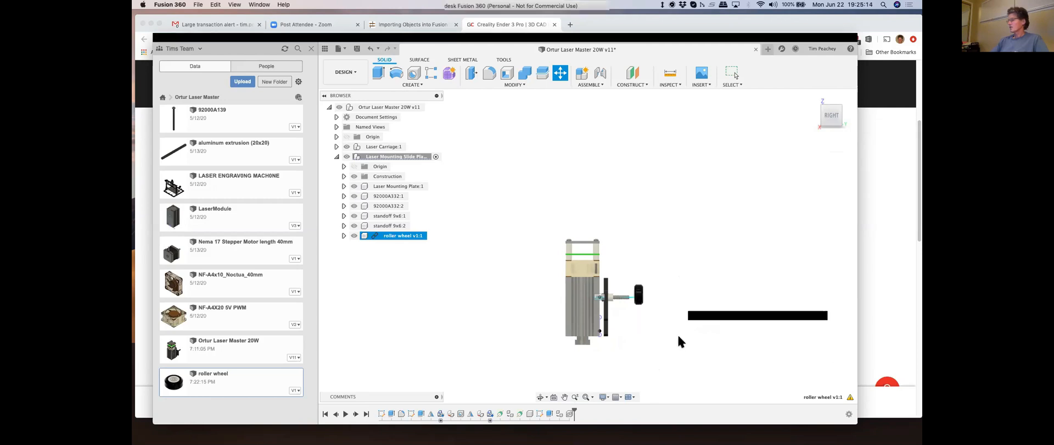
{"action": "left_click", "coordinate": [512, 86]}
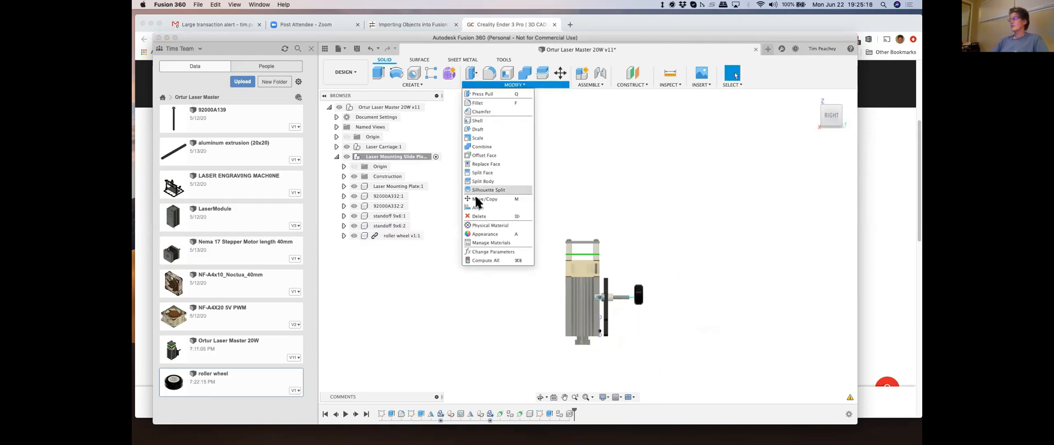
{"action": "left_click", "coordinate": [574, 214]}
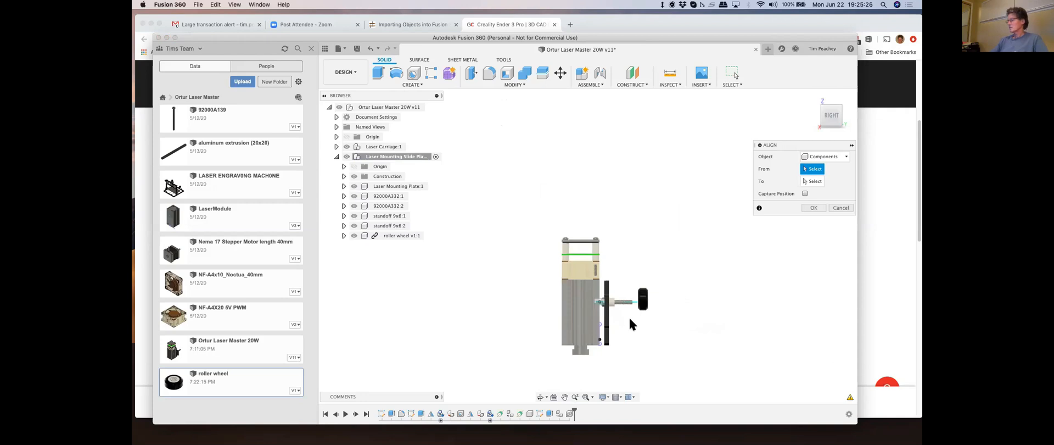
{"action": "scroll", "coordinate": [628, 315], "scroll_direction": "up", "scroll_amount": 5}
{"action": "scroll", "coordinate": [624, 315], "scroll_direction": "up", "scroll_amount": 3}
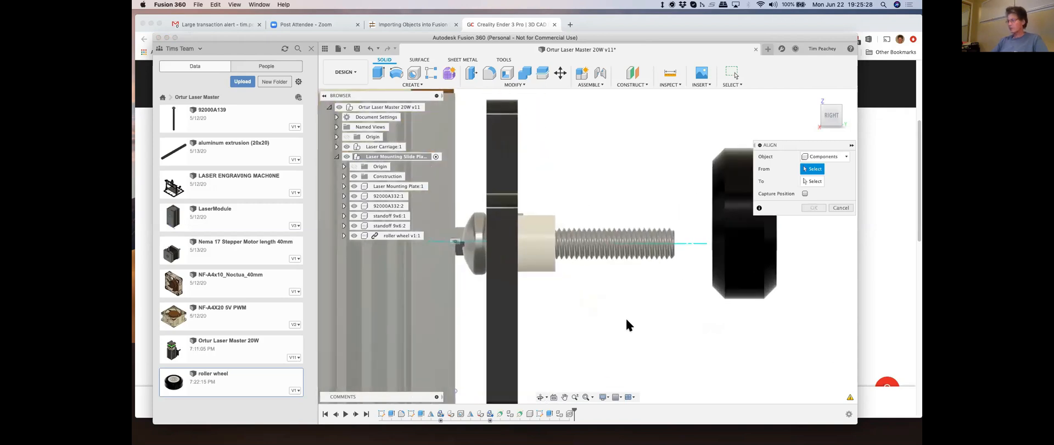
{"action": "middle_click_drag", "start_coordinate": [624, 317], "coordinate": [610, 320], "text": "shift"}
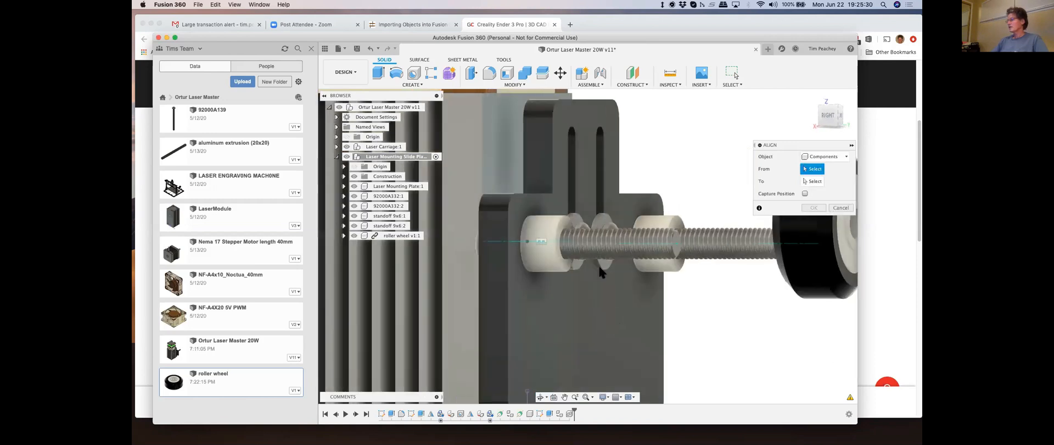
{"action": "left_click", "coordinate": [561, 265]}
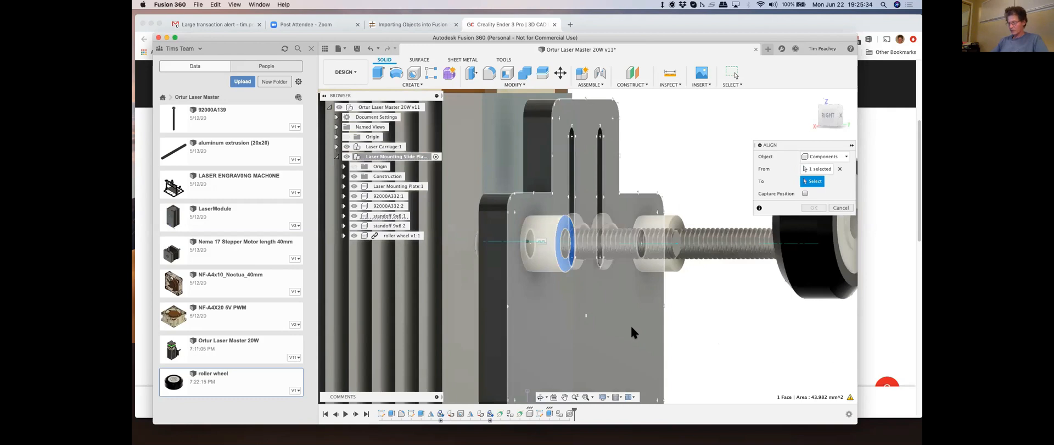
{"action": "middle_click_drag", "start_coordinate": [637, 327], "coordinate": [518, 287], "text": "shift"}
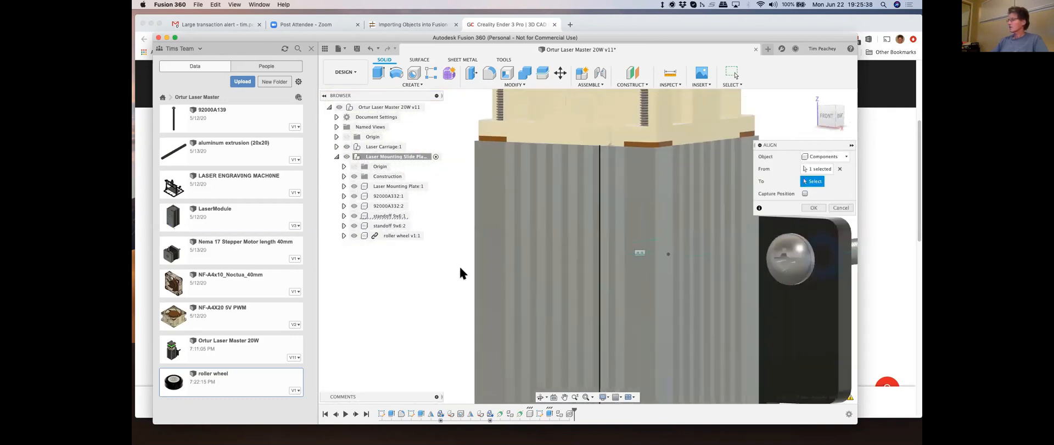
{"action": "scroll", "coordinate": [459, 264], "scroll_direction": "down", "scroll_amount": 6}
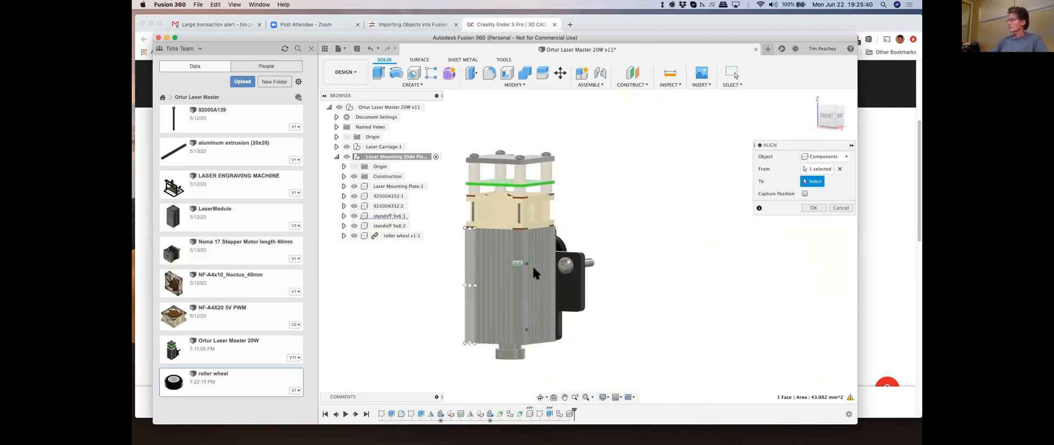
{"action": "scroll", "coordinate": [533, 266], "scroll_direction": "down", "scroll_amount": 5}
{"action": "scroll", "coordinate": [546, 260], "scroll_direction": "up", "scroll_amount": 4}
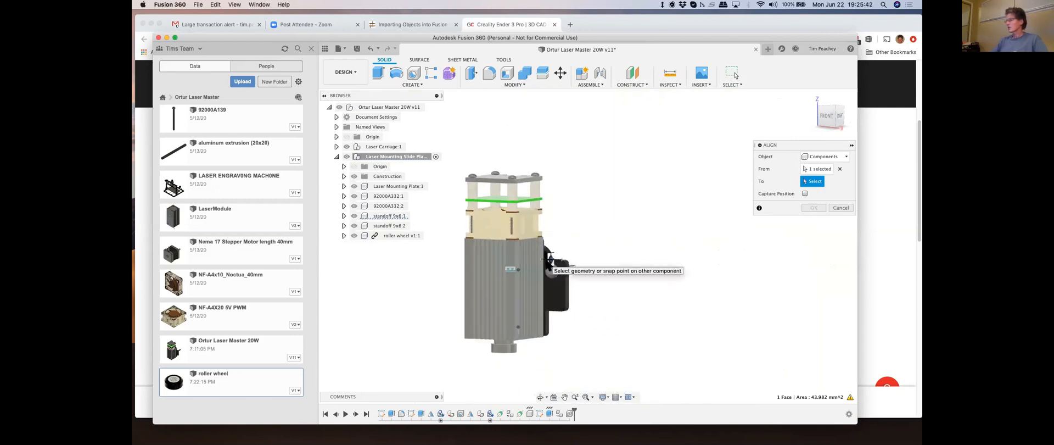
{"action": "scroll", "coordinate": [548, 261], "scroll_direction": "up", "scroll_amount": 6}
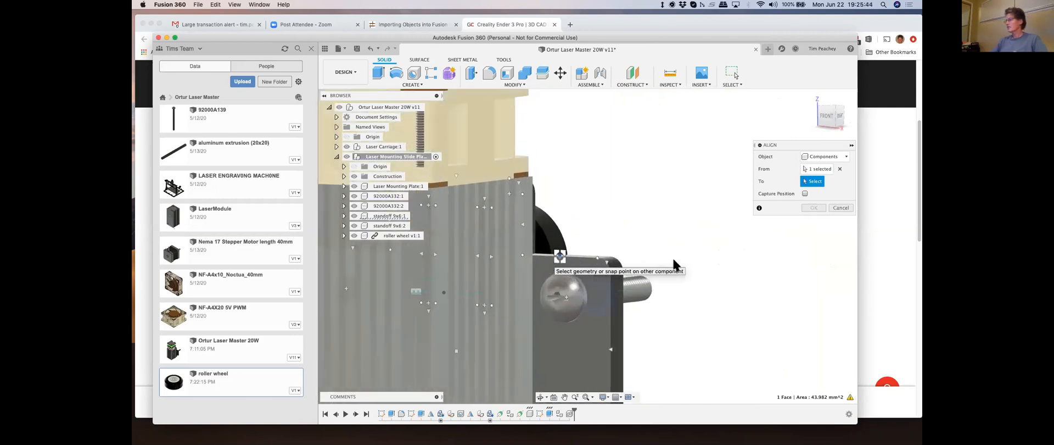
{"action": "middle_click_drag", "start_coordinate": [702, 247], "coordinate": [625, 237], "text": "shift"}
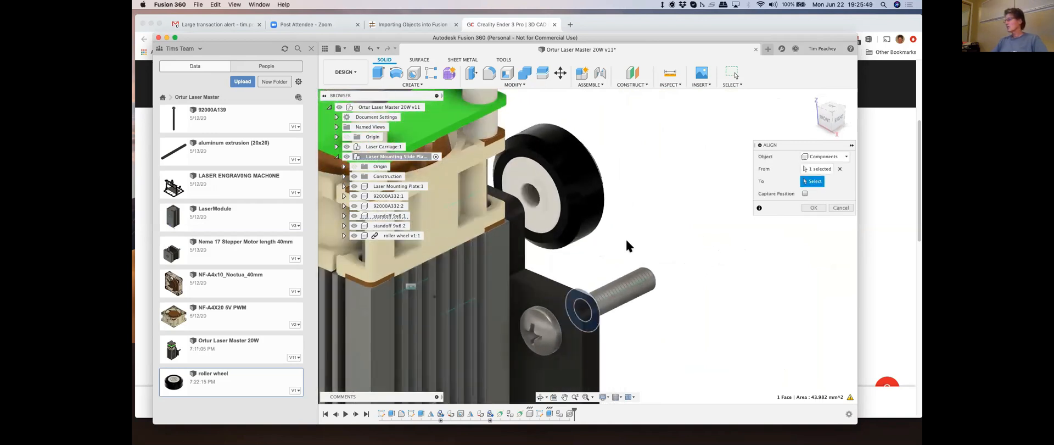
{"action": "left_click", "coordinate": [540, 208]}
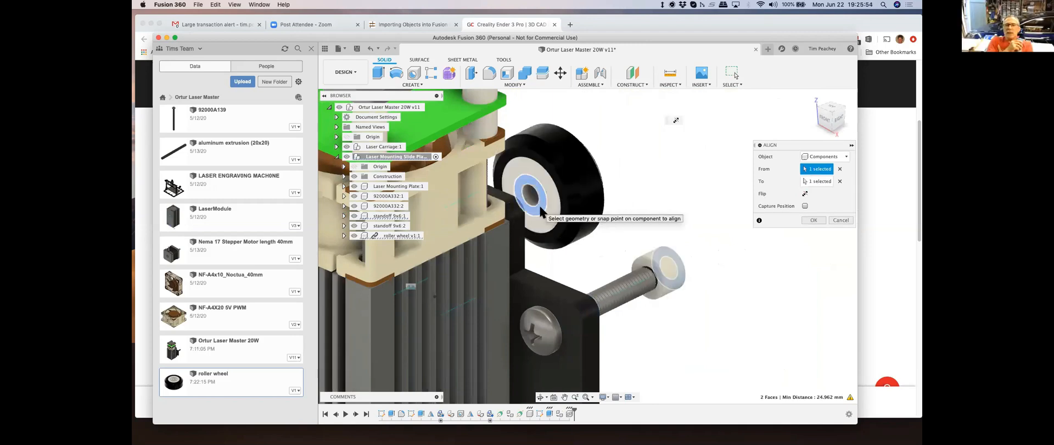
{"action": "left_click", "coordinate": [845, 220]}
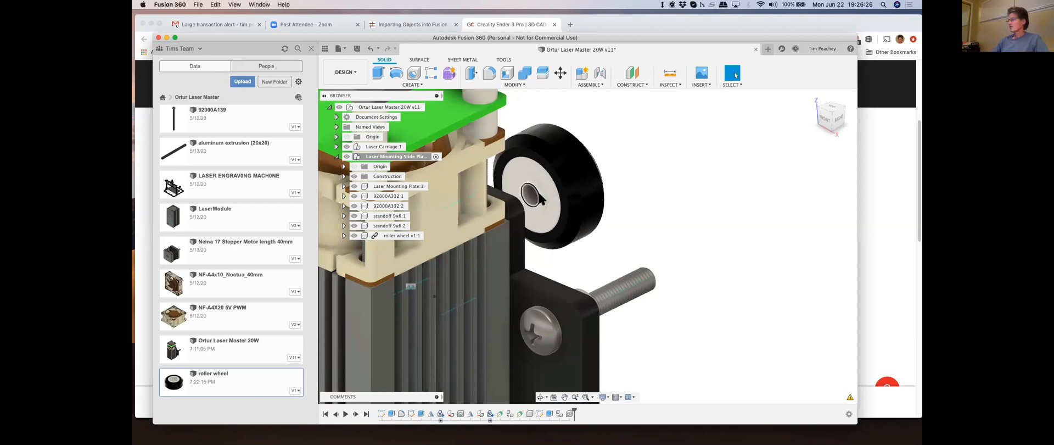
Step: Align the roller wheel's inner ring face with the end face of the nearer standoff, capturing its position
{"action": "scroll", "coordinate": [540, 200], "scroll_direction": "up", "scroll_amount": 10}
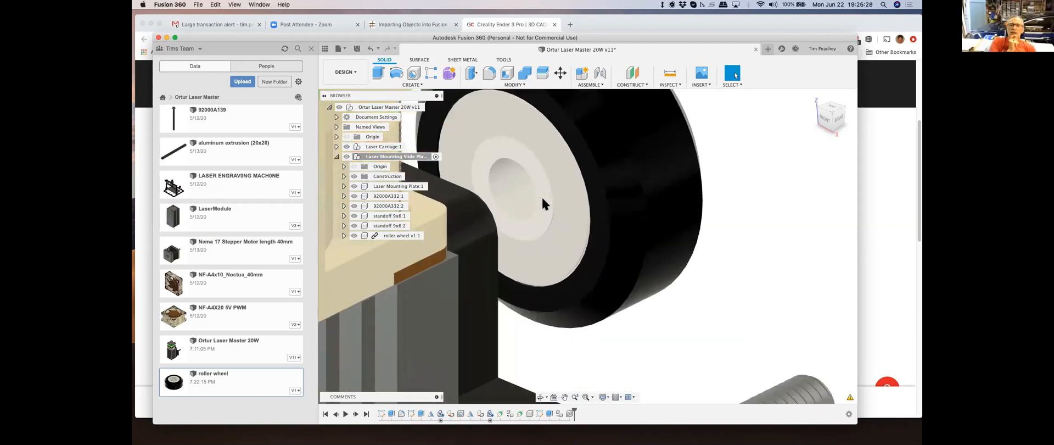
{"action": "scroll", "coordinate": [539, 203], "scroll_direction": "up", "scroll_amount": 4}
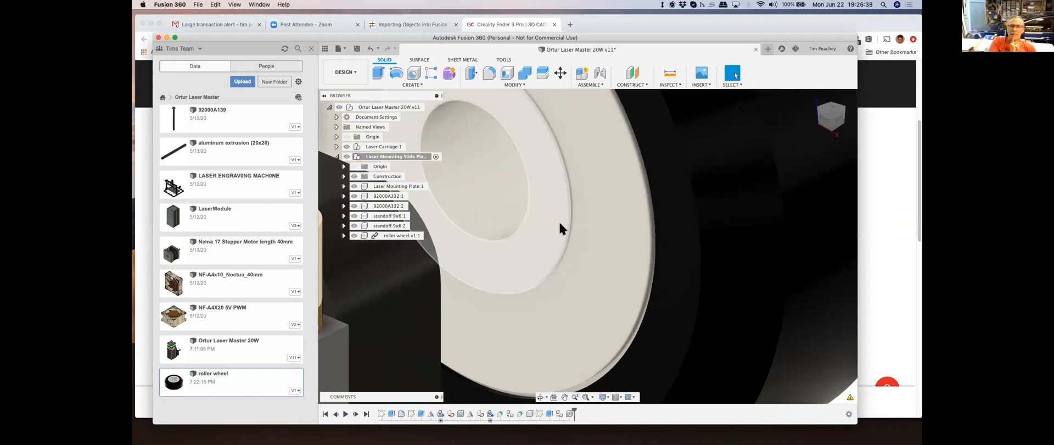
{"action": "scroll", "coordinate": [558, 220], "scroll_direction": "down", "scroll_amount": 6}
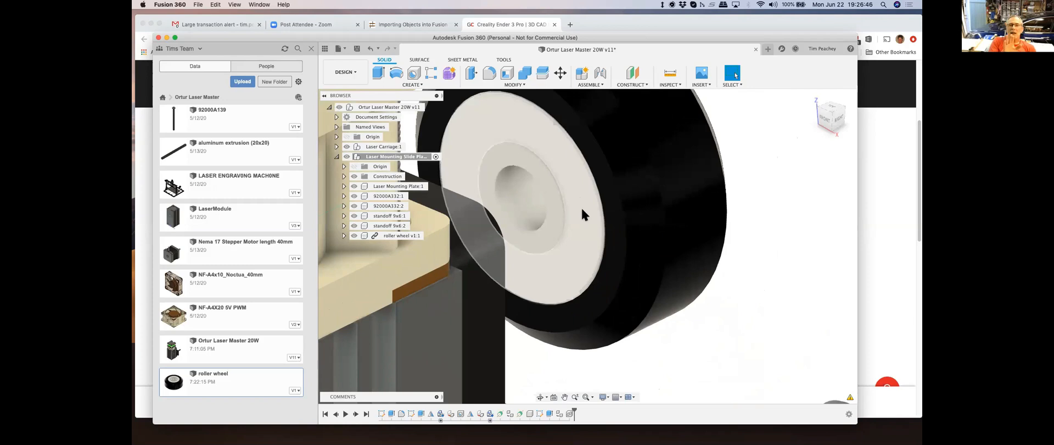
{"action": "scroll", "coordinate": [636, 204], "scroll_direction": "down", "scroll_amount": 8}
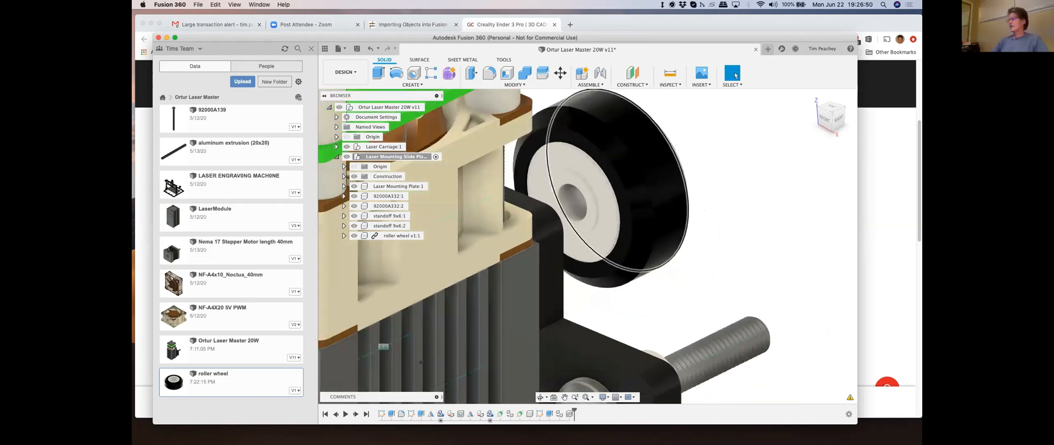
{"action": "left_click", "coordinate": [518, 86]}
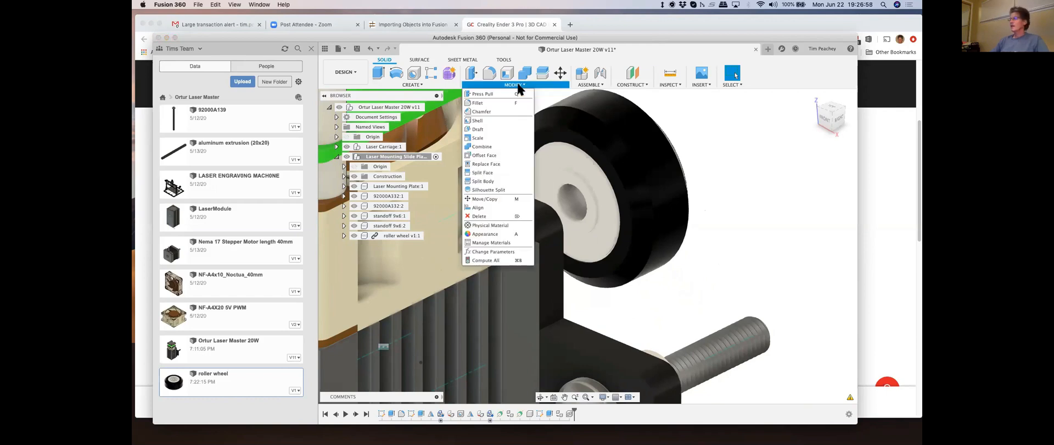
{"action": "left_click", "coordinate": [478, 208]}
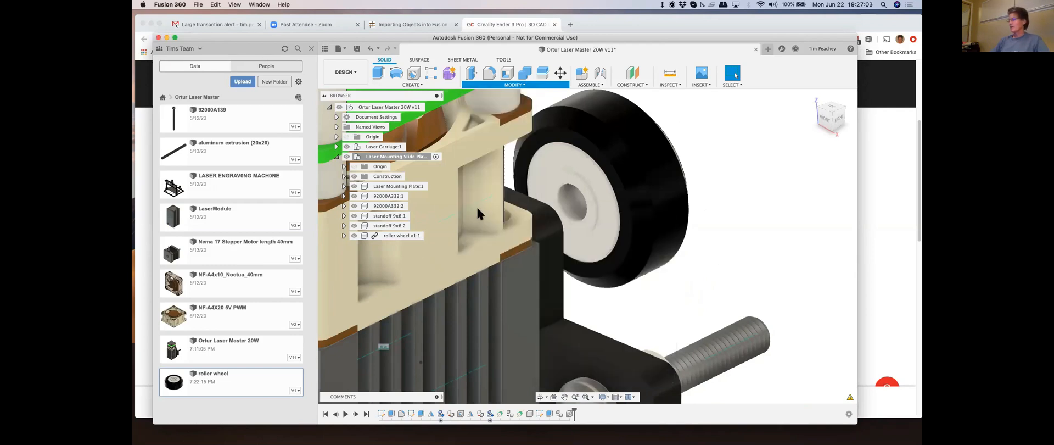
{"action": "left_click", "coordinate": [591, 212]}
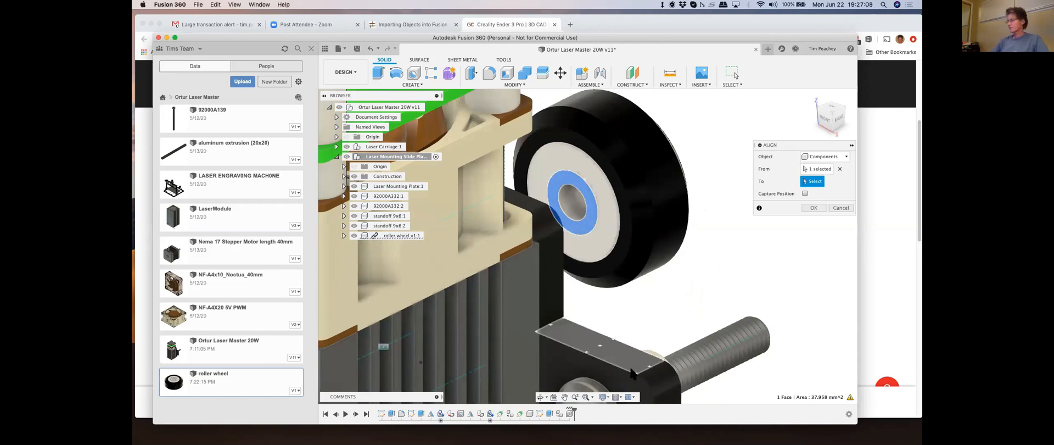
{"action": "middle_click_drag", "start_coordinate": [625, 321], "coordinate": [644, 314], "text": "shift"}
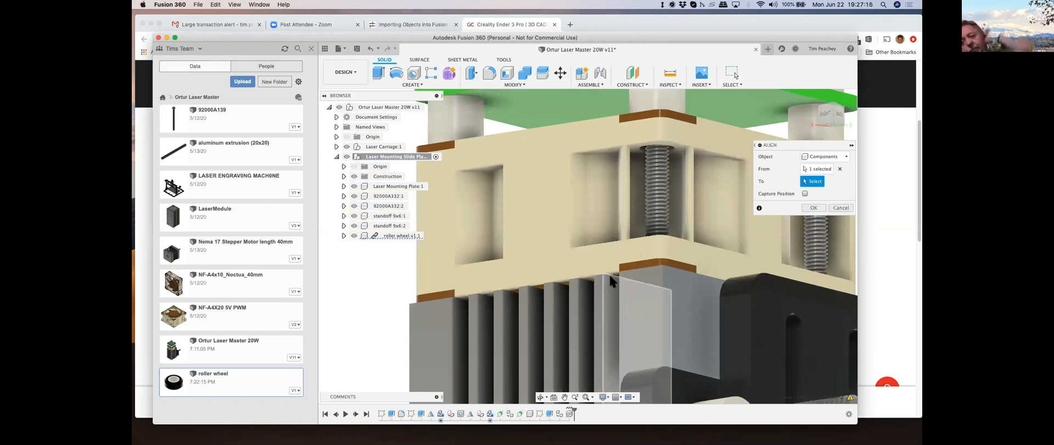
{"action": "scroll", "coordinate": [635, 294], "scroll_direction": "down", "scroll_amount": 5}
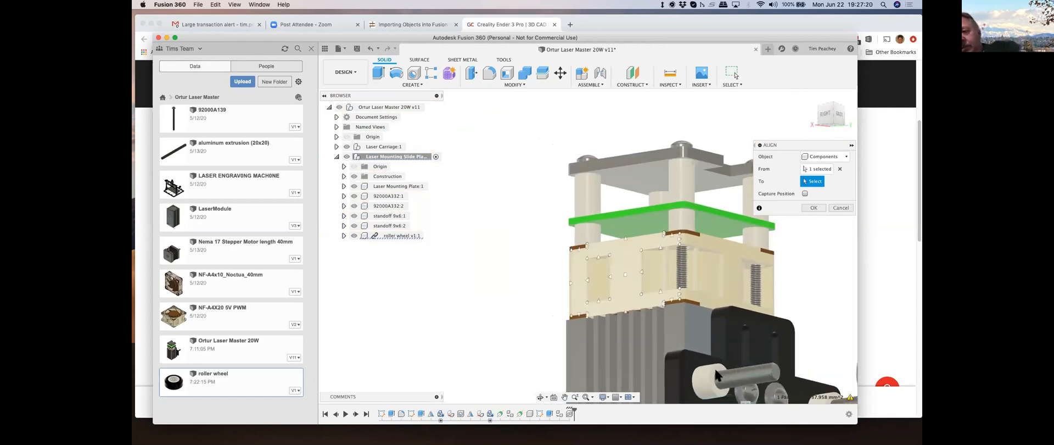
{"action": "scroll", "coordinate": [711, 378], "scroll_direction": "down", "scroll_amount": 3}
{"action": "scroll", "coordinate": [714, 384], "scroll_direction": "down", "scroll_amount": 3}
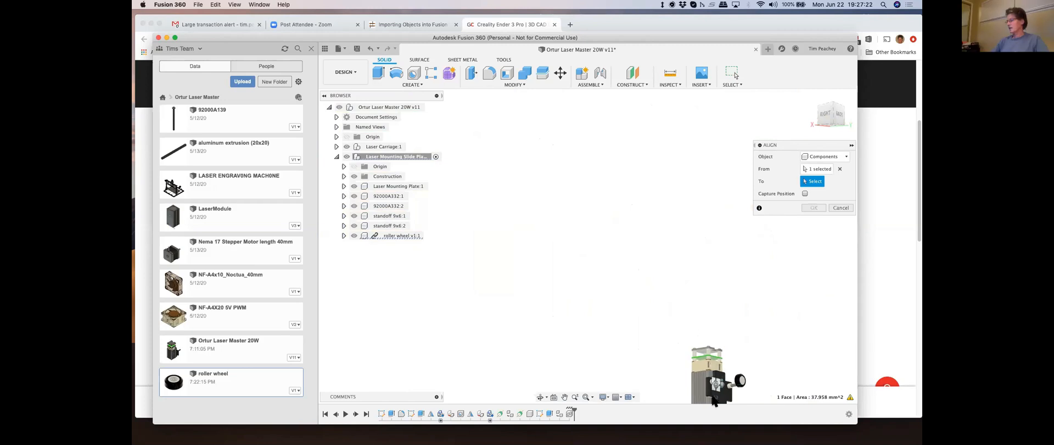
{"action": "scroll", "coordinate": [715, 389], "scroll_direction": "up", "scroll_amount": 4}
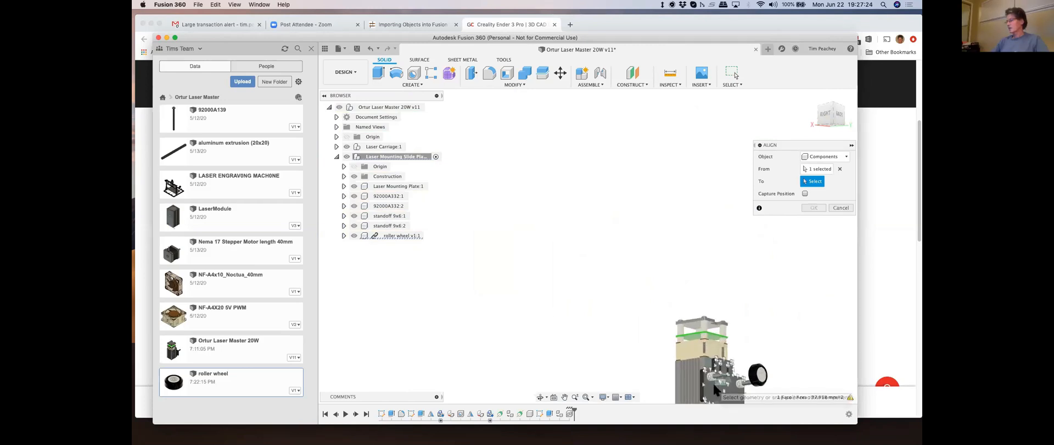
{"action": "scroll", "coordinate": [714, 387], "scroll_direction": "up", "scroll_amount": 1}
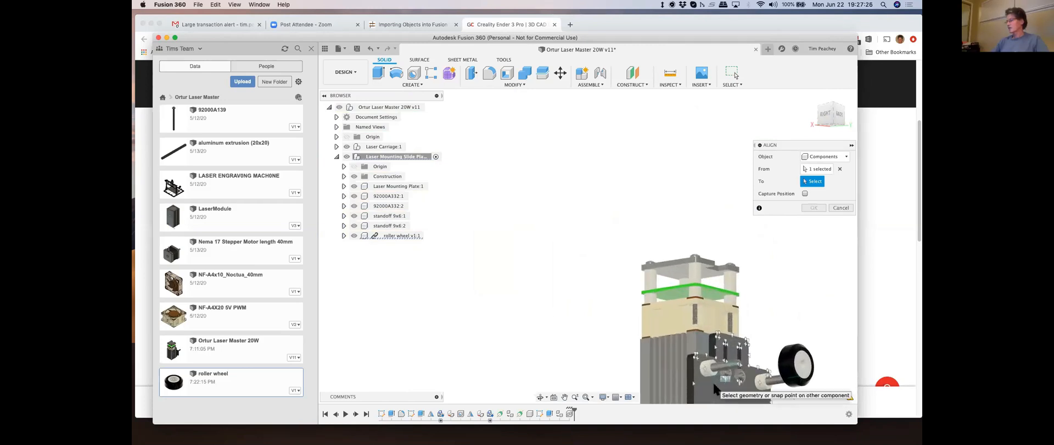
{"action": "scroll", "coordinate": [713, 385], "scroll_direction": "up", "scroll_amount": 3}
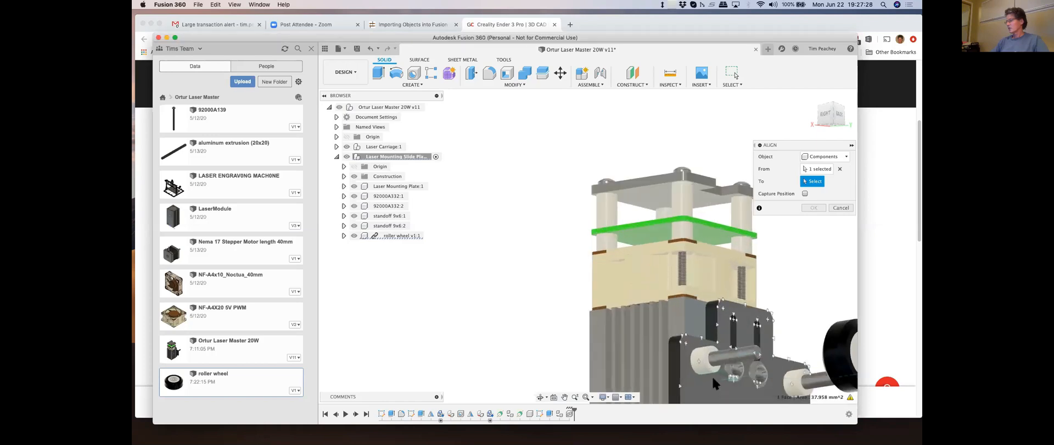
{"action": "scroll", "coordinate": [712, 374], "scroll_direction": "up", "scroll_amount": 2}
{"action": "scroll", "coordinate": [711, 367], "scroll_direction": "up", "scroll_amount": 2}
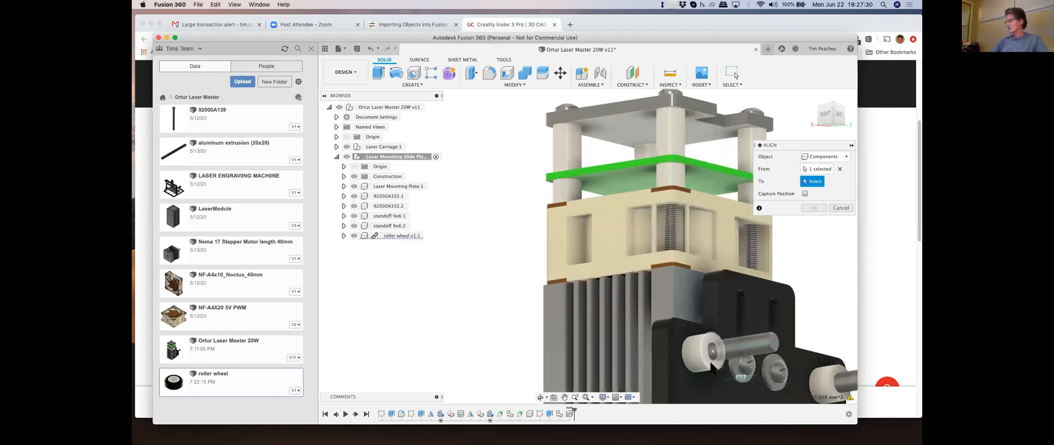
{"action": "left_click", "coordinate": [712, 355]}
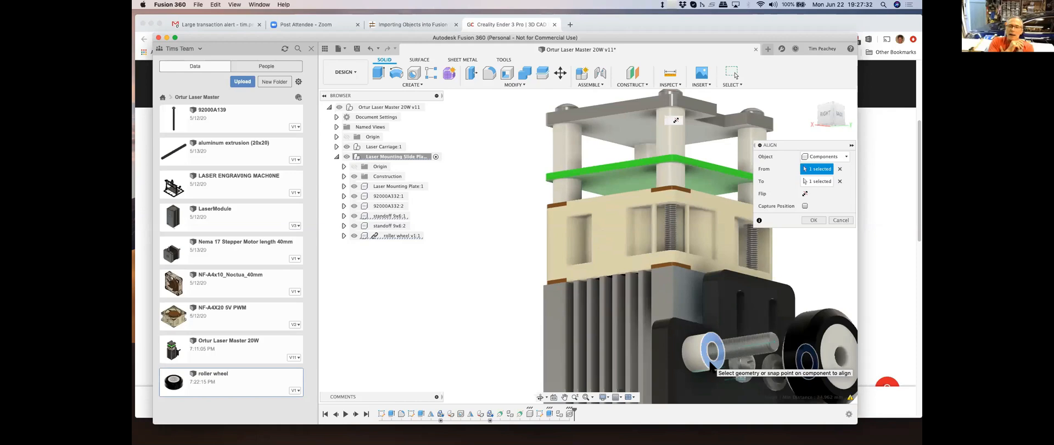
{"action": "left_click", "coordinate": [804, 206]}
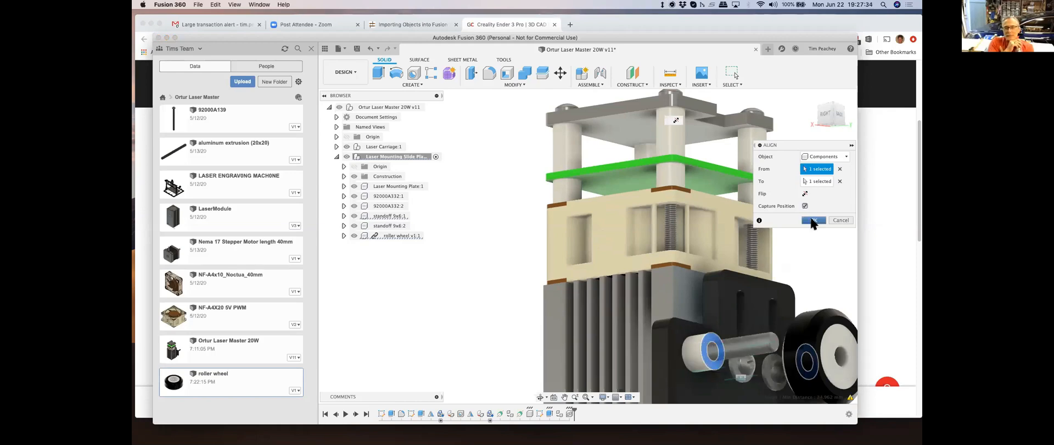
{"action": "left_click", "coordinate": [811, 221]}
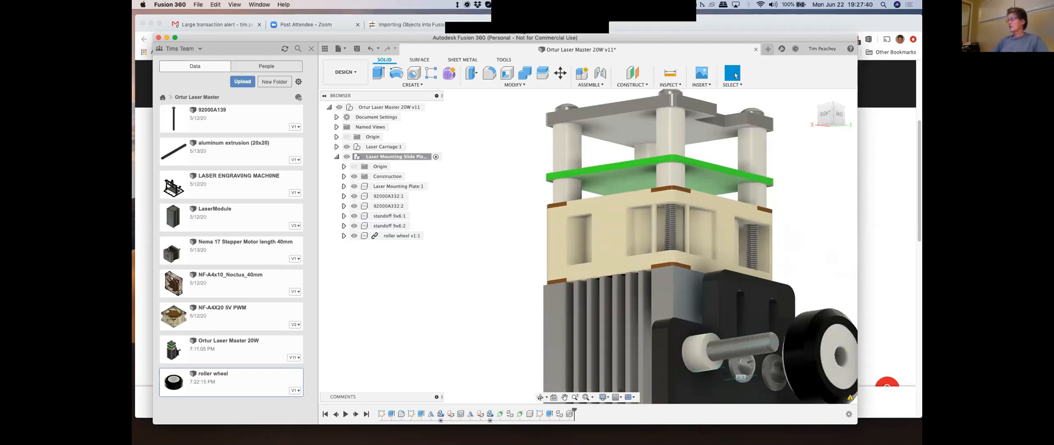
{"action": "right_click", "coordinate": [812, 174]}
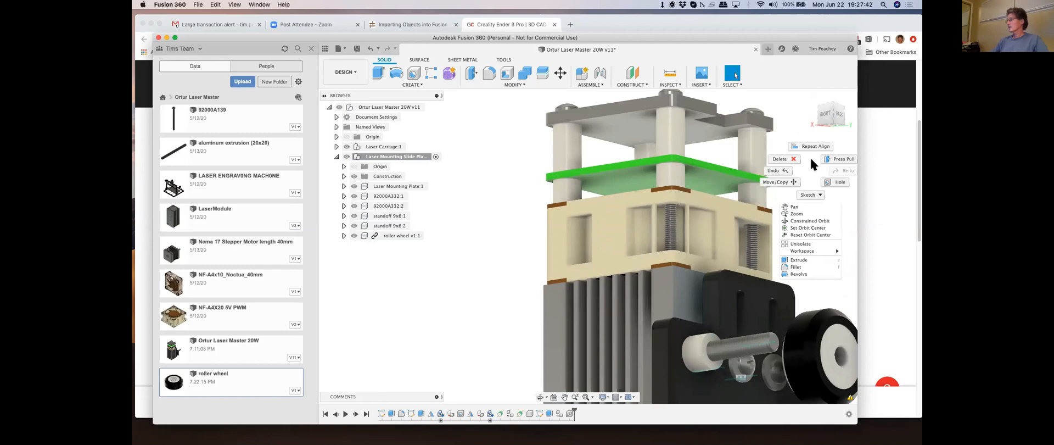
{"action": "left_click", "coordinate": [812, 151]}
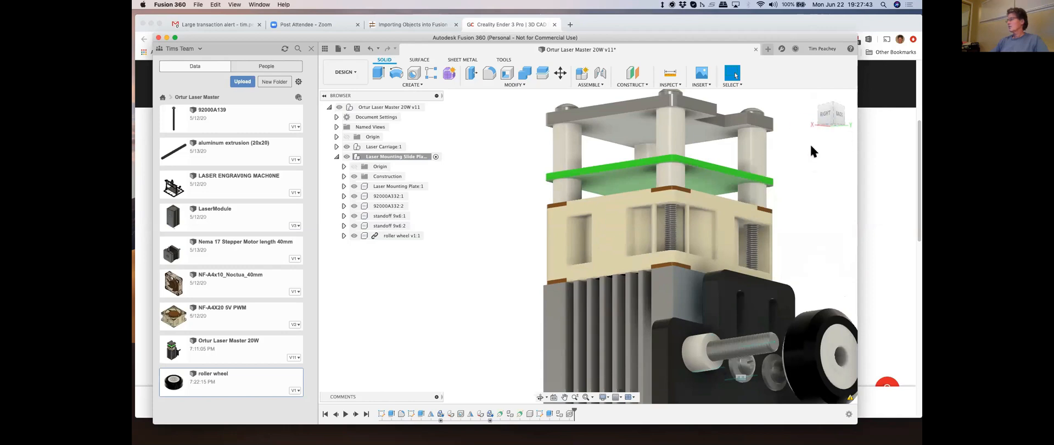
{"action": "left_click", "coordinate": [841, 362]}
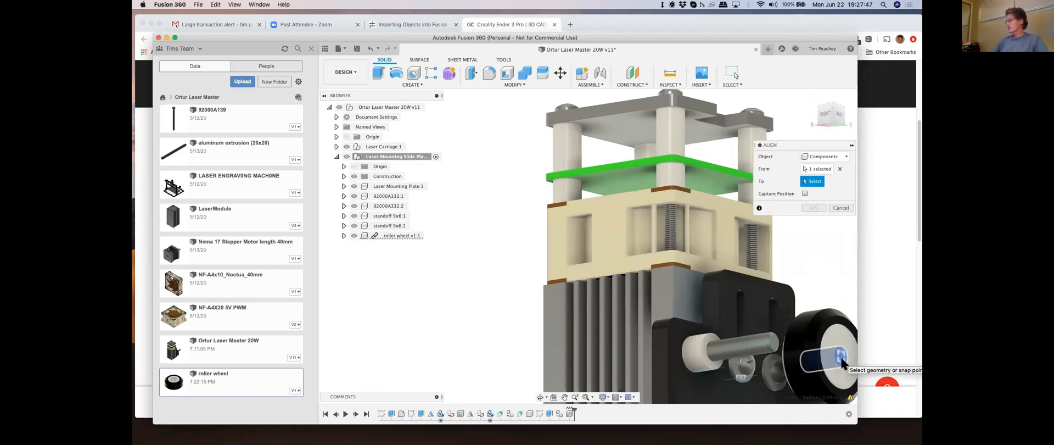
{"action": "left_click", "coordinate": [698, 342]}
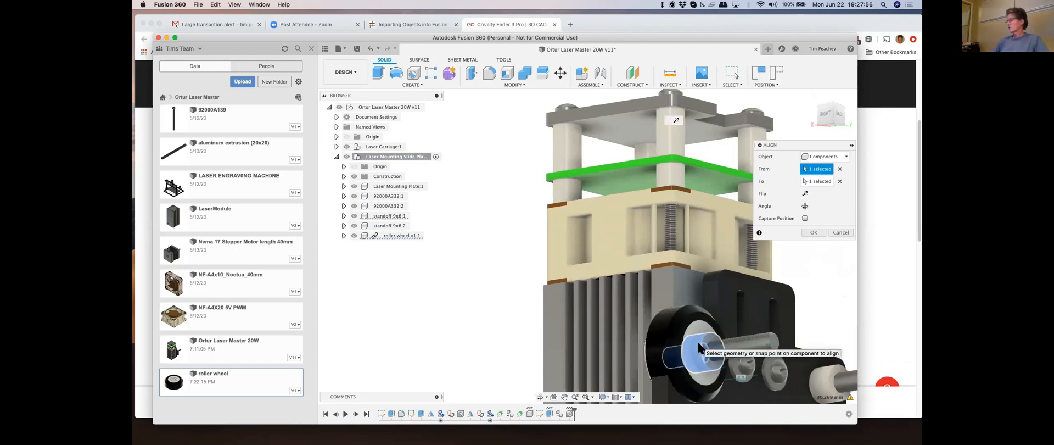
{"action": "left_click", "coordinate": [840, 233]}
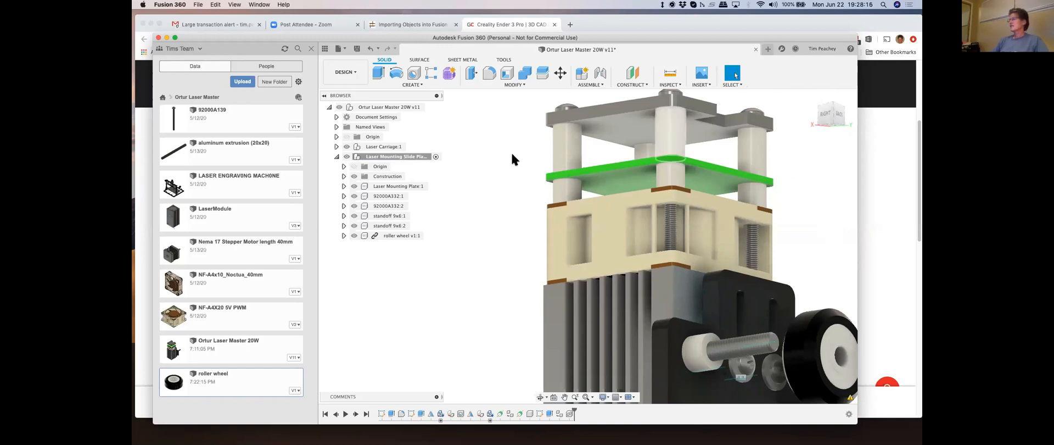
Step: Repeat Align, choosing the cylindrical bore of the roller wheel as the geometry to align from
{"action": "right_click", "coordinate": [492, 157]}
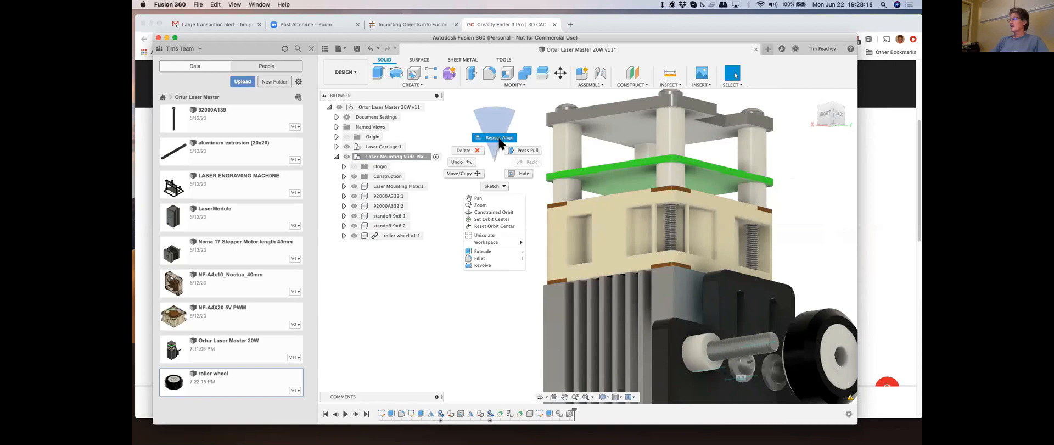
{"action": "left_click", "coordinate": [497, 138]}
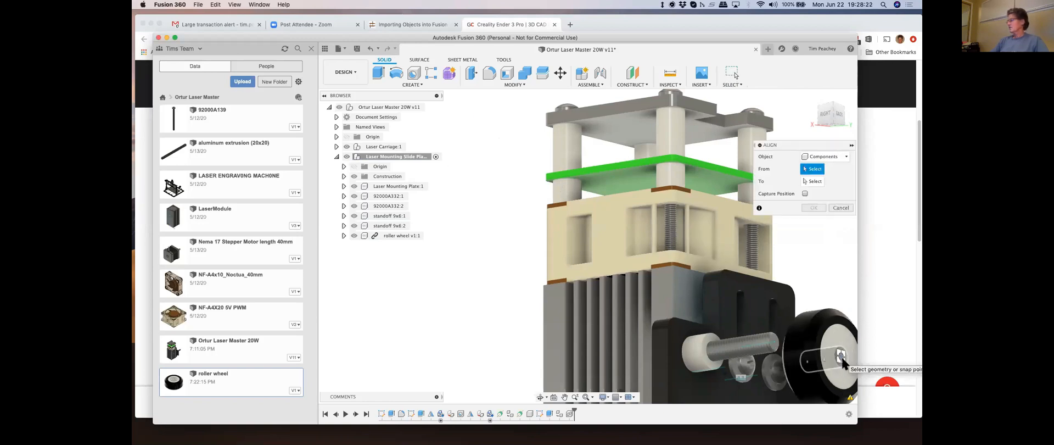
{"action": "left_click", "coordinate": [839, 358]}
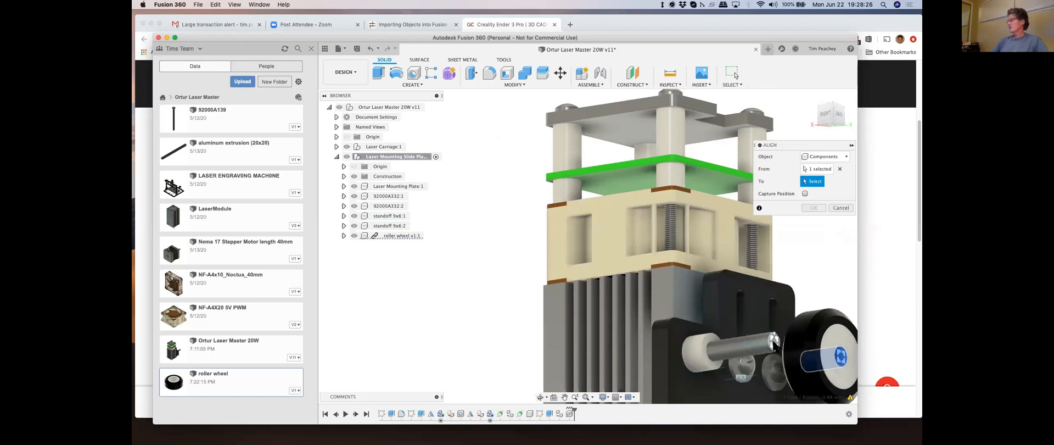
Step: Try the tip and the body of the screw through the nearer standoff as alignment targets, clearing each selection
{"action": "left_click", "coordinate": [773, 340]}
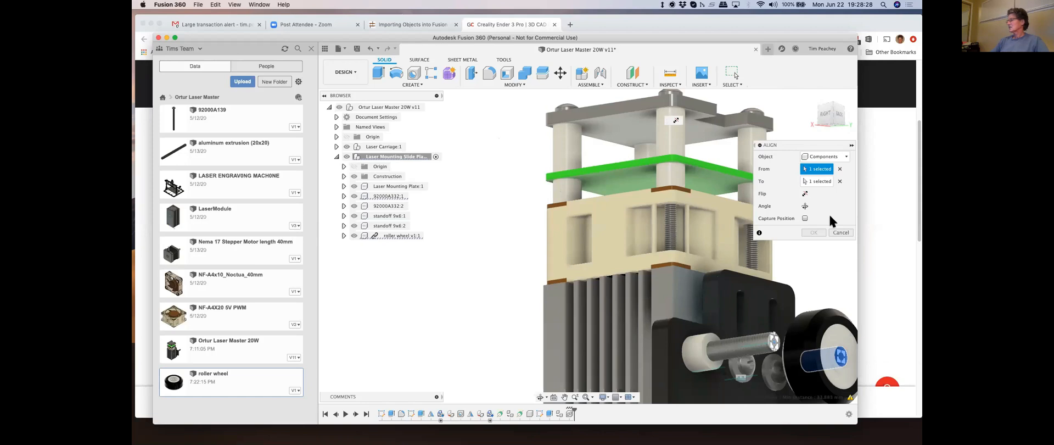
{"action": "left_click", "coordinate": [818, 181]}
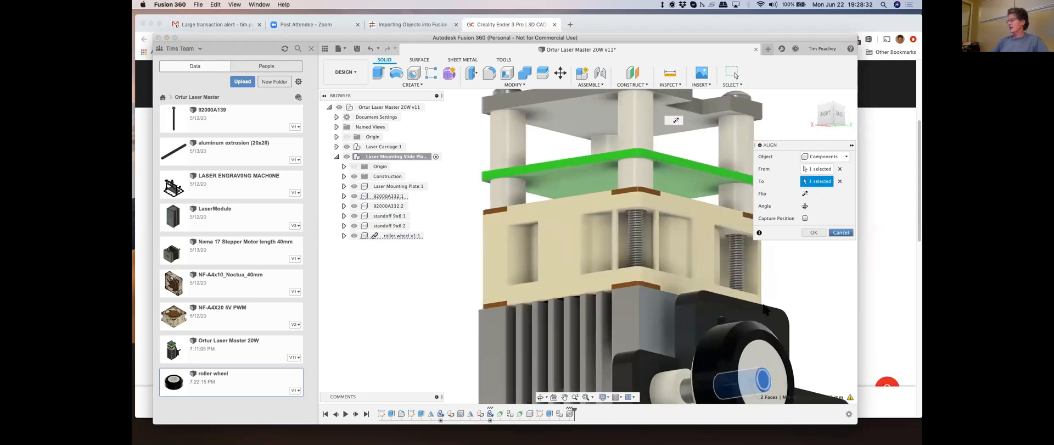
{"action": "left_click", "coordinate": [840, 180]}
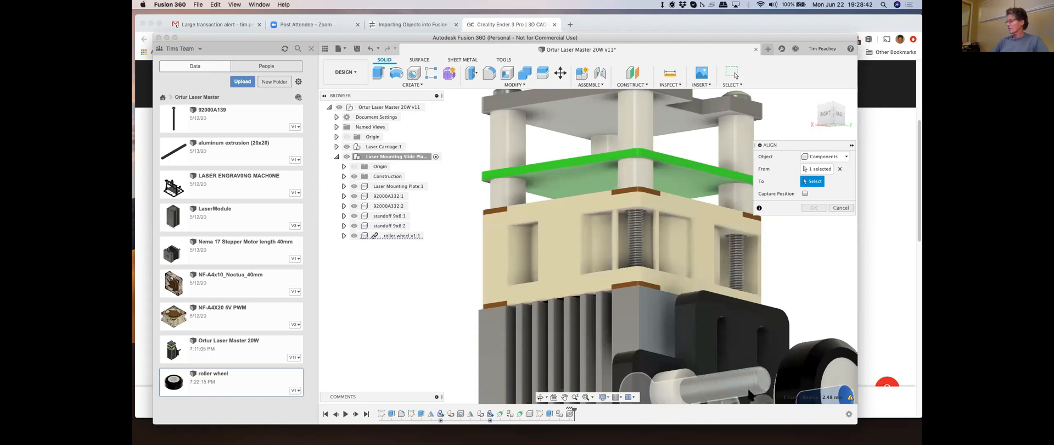
{"action": "left_click", "coordinate": [745, 404]}
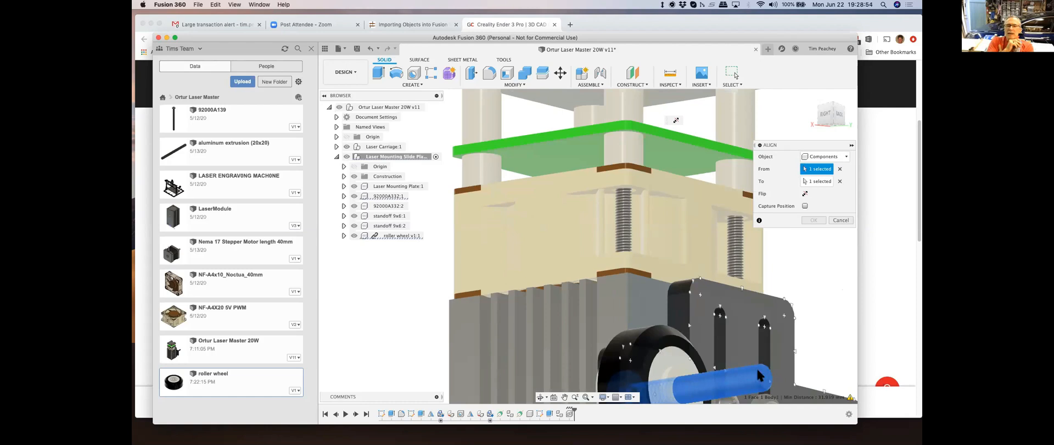
{"action": "scroll", "coordinate": [752, 370], "scroll_direction": "up", "scroll_amount": 1}
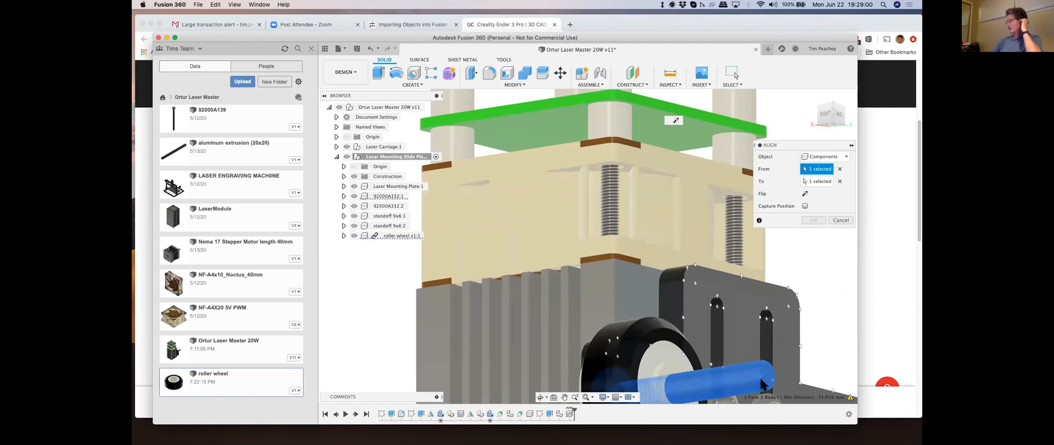
{"action": "scroll", "coordinate": [759, 379], "scroll_direction": "up", "scroll_amount": 1}
{"action": "scroll", "coordinate": [760, 379], "scroll_direction": "up", "scroll_amount": 1}
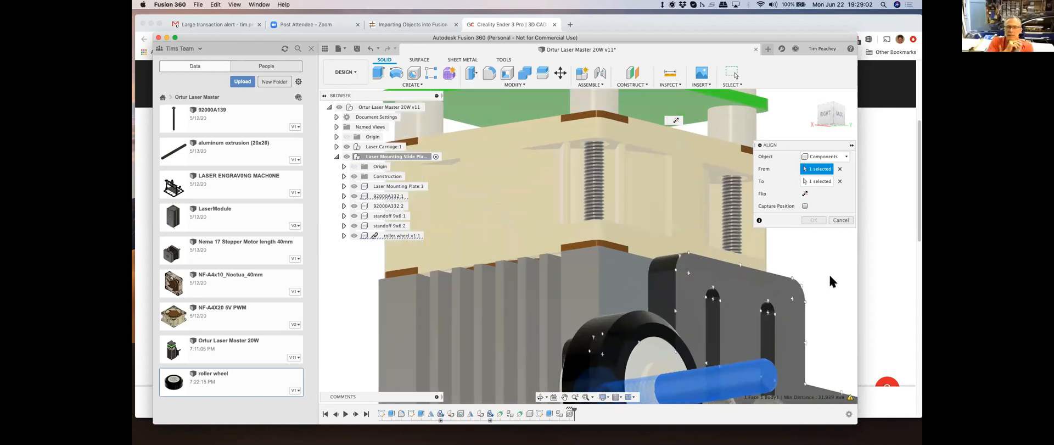
{"action": "left_click", "coordinate": [840, 181]}
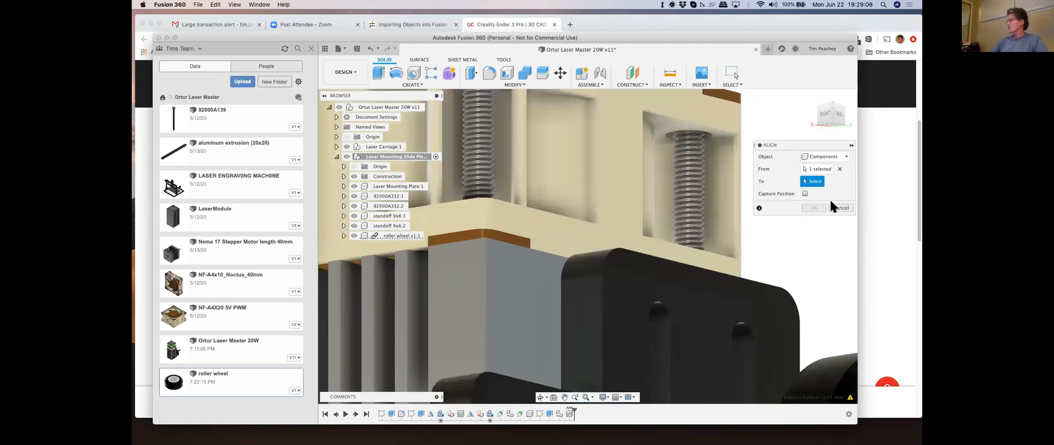
Step: Align the roller wheel's bore with the construction axis of the screw through the nearer standoff and accept the alignment
{"action": "scroll", "coordinate": [801, 228], "scroll_direction": "down", "scroll_amount": 3}
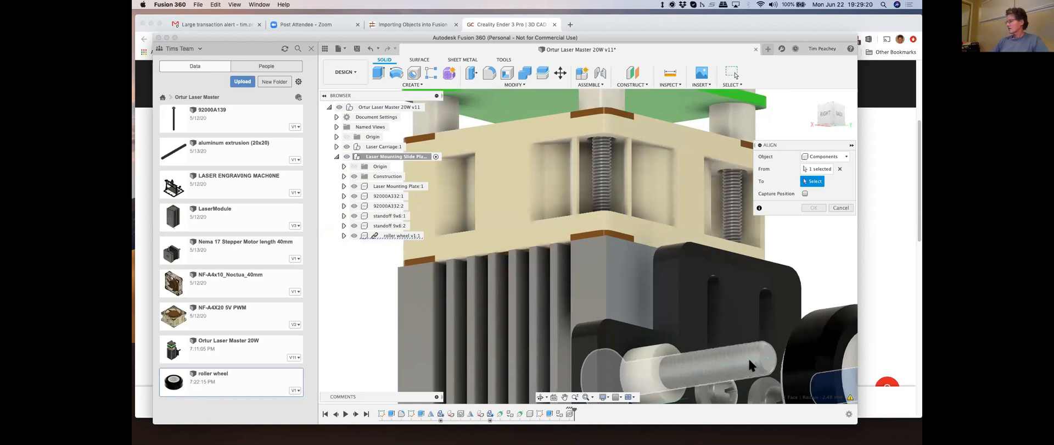
{"action": "left_click", "coordinate": [750, 360]}
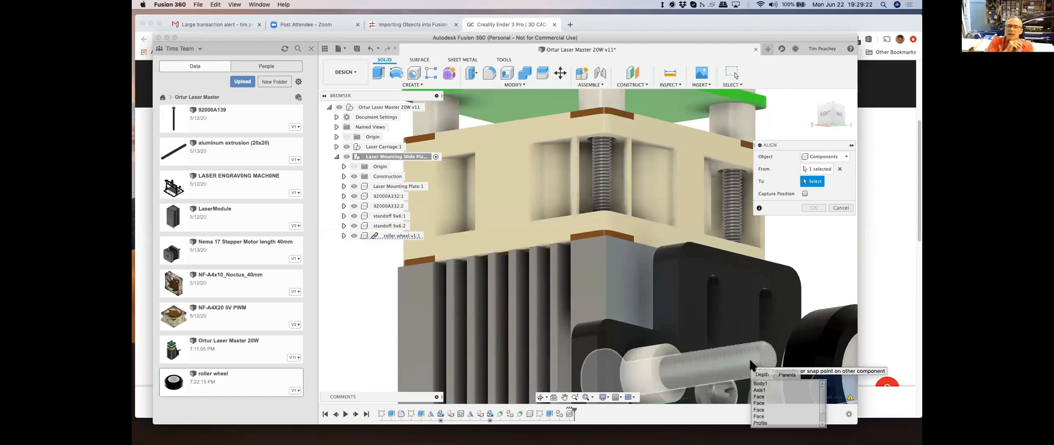
{"action": "left_click", "coordinate": [759, 390]}
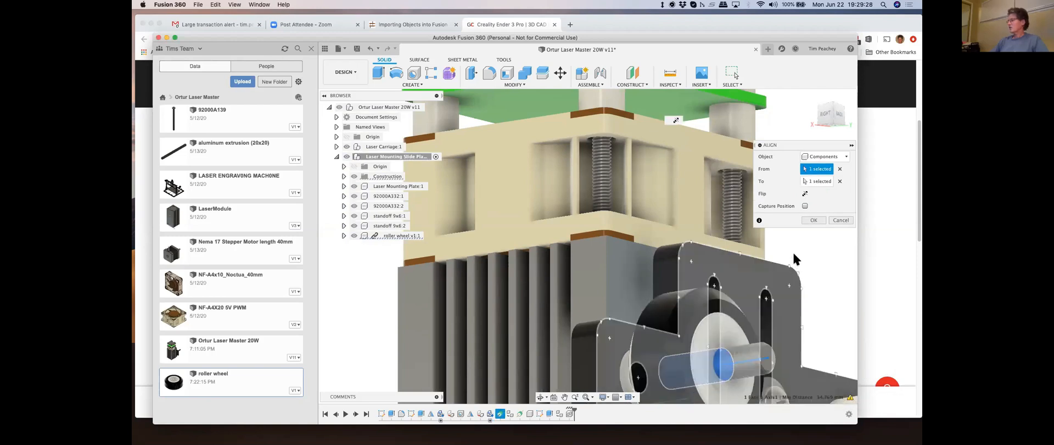
{"action": "left_click", "coordinate": [813, 220]}
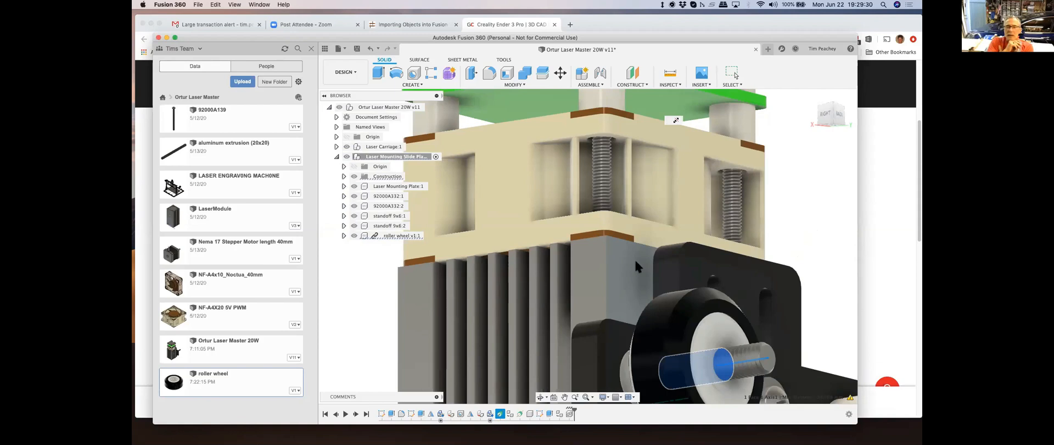
{"action": "scroll", "coordinate": [493, 180], "scroll_direction": "down", "scroll_amount": 3}
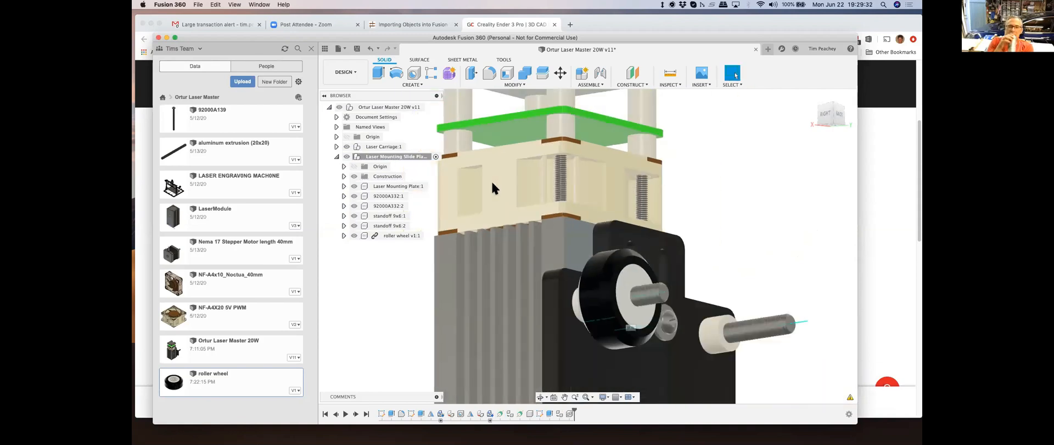
{"action": "scroll", "coordinate": [492, 188], "scroll_direction": "down", "scroll_amount": 3}
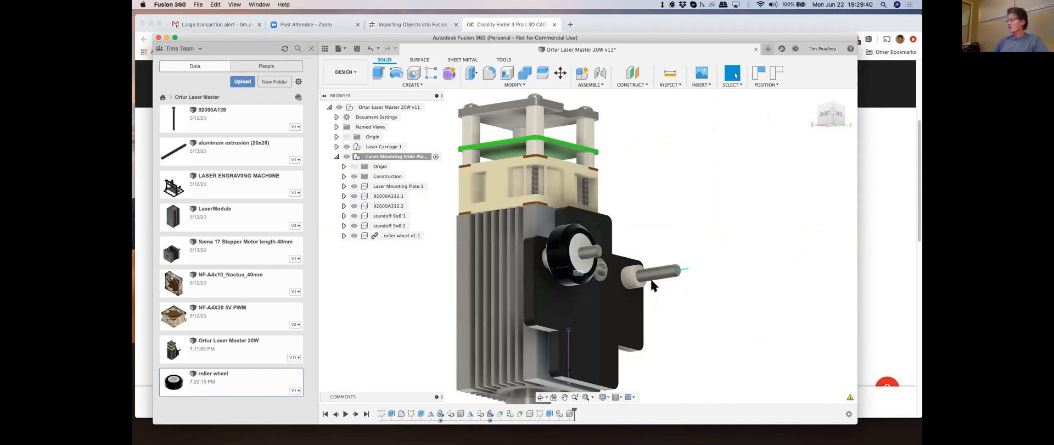
{"action": "scroll", "coordinate": [582, 258], "scroll_direction": "up", "scroll_amount": 2}
{"action": "scroll", "coordinate": [582, 260], "scroll_direction": "up", "scroll_amount": 3}
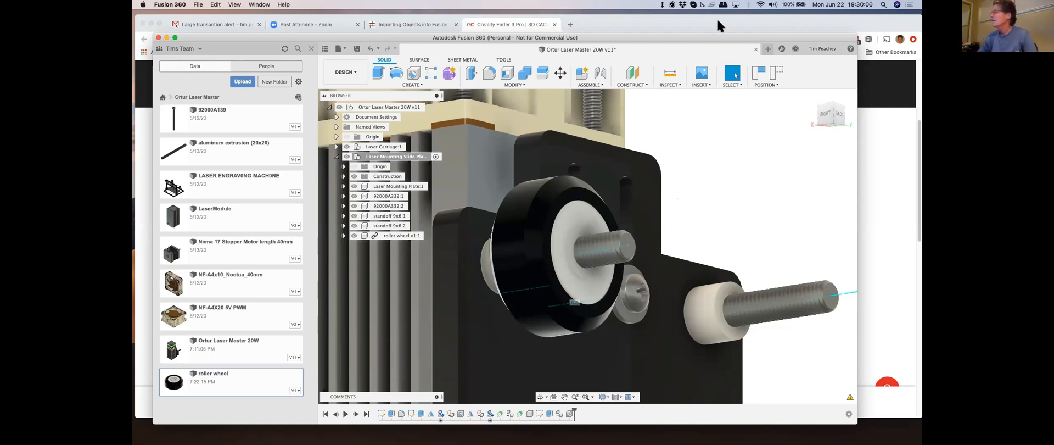
Step: Start inserting a McMaster-Carr component and browse the washers to the standard stainless steel metric split lock washers
{"action": "left_click", "coordinate": [703, 84]}
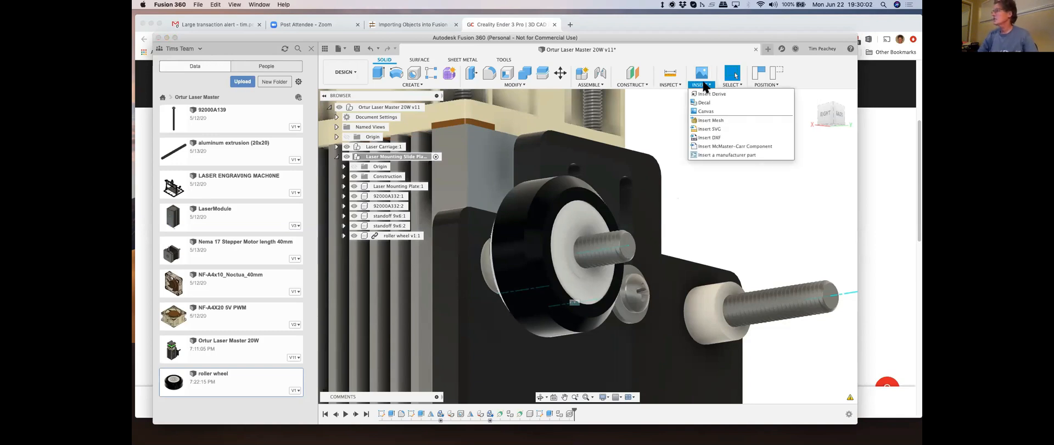
{"action": "left_click", "coordinate": [713, 146]}
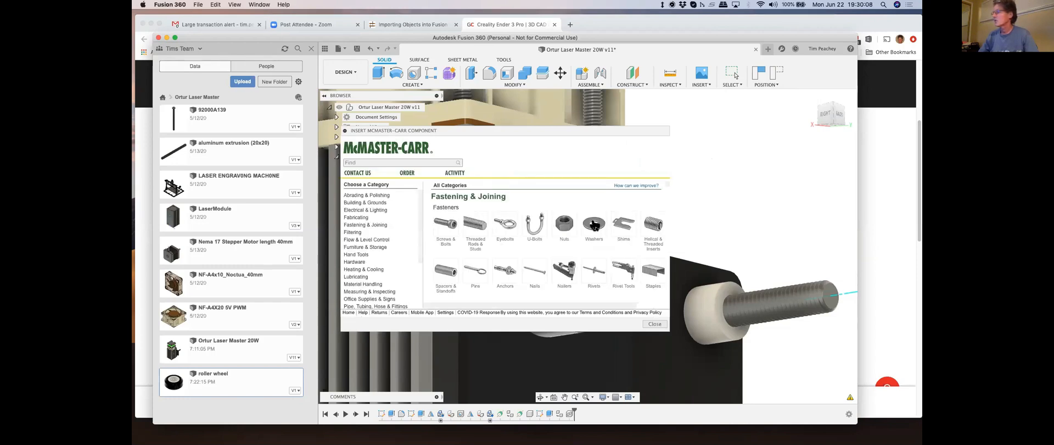
{"action": "left_click", "coordinate": [594, 224]}
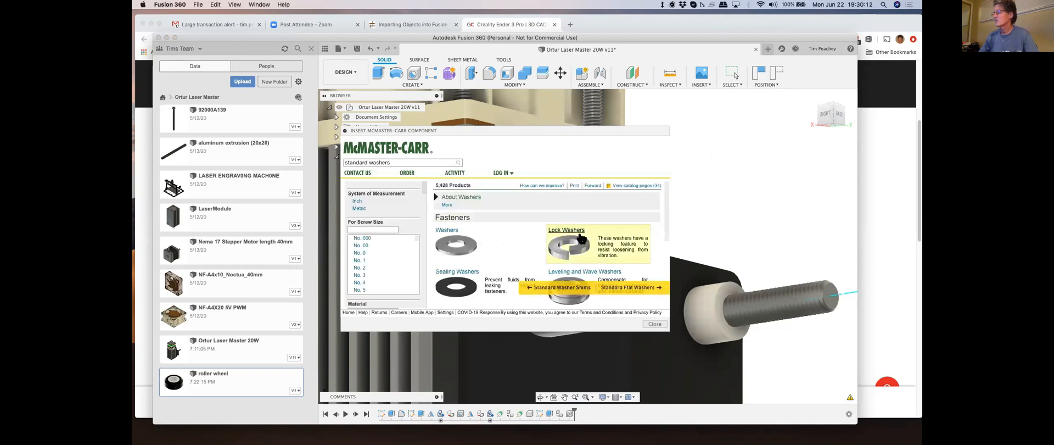
{"action": "left_click", "coordinate": [578, 247]}
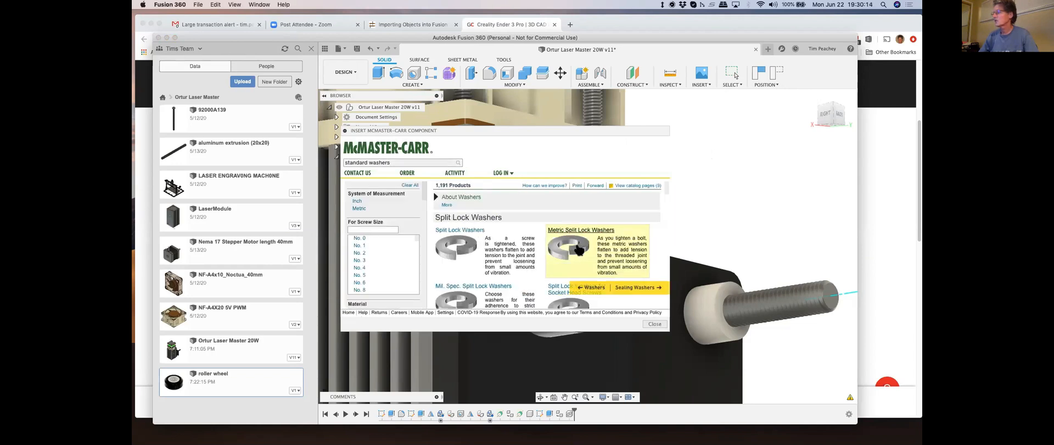
{"action": "left_click", "coordinate": [578, 250]}
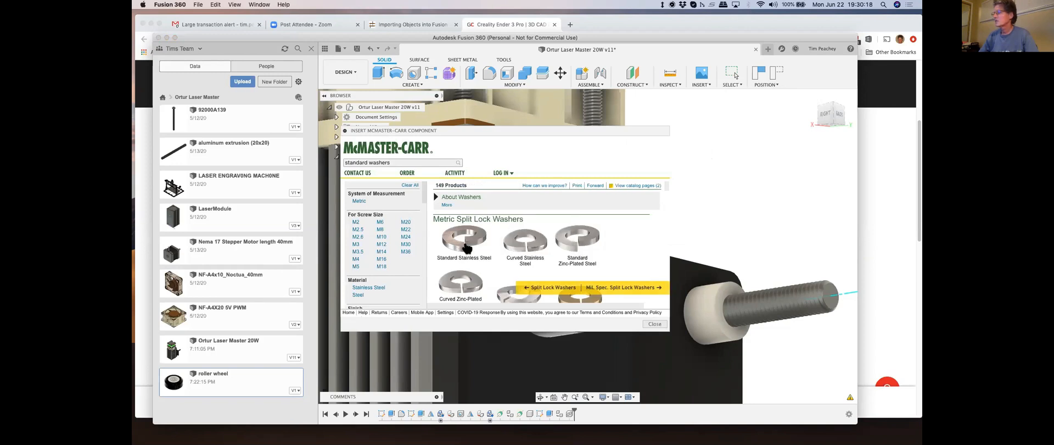
{"action": "left_click", "coordinate": [465, 247]}
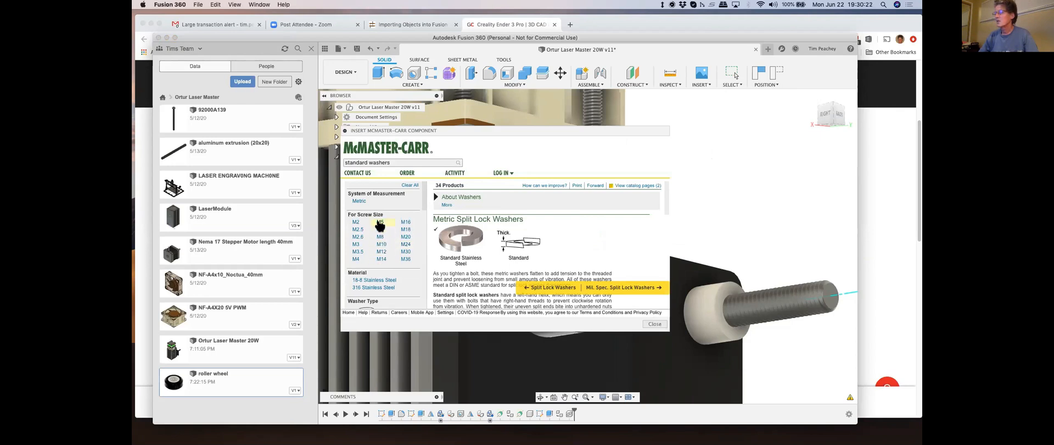
Step: Filter the split lock washers to screw size M5 and go to their table of part numbers
{"action": "left_click", "coordinate": [379, 222]}
{"action": "scroll", "coordinate": [407, 266], "scroll_direction": "down", "scroll_amount": 2}
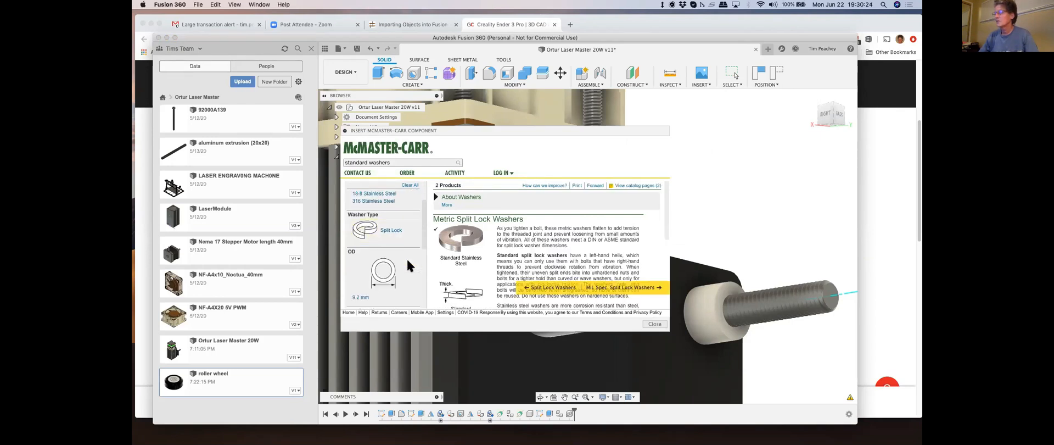
{"action": "scroll", "coordinate": [409, 267], "scroll_direction": "down", "scroll_amount": 2}
{"action": "scroll", "coordinate": [407, 263], "scroll_direction": "down", "scroll_amount": 3}
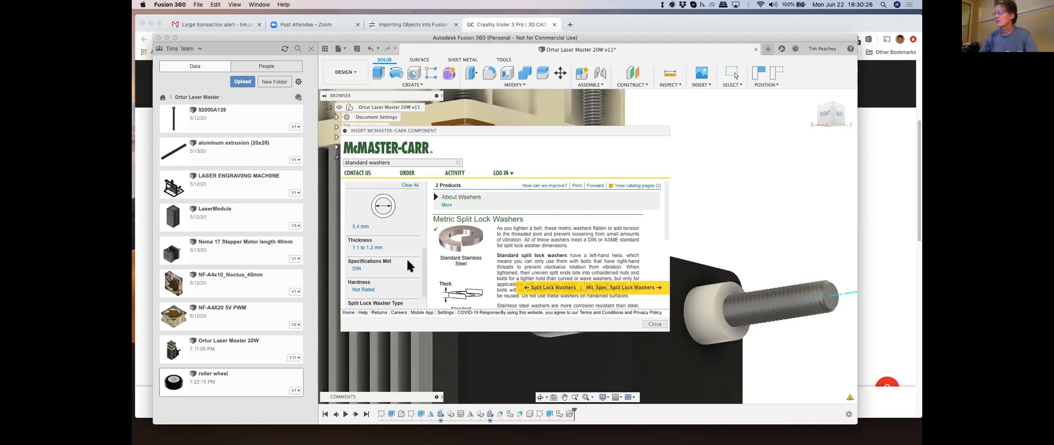
{"action": "scroll", "coordinate": [528, 242], "scroll_direction": "down", "scroll_amount": 1}
{"action": "scroll", "coordinate": [528, 241], "scroll_direction": "down", "scroll_amount": 5}
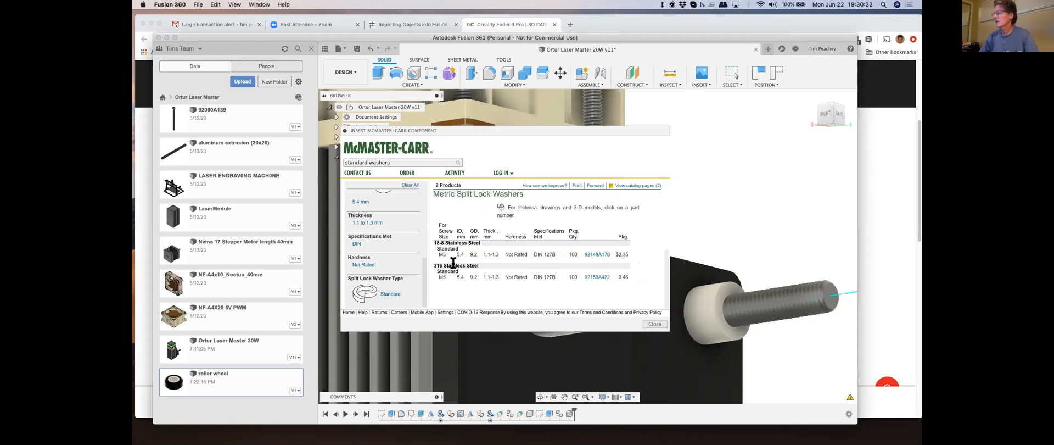
Step: Insert the 3D model of the 316 stainless steel M5 split lock washer, part 92153A422, into the laser mounting plate assembly
{"action": "left_click", "coordinate": [600, 278]}
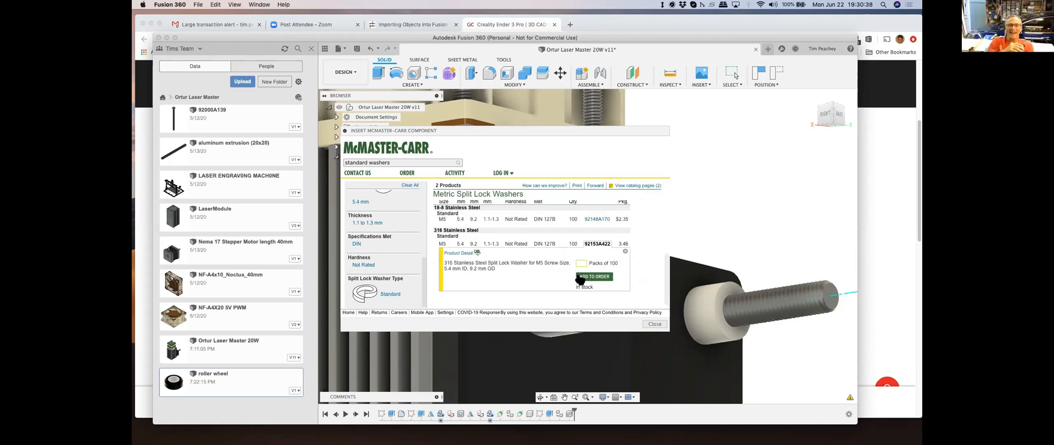
{"action": "left_click", "coordinate": [466, 254]}
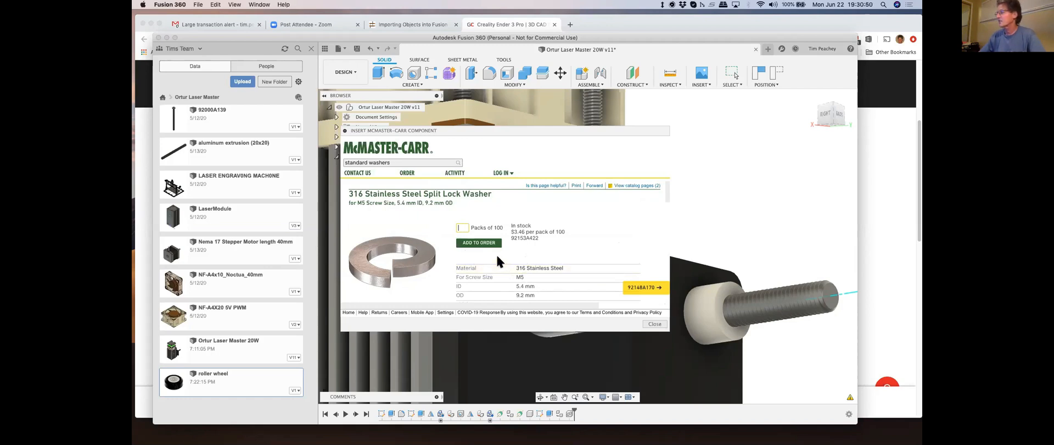
{"action": "scroll", "coordinate": [501, 260], "scroll_direction": "down", "scroll_amount": 3}
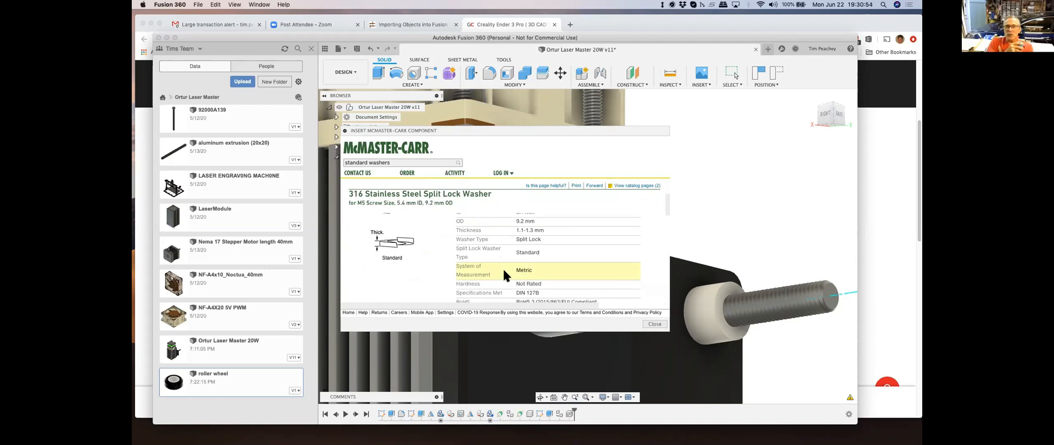
{"action": "scroll", "coordinate": [501, 265], "scroll_direction": "down", "scroll_amount": 5}
{"action": "scroll", "coordinate": [466, 261], "scroll_direction": "down", "scroll_amount": 8}
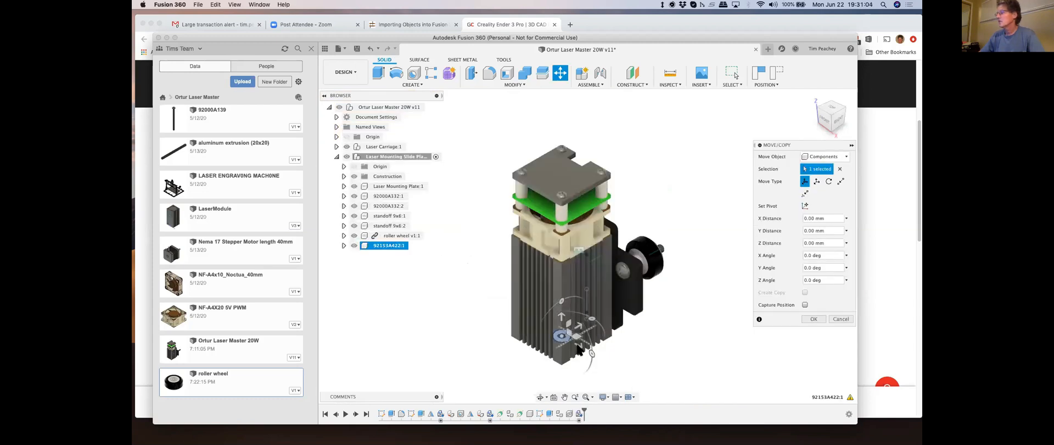
Step: Move the washer about 24.9 mm in X, 67.3 mm in Y and 42.4 mm in Z, and rotate it 90 degrees about X
{"action": "left_click_drag", "start_coordinate": [561, 336], "coordinate": [677, 244]}
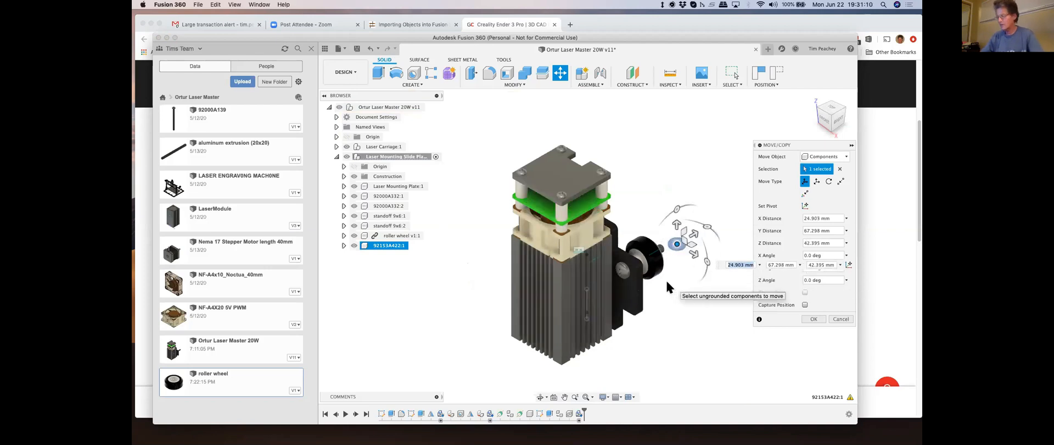
{"action": "middle_click_drag", "start_coordinate": [666, 280], "coordinate": [623, 284], "text": "shift"}
{"action": "scroll", "coordinate": [653, 289], "scroll_direction": "up", "scroll_amount": 10}
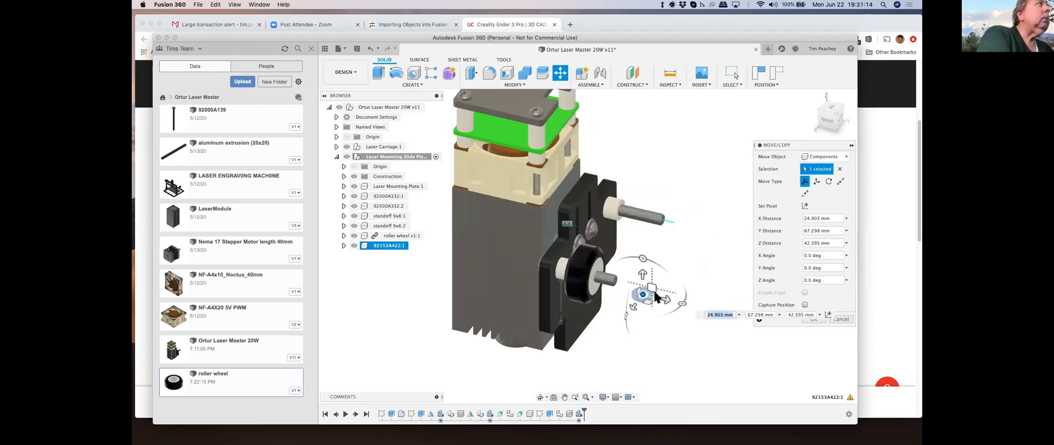
{"action": "scroll", "coordinate": [652, 292], "scroll_direction": "up", "scroll_amount": 3}
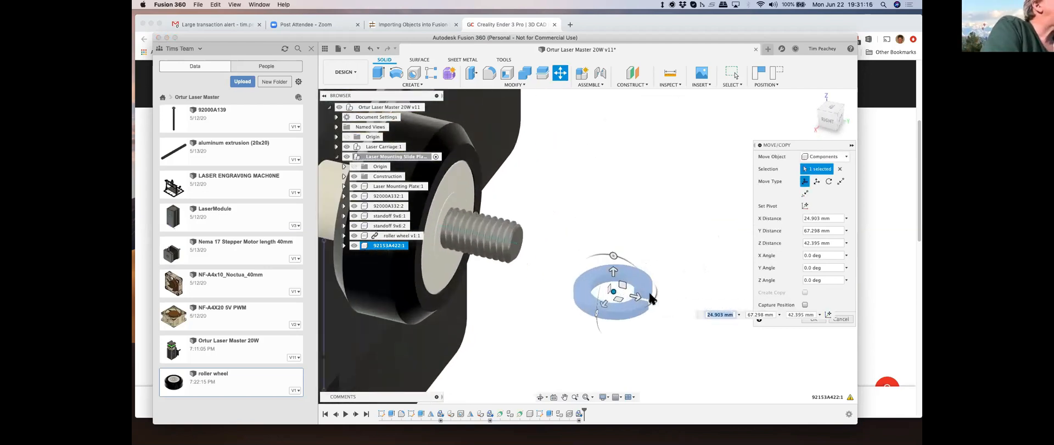
{"action": "left_click_drag", "start_coordinate": [613, 256], "coordinate": [558, 282]}
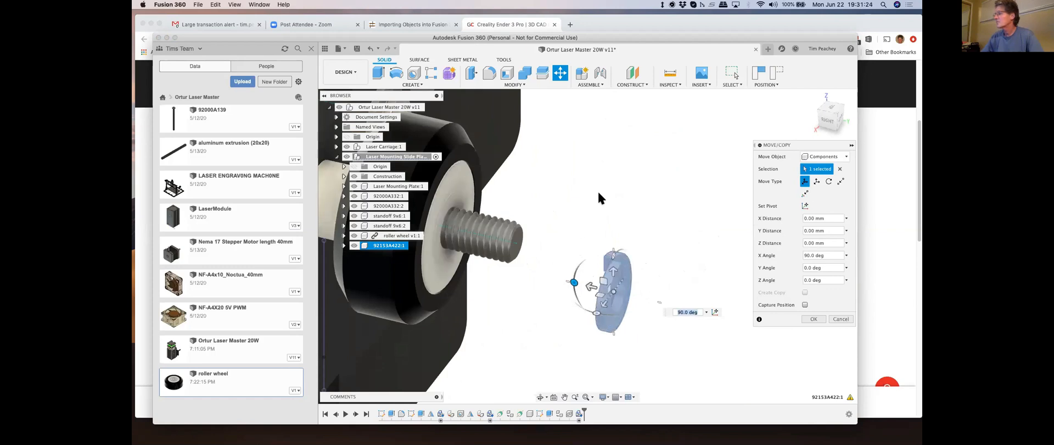
Step: Centre the washer on the roller wheel's screw, slide it about 20.2 mm along the screw against the wheel, and capture its position
{"action": "left_click", "coordinate": [840, 122]}
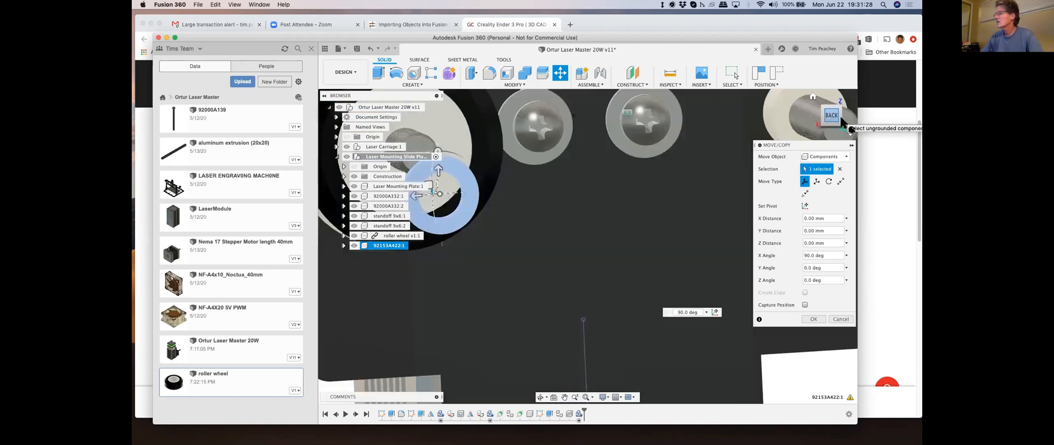
{"action": "left_click_drag", "start_coordinate": [422, 177], "coordinate": [420, 145]}
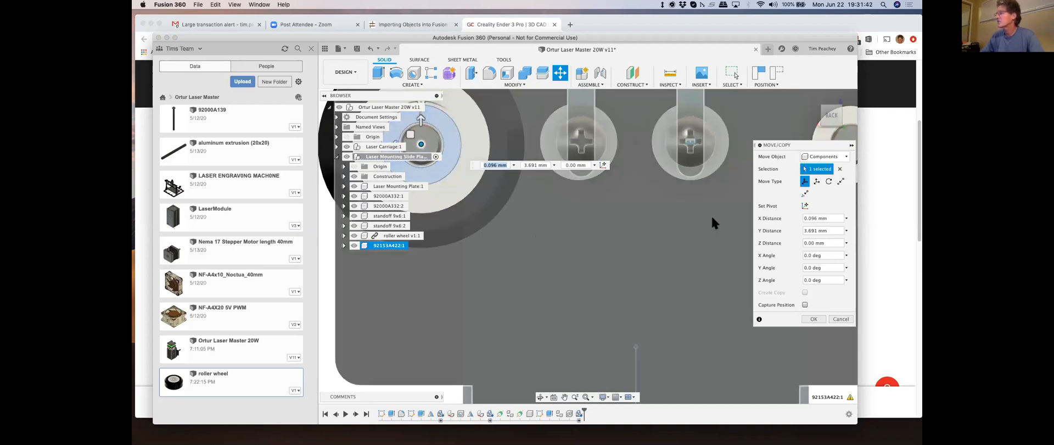
{"action": "mouse_move", "coordinate": [826, 114]}
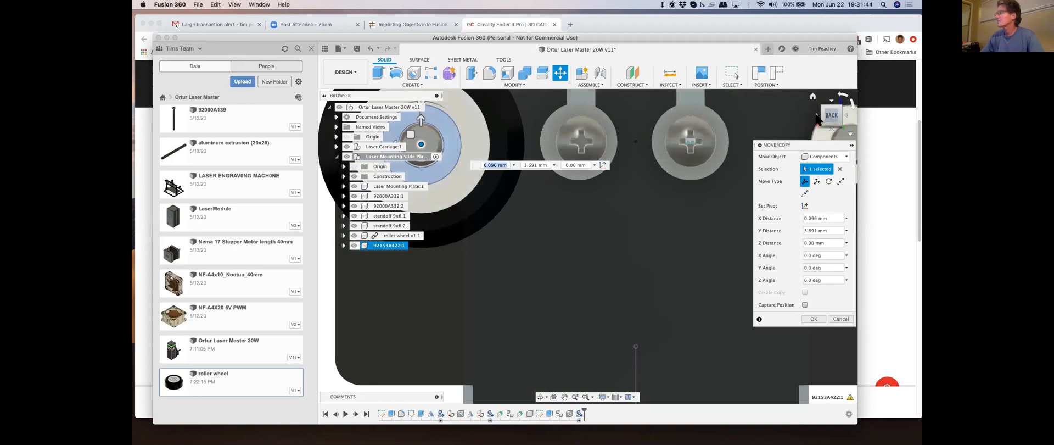
{"action": "left_click", "coordinate": [816, 115]}
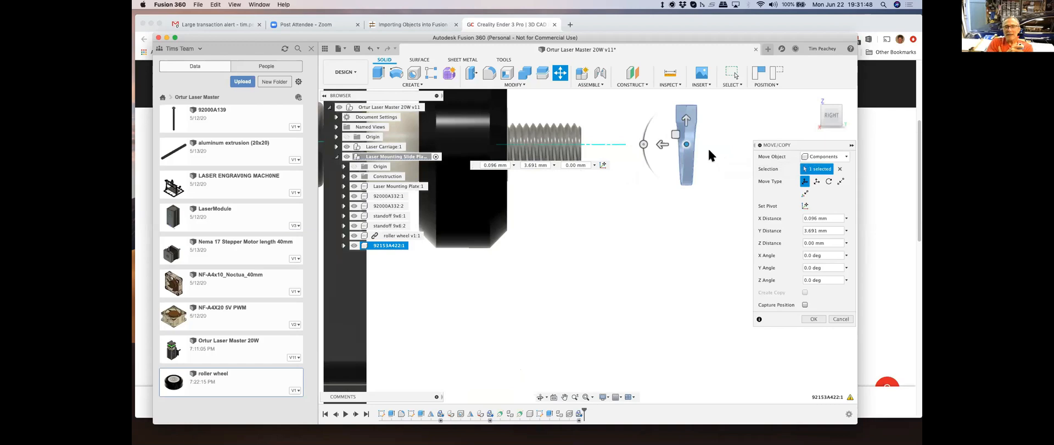
{"action": "left_click_drag", "start_coordinate": [686, 144], "coordinate": [512, 145]}
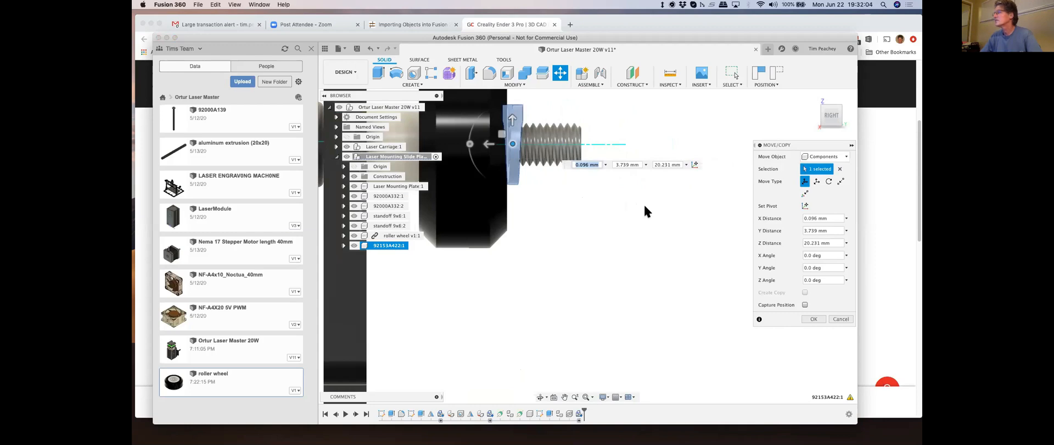
{"action": "left_click", "coordinate": [814, 319]}
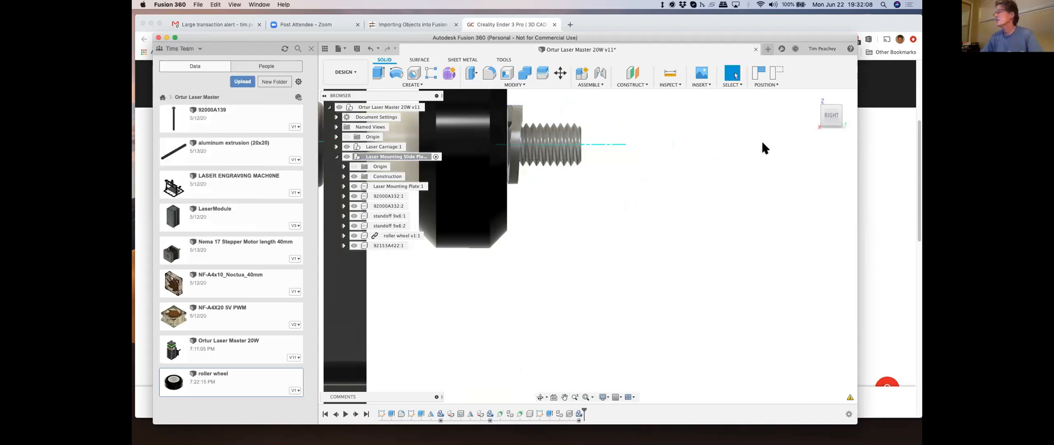
{"action": "left_click", "coordinate": [775, 85]}
{"action": "scroll", "coordinate": [673, 171], "scroll_direction": "down", "scroll_amount": 2}
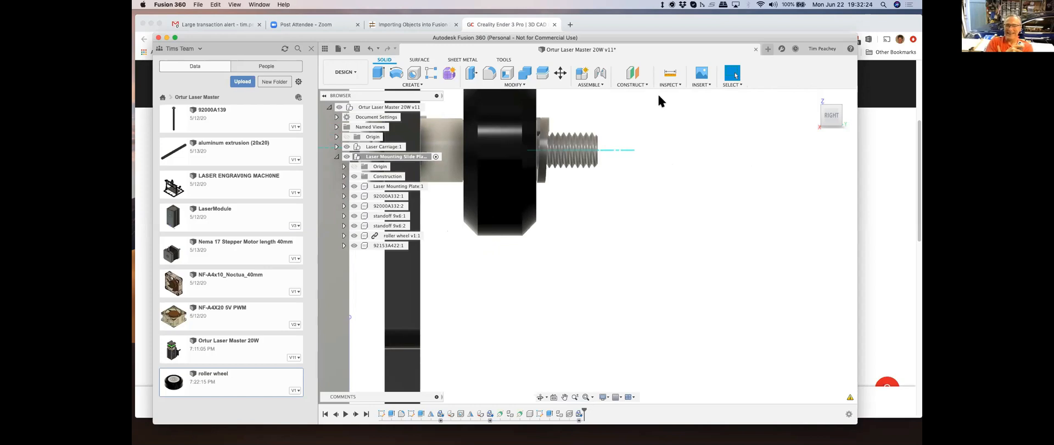
Step: Browse the McMaster-Carr catalogue for hex nuts and filter them to metric with thread size M5
{"action": "left_click", "coordinate": [704, 81]}
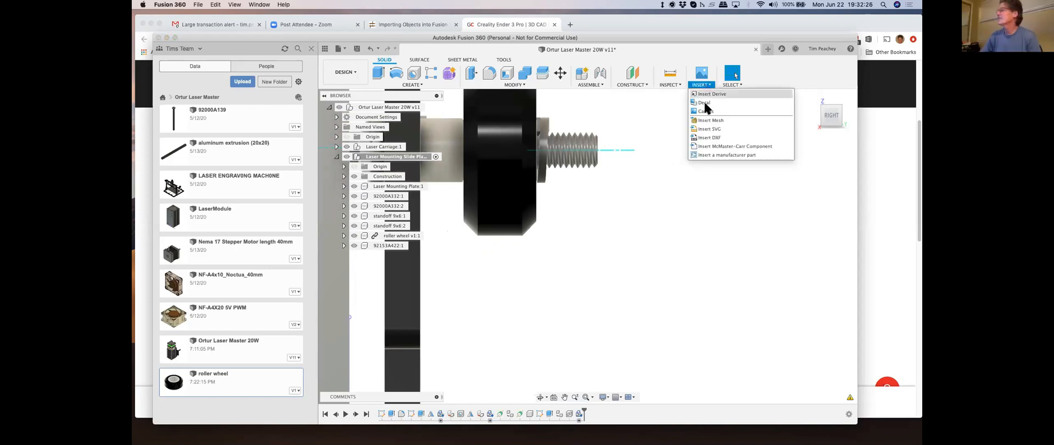
{"action": "left_click", "coordinate": [705, 146]}
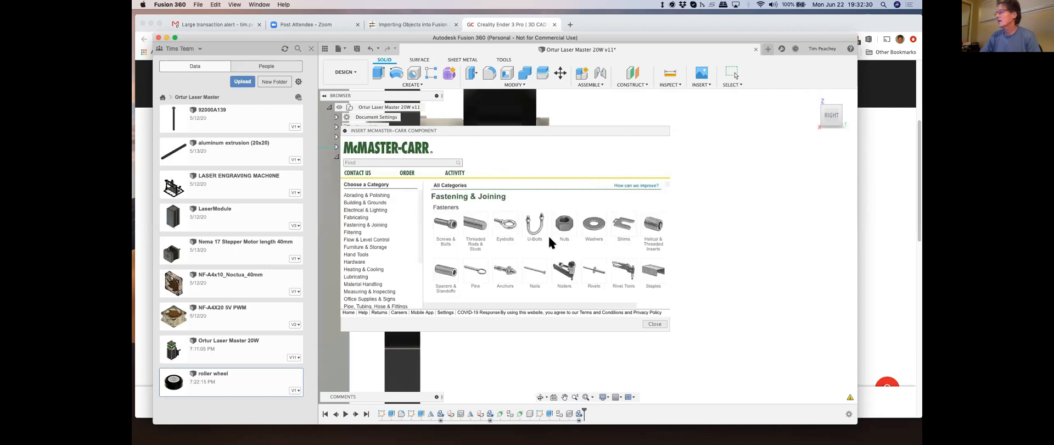
{"action": "left_click", "coordinate": [564, 230]}
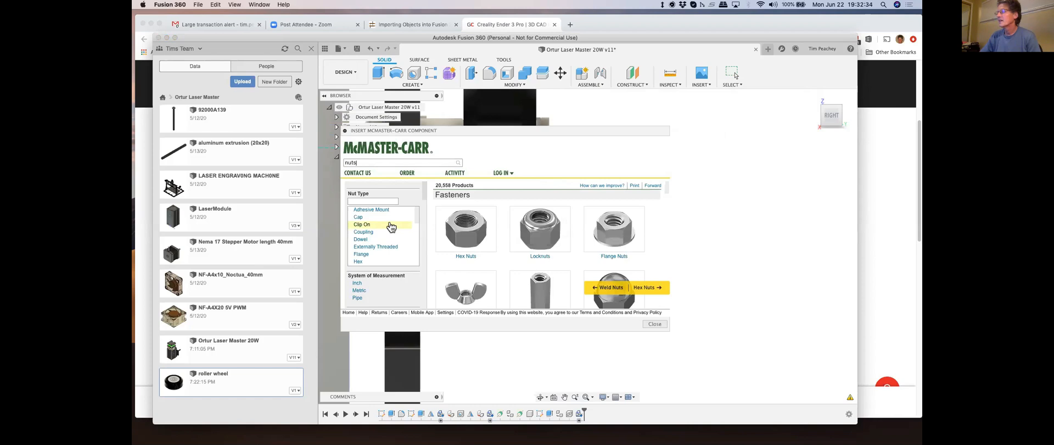
{"action": "left_click", "coordinate": [471, 240]}
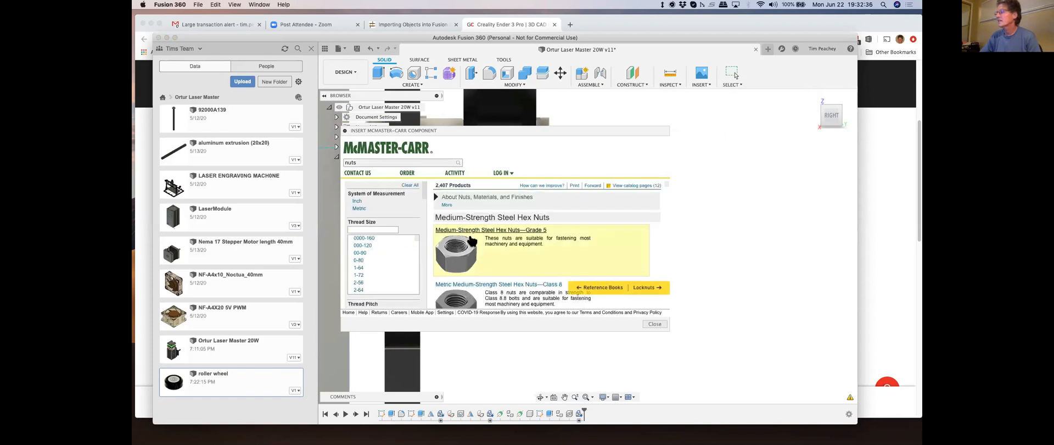
{"action": "scroll", "coordinate": [456, 258], "scroll_direction": "down", "scroll_amount": 5}
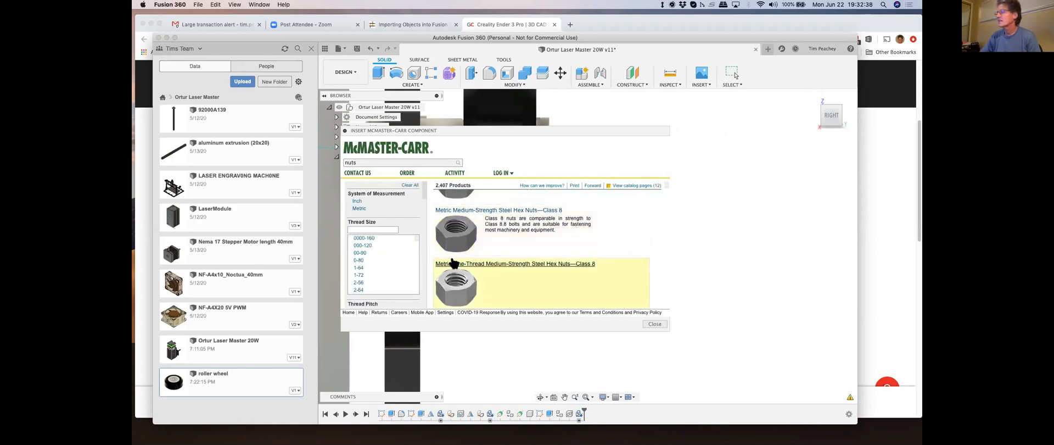
{"action": "left_click", "coordinate": [378, 208]}
{"action": "scroll", "coordinate": [382, 263], "scroll_direction": "down", "scroll_amount": 5}
{"action": "scroll", "coordinate": [379, 267], "scroll_direction": "up", "scroll_amount": 5}
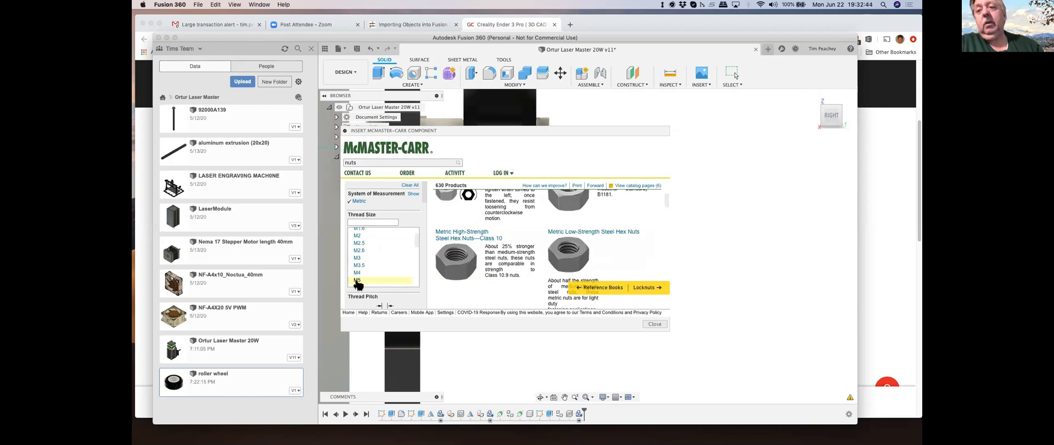
{"action": "left_click", "coordinate": [357, 281]}
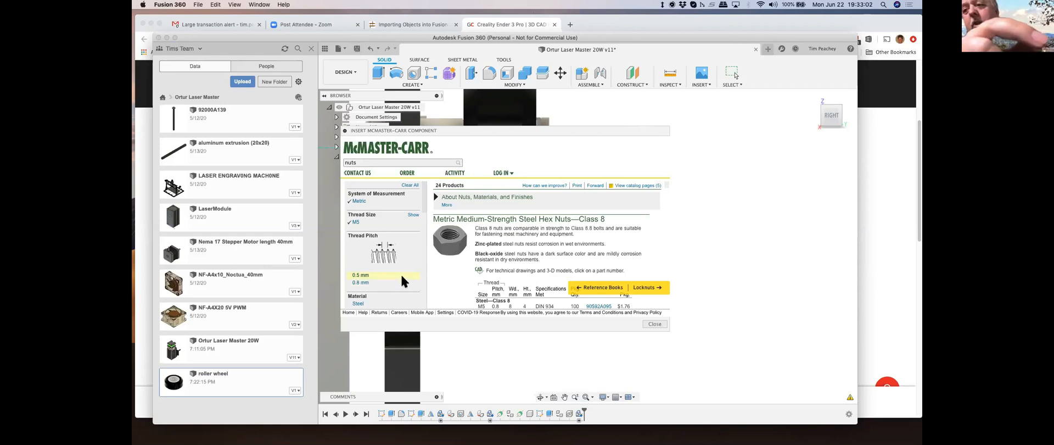
Step: Narrow the M5 hex nuts to stainless steel with a 2.7 mm height and go to the part number table
{"action": "scroll", "coordinate": [401, 277], "scroll_direction": "down", "scroll_amount": 3}
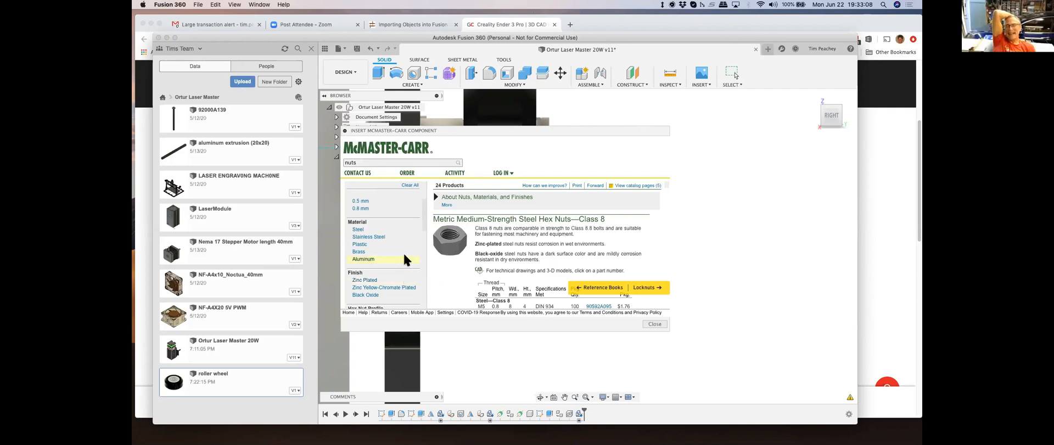
{"action": "left_click", "coordinate": [376, 235]}
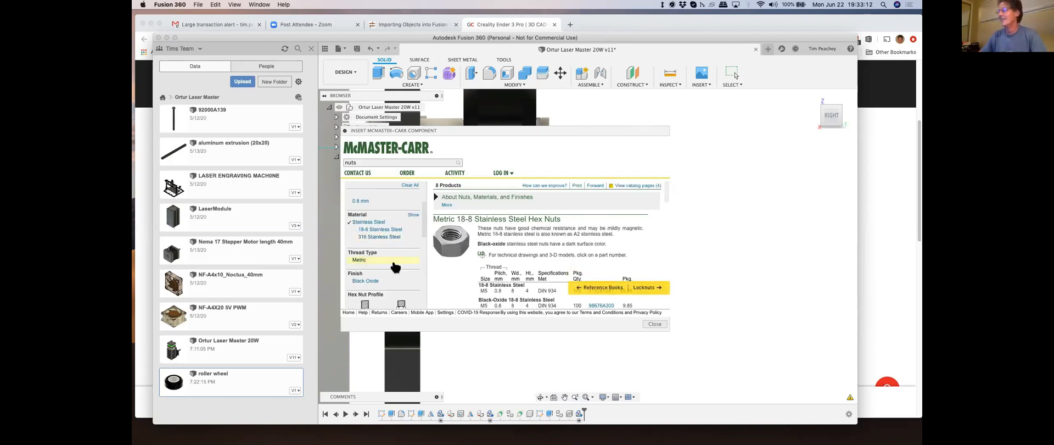
{"action": "scroll", "coordinate": [394, 280], "scroll_direction": "down", "scroll_amount": 5}
{"action": "scroll", "coordinate": [394, 280], "scroll_direction": "down", "scroll_amount": 2}
{"action": "scroll", "coordinate": [383, 255], "scroll_direction": "down", "scroll_amount": 2}
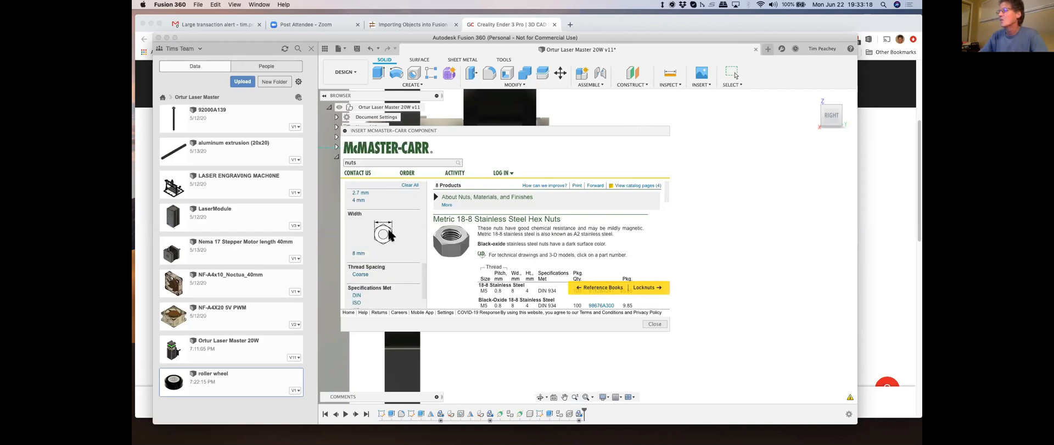
{"action": "scroll", "coordinate": [380, 248], "scroll_direction": "up", "scroll_amount": 2}
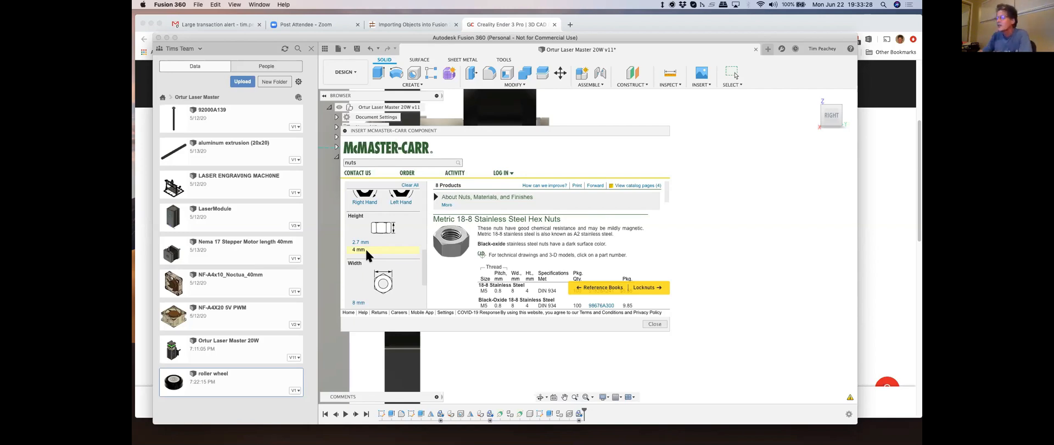
{"action": "left_click", "coordinate": [366, 242]}
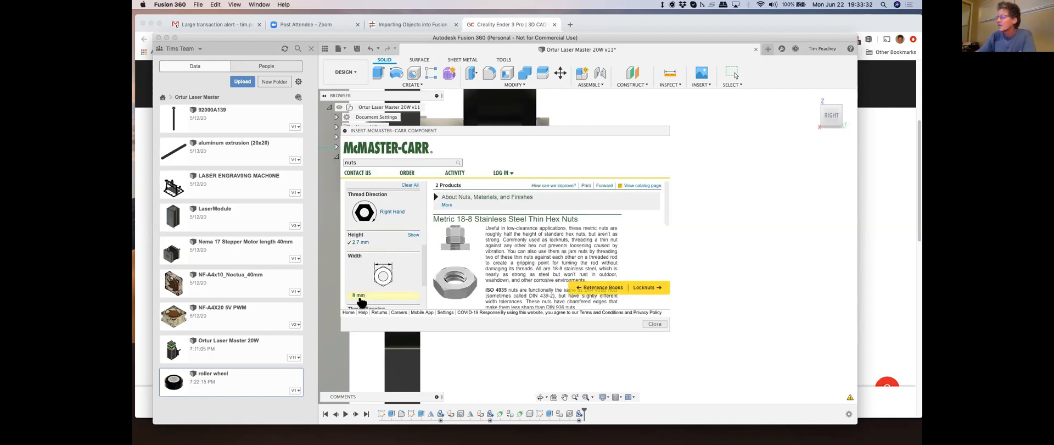
{"action": "scroll", "coordinate": [530, 273], "scroll_direction": "down", "scroll_amount": 5}
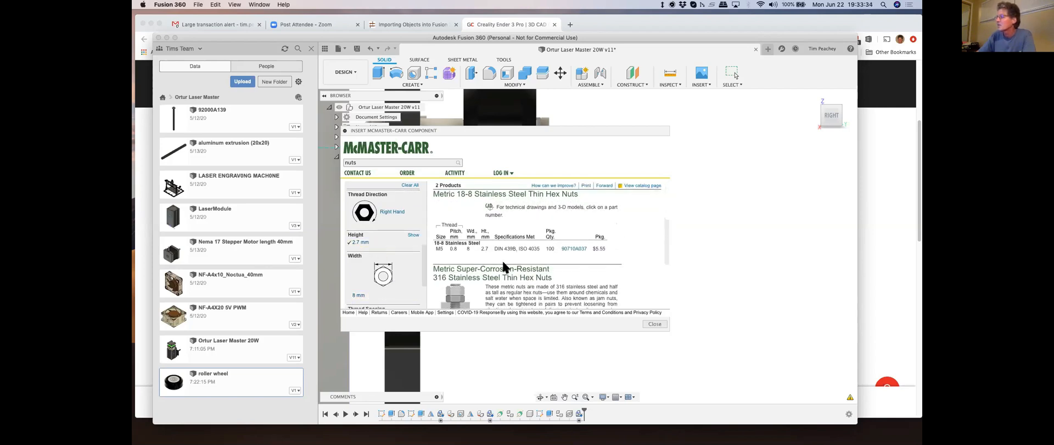
Step: Insert the 3-D STEP model of the 18-8 stainless steel thin hex nut, part 90710A037, into the assembly
{"action": "left_click", "coordinate": [574, 248]}
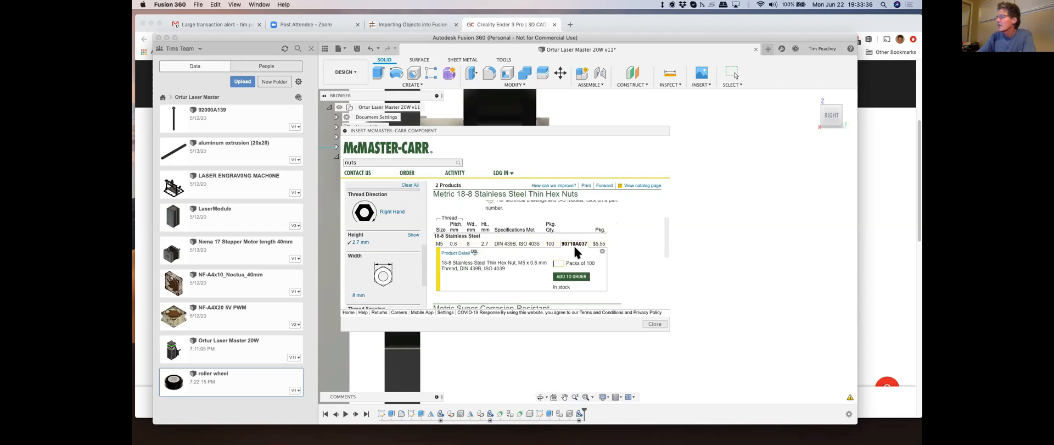
{"action": "left_click", "coordinate": [460, 255]}
{"action": "scroll", "coordinate": [459, 262], "scroll_direction": "down", "scroll_amount": 10}
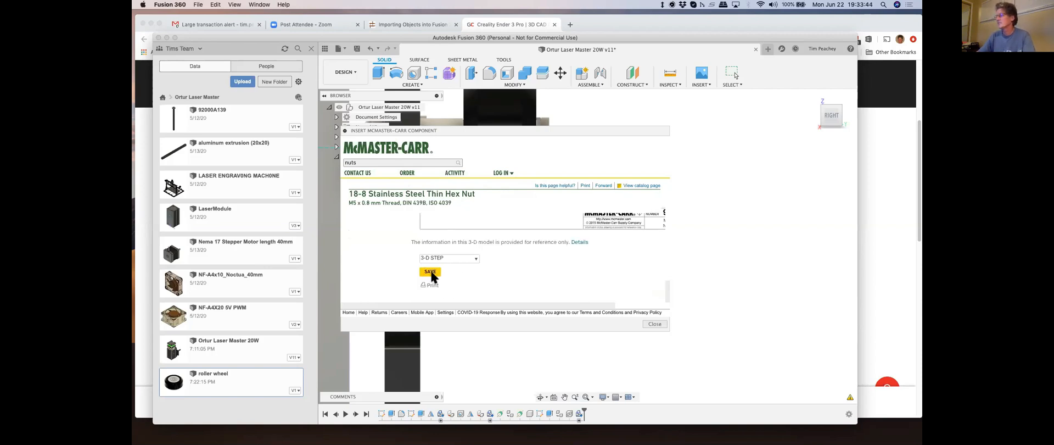
{"action": "left_click", "coordinate": [431, 273]}
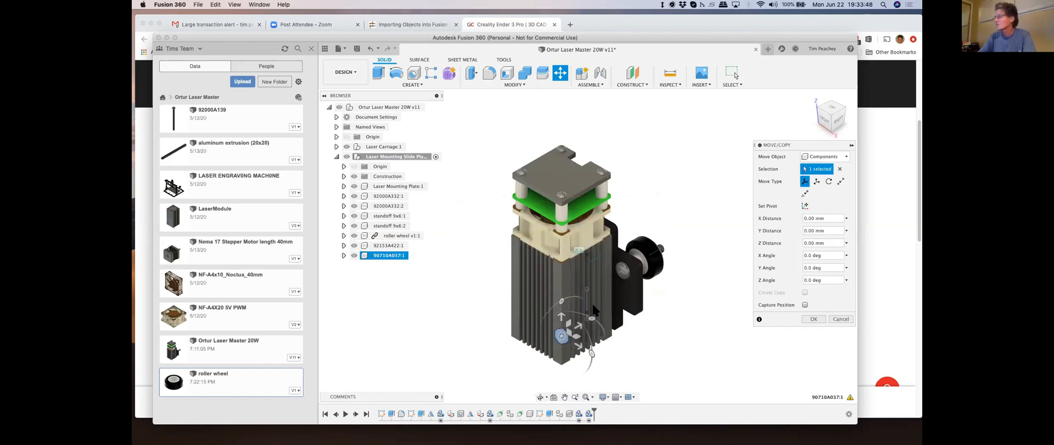
Step: Move the nut onto the roller wheel's screw against the lock washer, about 26.6 mm in X, 49.4 mm in Y and 46 mm in Z
{"action": "left_click_drag", "start_coordinate": [561, 335], "coordinate": [677, 245]}
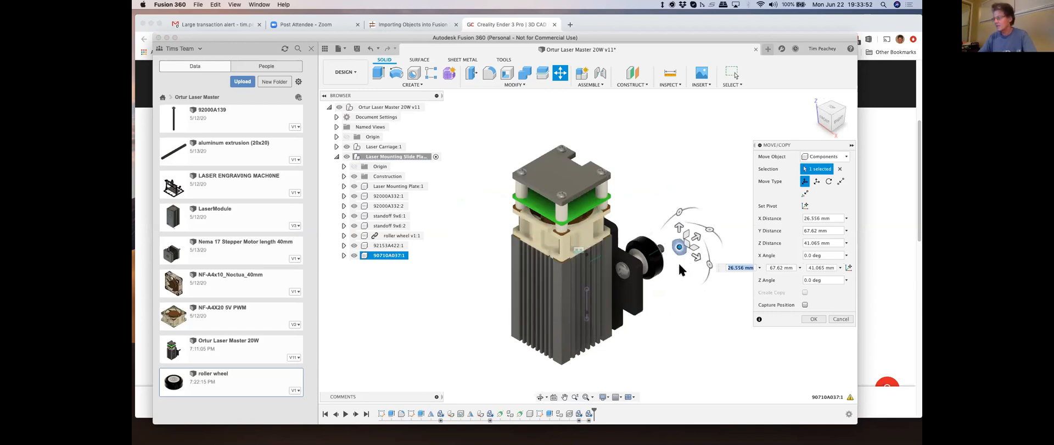
{"action": "scroll", "coordinate": [682, 262], "scroll_direction": "up", "scroll_amount": 5}
{"action": "scroll", "coordinate": [681, 253], "scroll_direction": "up", "scroll_amount": 5}
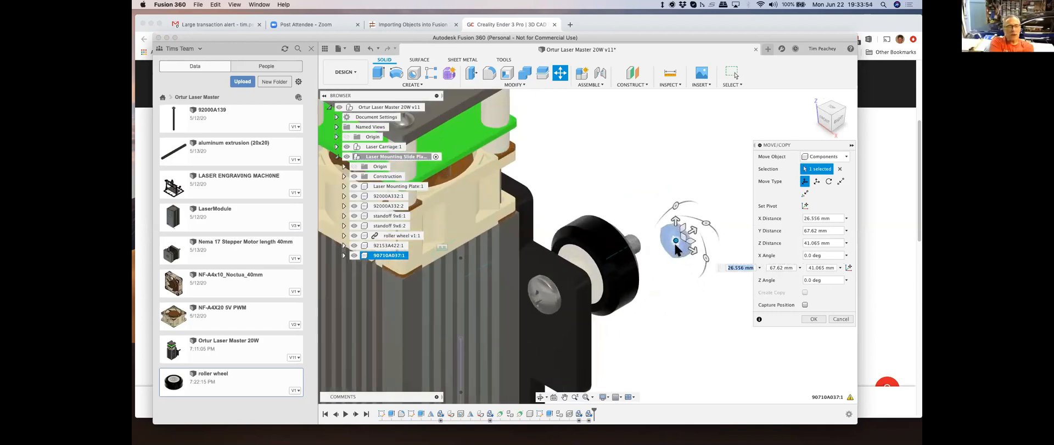
{"action": "scroll", "coordinate": [675, 245], "scroll_direction": "up", "scroll_amount": 3}
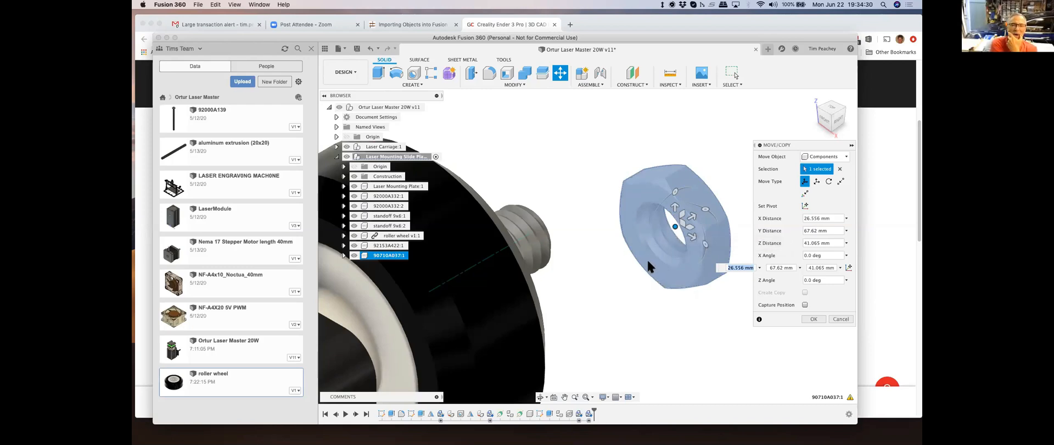
{"action": "left_click", "coordinate": [838, 118]}
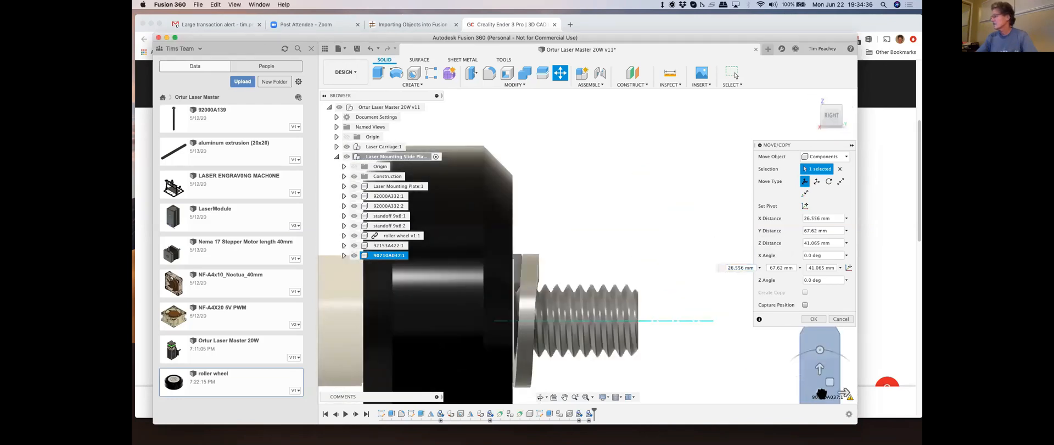
{"action": "left_click_drag", "start_coordinate": [822, 394], "coordinate": [556, 322]}
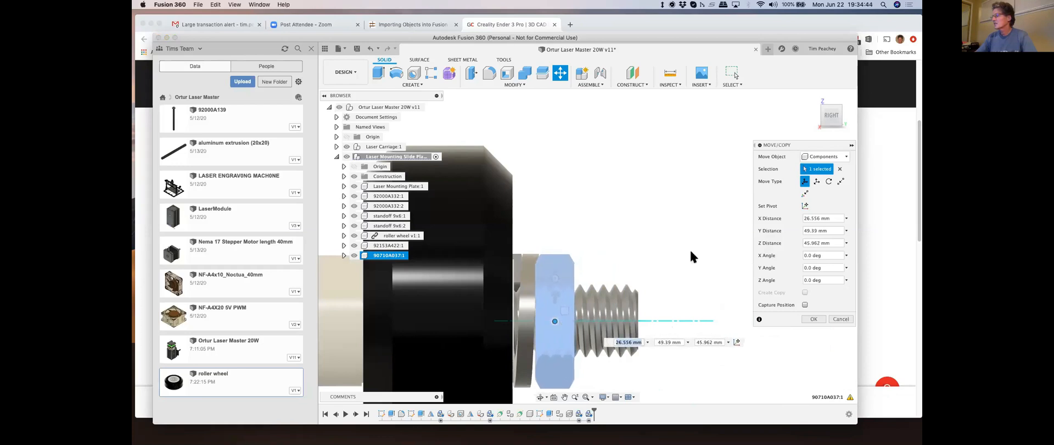
Step: Centre the nut on the screw as seen from the back, at an X distance of about 25.1 mm, and finish the move
{"action": "left_click", "coordinate": [846, 113]}
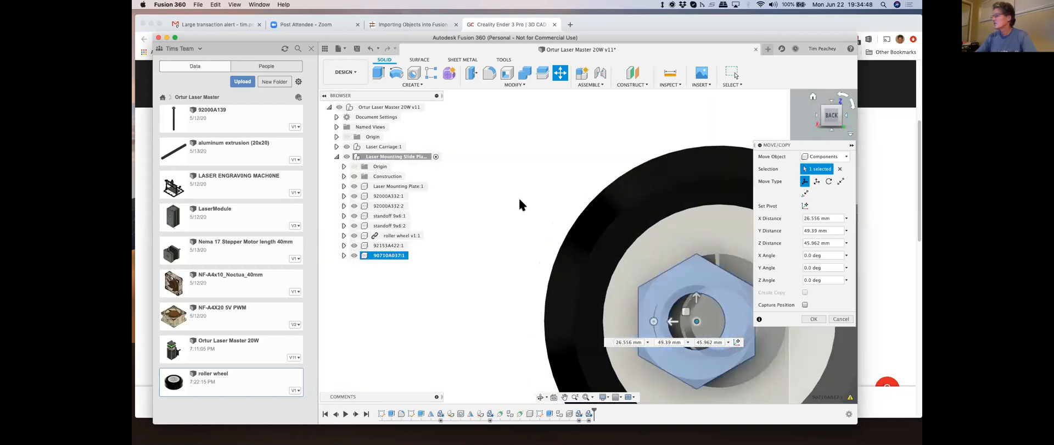
{"action": "scroll", "coordinate": [490, 192], "scroll_direction": "down", "scroll_amount": 2}
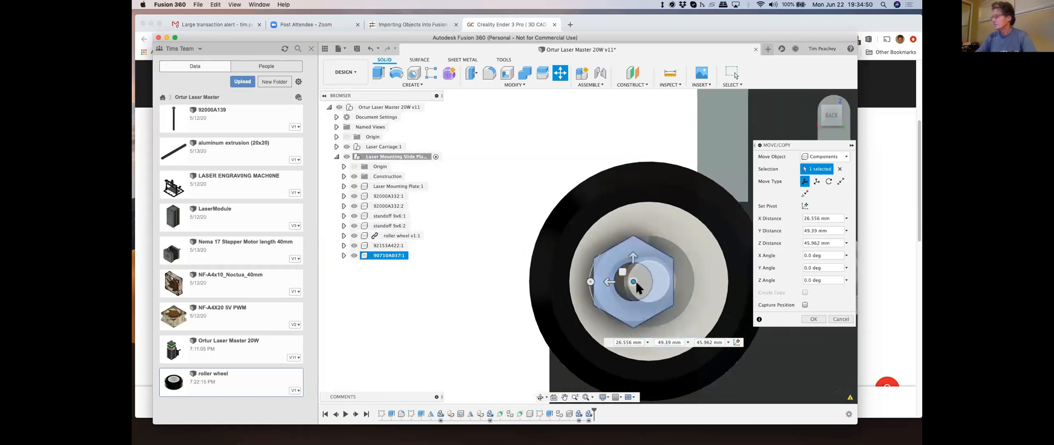
{"action": "left_click_drag", "start_coordinate": [634, 281], "coordinate": [646, 280]}
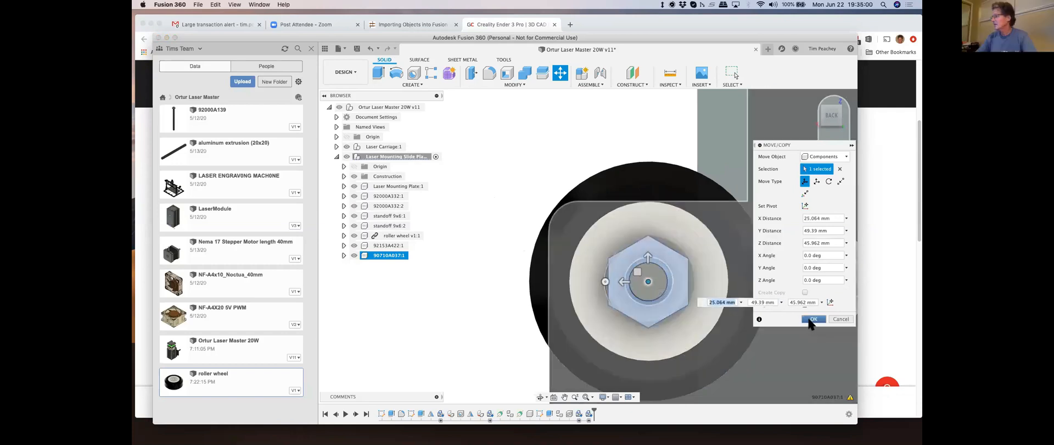
{"action": "left_click", "coordinate": [813, 319]}
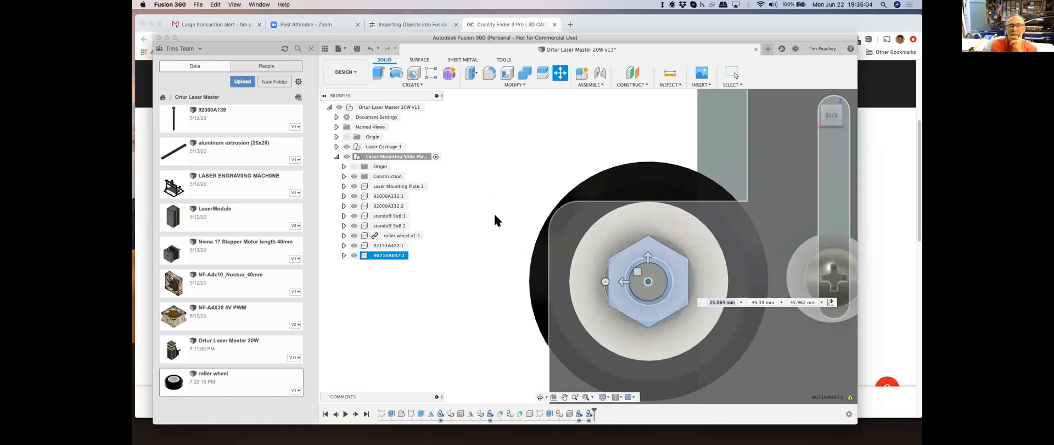
{"action": "key", "text": "Escape"}
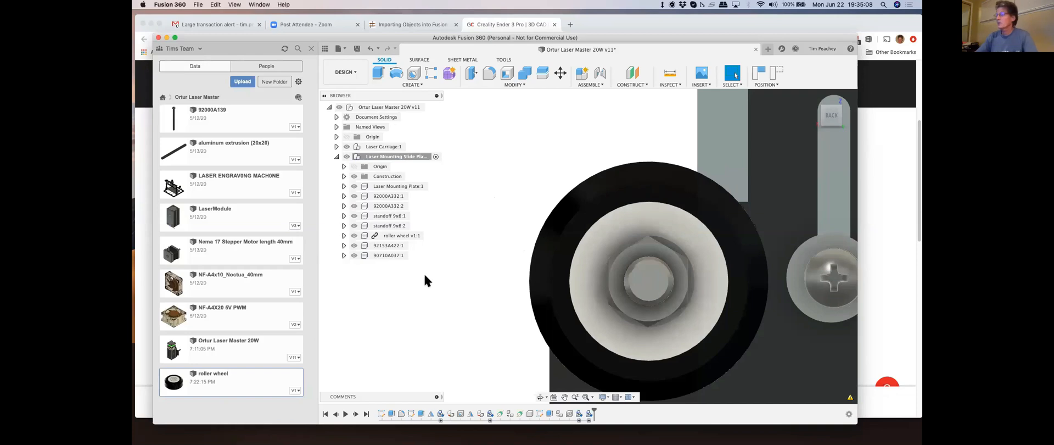
Step: Hide the thin hex nut component to expose the lock washer on the roller wheel's screw
{"action": "left_click", "coordinate": [352, 256]}
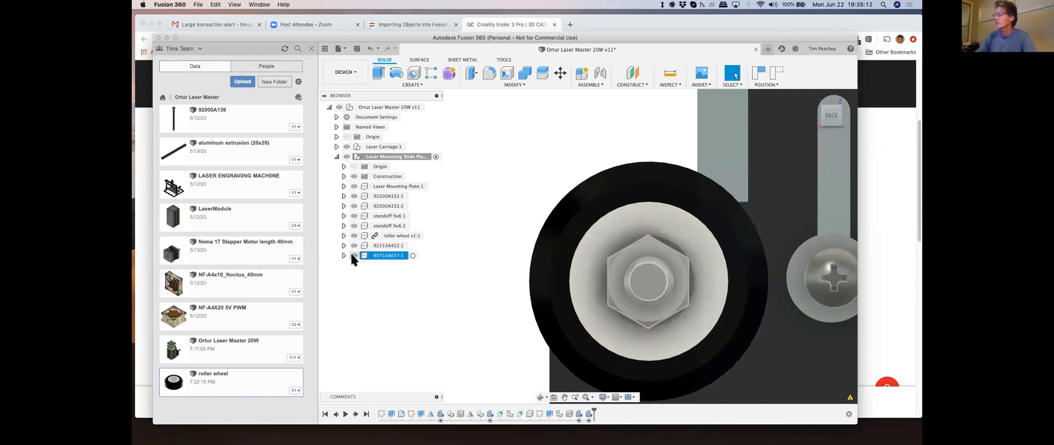
{"action": "left_click", "coordinate": [354, 255]}
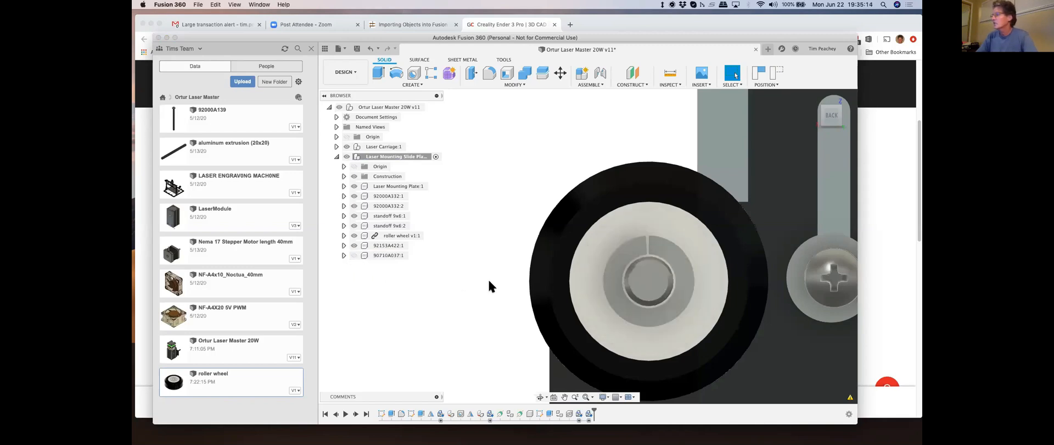
{"action": "scroll", "coordinate": [465, 277], "scroll_direction": "down", "scroll_amount": 4}
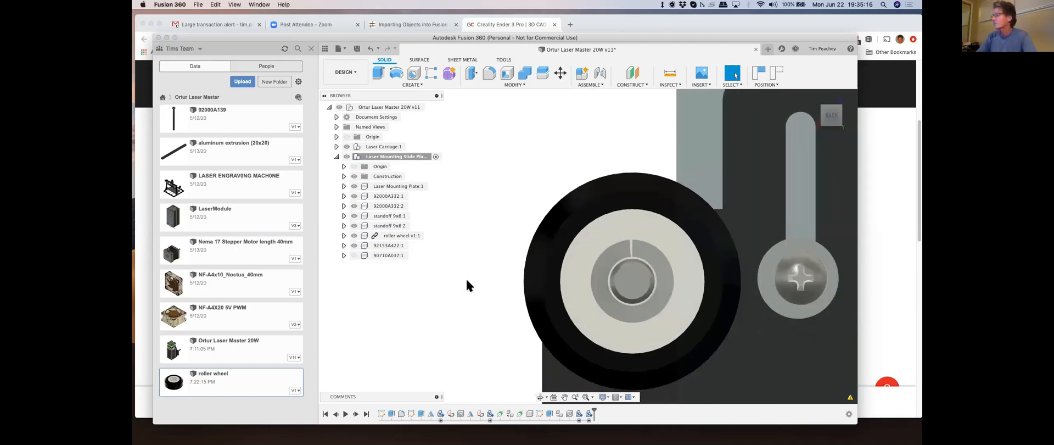
{"action": "middle_click_drag", "start_coordinate": [468, 223], "coordinate": [489, 245], "text": "shift"}
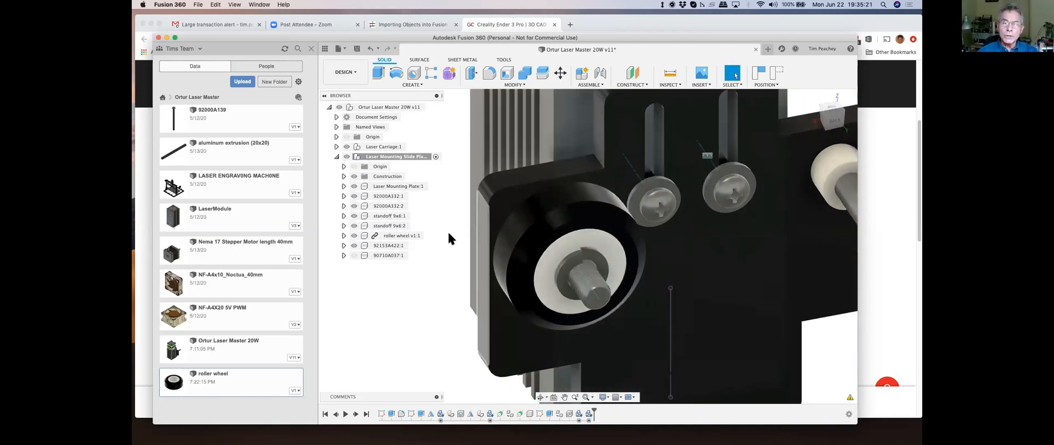
Step: Start aligning the lock washer component, clearing the preset selection and picking the washer's outer cylindrical face as the geometry to align from
{"action": "left_click", "coordinate": [379, 245]}
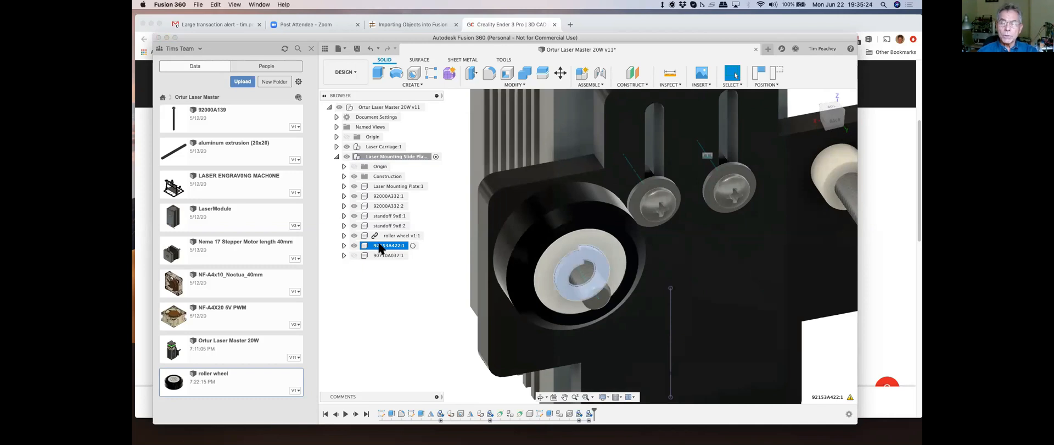
{"action": "right_click", "coordinate": [380, 248]}
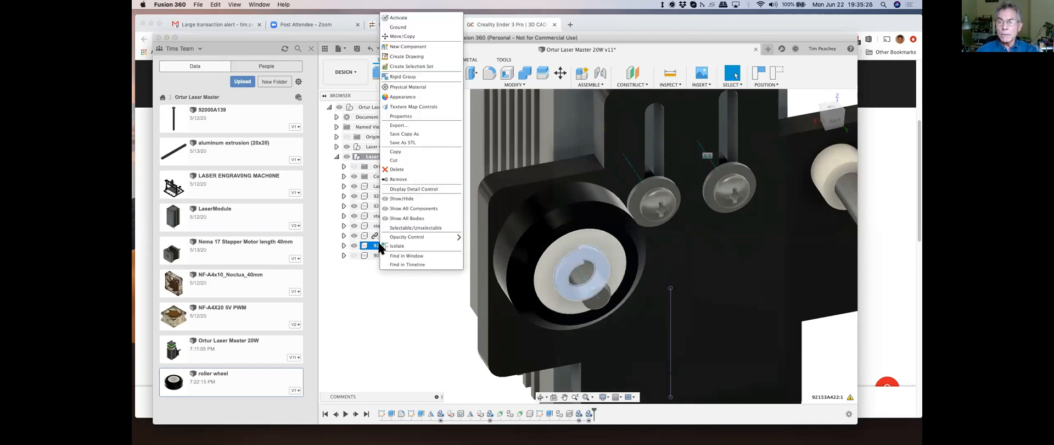
{"action": "left_click", "coordinate": [430, 347]}
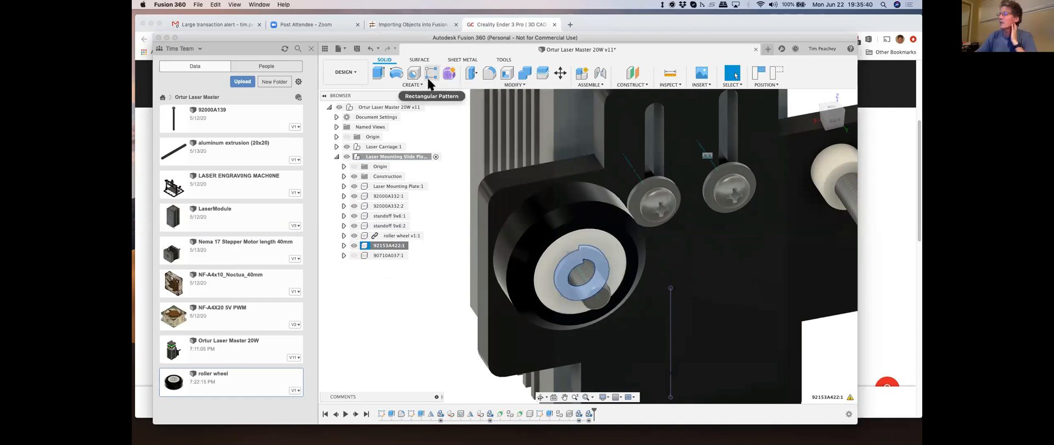
{"action": "left_click", "coordinate": [515, 84]}
{"action": "left_click", "coordinate": [479, 203]}
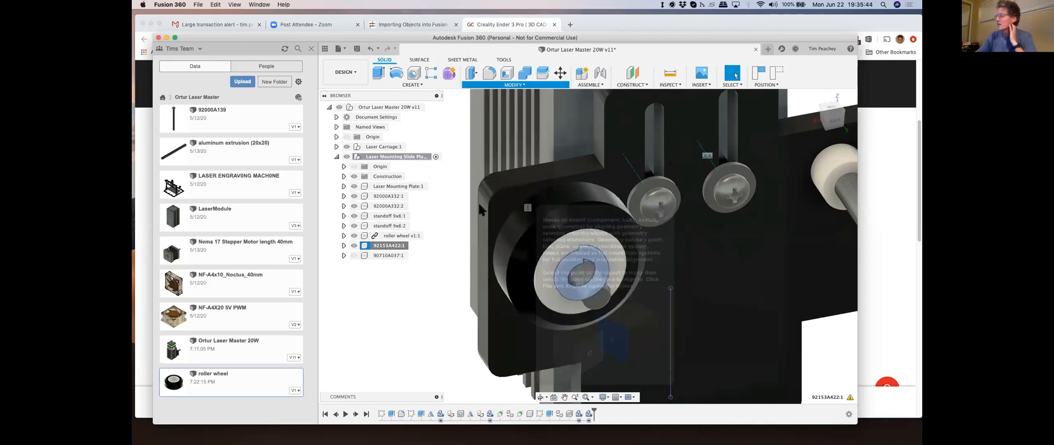
{"action": "left_click", "coordinate": [579, 280]}
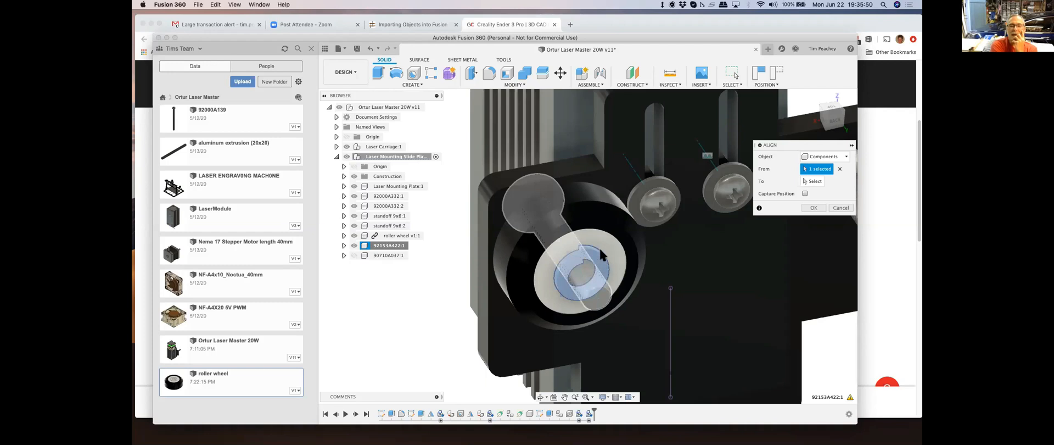
{"action": "left_click", "coordinate": [840, 169]}
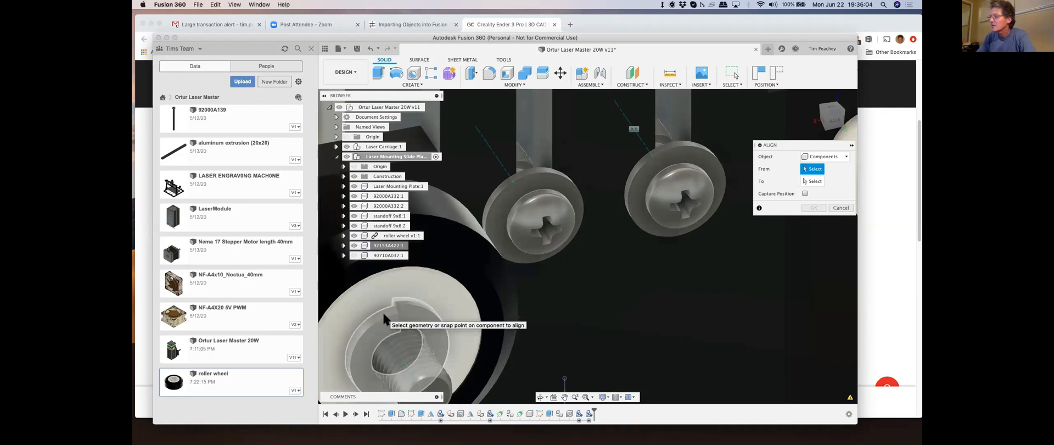
{"action": "scroll", "coordinate": [385, 321], "scroll_direction": "up", "scroll_amount": 1}
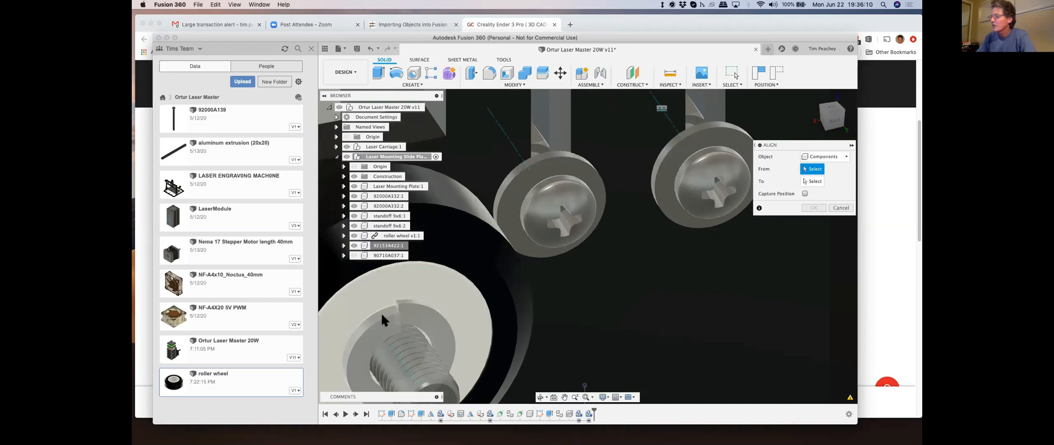
{"action": "scroll", "coordinate": [383, 320], "scroll_direction": "up", "scroll_amount": 2}
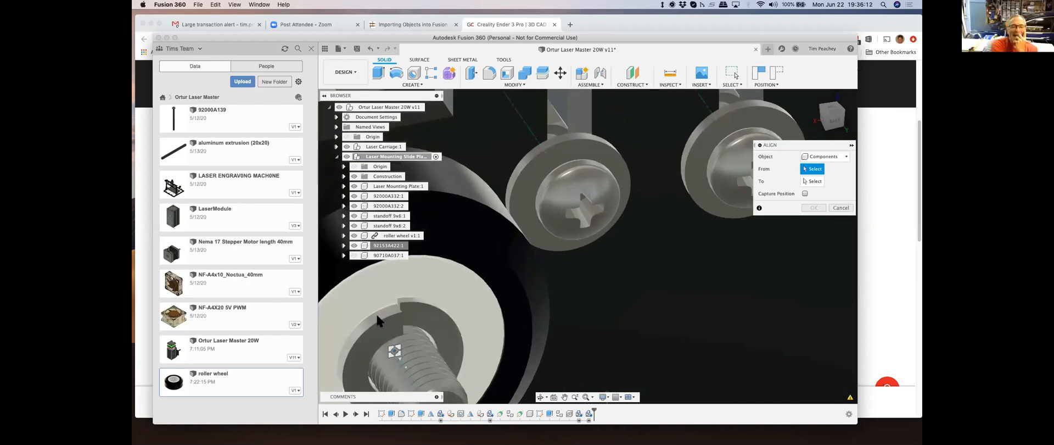
{"action": "scroll", "coordinate": [378, 320], "scroll_direction": "up", "scroll_amount": 2}
{"action": "left_click", "coordinate": [377, 320]}
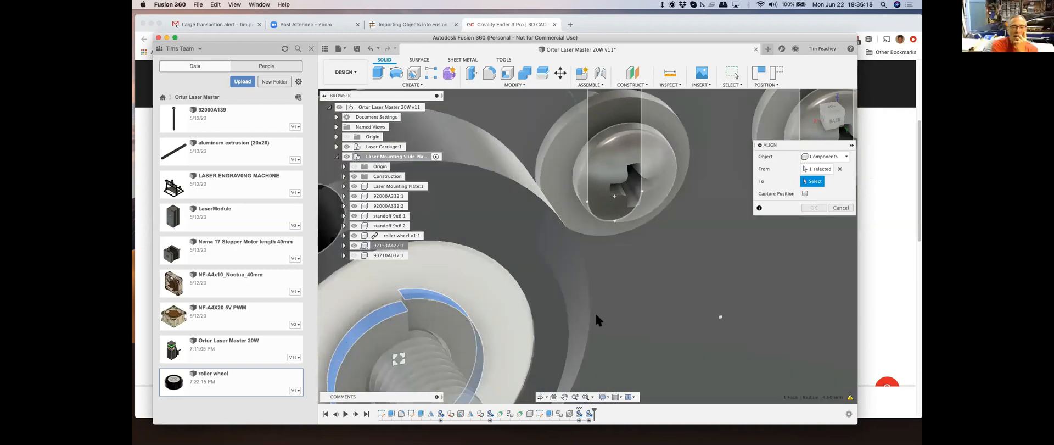
Step: Align the lock washer to Axis1 of the roller wheel's screw with position capture enabled, and accept the alignment
{"action": "scroll", "coordinate": [599, 321], "scroll_direction": "down", "scroll_amount": 2}
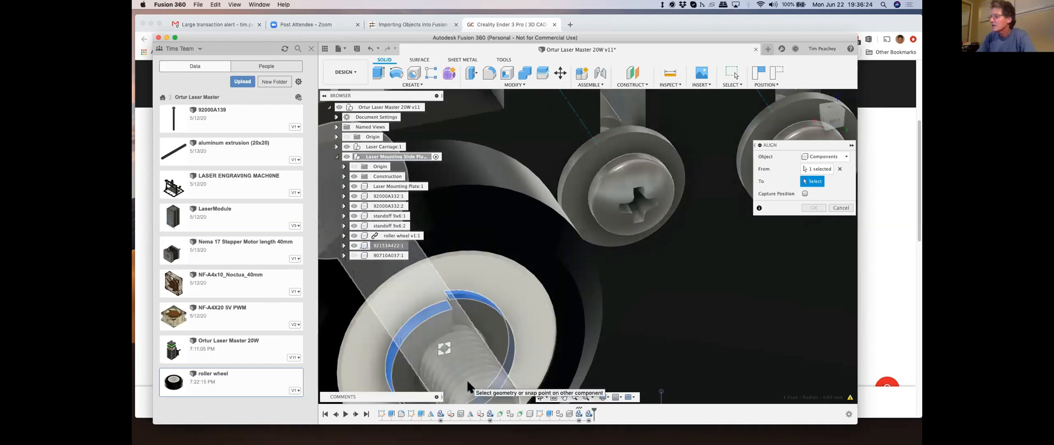
{"action": "left_click", "coordinate": [470, 388]}
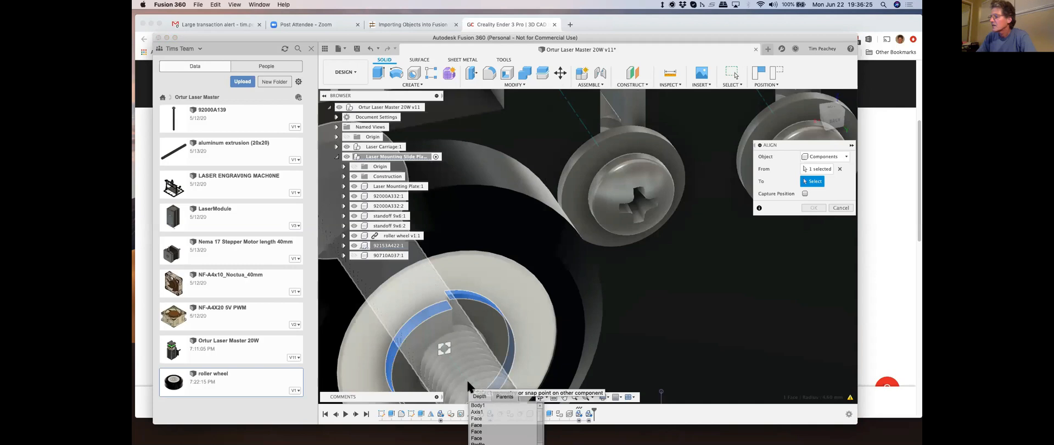
{"action": "left_click", "coordinate": [478, 411]}
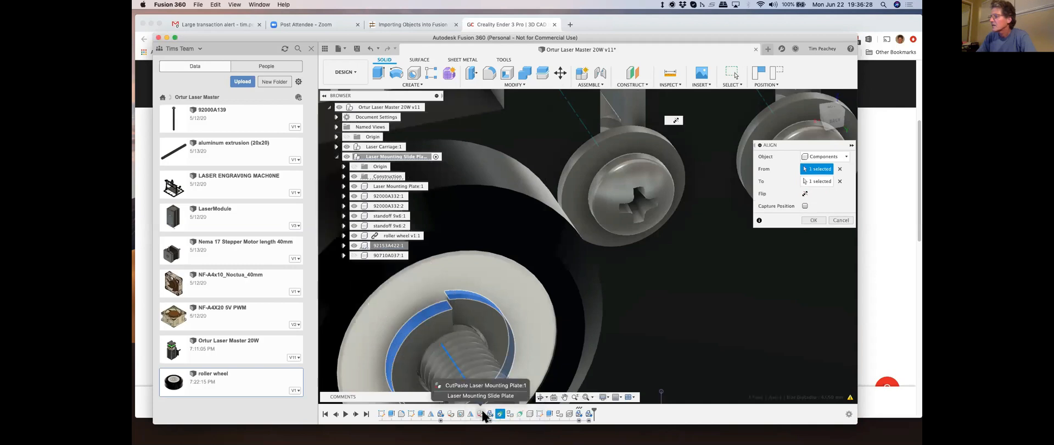
{"action": "left_click", "coordinate": [805, 206]}
{"action": "left_click", "coordinate": [809, 219]}
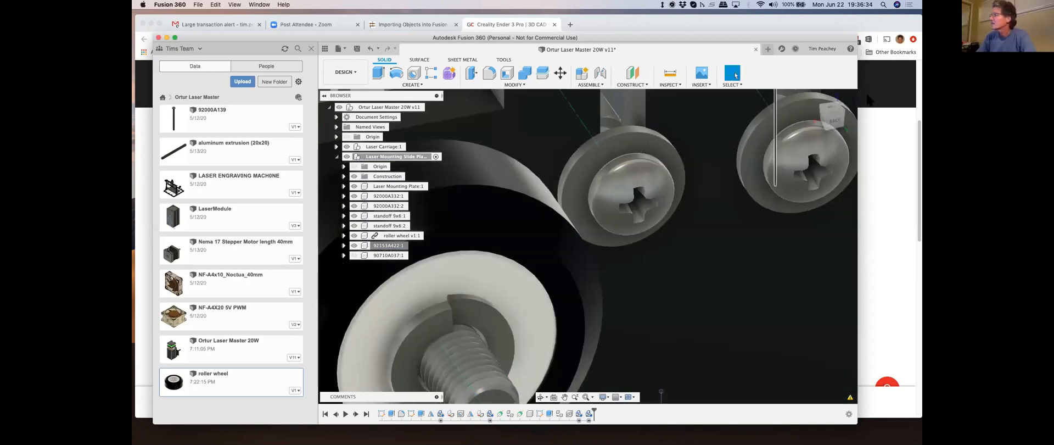
Step: Check the washer's centring from the back and show the thin hex nut component again
{"action": "left_click", "coordinate": [835, 123]}
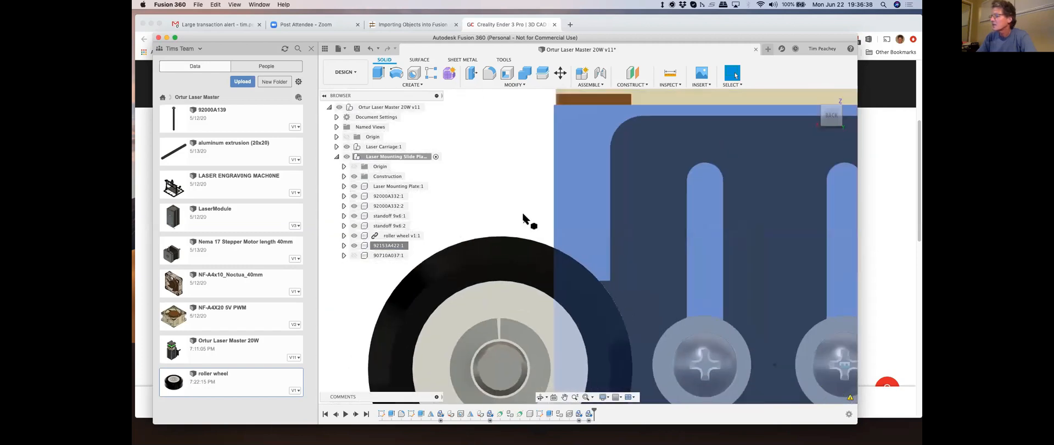
{"action": "scroll", "coordinate": [523, 215], "scroll_direction": "down", "scroll_amount": 3}
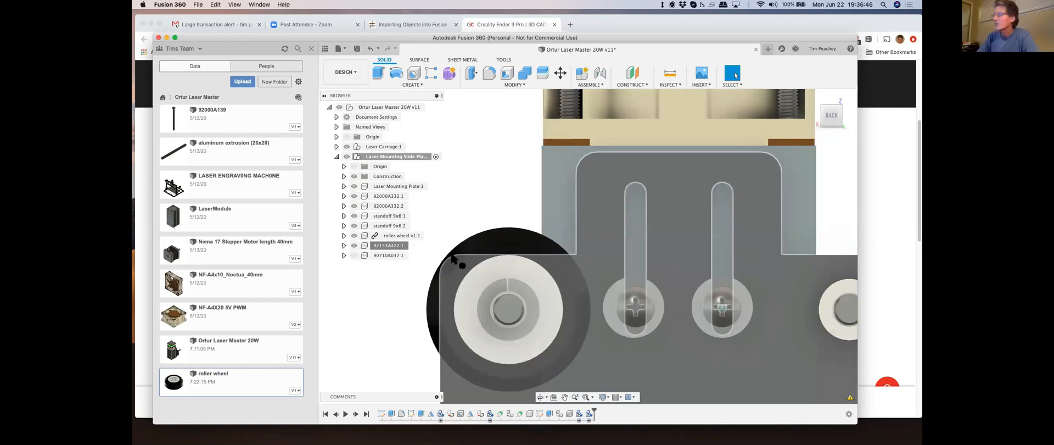
{"action": "left_click", "coordinate": [354, 254]}
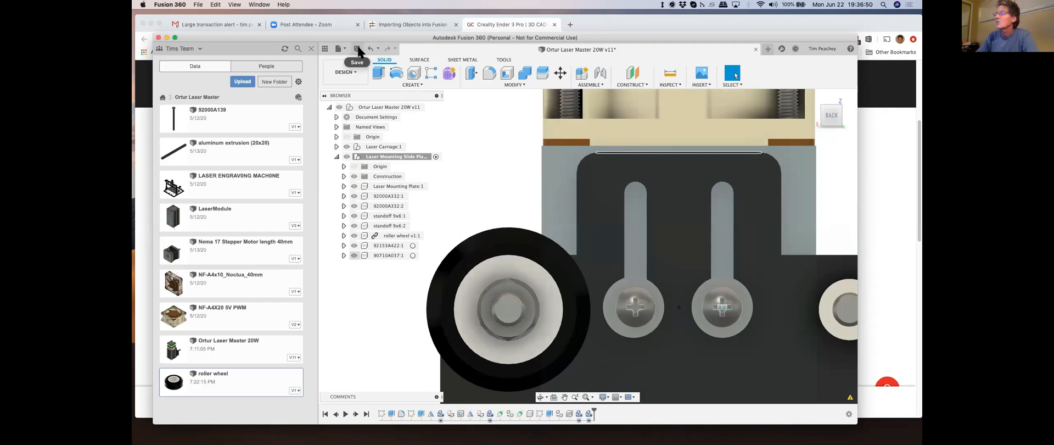
Step: Save the assembly with the version description "User Saved"
{"action": "scroll", "coordinate": [624, 210], "scroll_direction": "down", "scroll_amount": 5}
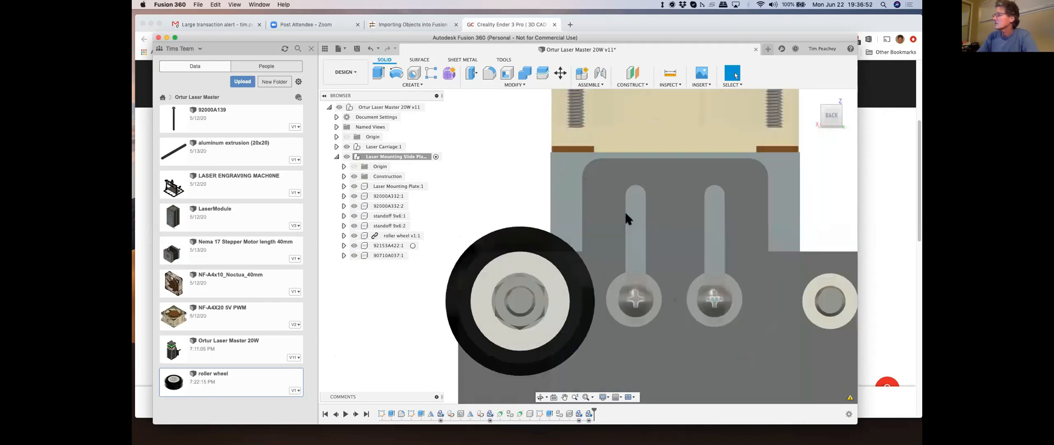
{"action": "key", "text": "super+s"}
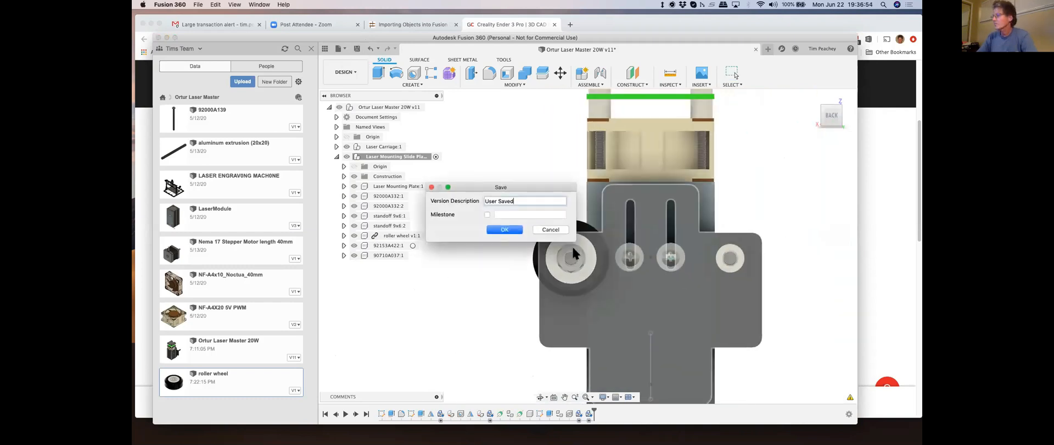
{"action": "left_click", "coordinate": [511, 230]}
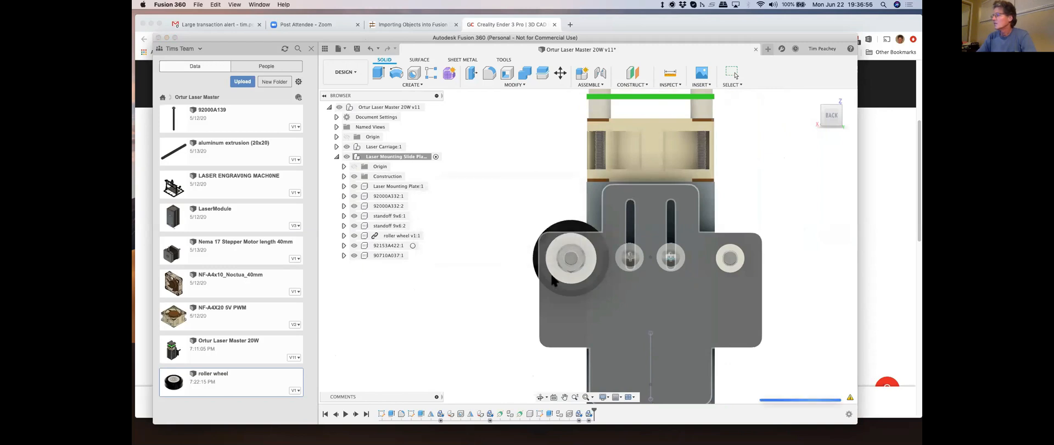
Step: Collapse the laser mounting slide plate component's contents and activate the Laser Carriage component
{"action": "middle_click_drag", "start_coordinate": [535, 235], "coordinate": [572, 248], "text": "shift"}
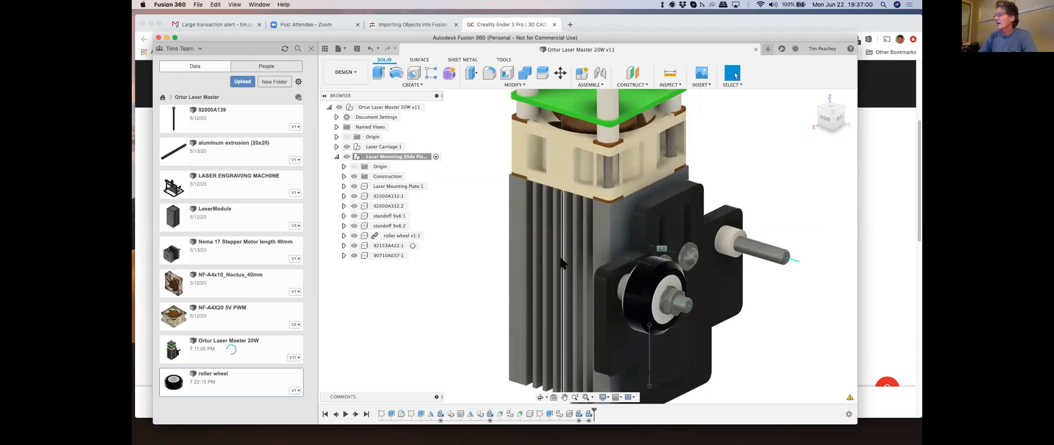
{"action": "left_click", "coordinate": [338, 156]}
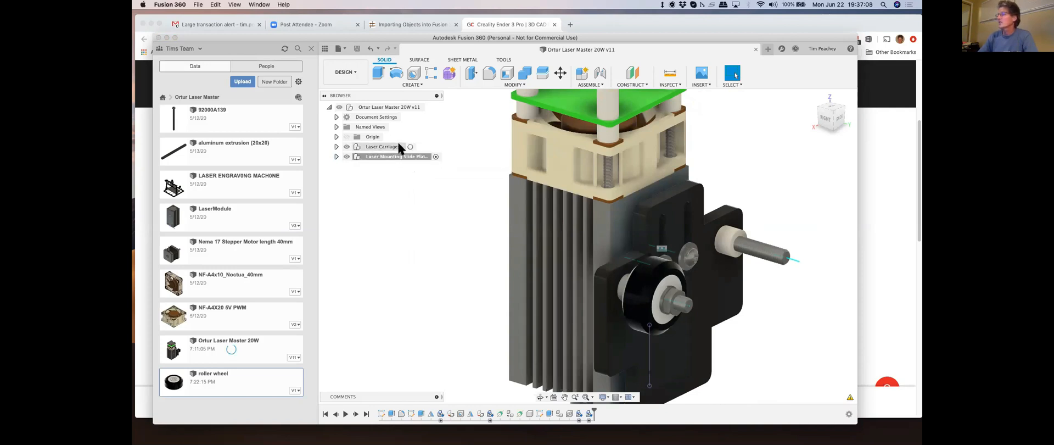
{"action": "left_click", "coordinate": [411, 149]}
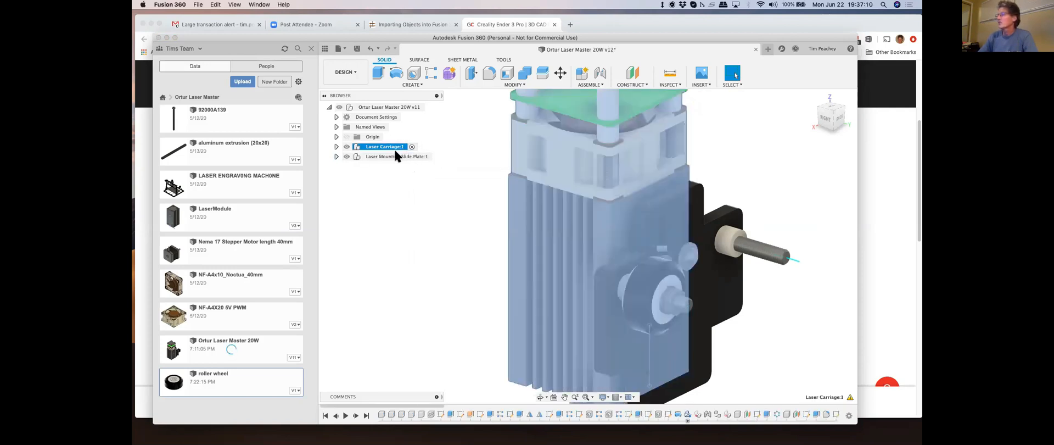
{"action": "scroll", "coordinate": [442, 217], "scroll_direction": "down", "scroll_amount": 3}
{"action": "scroll", "coordinate": [448, 216], "scroll_direction": "down", "scroll_amount": 2}
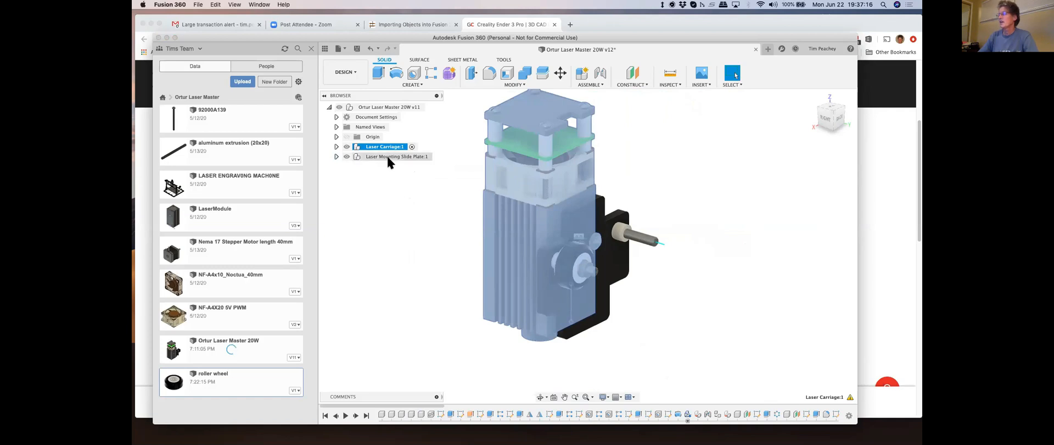
{"action": "left_click", "coordinate": [456, 215]}
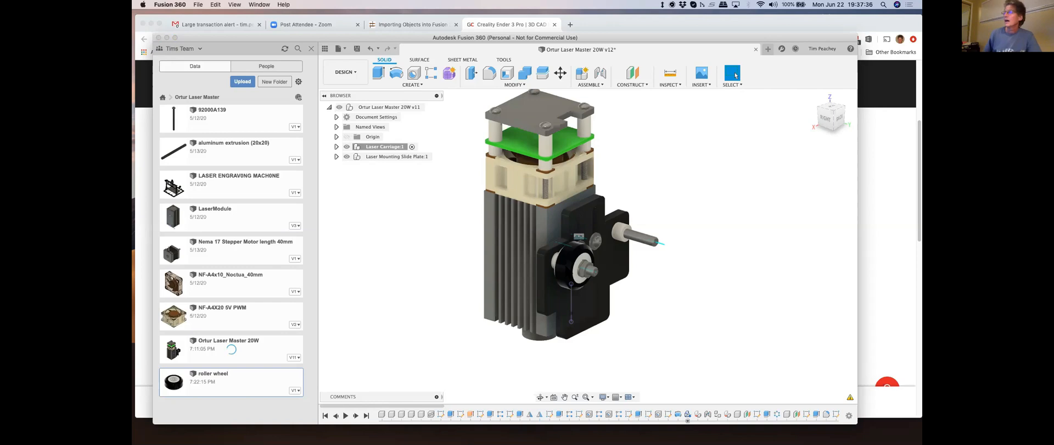
{"action": "left_click", "coordinate": [355, 76]}
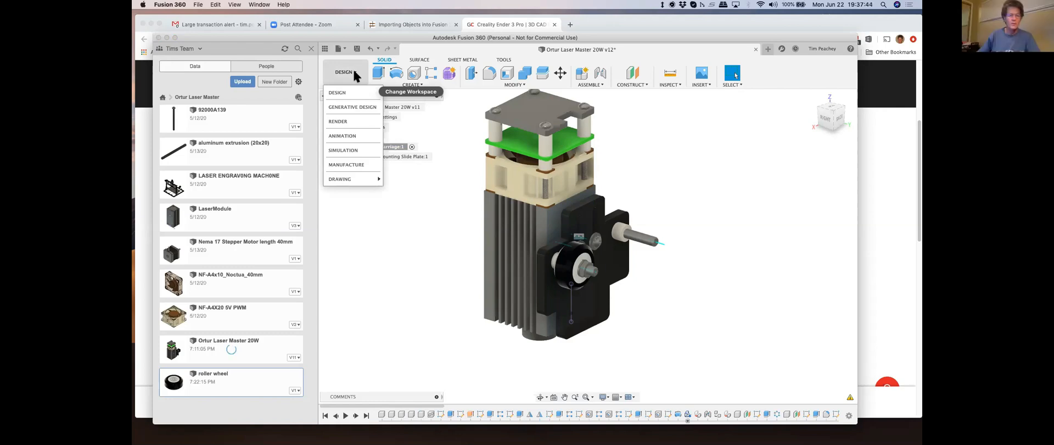
{"action": "left_click", "coordinate": [391, 244]}
{"action": "left_click", "coordinate": [420, 82]}
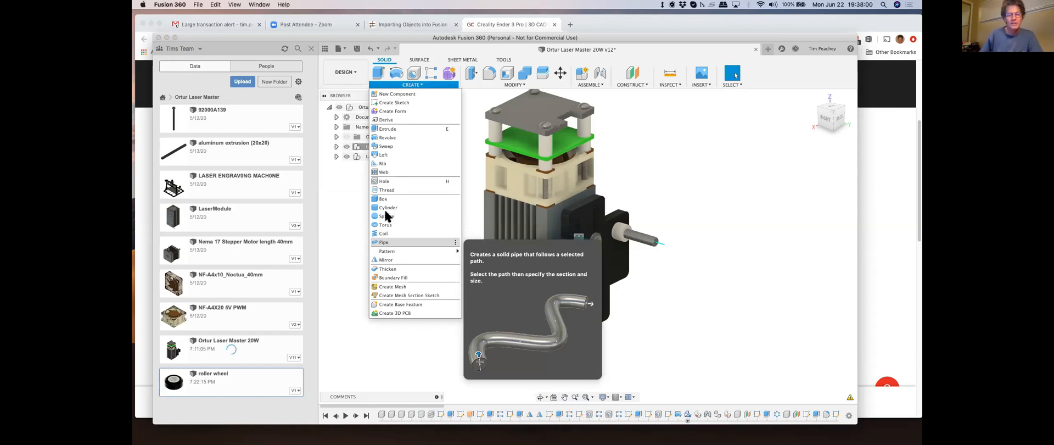
{"action": "left_click", "coordinate": [740, 291]}
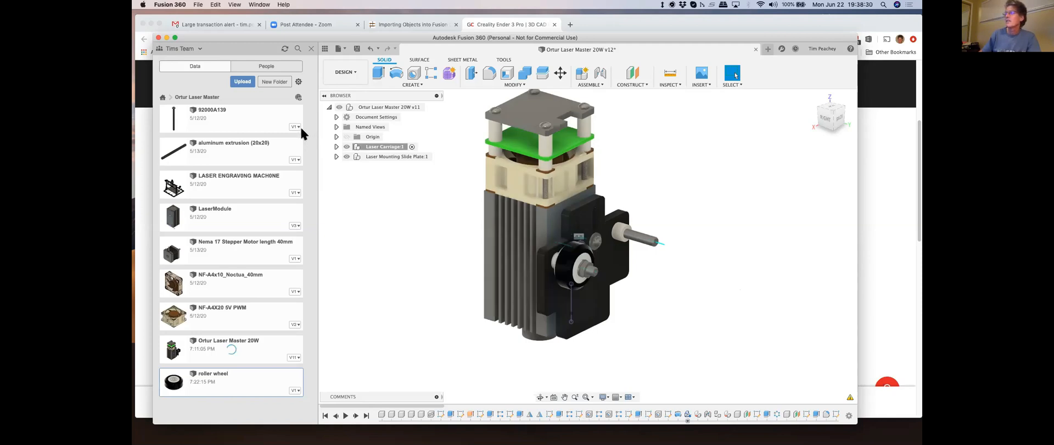
Step: Save the assembly again with the Laser Carriage component active, keeping the version description "User Saved"
{"action": "left_click", "coordinate": [355, 50]}
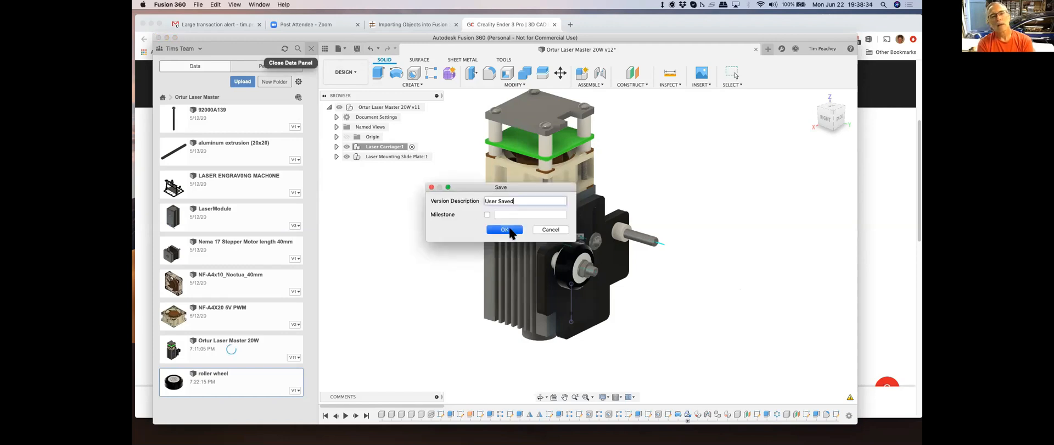
{"action": "left_click", "coordinate": [504, 229]}
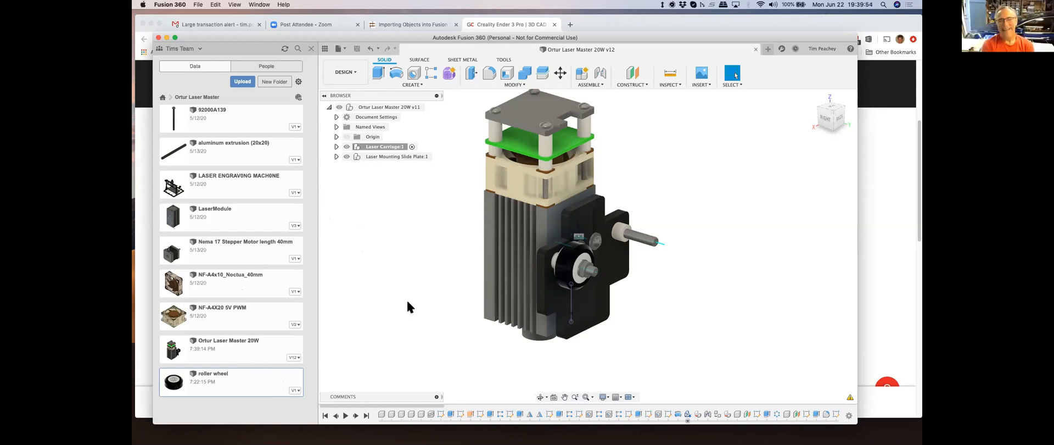
{"action": "scroll", "coordinate": [425, 319], "scroll_direction": "down", "scroll_amount": 2}
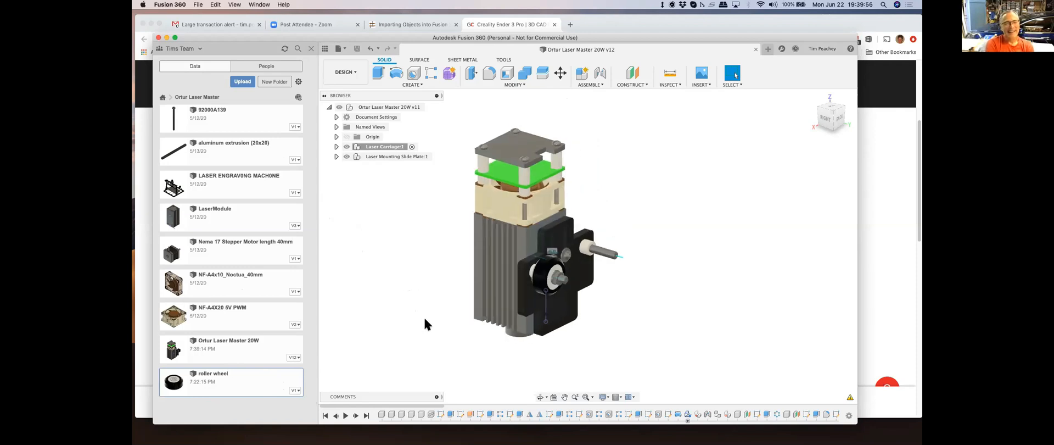
{"action": "scroll", "coordinate": [425, 318], "scroll_direction": "down", "scroll_amount": 1}
{"action": "scroll", "coordinate": [430, 270], "scroll_direction": "up", "scroll_amount": 1}
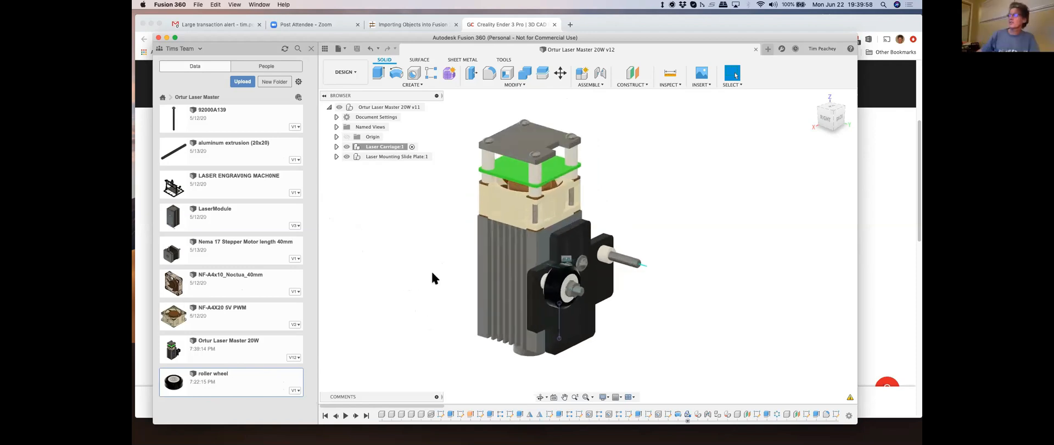
{"action": "scroll", "coordinate": [439, 257], "scroll_direction": "up", "scroll_amount": 1}
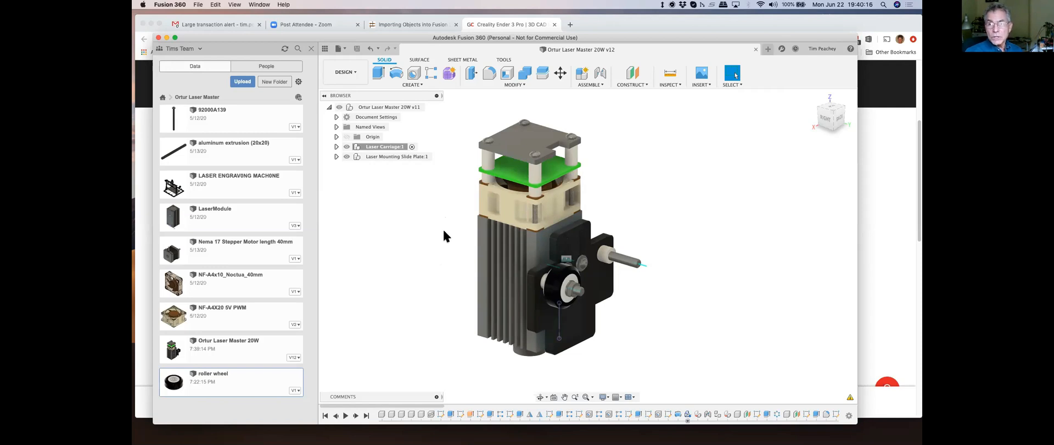
Step: Measure the outer cylindrical face of the white spacer on the upper screw, then clear the selection
{"action": "scroll", "coordinate": [623, 268], "scroll_direction": "up", "scroll_amount": 8}
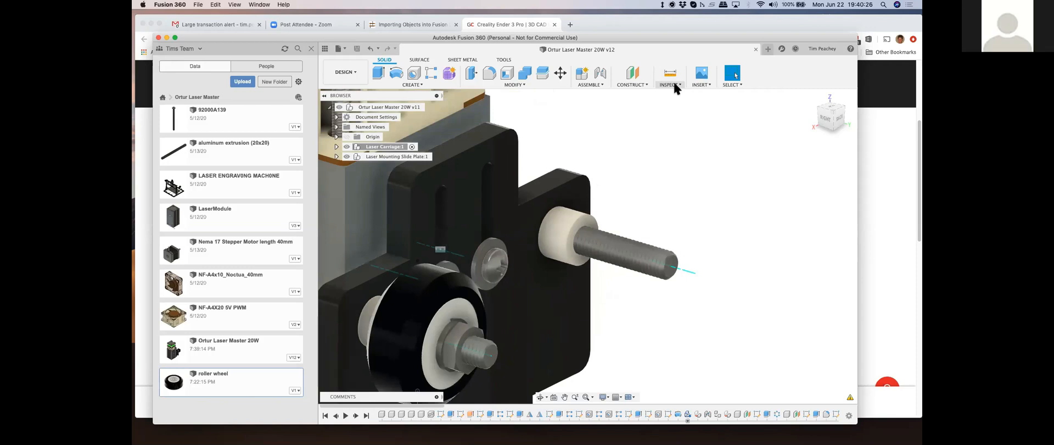
{"action": "left_click", "coordinate": [675, 86]}
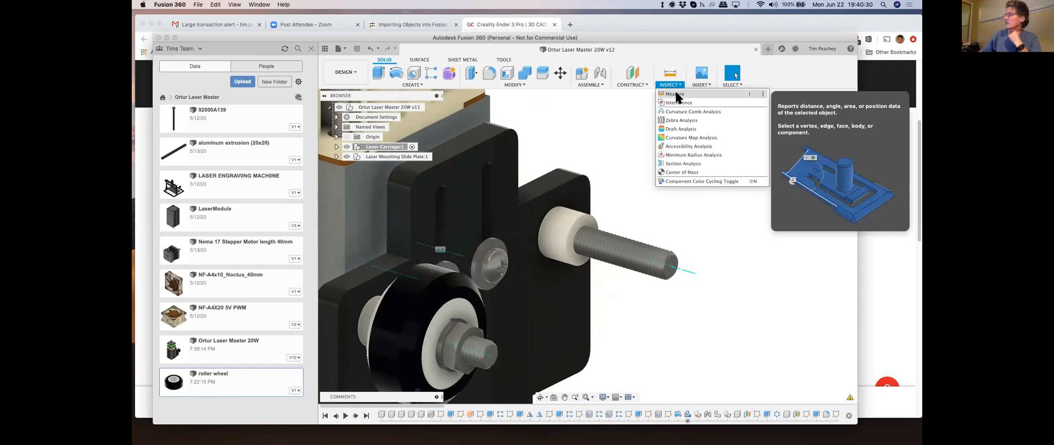
{"action": "left_click", "coordinate": [676, 95]}
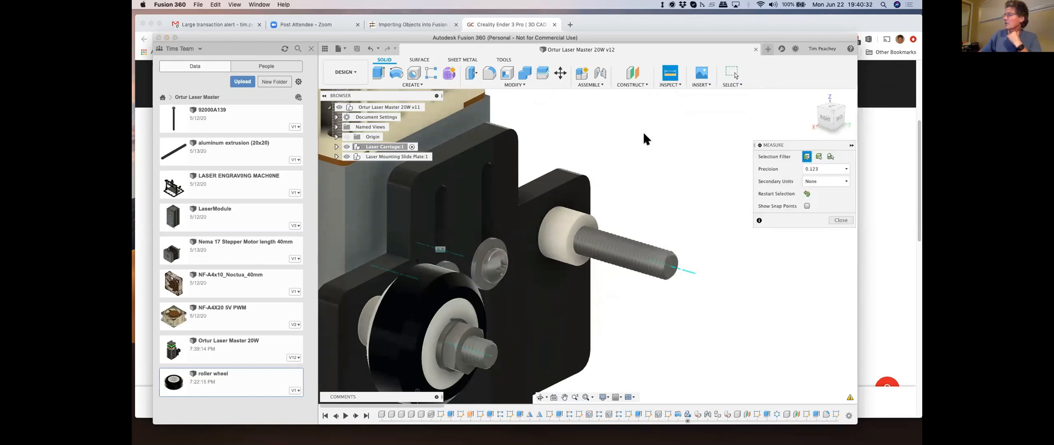
{"action": "left_click", "coordinate": [564, 228]}
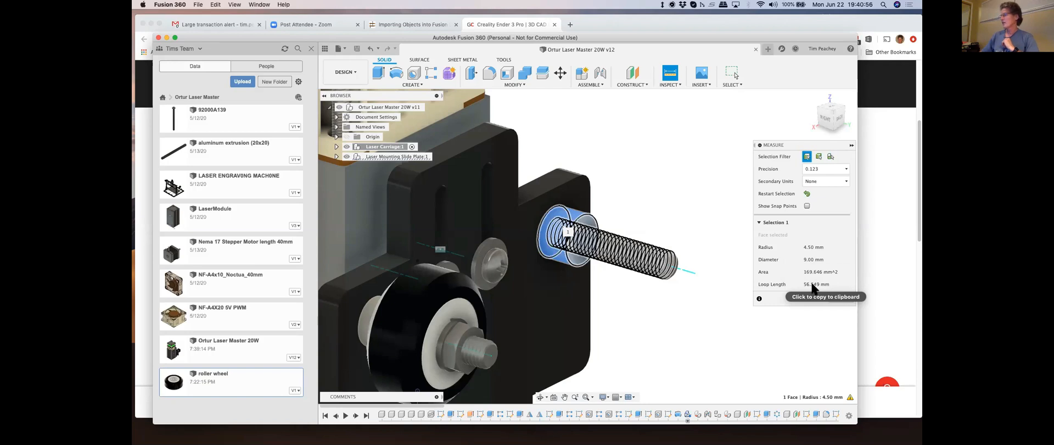
{"action": "left_click", "coordinate": [705, 203]}
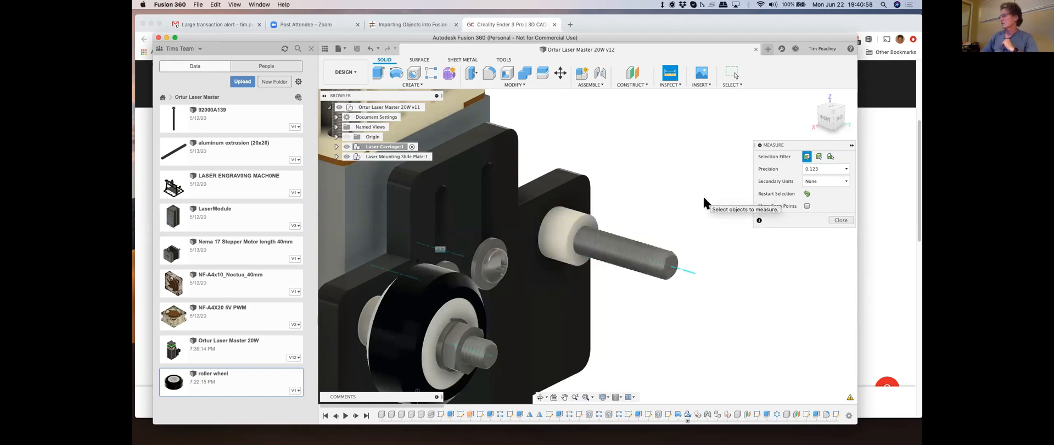
Step: Measure the helical outer thread face of the upper screw and finish measuring
{"action": "scroll", "coordinate": [713, 208], "scroll_direction": "up", "scroll_amount": 5}
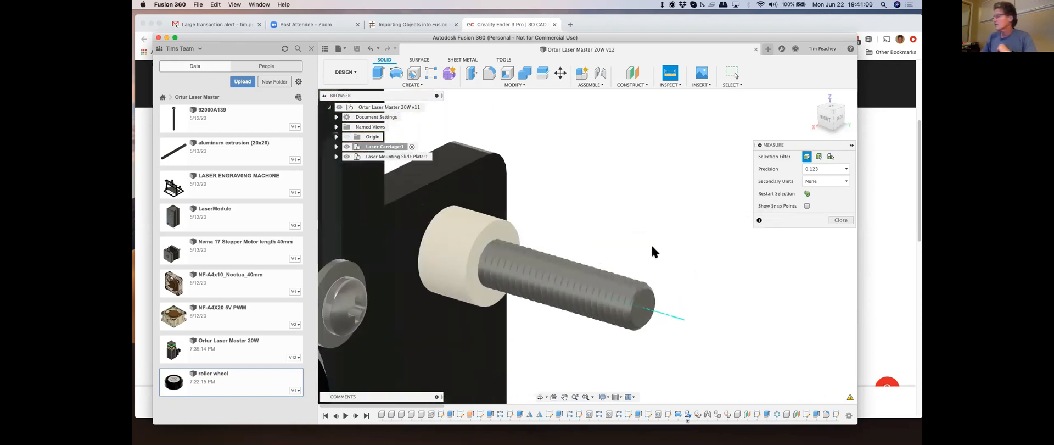
{"action": "scroll", "coordinate": [581, 291], "scroll_direction": "up", "scroll_amount": 5}
{"action": "scroll", "coordinate": [583, 293], "scroll_direction": "up", "scroll_amount": 5}
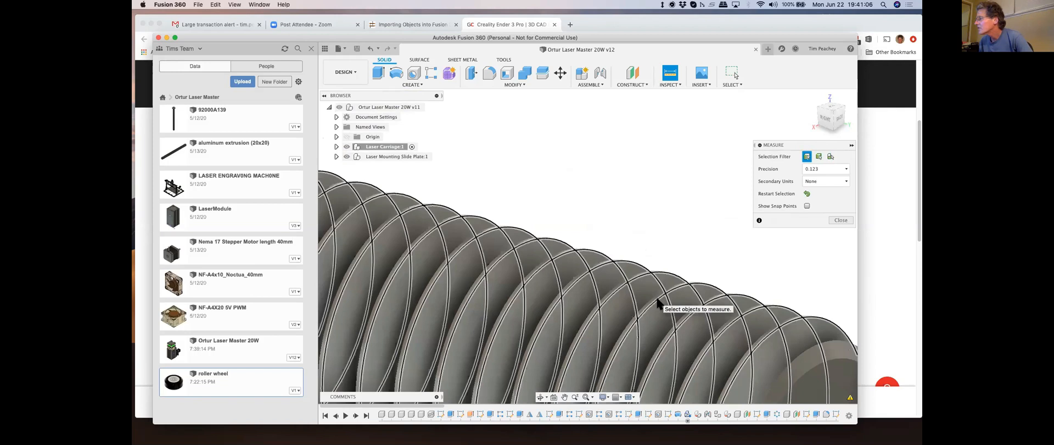
{"action": "scroll", "coordinate": [659, 301], "scroll_direction": "up", "scroll_amount": 3}
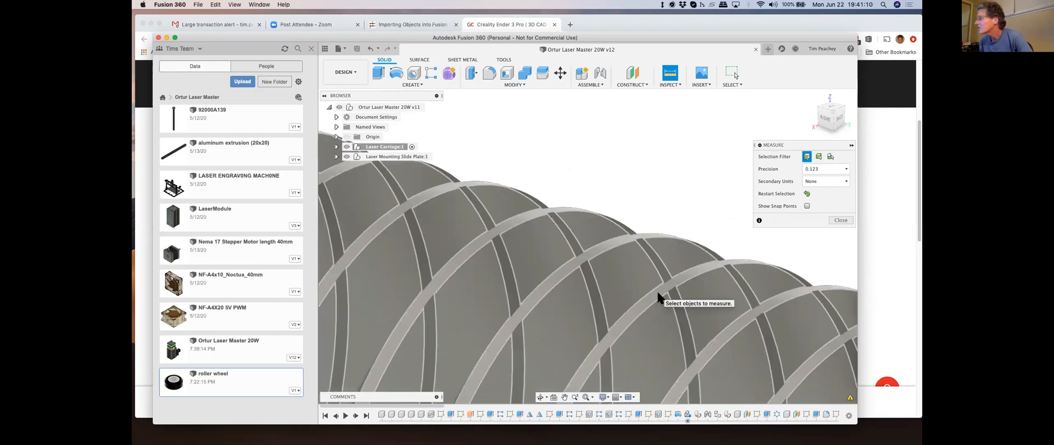
{"action": "left_click", "coordinate": [659, 294]}
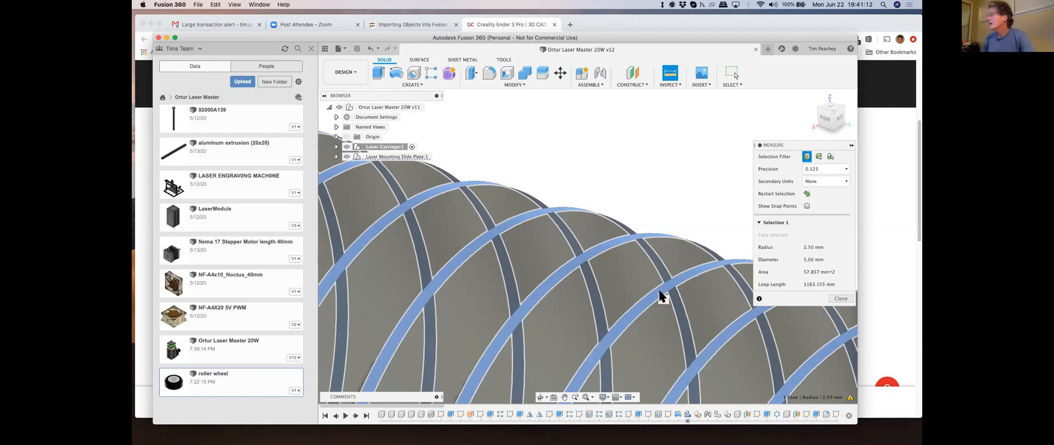
{"action": "scroll", "coordinate": [679, 180], "scroll_direction": "down", "scroll_amount": 8}
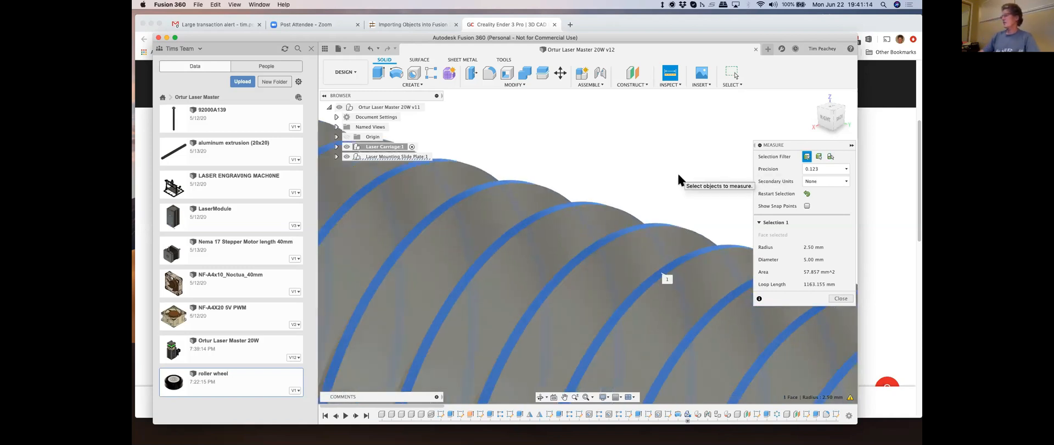
{"action": "scroll", "coordinate": [678, 175], "scroll_direction": "down", "scroll_amount": 5}
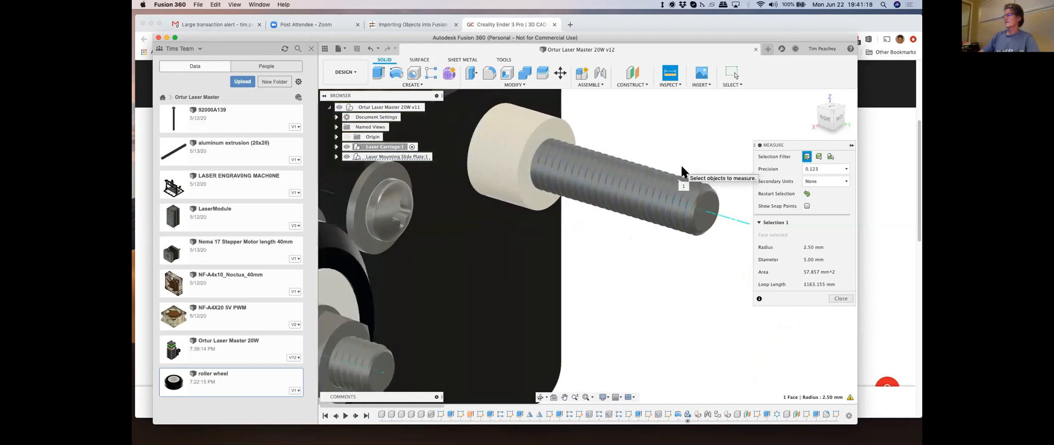
{"action": "scroll", "coordinate": [683, 171], "scroll_direction": "down", "scroll_amount": 4}
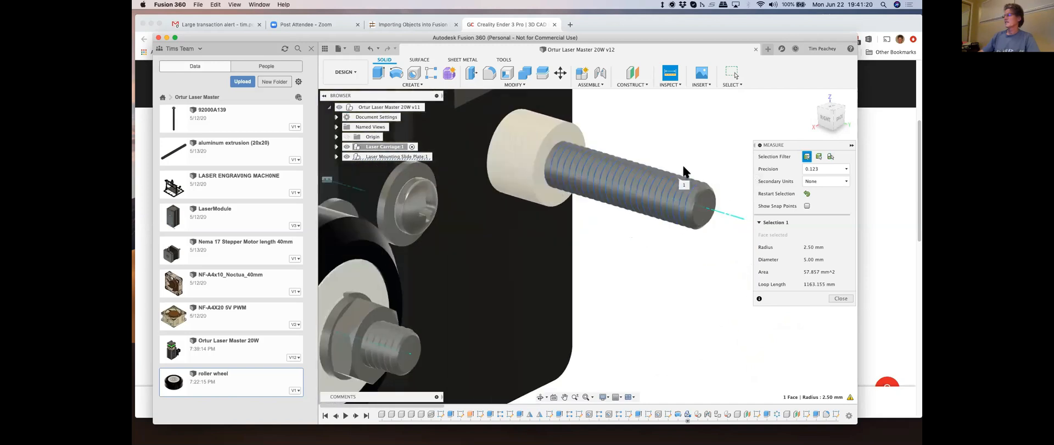
{"action": "scroll", "coordinate": [683, 171], "scroll_direction": "down", "scroll_amount": 3}
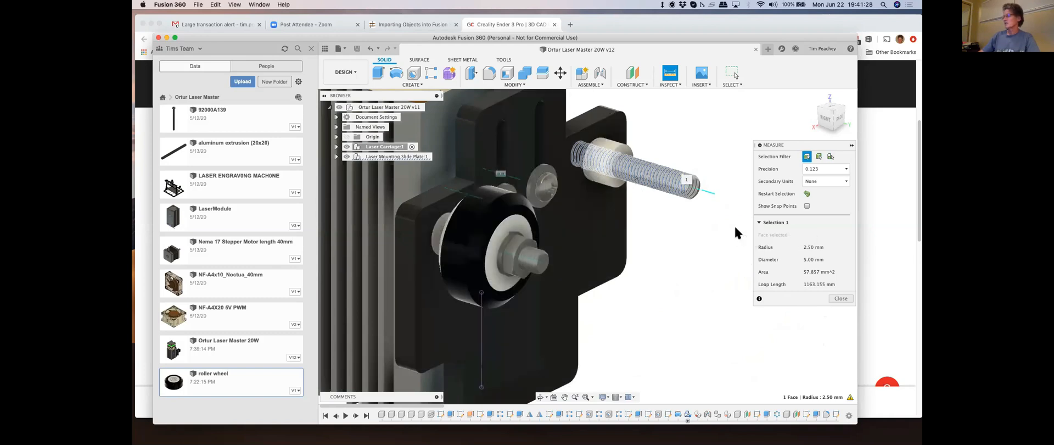
{"action": "left_click", "coordinate": [839, 298]}
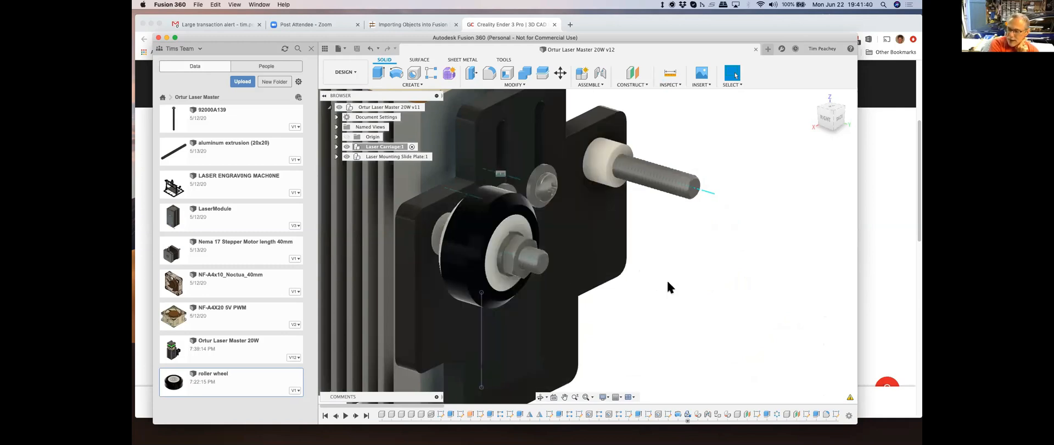
{"action": "scroll", "coordinate": [666, 280], "scroll_direction": "down", "scroll_amount": 10}
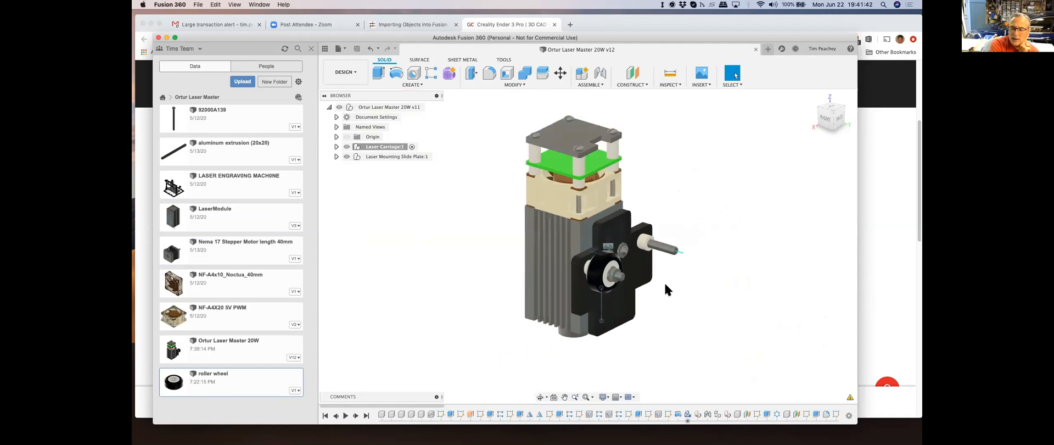
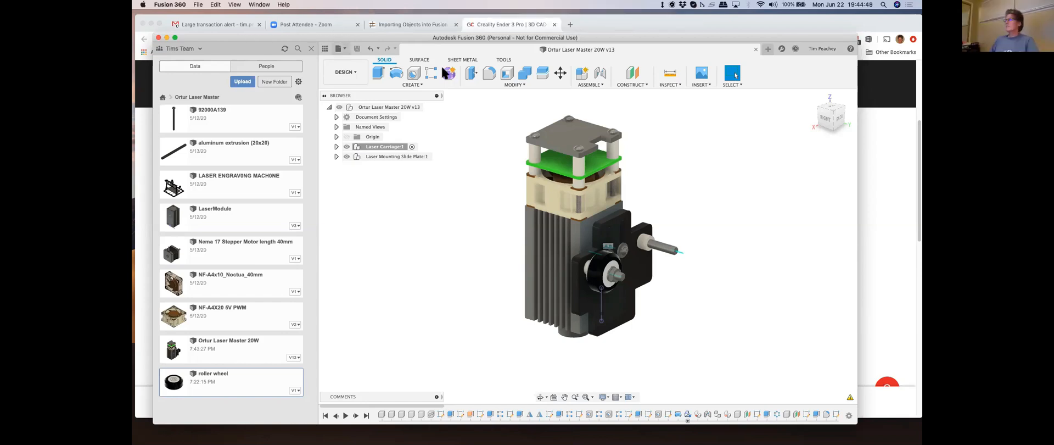
Step: Create a new blank design and review which file types can be opened from the computer
{"action": "left_click", "coordinate": [771, 45]}
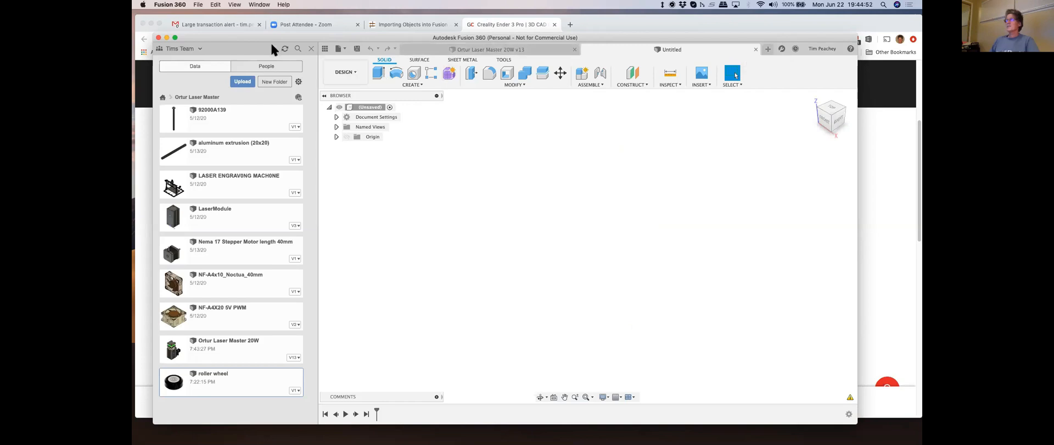
{"action": "left_click", "coordinate": [198, 5]}
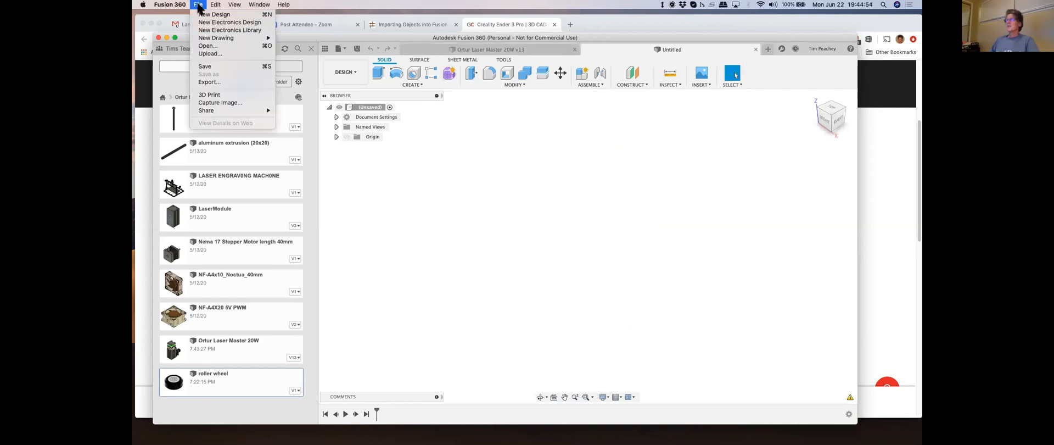
{"action": "left_click", "coordinate": [208, 45]}
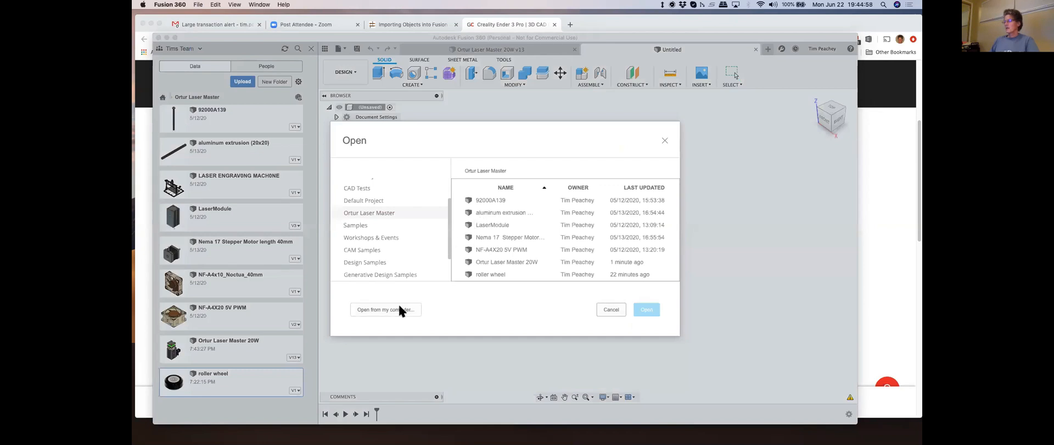
{"action": "left_click", "coordinate": [401, 309]}
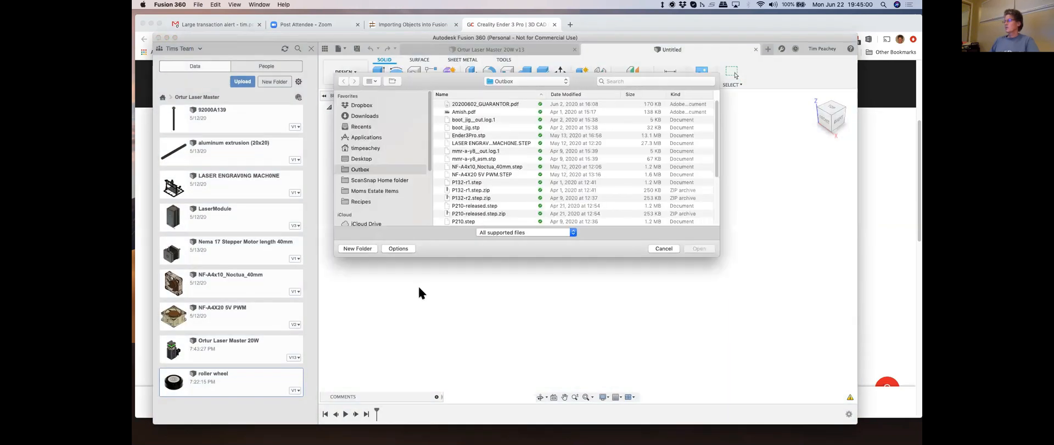
{"action": "left_click", "coordinate": [560, 234]}
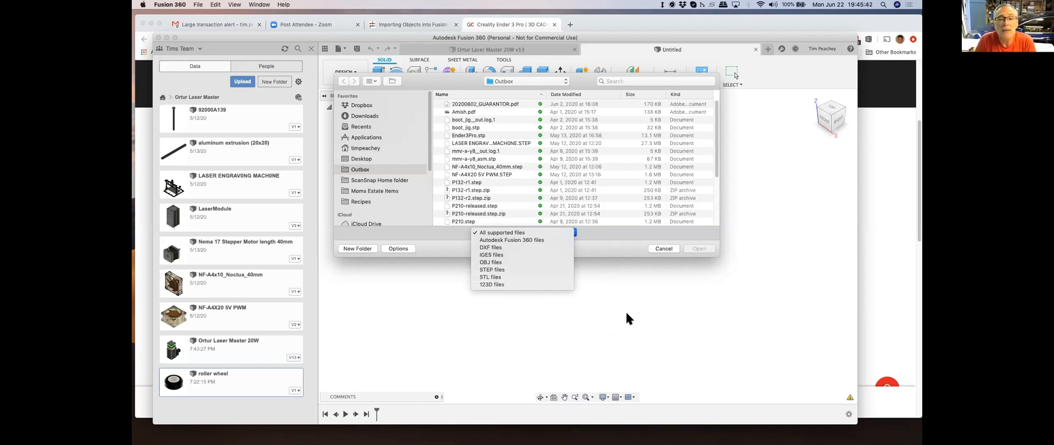
{"action": "left_click", "coordinate": [634, 287]}
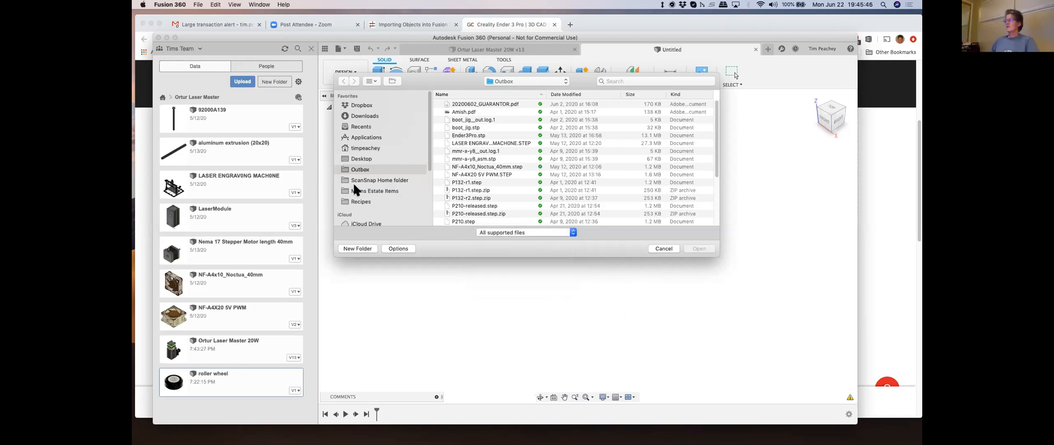
{"action": "left_click", "coordinate": [390, 249]}
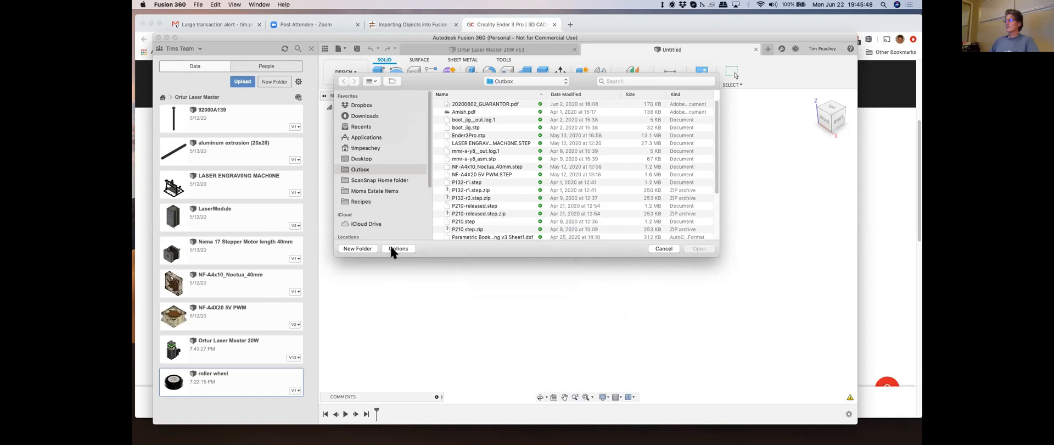
{"action": "left_click", "coordinate": [369, 251]}
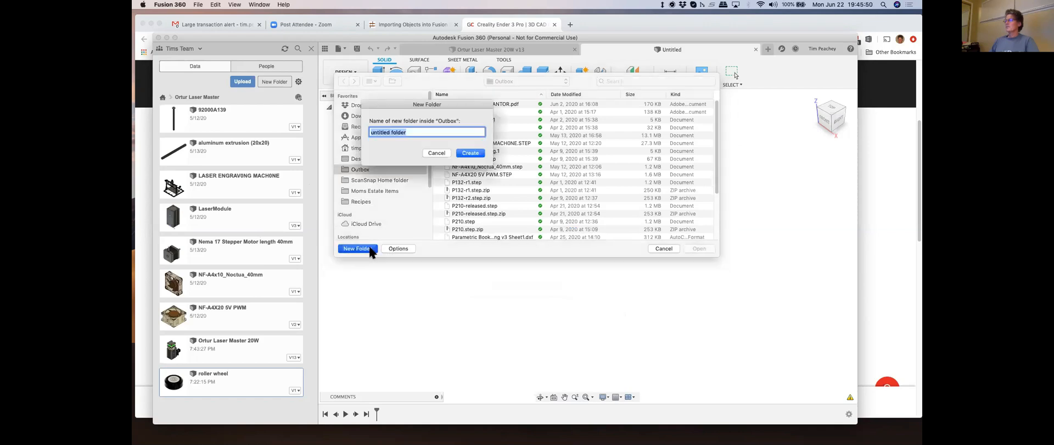
{"action": "left_click", "coordinate": [435, 153]}
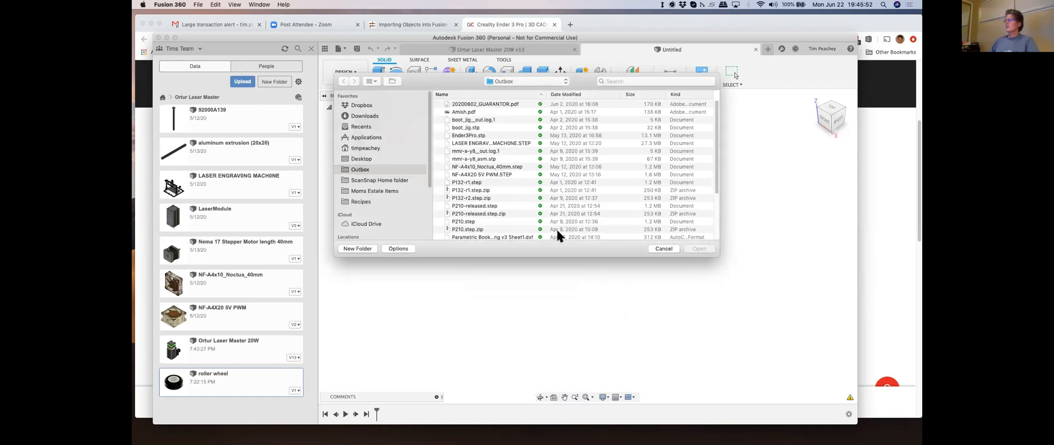
{"action": "left_click", "coordinate": [664, 248]}
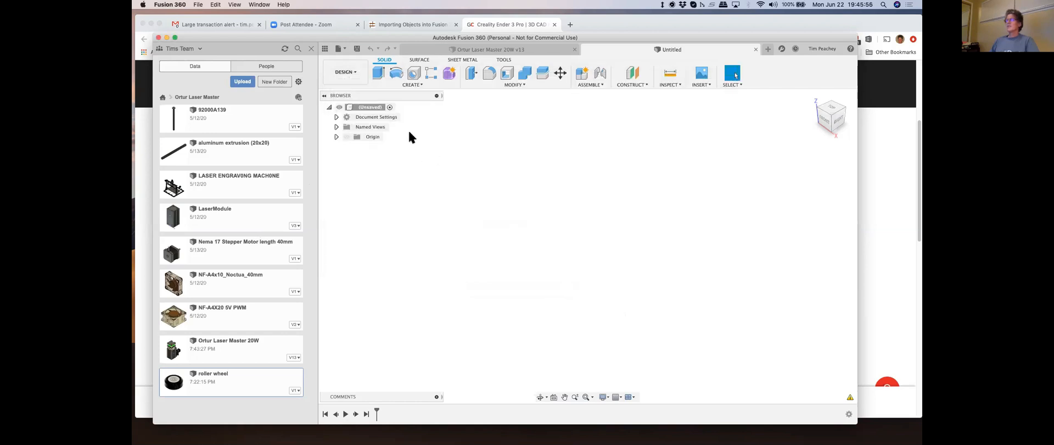
Step: Start an upload to the Ortur Laser Master project and review the file formats accepted when selecting local files
{"action": "left_click", "coordinate": [199, 5]}
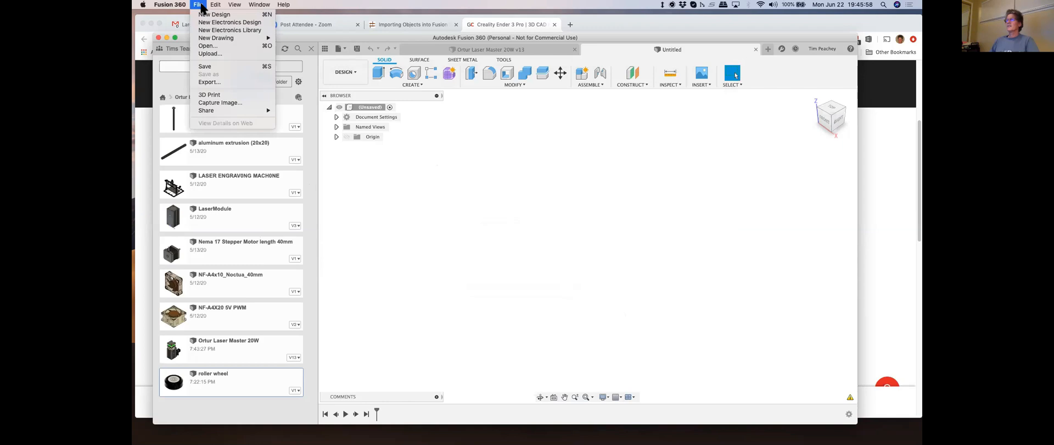
{"action": "left_click", "coordinate": [206, 53]}
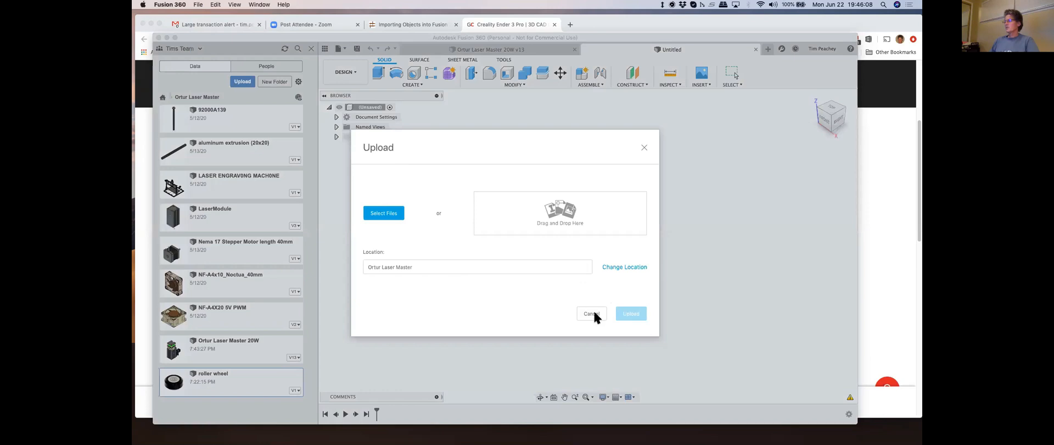
{"action": "left_click", "coordinate": [371, 213]}
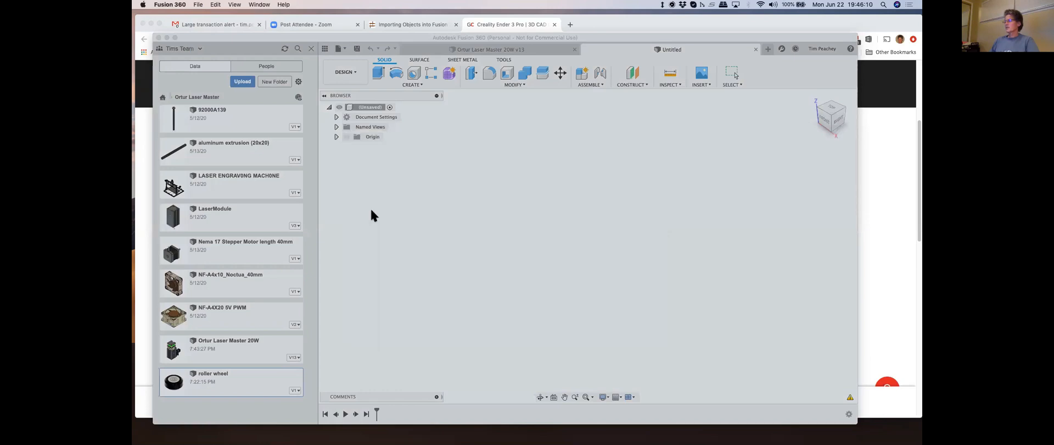
{"action": "left_click", "coordinate": [598, 317]}
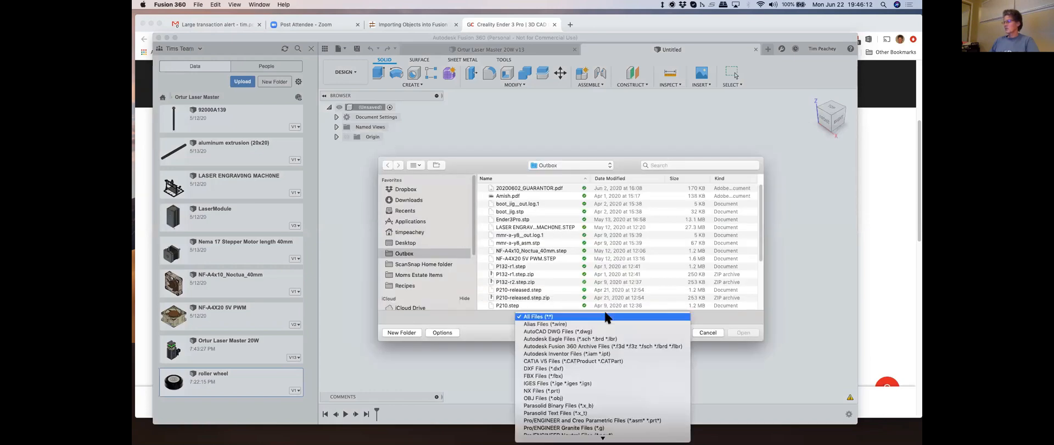
{"action": "left_click", "coordinate": [498, 158]}
{"action": "left_click_drag", "start_coordinate": [498, 159], "coordinate": [434, 22]}
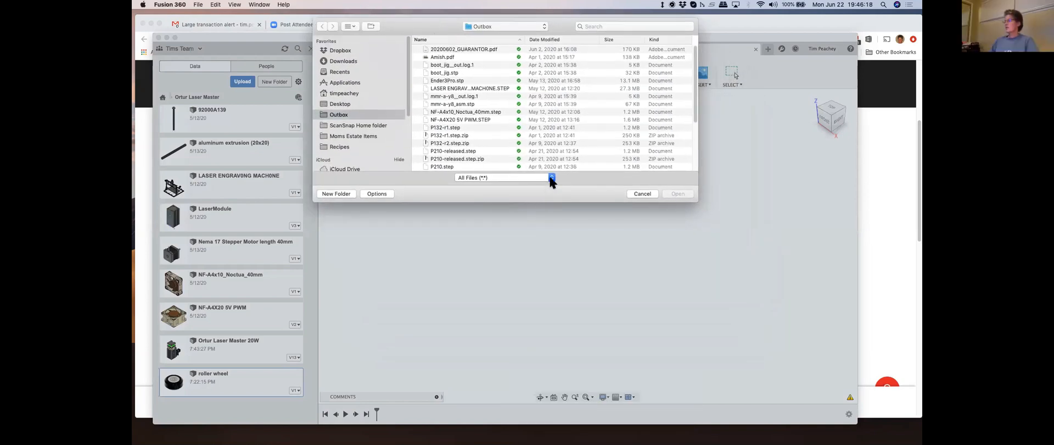
{"action": "left_click", "coordinate": [552, 178]}
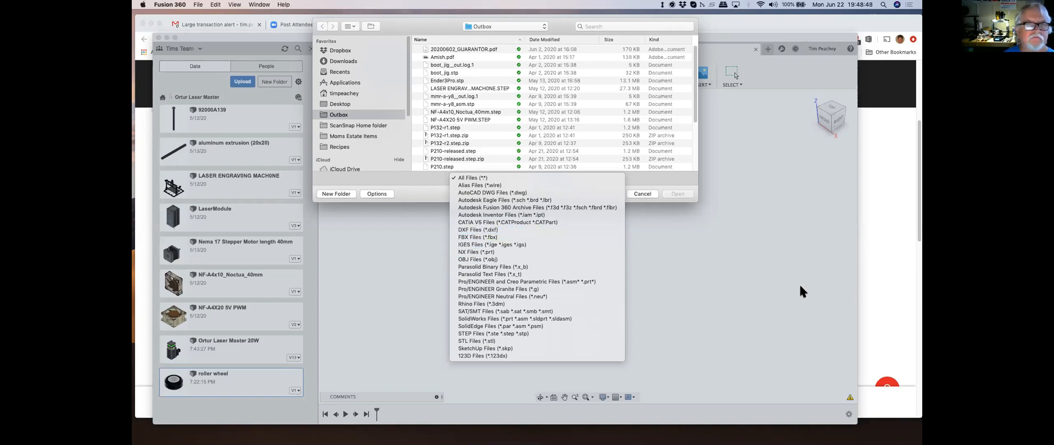
{"action": "left_click", "coordinate": [724, 279]}
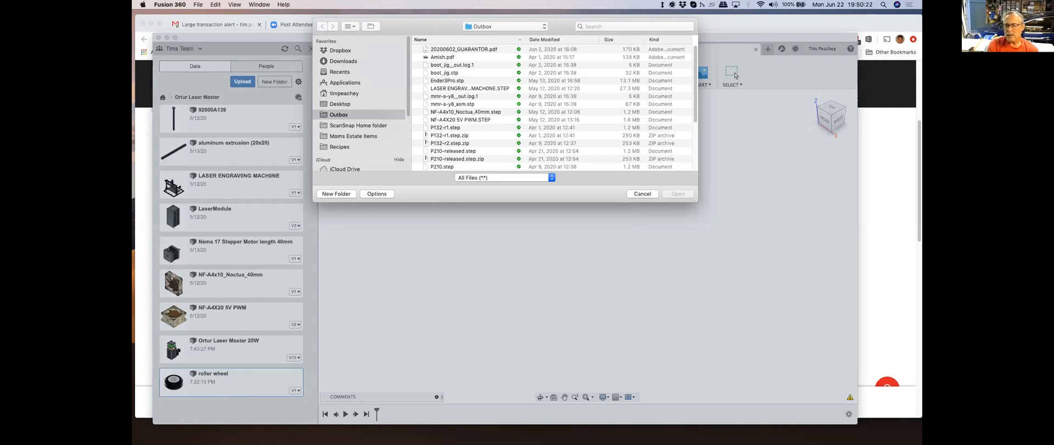
Step: Switch to Gmail, send a chat contact "Hi Love, could you please bring me the bottle of Kilchoman and a glass? xoxoxo", and minimize the chat
{"action": "left_click", "coordinate": [212, 23]}
{"action": "left_click", "coordinate": [212, 23]}
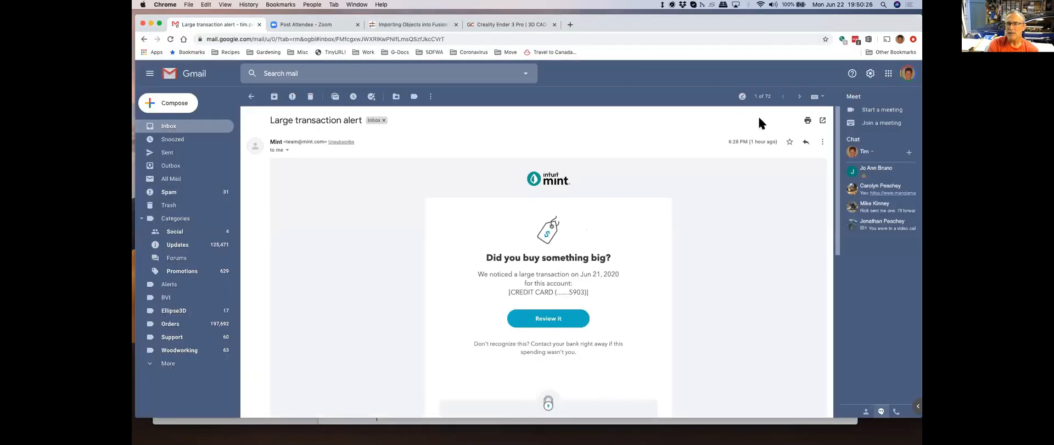
{"action": "left_click", "coordinate": [879, 188]}
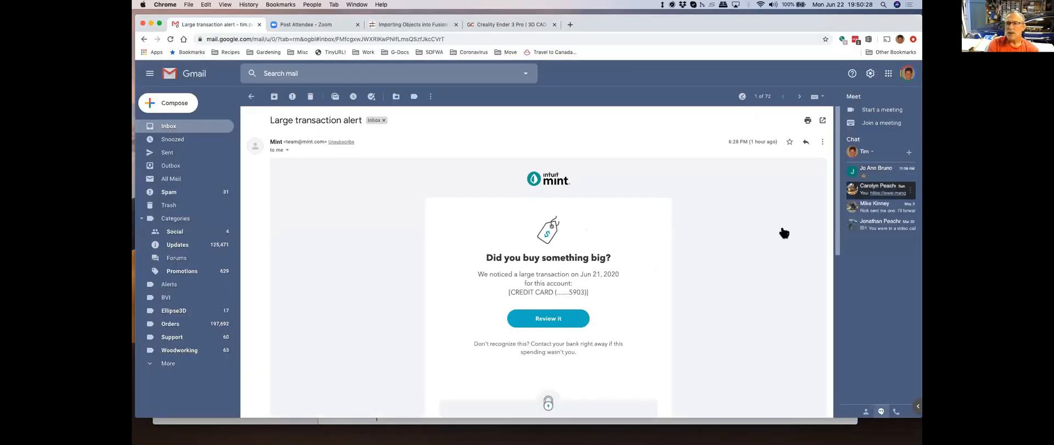
{"action": "left_click", "coordinate": [760, 411]}
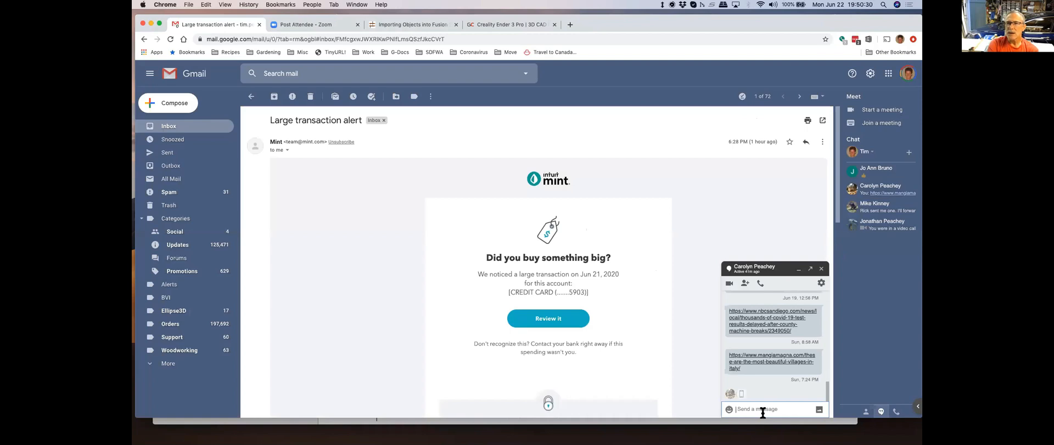
{"action": "type", "text": "Hi Love, could you please bring me"}
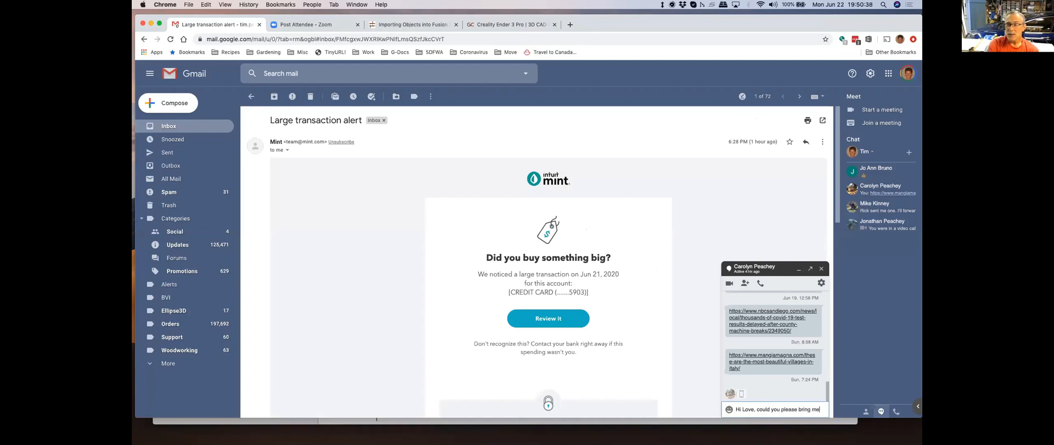
{"action": "type", "text": " the bo"}
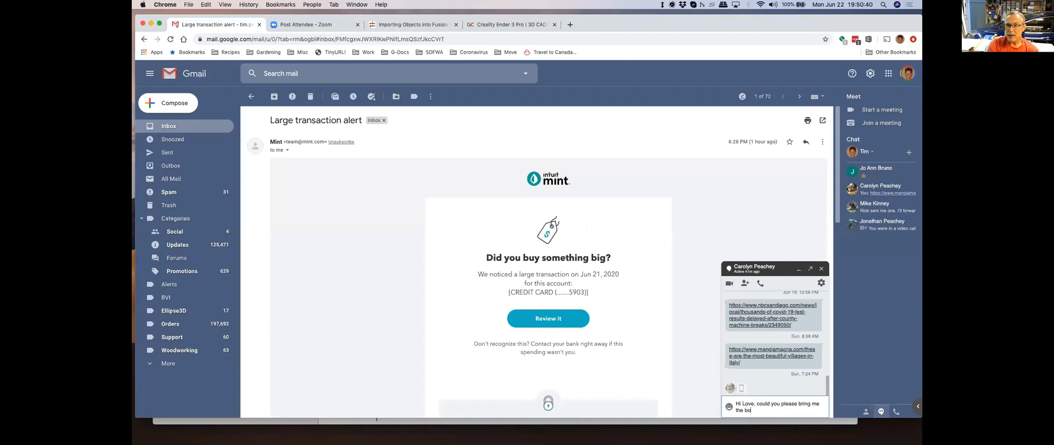
{"action": "type", "text": "ttle of Kilchoman and"}
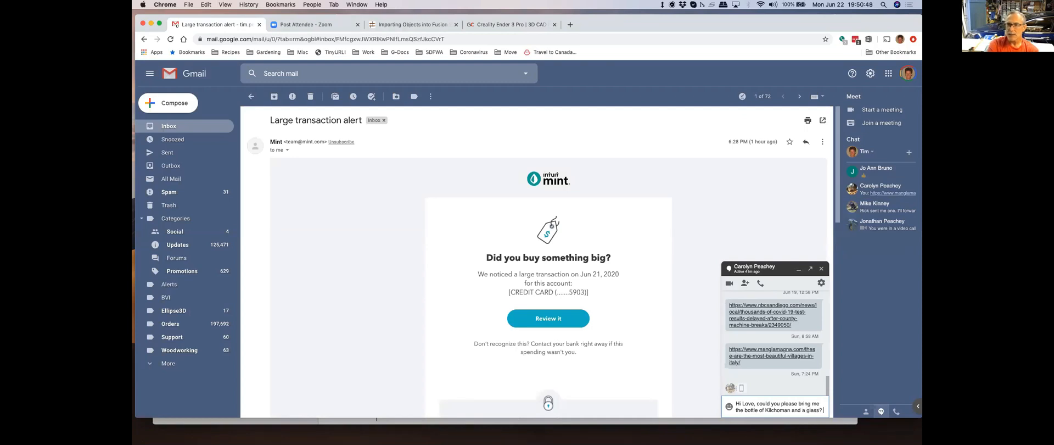
{"action": "type", "text": "a glass?"}
{"action": "key", "text": "Return"}
{"action": "type", "text": "xoxoxo"}
{"action": "key", "text": "Return"}
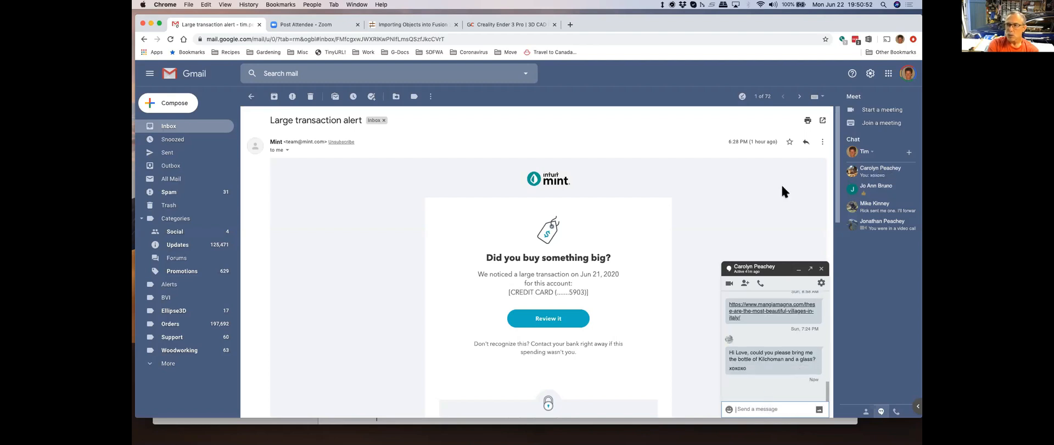
{"action": "left_click", "coordinate": [796, 267]}
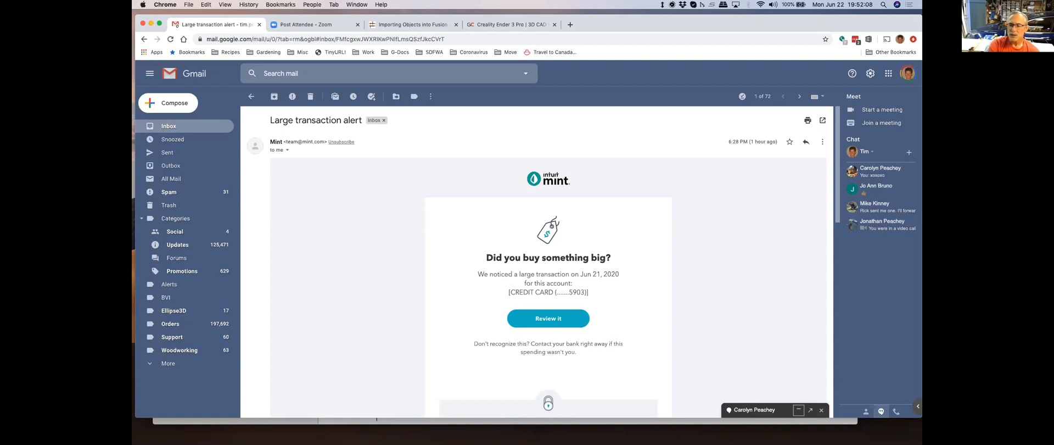
Step: Return to Fusion 360, cancel the file selection and upload, and bring up the Ortur Laser Master 20W design
{"action": "key", "text": "super+Tab"}
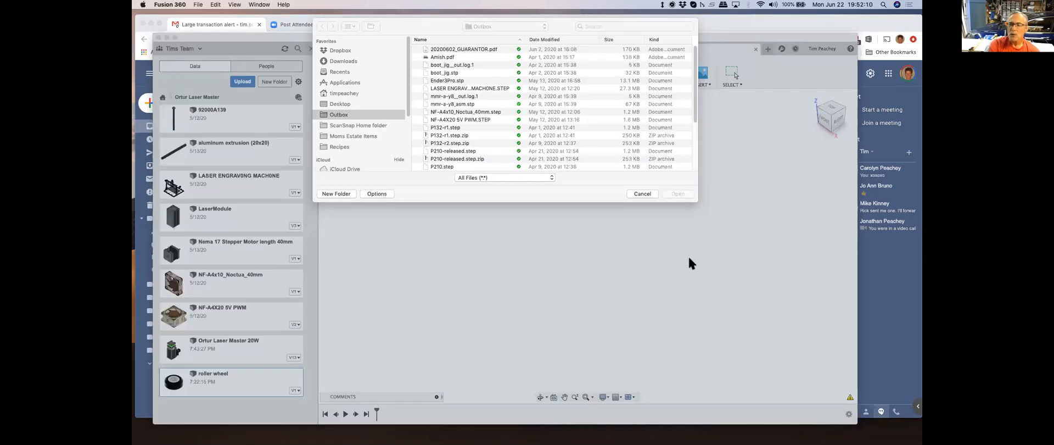
{"action": "left_click", "coordinate": [647, 192]}
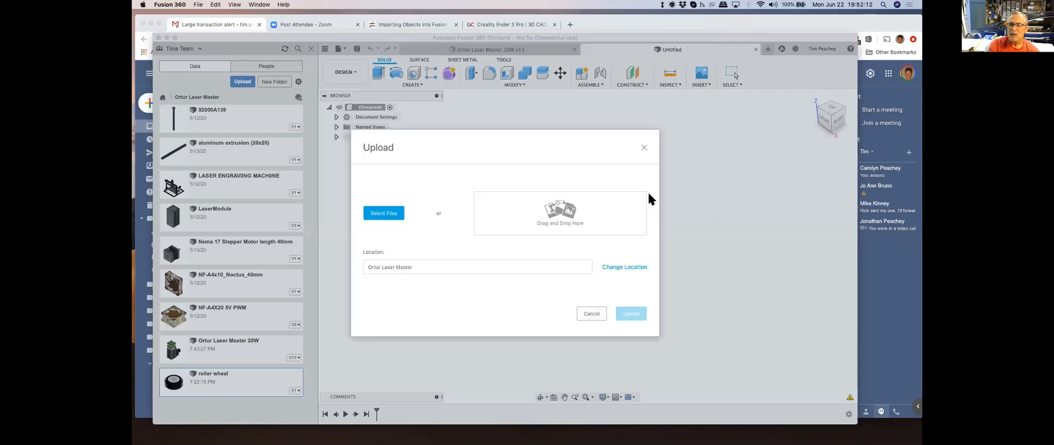
{"action": "left_click", "coordinate": [596, 310]}
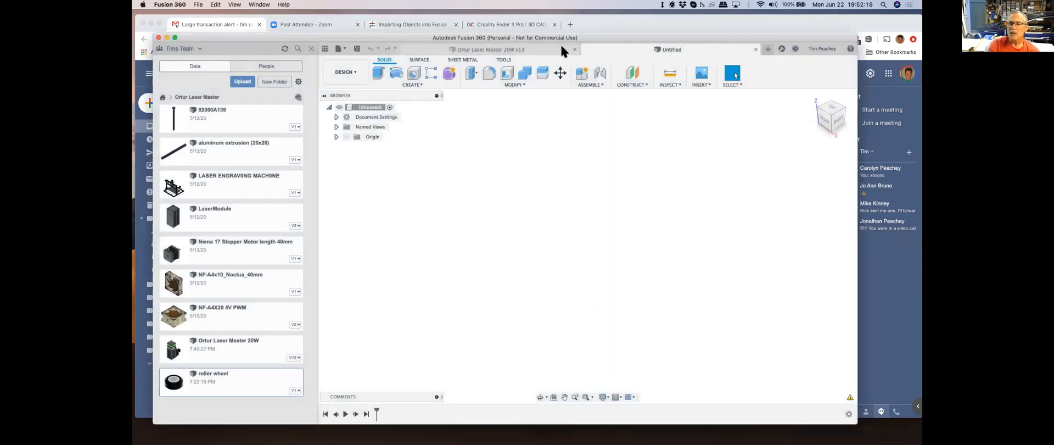
{"action": "left_click", "coordinate": [537, 49]}
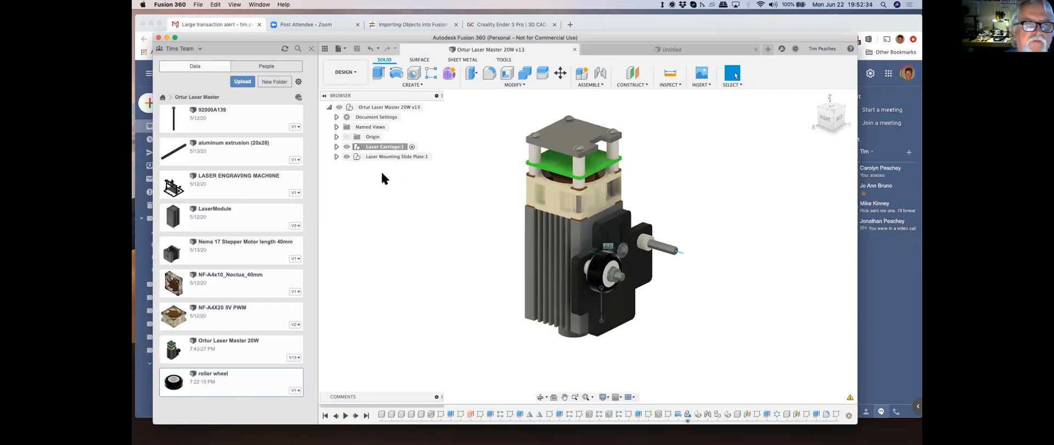
Step: Hide the construction geometry of the Laser Mounting Slide Plate and the joints of the Laser Carriage
{"action": "left_click", "coordinate": [336, 157]}
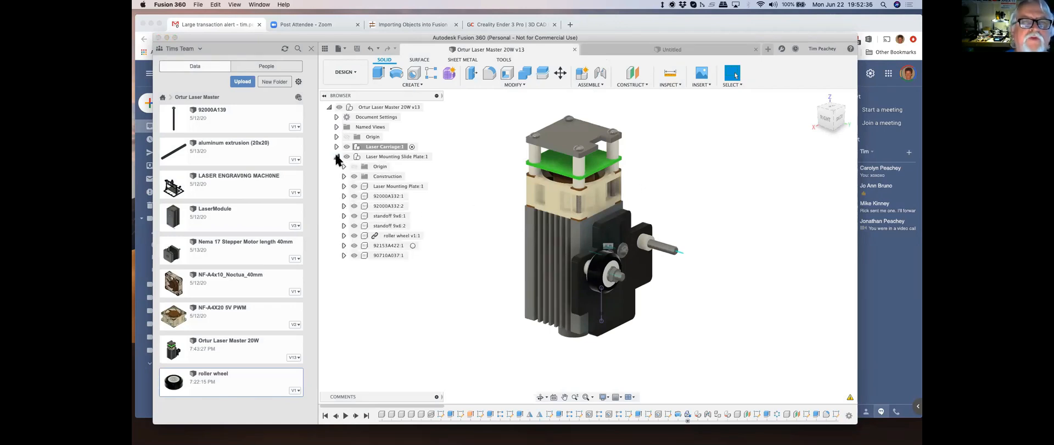
{"action": "left_click", "coordinate": [344, 176]}
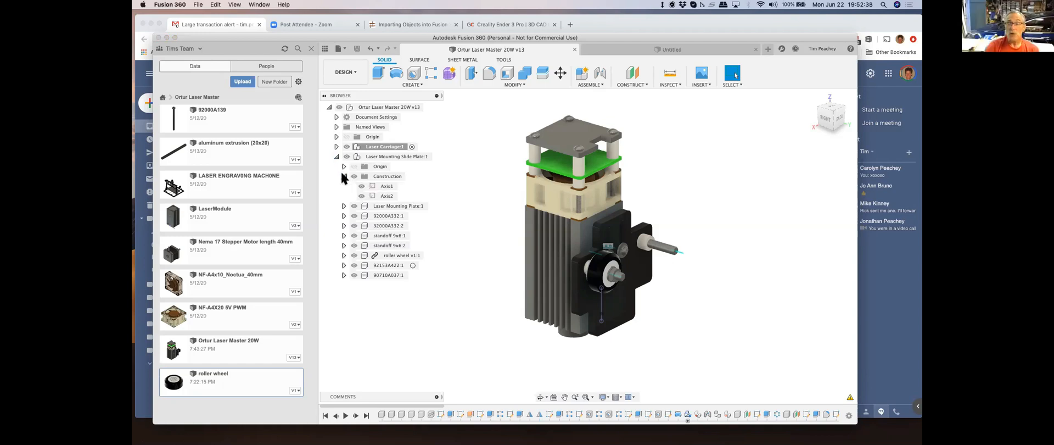
{"action": "left_click", "coordinate": [343, 176]}
{"action": "left_click", "coordinate": [354, 177]}
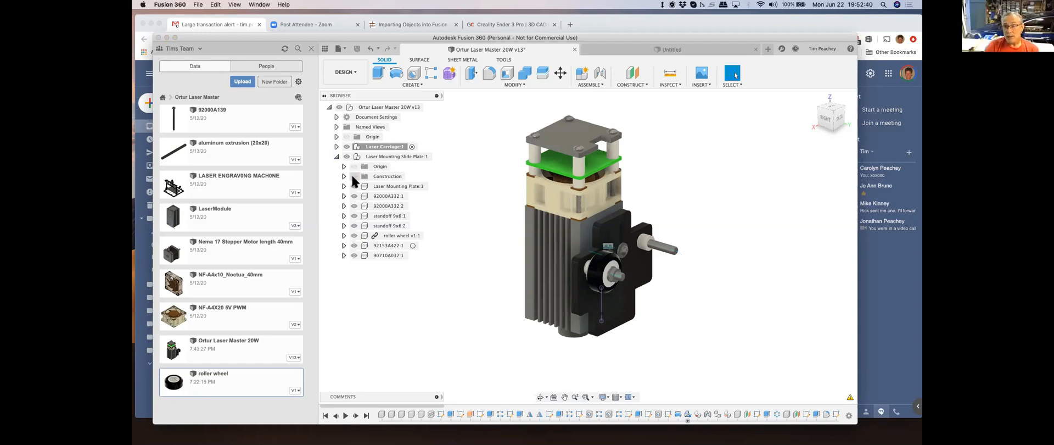
{"action": "left_click", "coordinate": [336, 146]}
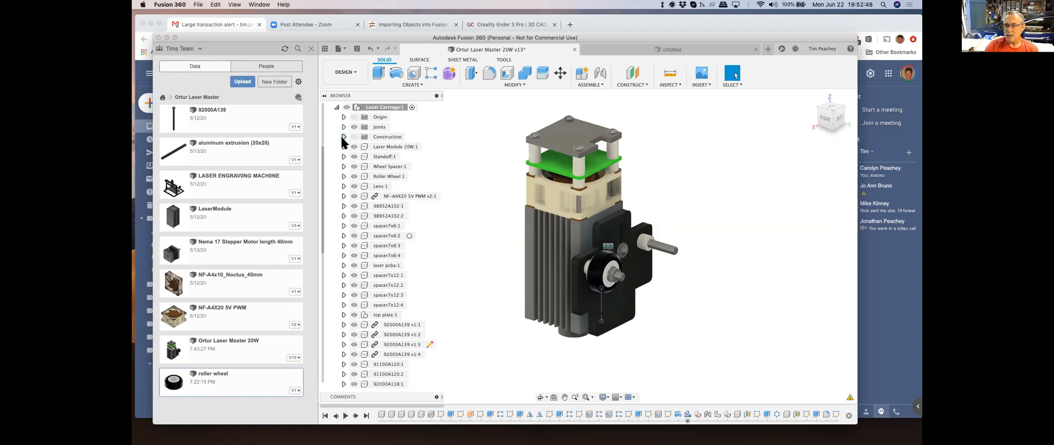
{"action": "left_click", "coordinate": [354, 124]}
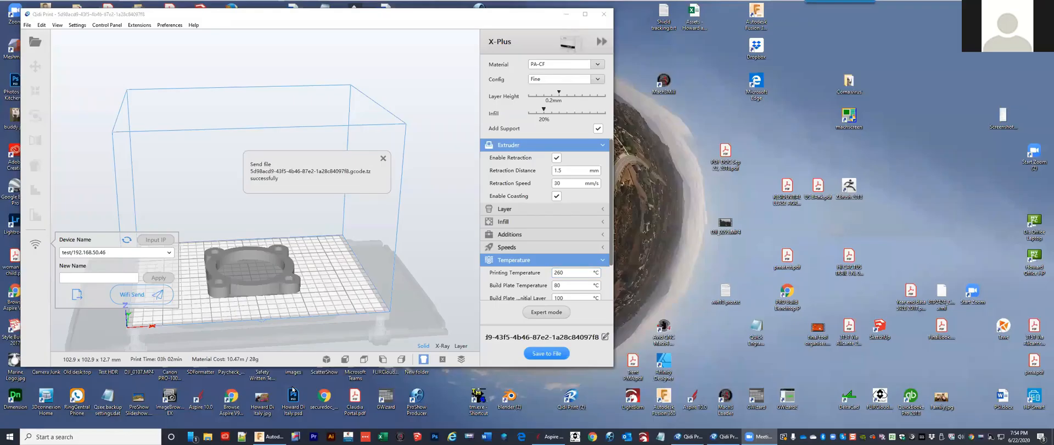
Step: Switch from the slicer to the Dust shoe v4 animation in Fusion 360 and examine the Boot Top and Boot Bottom parts
{"action": "left_click", "coordinate": [269, 436]}
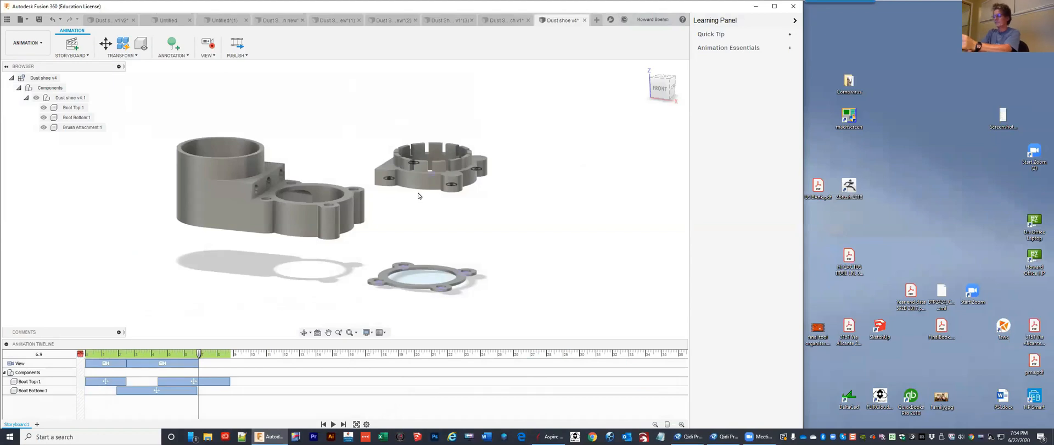
{"action": "left_click", "coordinate": [409, 187]}
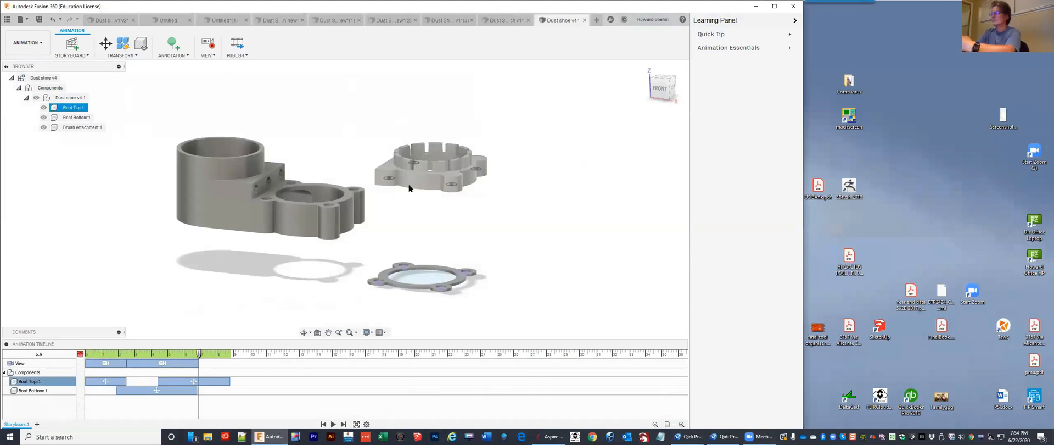
{"action": "left_click", "coordinate": [368, 177]}
{"action": "left_click", "coordinate": [267, 179]}
{"action": "left_click", "coordinate": [378, 180]}
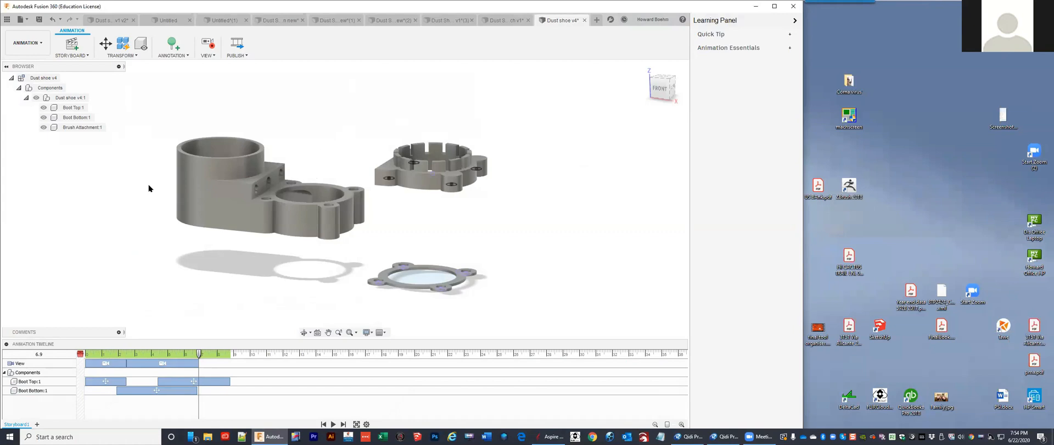
{"action": "left_click", "coordinate": [250, 147]}
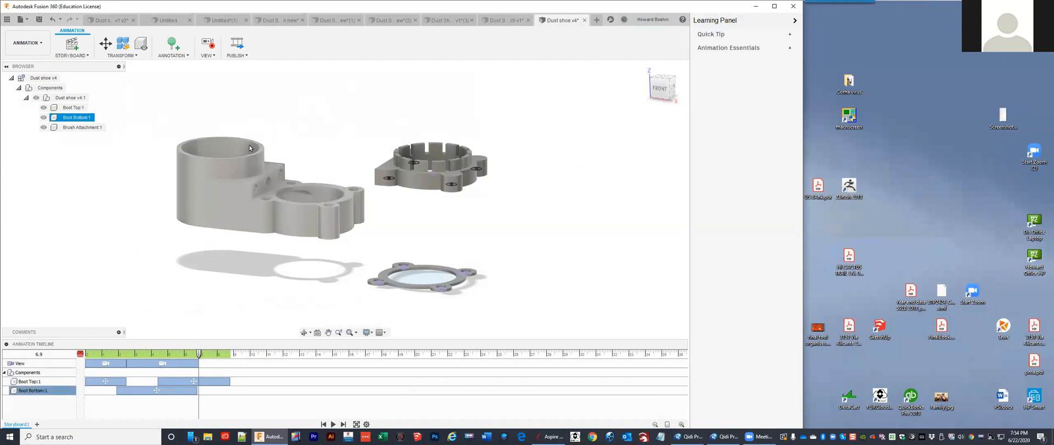
{"action": "left_click", "coordinate": [454, 149]}
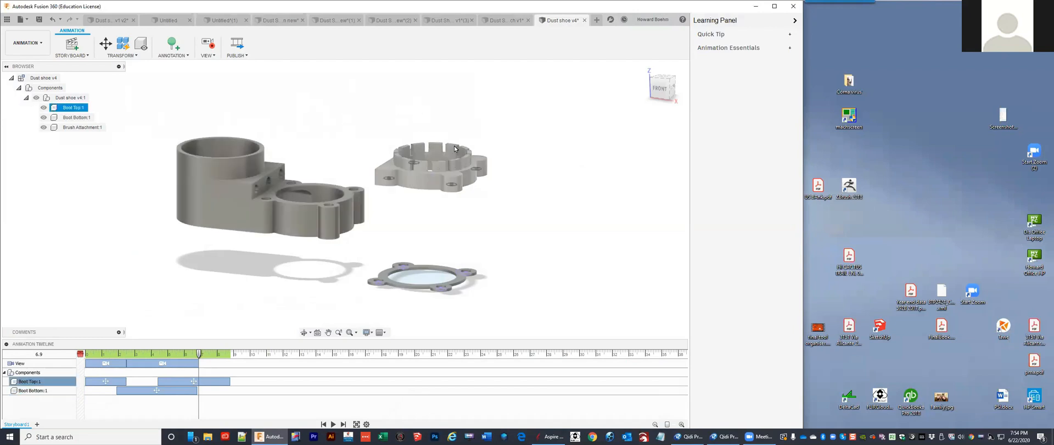
{"action": "left_click", "coordinate": [456, 157]}
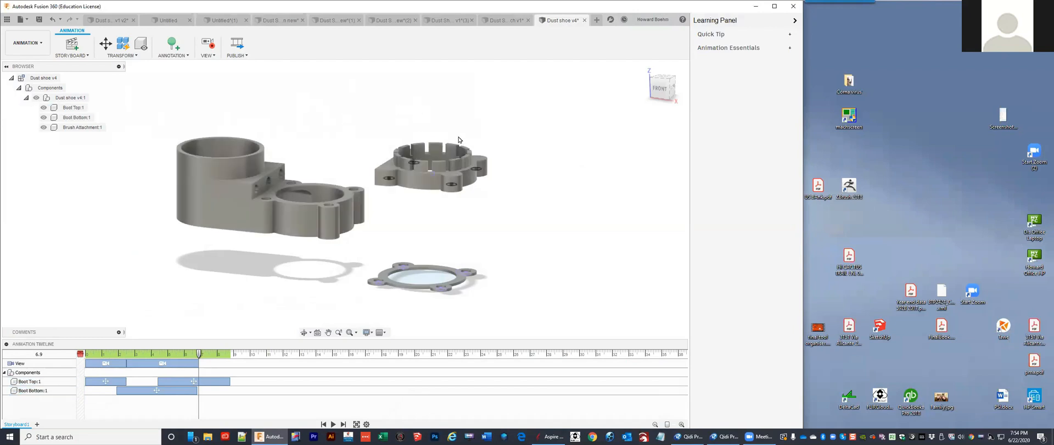
{"action": "left_click", "coordinate": [457, 145]}
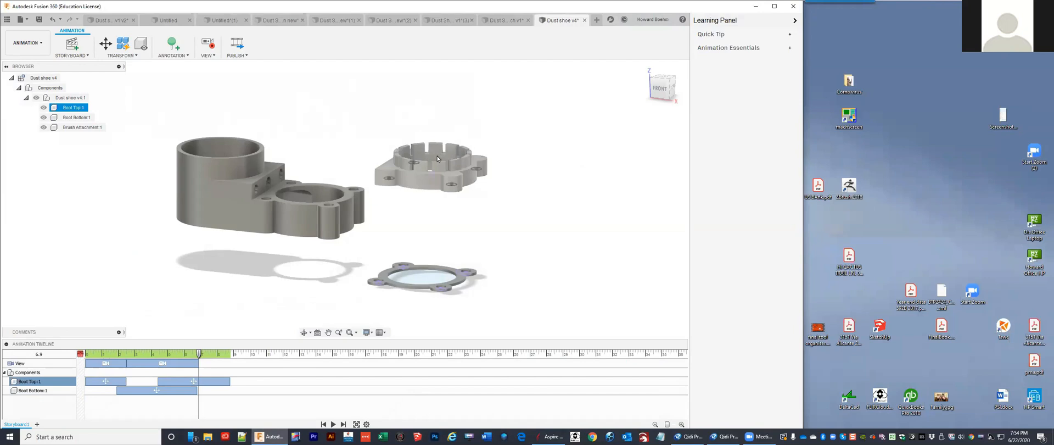
{"action": "left_click", "coordinate": [344, 171]}
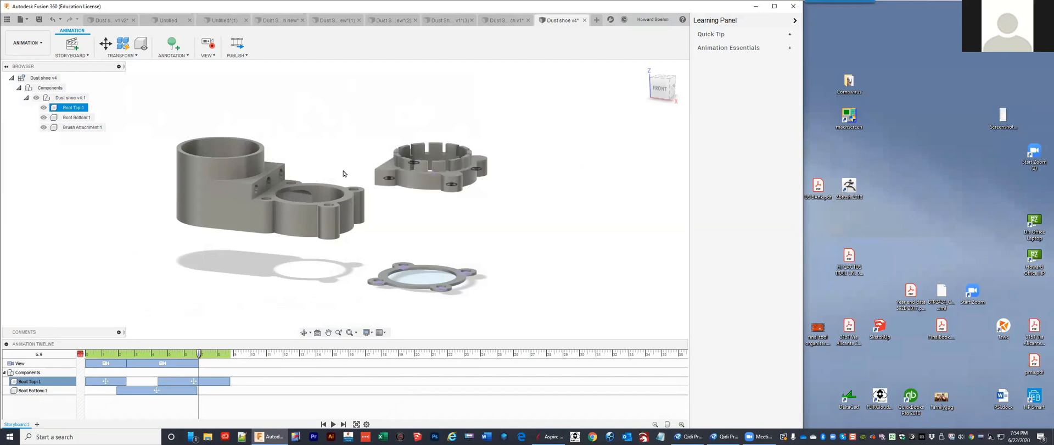
{"action": "left_click", "coordinate": [271, 183]}
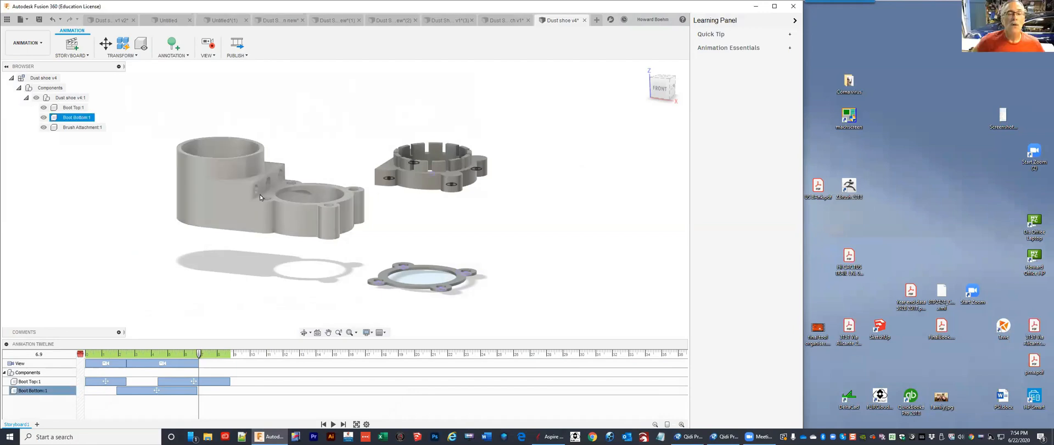
{"action": "left_click", "coordinate": [426, 186]}
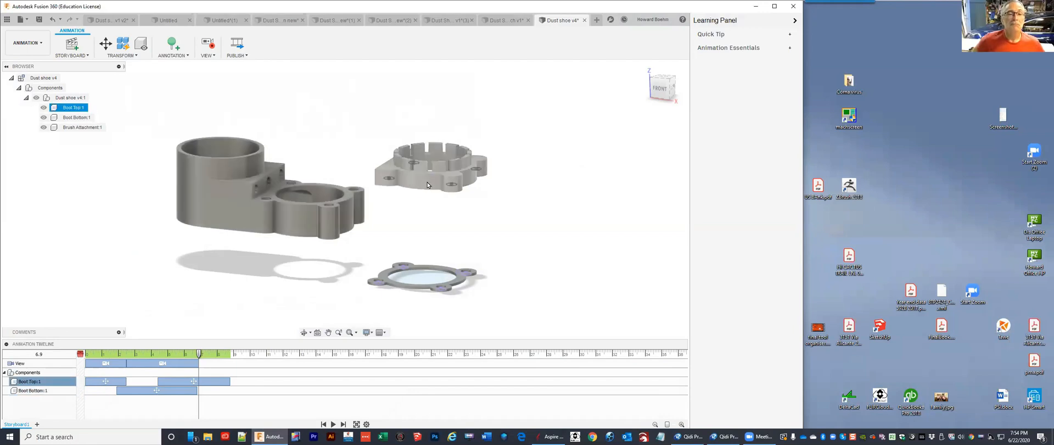
Step: Examine the Brush Attachment ring in relation to the underside of the Boot Bottom, then clear the selection
{"action": "left_click", "coordinate": [387, 214]}
{"action": "left_click", "coordinate": [423, 283]}
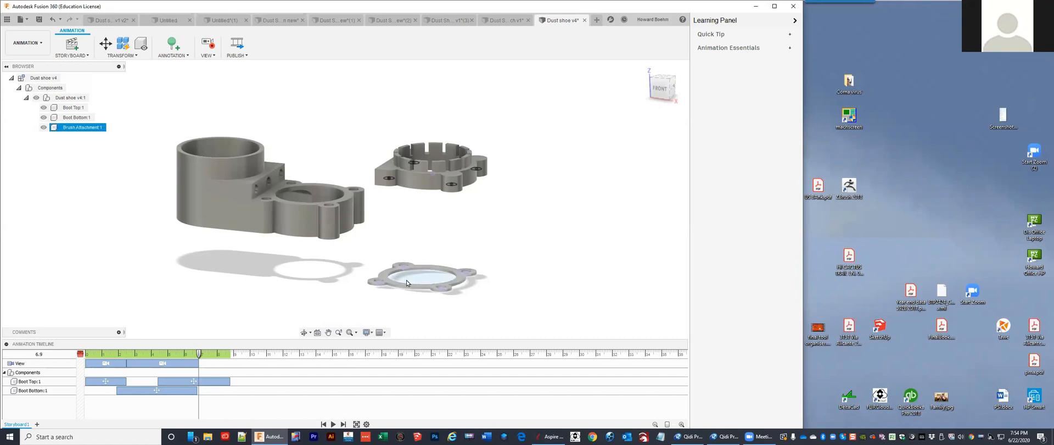
{"action": "left_click", "coordinate": [315, 238]}
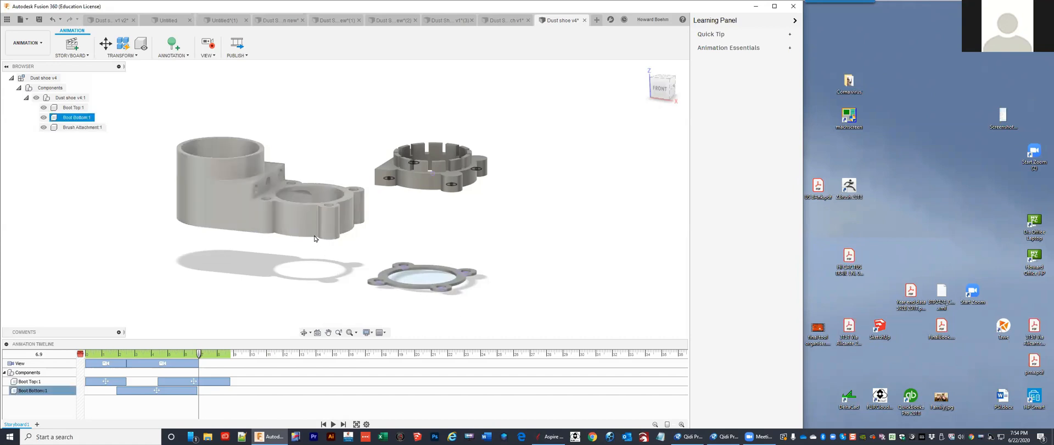
{"action": "left_click", "coordinate": [391, 267]}
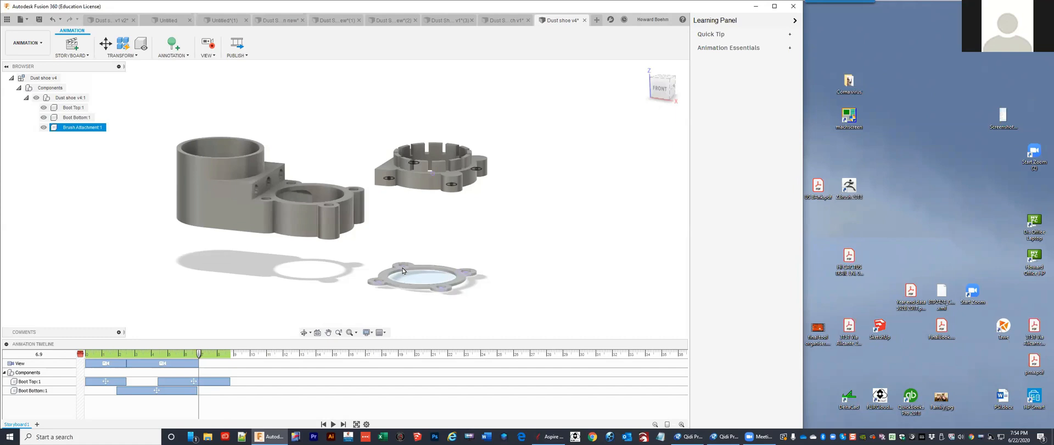
{"action": "left_click", "coordinate": [346, 256]}
{"action": "left_click", "coordinate": [319, 237]}
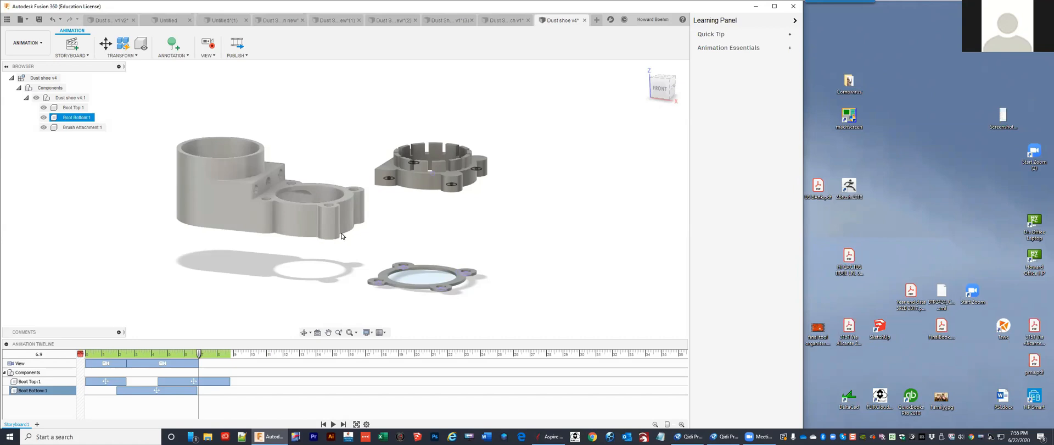
{"action": "left_click", "coordinate": [442, 228]}
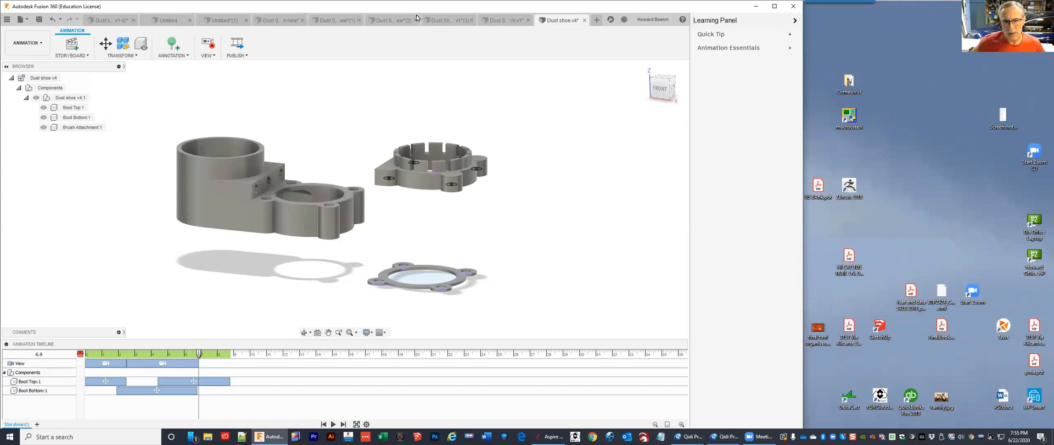
Step: Move the Fusion 360 window aside to uncover part of the slicer, and highlight the Brush Attachment and Boot Top parts
{"action": "left_click_drag", "start_coordinate": [416, 17], "coordinate": [578, 32]}
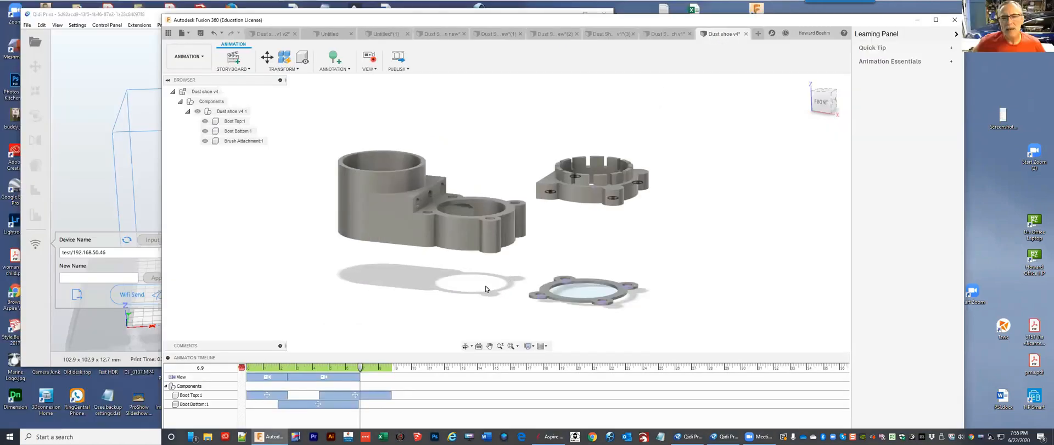
{"action": "left_click", "coordinate": [555, 281]}
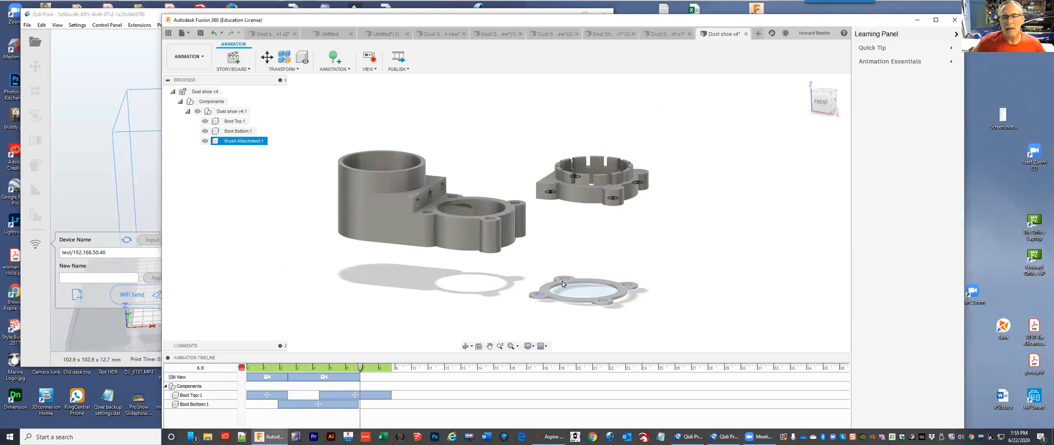
{"action": "left_click", "coordinate": [596, 197]}
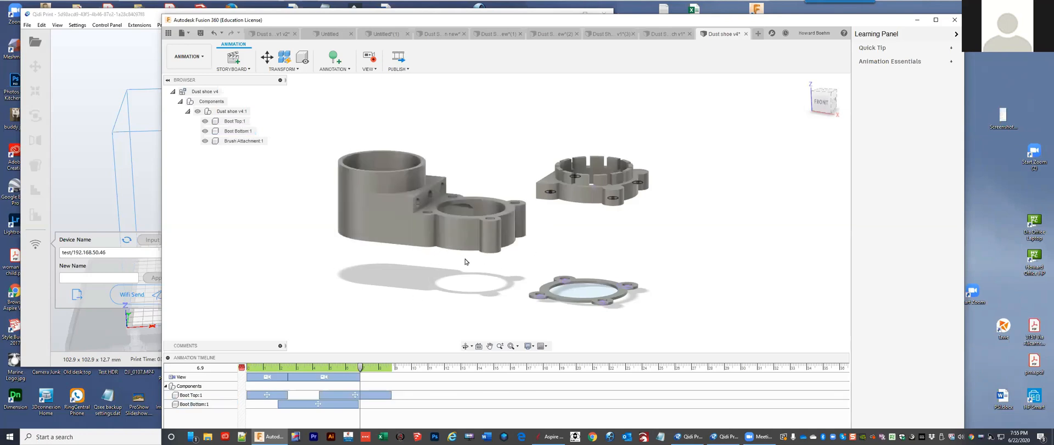
Step: Examine the Brush Attachment ring in relation to the Boot Bottom's round section above it, highlighting the Boot Bottom
{"action": "left_click", "coordinate": [570, 280]}
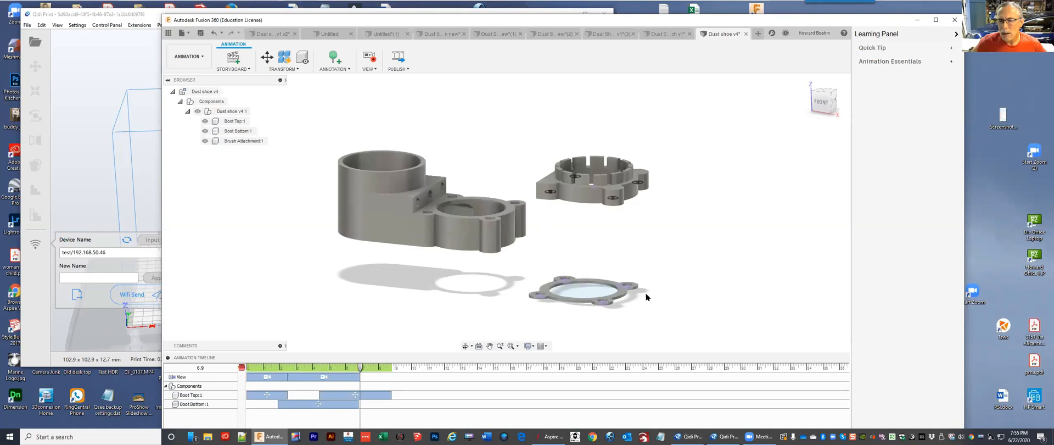
{"action": "left_click", "coordinate": [490, 234]}
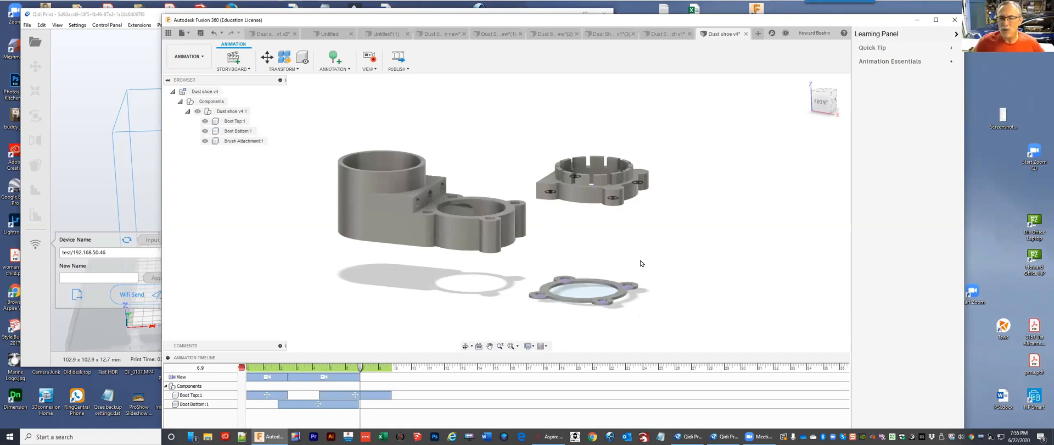
{"action": "left_click", "coordinate": [449, 243]}
{"action": "left_click", "coordinate": [489, 268]}
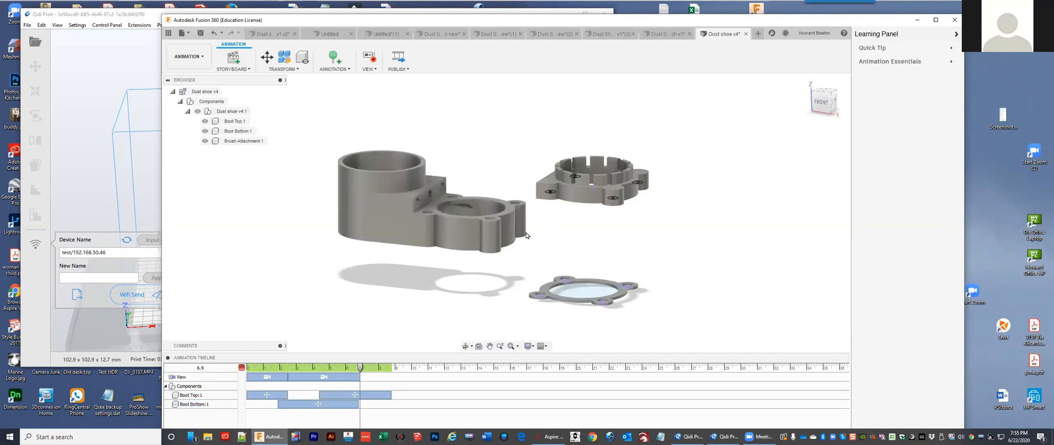
{"action": "left_click", "coordinate": [500, 237]}
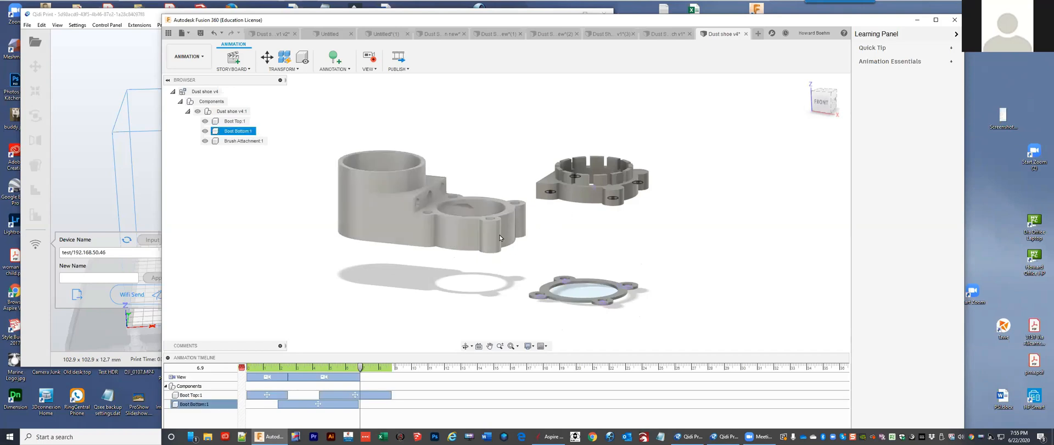
{"action": "left_click", "coordinate": [519, 257]}
{"action": "left_click", "coordinate": [571, 278]}
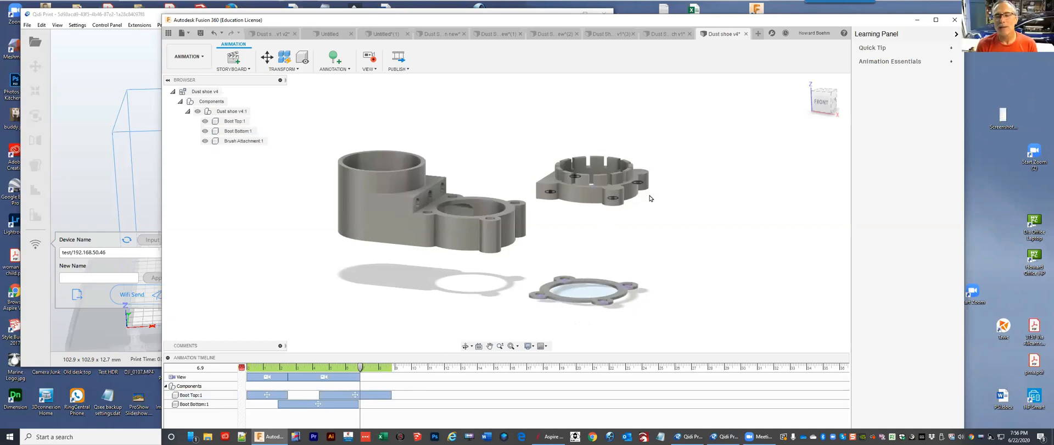
Step: Inspect the lower edge of the Boot Bottom around its screw bosses, then clear the selection
{"action": "scroll", "coordinate": [659, 191], "scroll_direction": "down", "scroll_amount": 1}
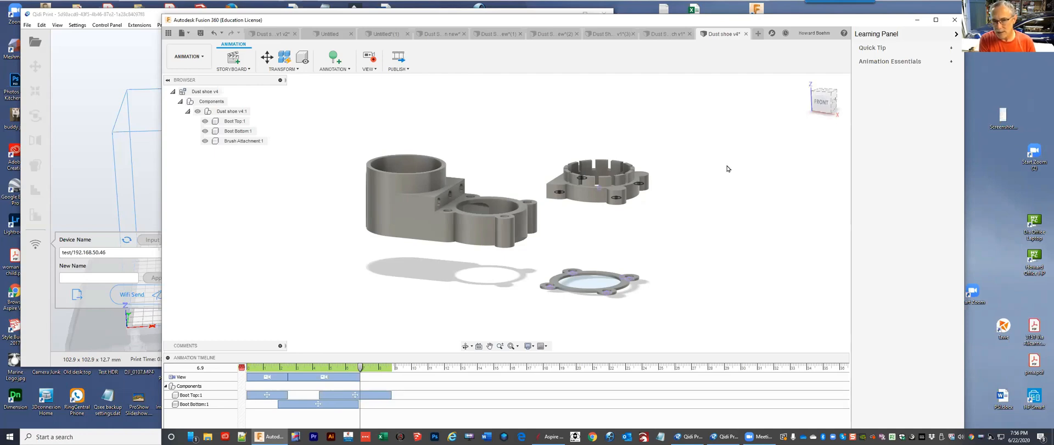
{"action": "left_click", "coordinate": [516, 249]}
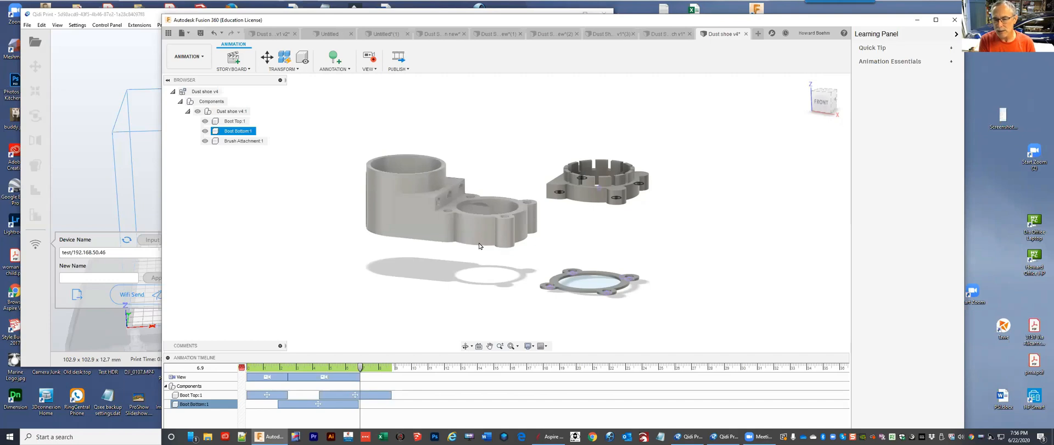
{"action": "left_click", "coordinate": [481, 251]}
{"action": "left_click", "coordinate": [503, 242]}
{"action": "left_click", "coordinate": [504, 259]}
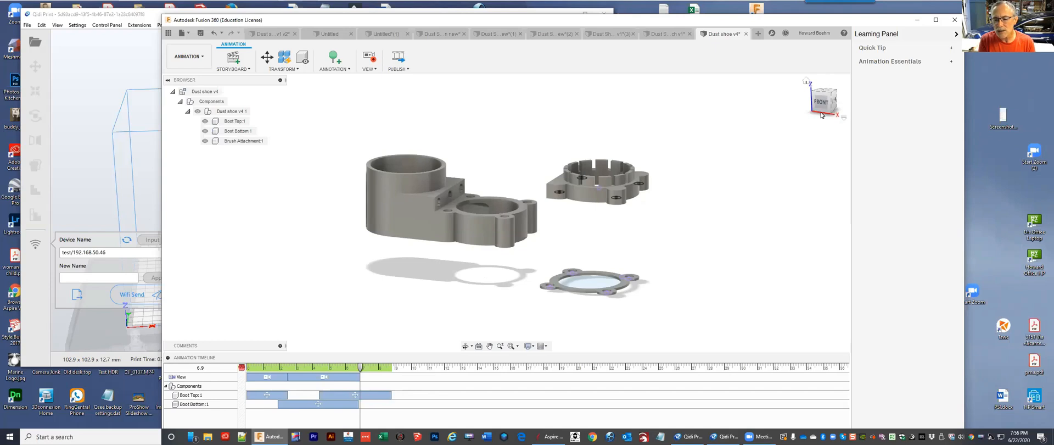
Step: View the dust shoe parts from above and compare the Boot Top's slotted collar with the Boot Bottom's round opening and hose port
{"action": "left_click_drag", "start_coordinate": [823, 108], "coordinate": [792, 120]}
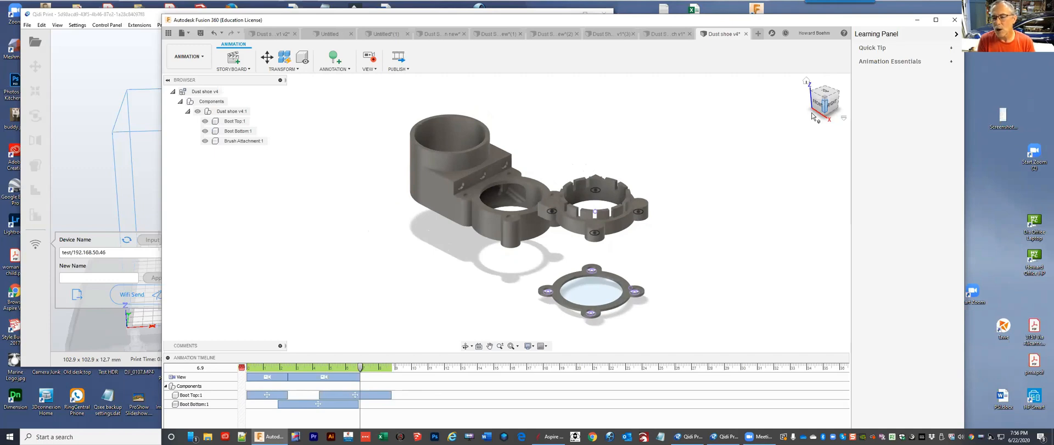
{"action": "left_click", "coordinate": [587, 195]}
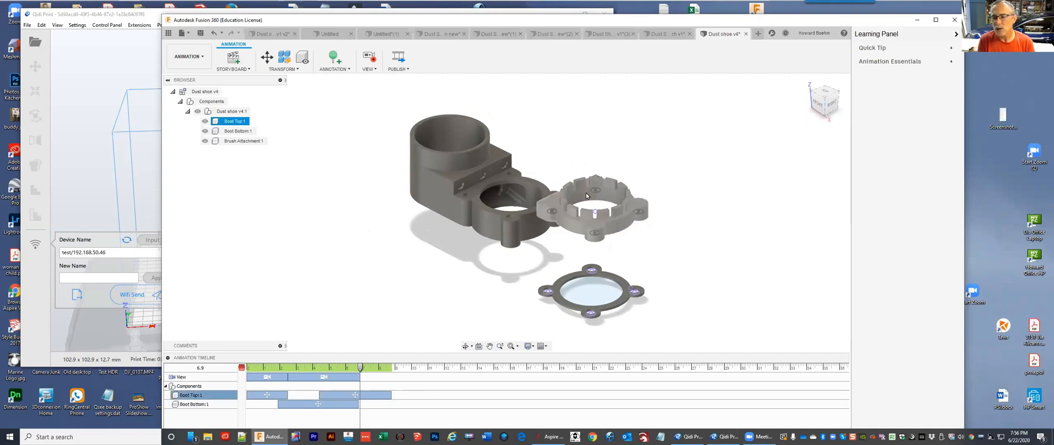
{"action": "left_click", "coordinate": [538, 191]}
{"action": "left_click", "coordinate": [515, 183]}
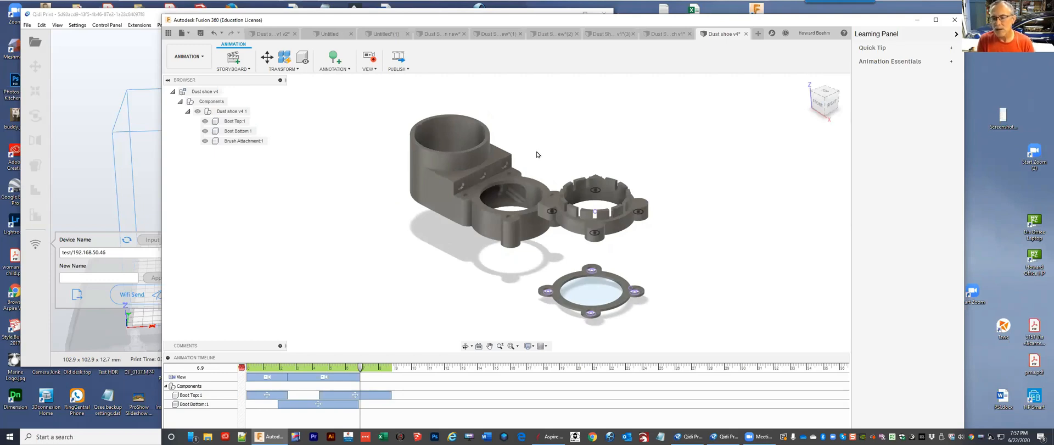
{"action": "left_click", "coordinate": [525, 167]}
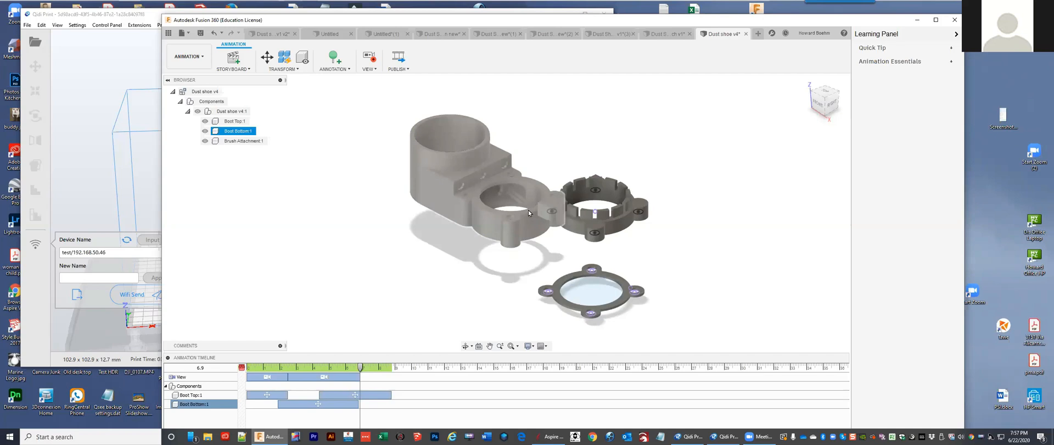
{"action": "left_click", "coordinate": [588, 187]}
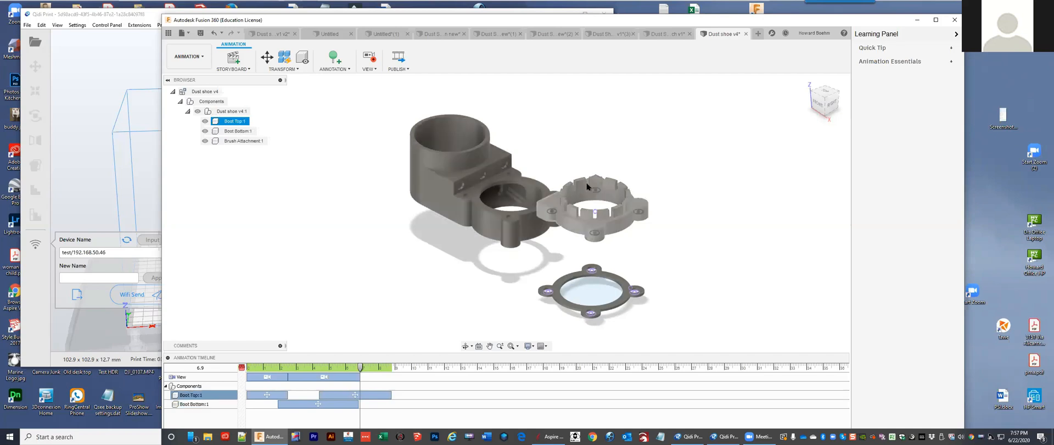
{"action": "left_click", "coordinate": [541, 201]}
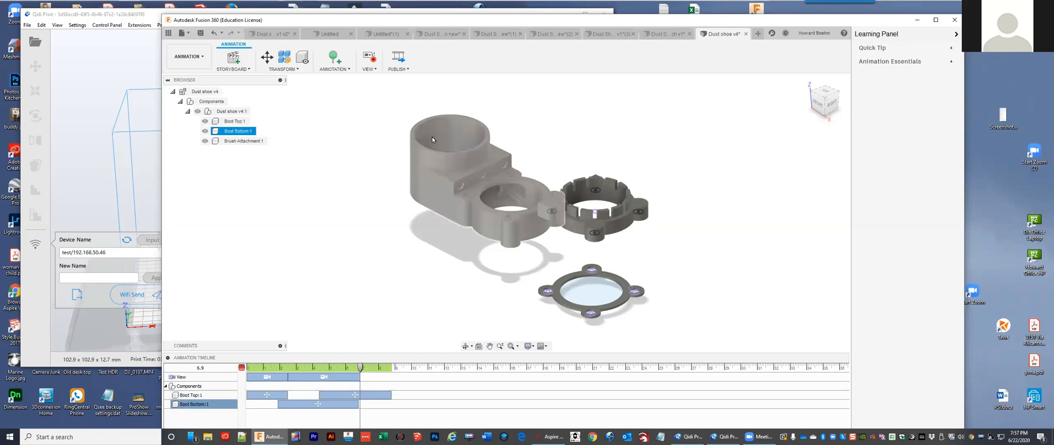
{"action": "left_click", "coordinate": [447, 128]}
{"action": "left_click", "coordinate": [447, 127]}
{"action": "left_click", "coordinate": [516, 229]}
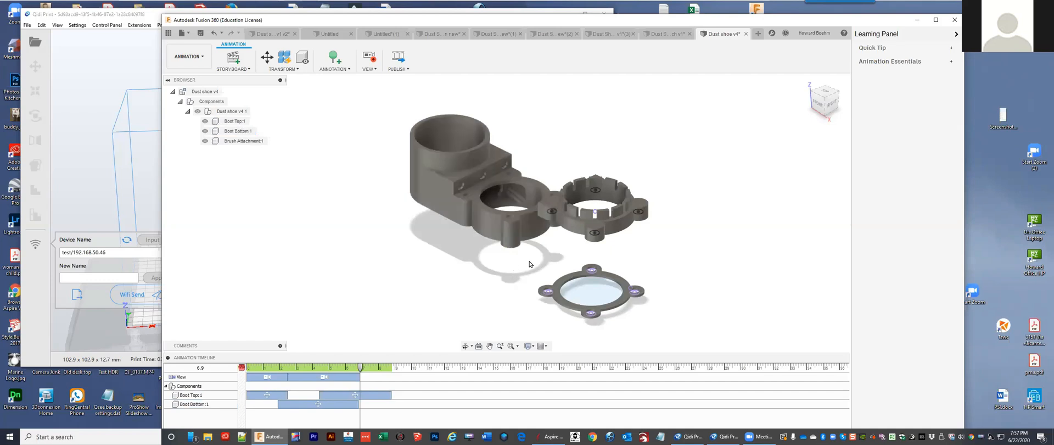
Step: Highlight the Brush Attachment ring and the Boot Top in turn to compare their mounting ears, then clear the selection
{"action": "left_click", "coordinate": [594, 302]}
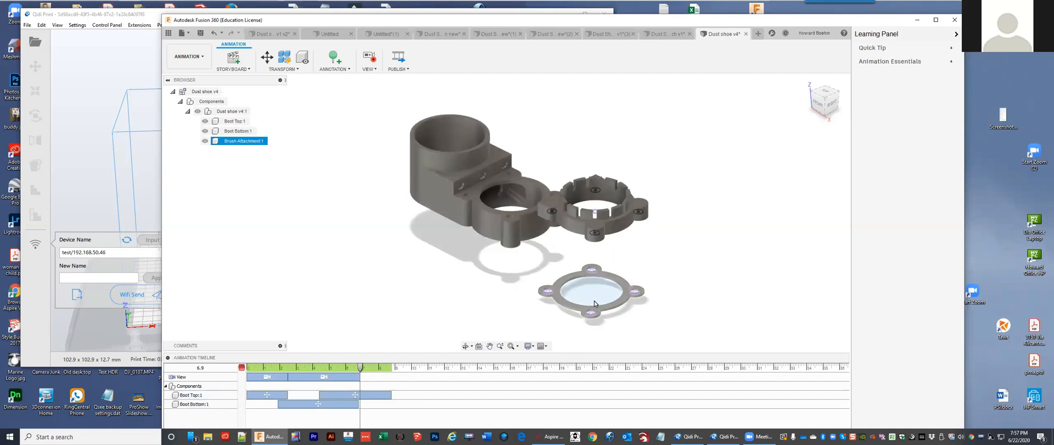
{"action": "left_click", "coordinate": [636, 262]}
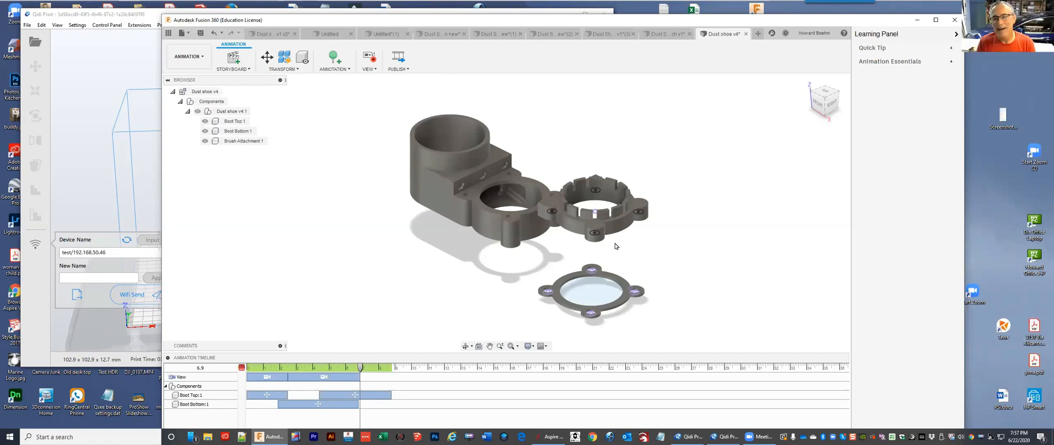
{"action": "left_click", "coordinate": [588, 236]}
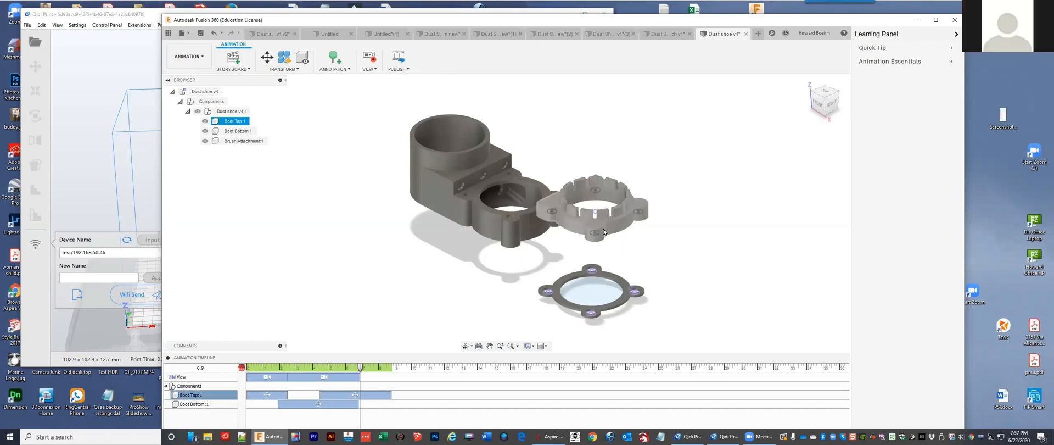
{"action": "left_click", "coordinate": [634, 230]}
{"action": "left_click", "coordinate": [648, 226]}
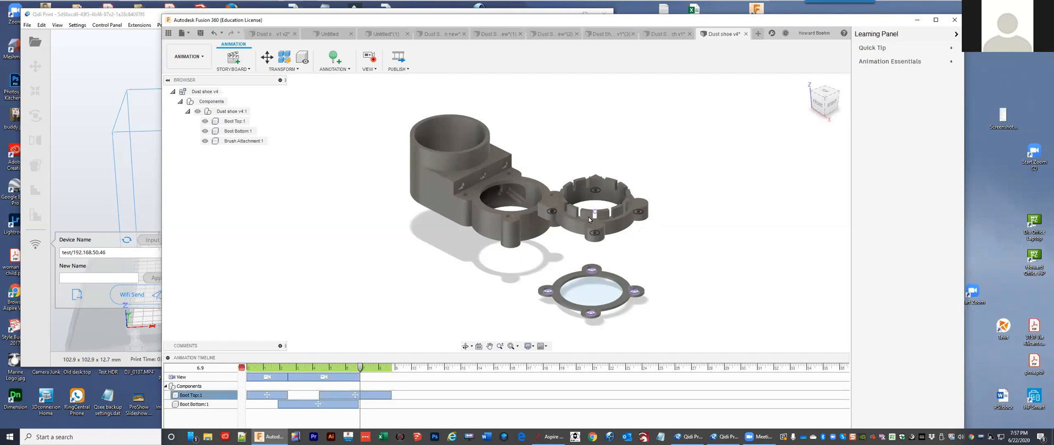
Step: Examine the Boot Top beside the Boot Bottom from above and from a lower front angle
{"action": "left_click", "coordinate": [522, 198]}
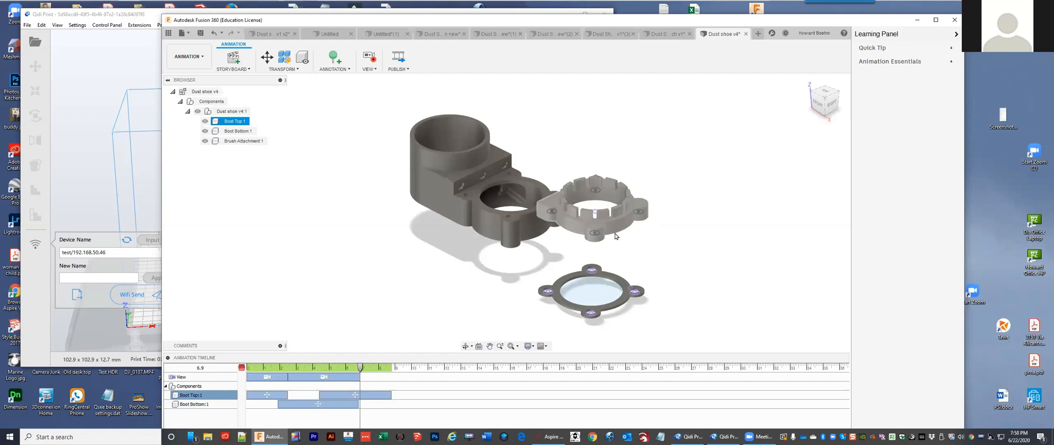
{"action": "left_click", "coordinate": [657, 195]}
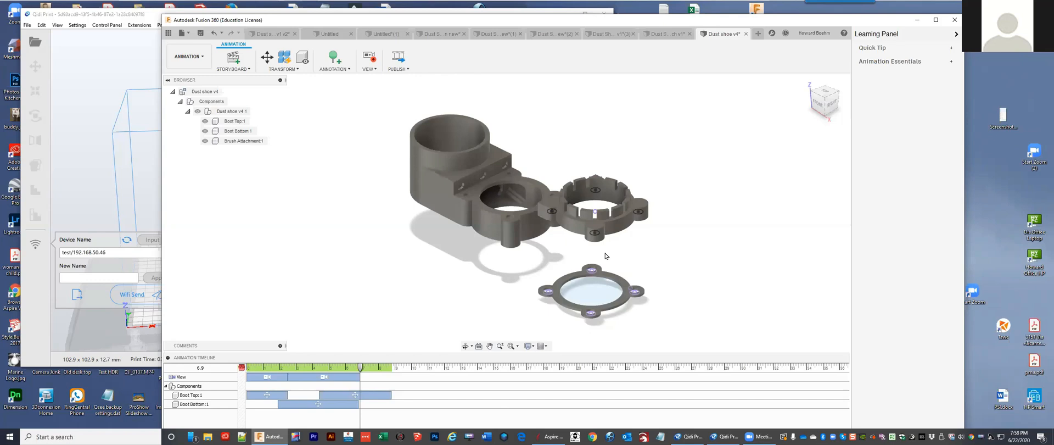
{"action": "left_click", "coordinate": [573, 229]}
{"action": "left_click", "coordinate": [732, 197]}
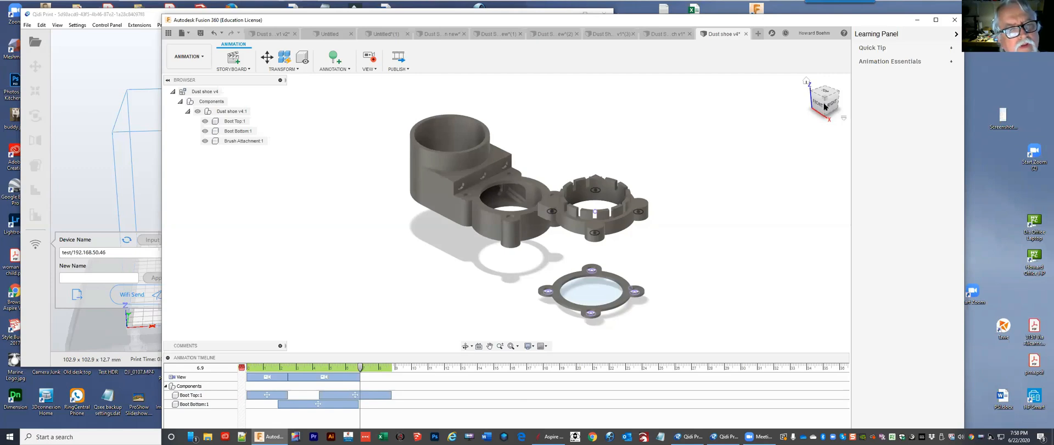
{"action": "mouse_move", "coordinate": [823, 106]}
{"action": "left_mouse_down"}
{"action": "mouse_move", "coordinate": [812, 108]}
{"action": "mouse_move", "coordinate": [817, 118]}
{"action": "mouse_move", "coordinate": [821, 103]}
{"action": "left_mouse_up"}
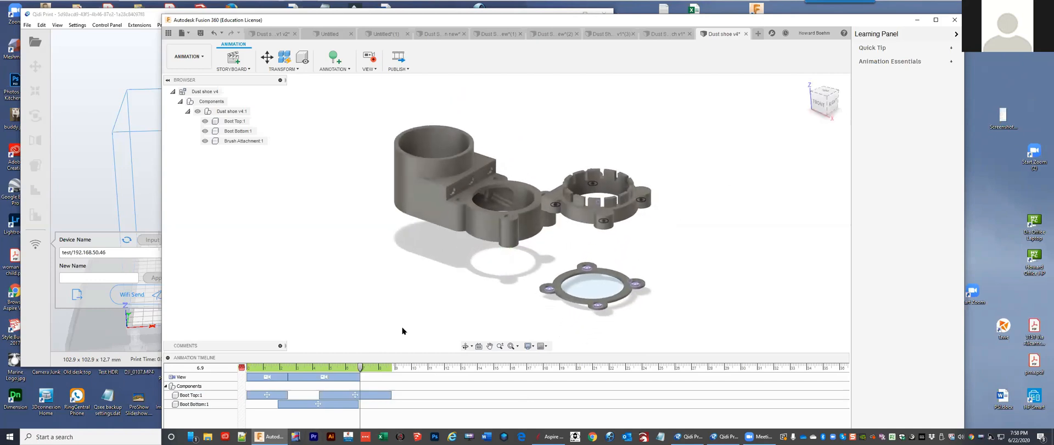
{"action": "left_click_drag", "start_coordinate": [827, 107], "coordinate": [832, 110]}
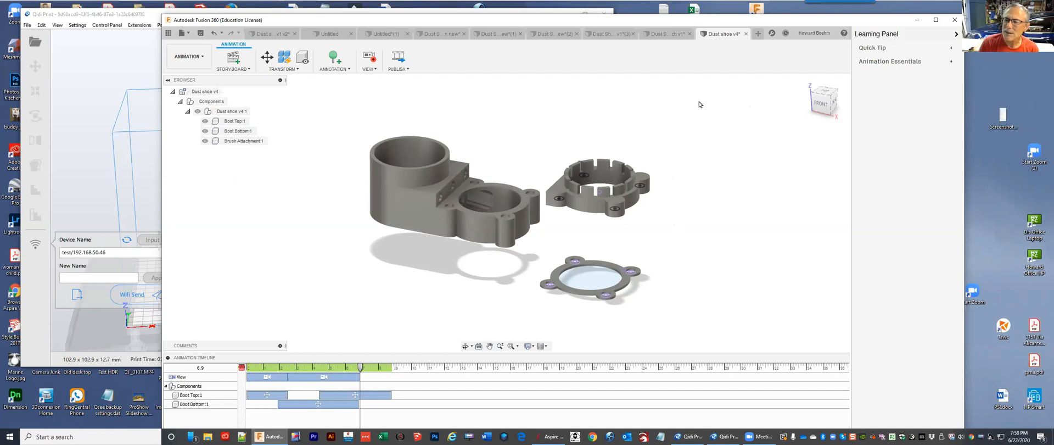
Step: Minimize Fusion 360 and move the Qidi Print window with the sliced part aside to uncover the second slicer window behind it
{"action": "left_click", "coordinate": [920, 21]}
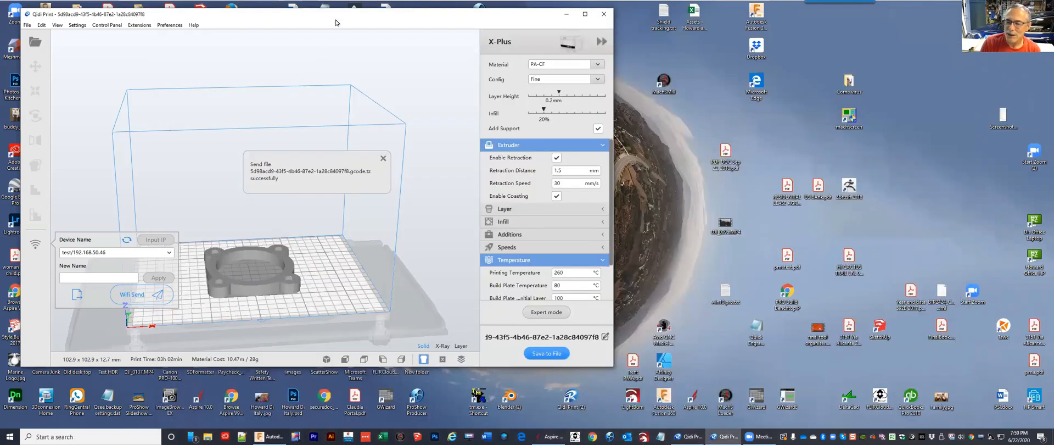
{"action": "left_click_drag", "start_coordinate": [336, 19], "coordinate": [527, 29]}
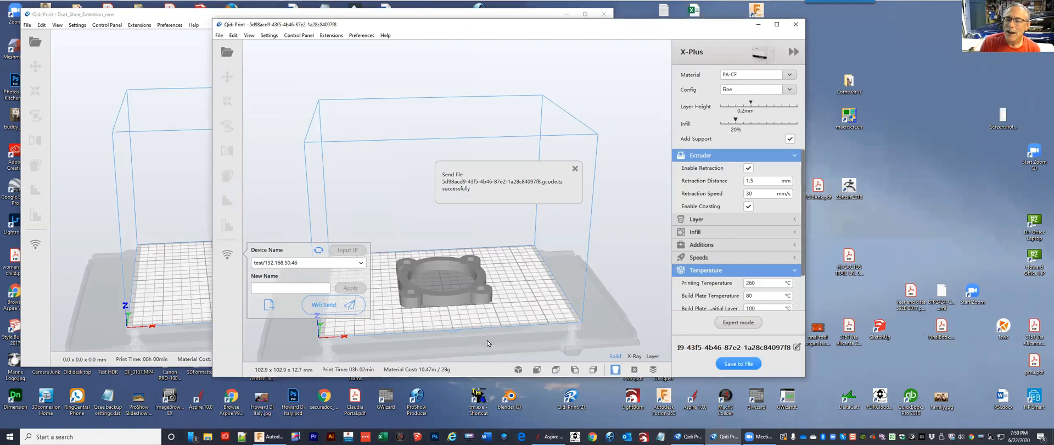